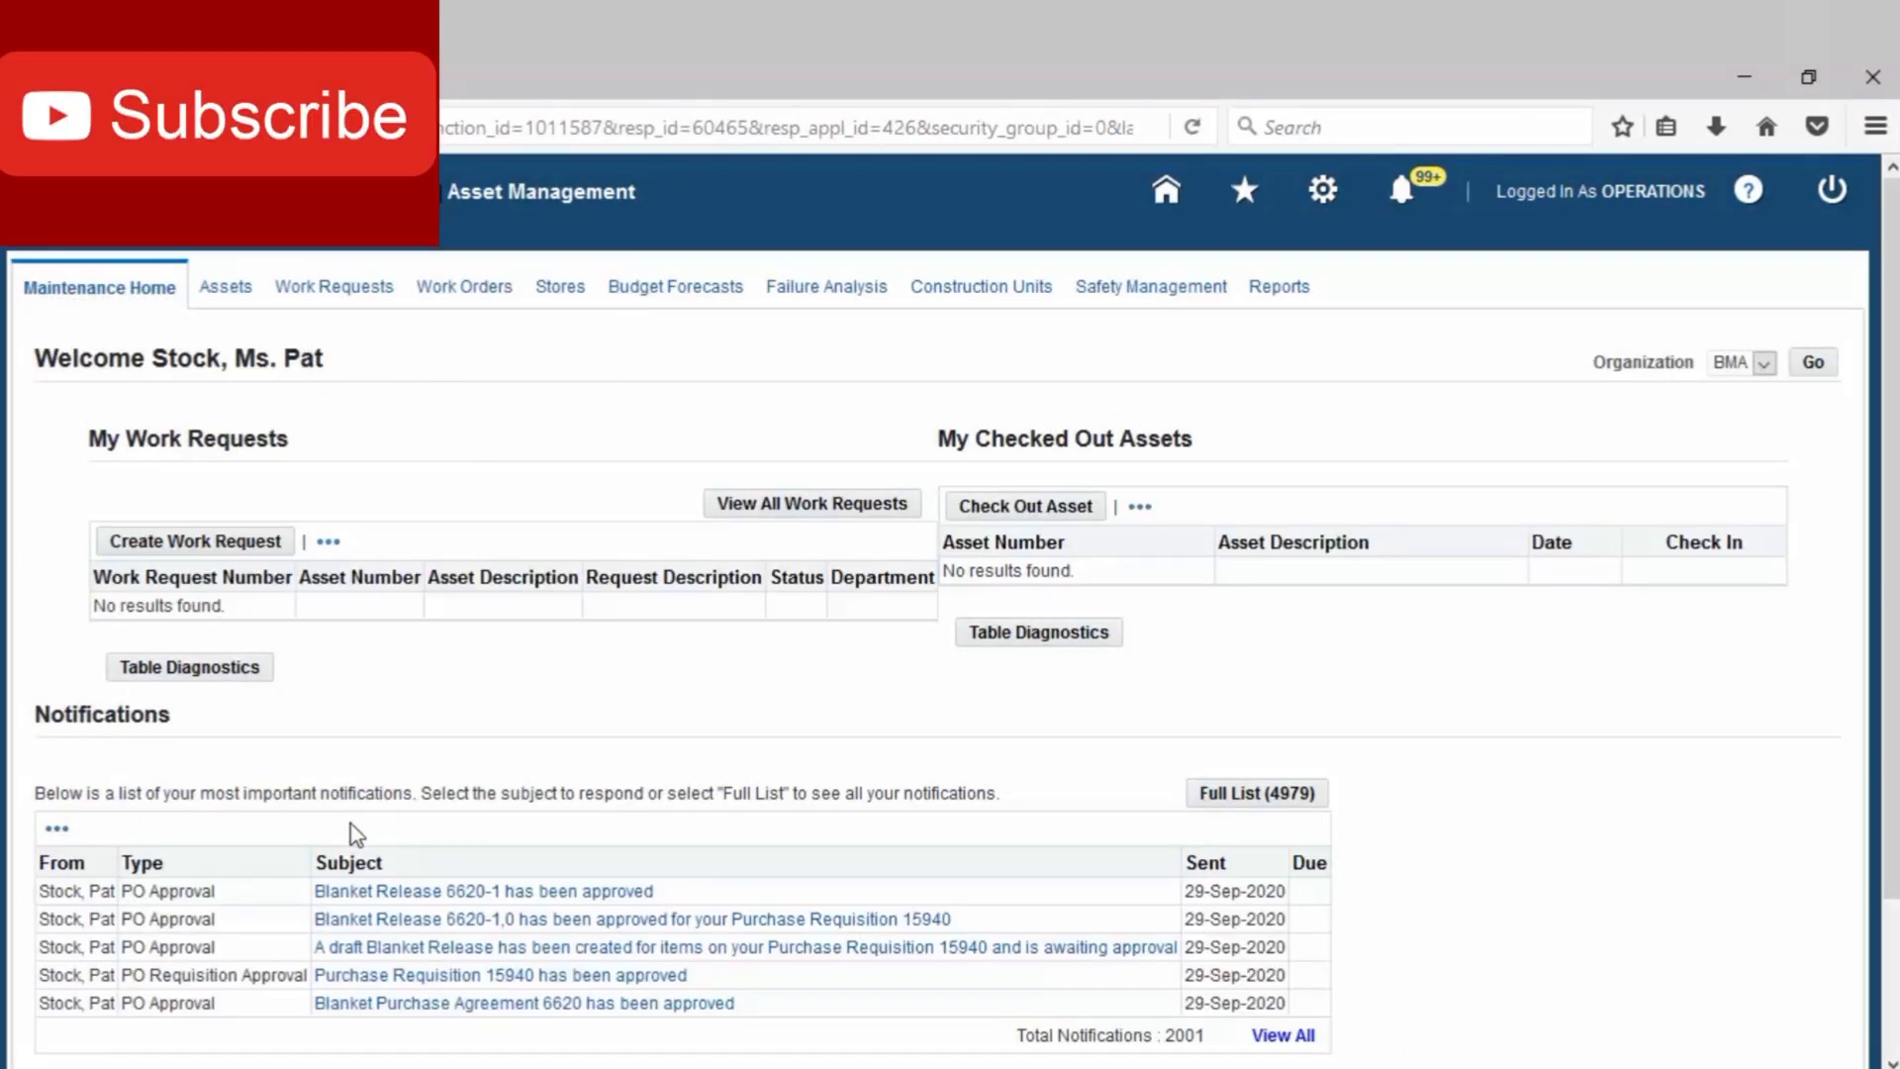
Switch the active organization to EM1 and go to the Work Requests page.
{"action": "left_click", "coordinate": [1764, 363]}
{"action": "left_click", "coordinate": [1758, 408]}
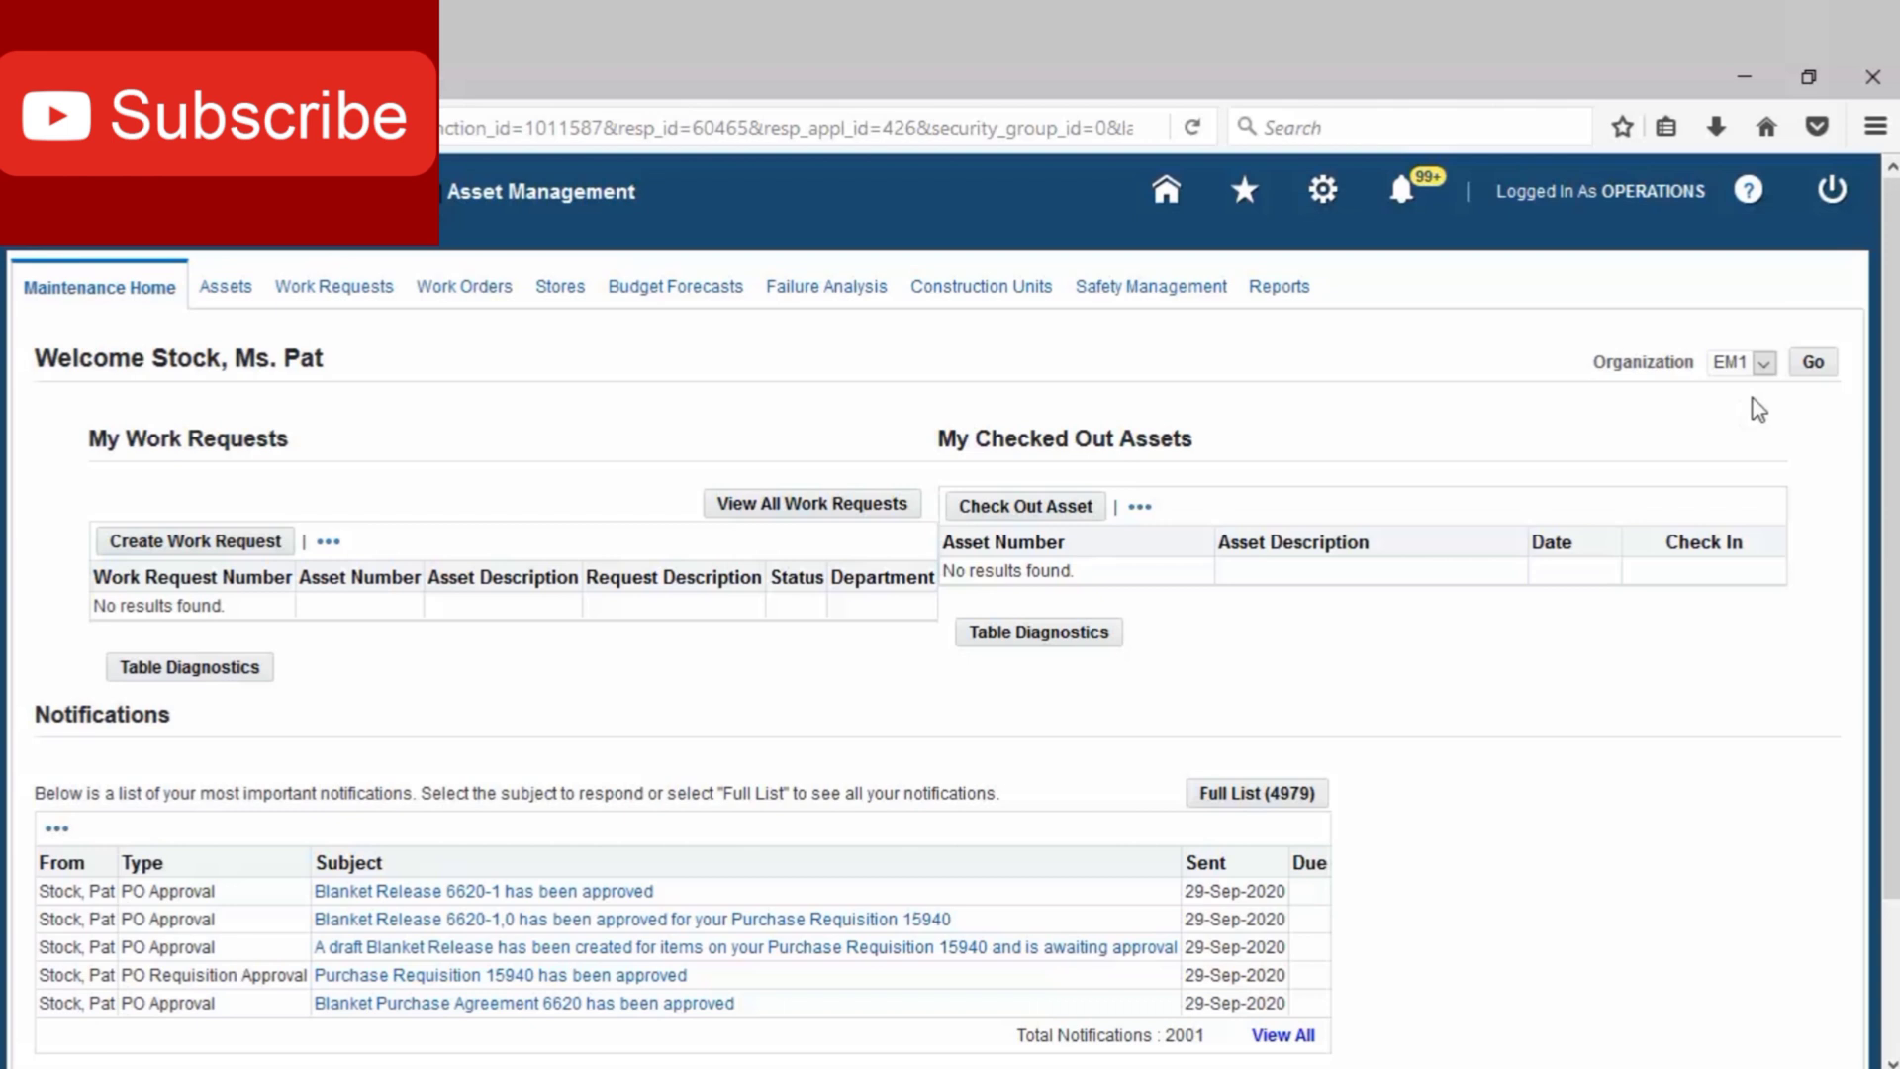
{"action": "left_click", "coordinate": [1803, 382]}
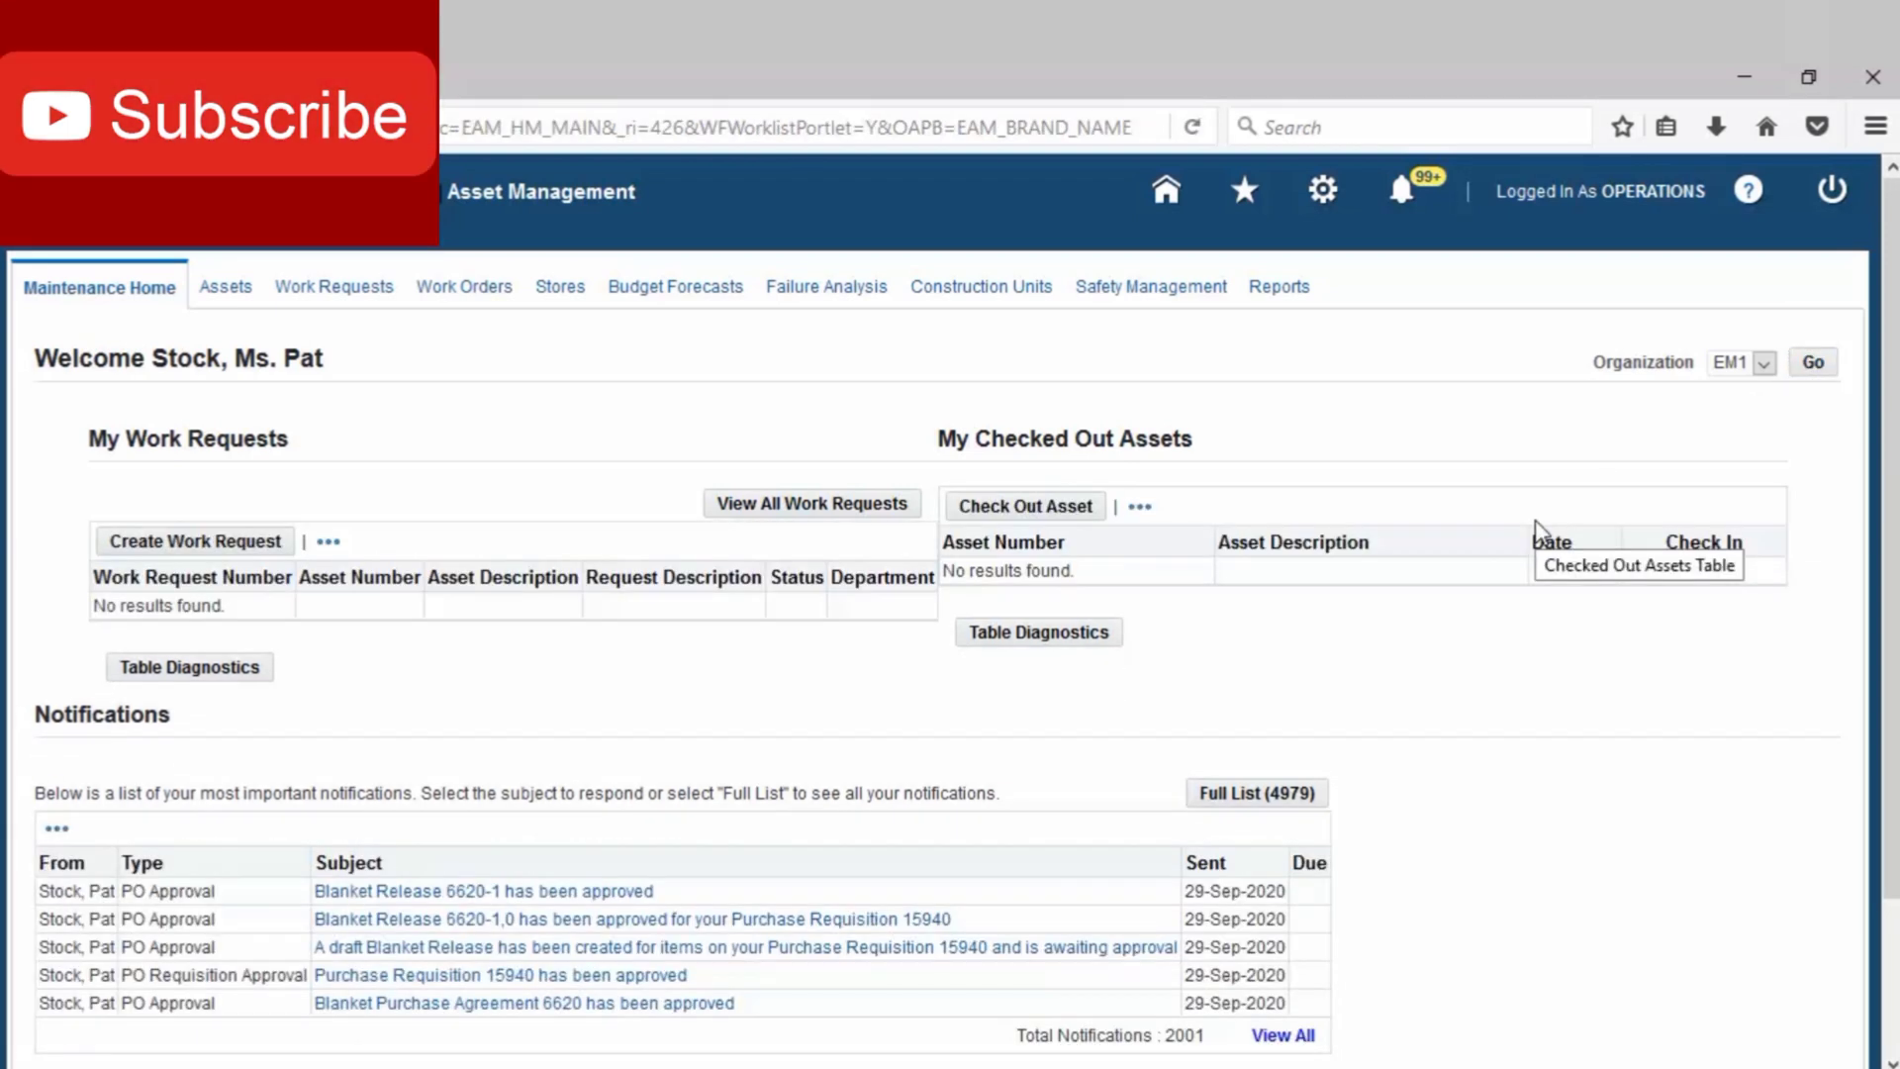
{"action": "left_click", "coordinate": [352, 297]}
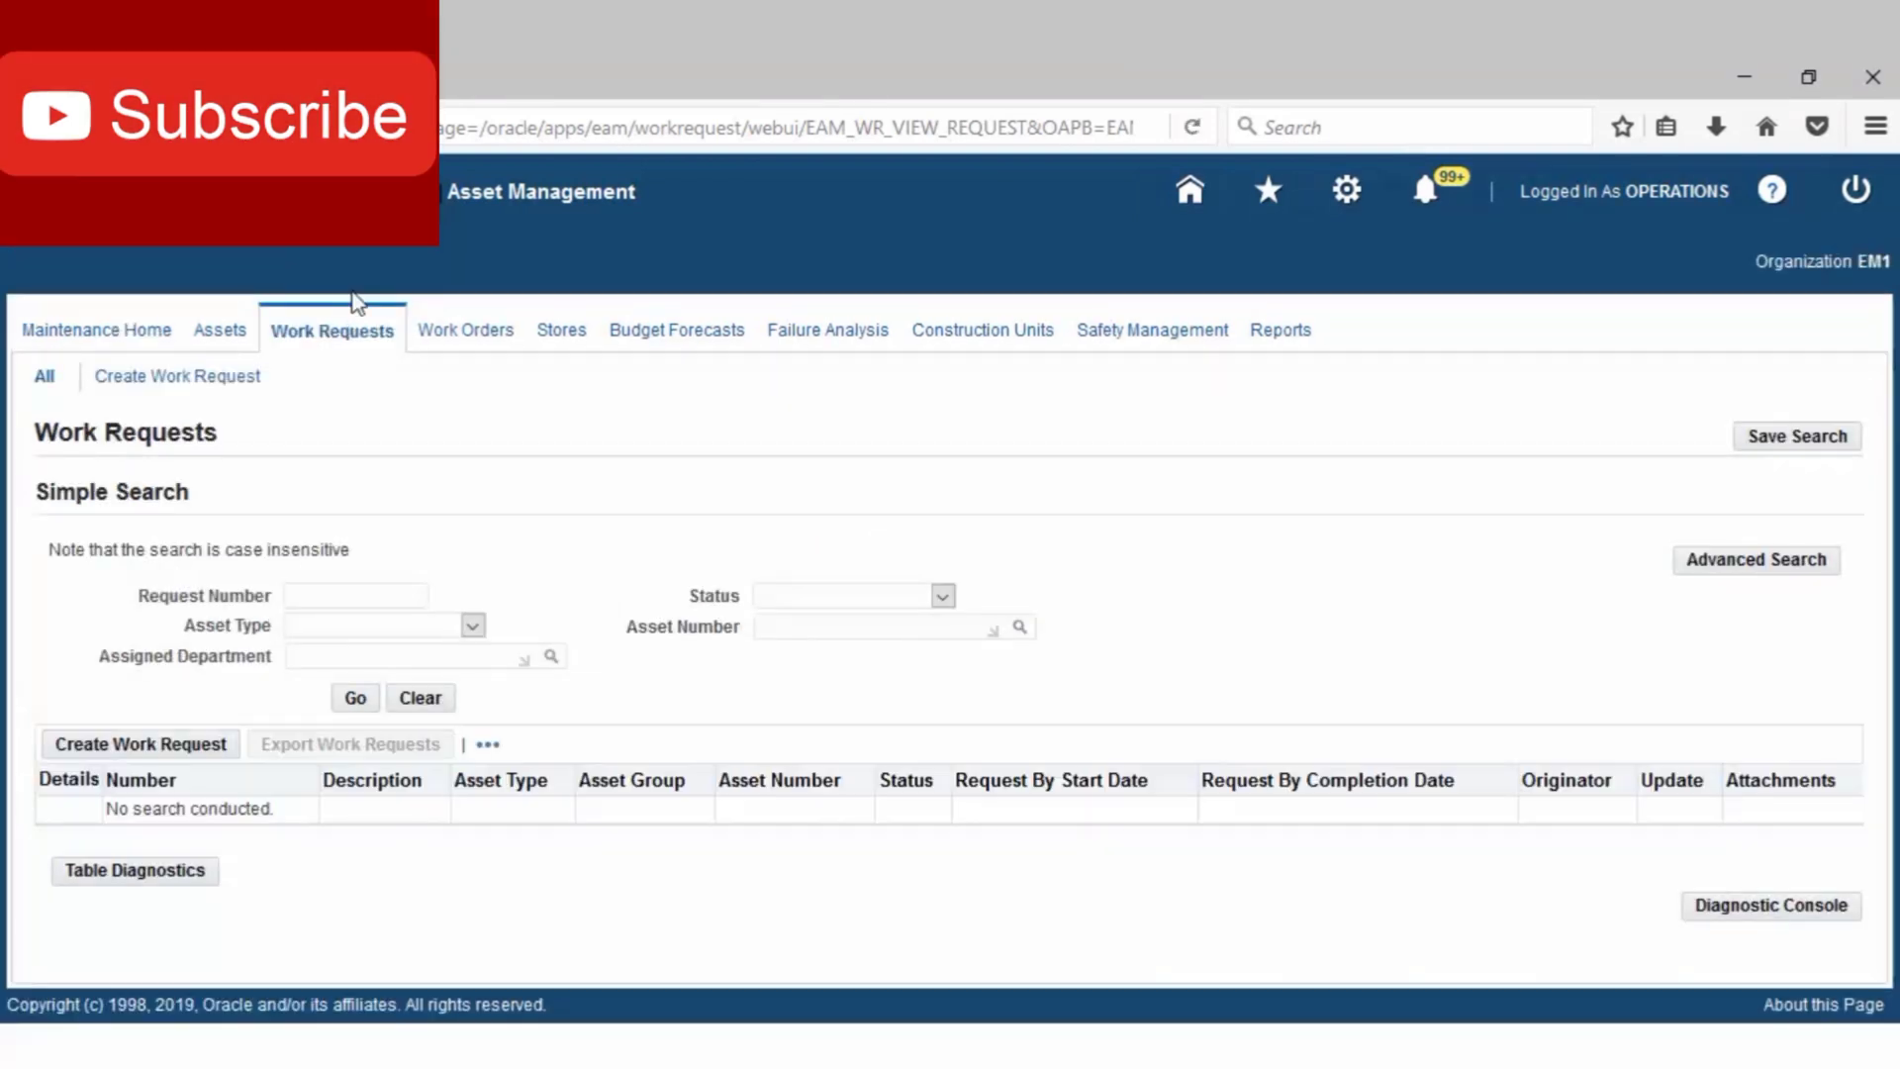
Start a new work request for asset DTF35001.
{"action": "left_click", "coordinate": [205, 757]}
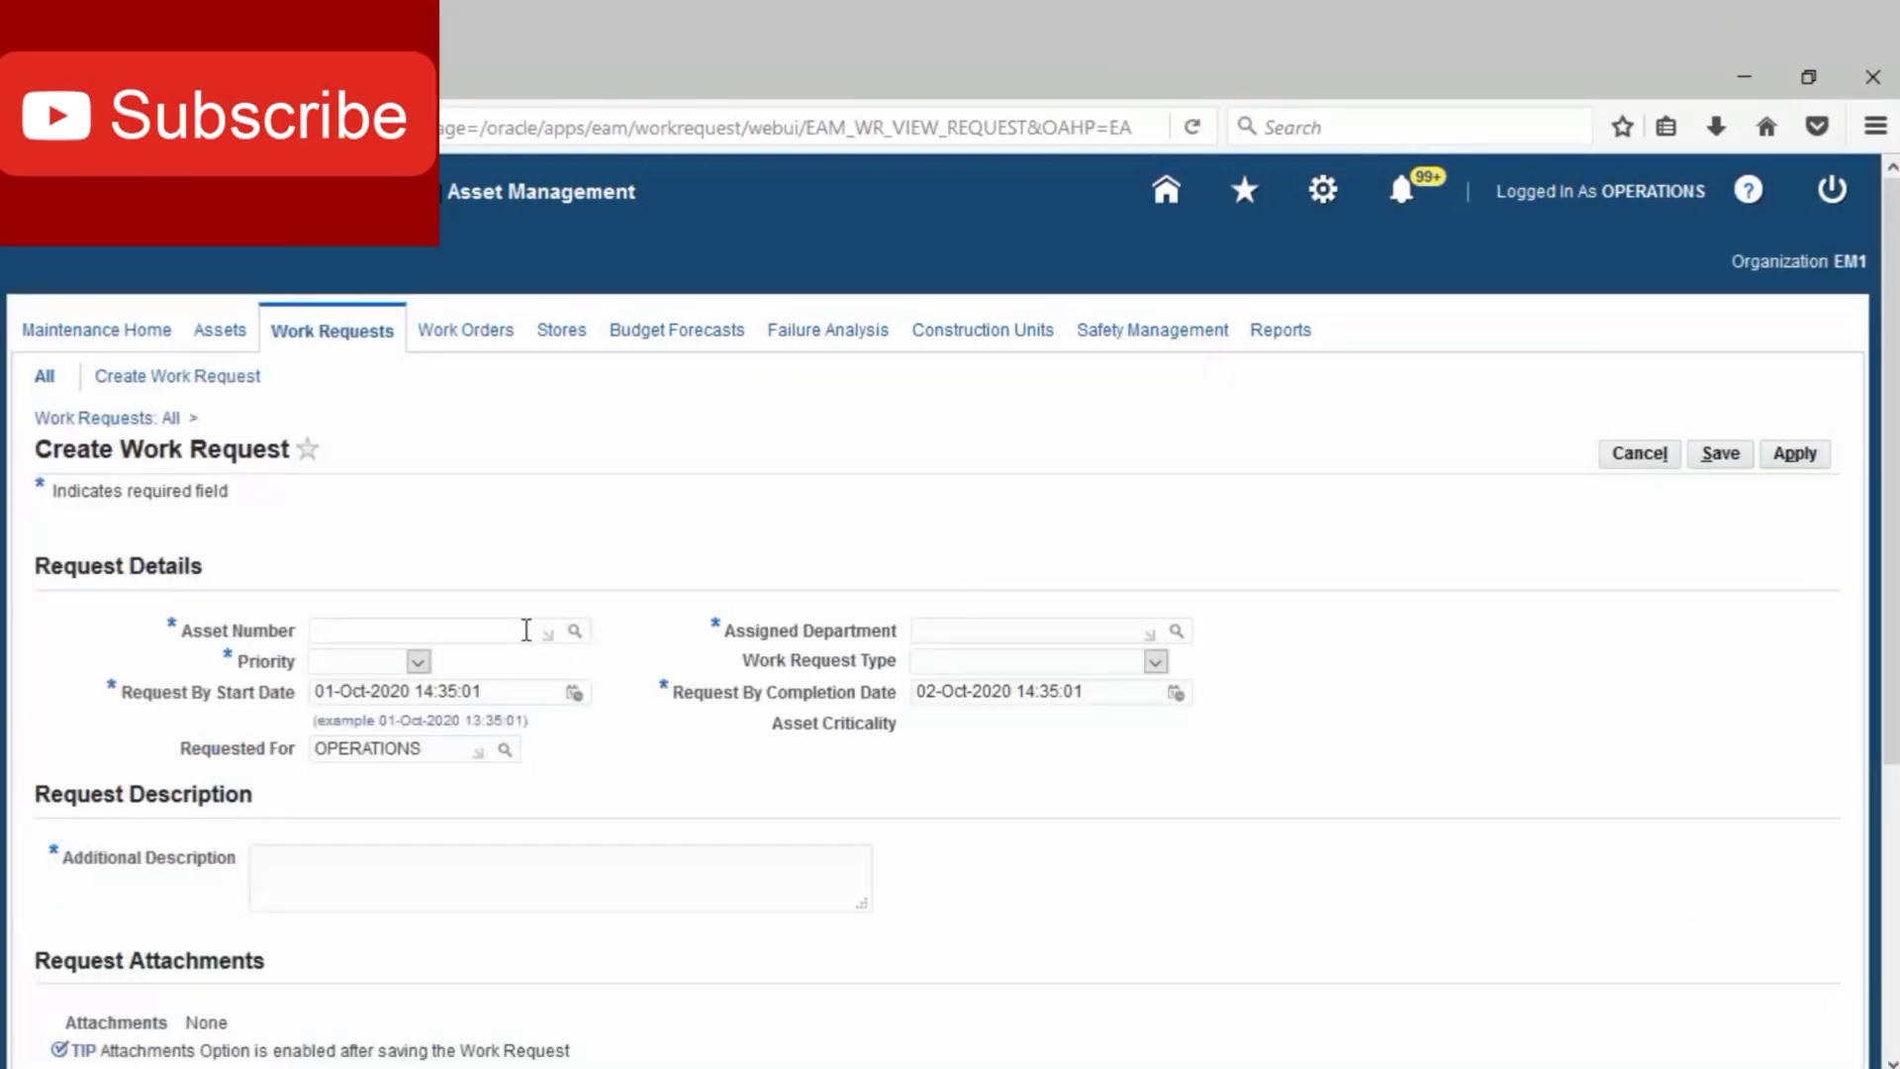
{"action": "left_click", "coordinate": [525, 629]}
{"action": "type", "text": "dtf"}
{"action": "key", "text": "Tab"}
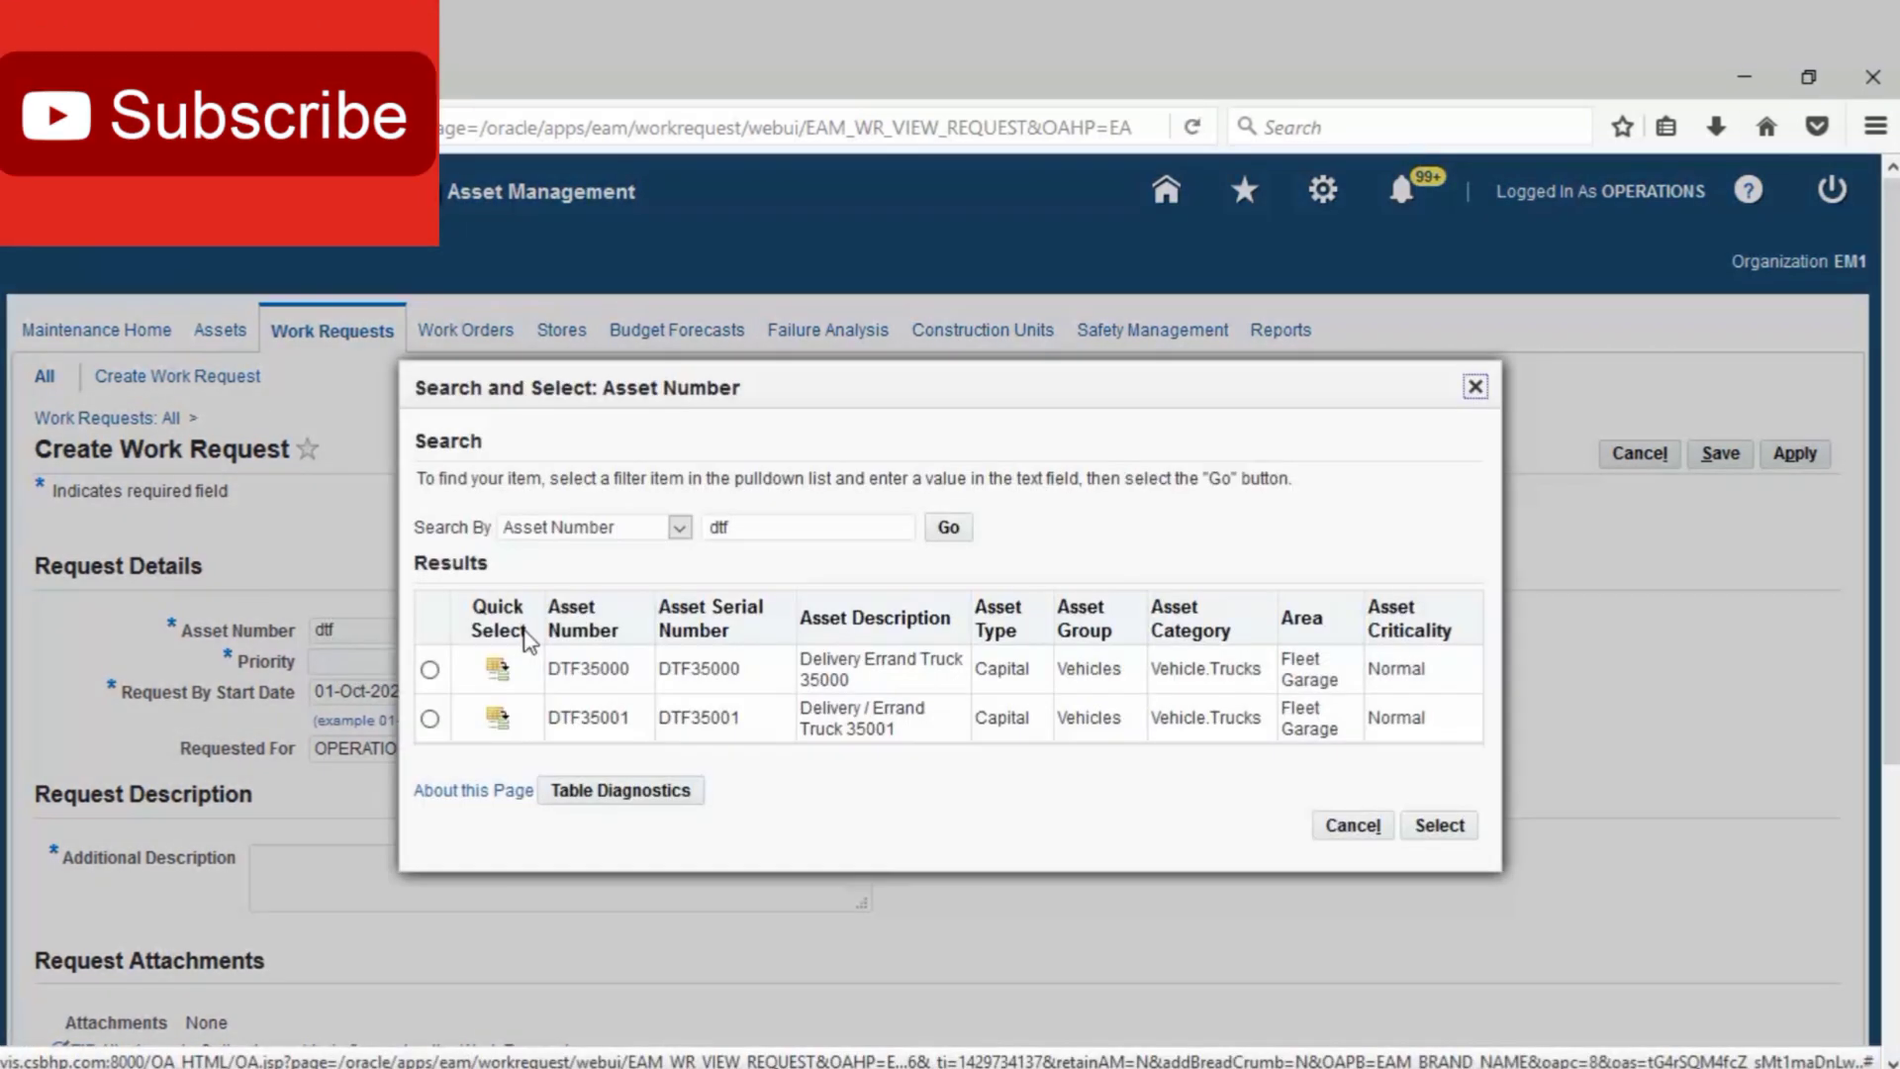
{"action": "left_click", "coordinate": [494, 723]}
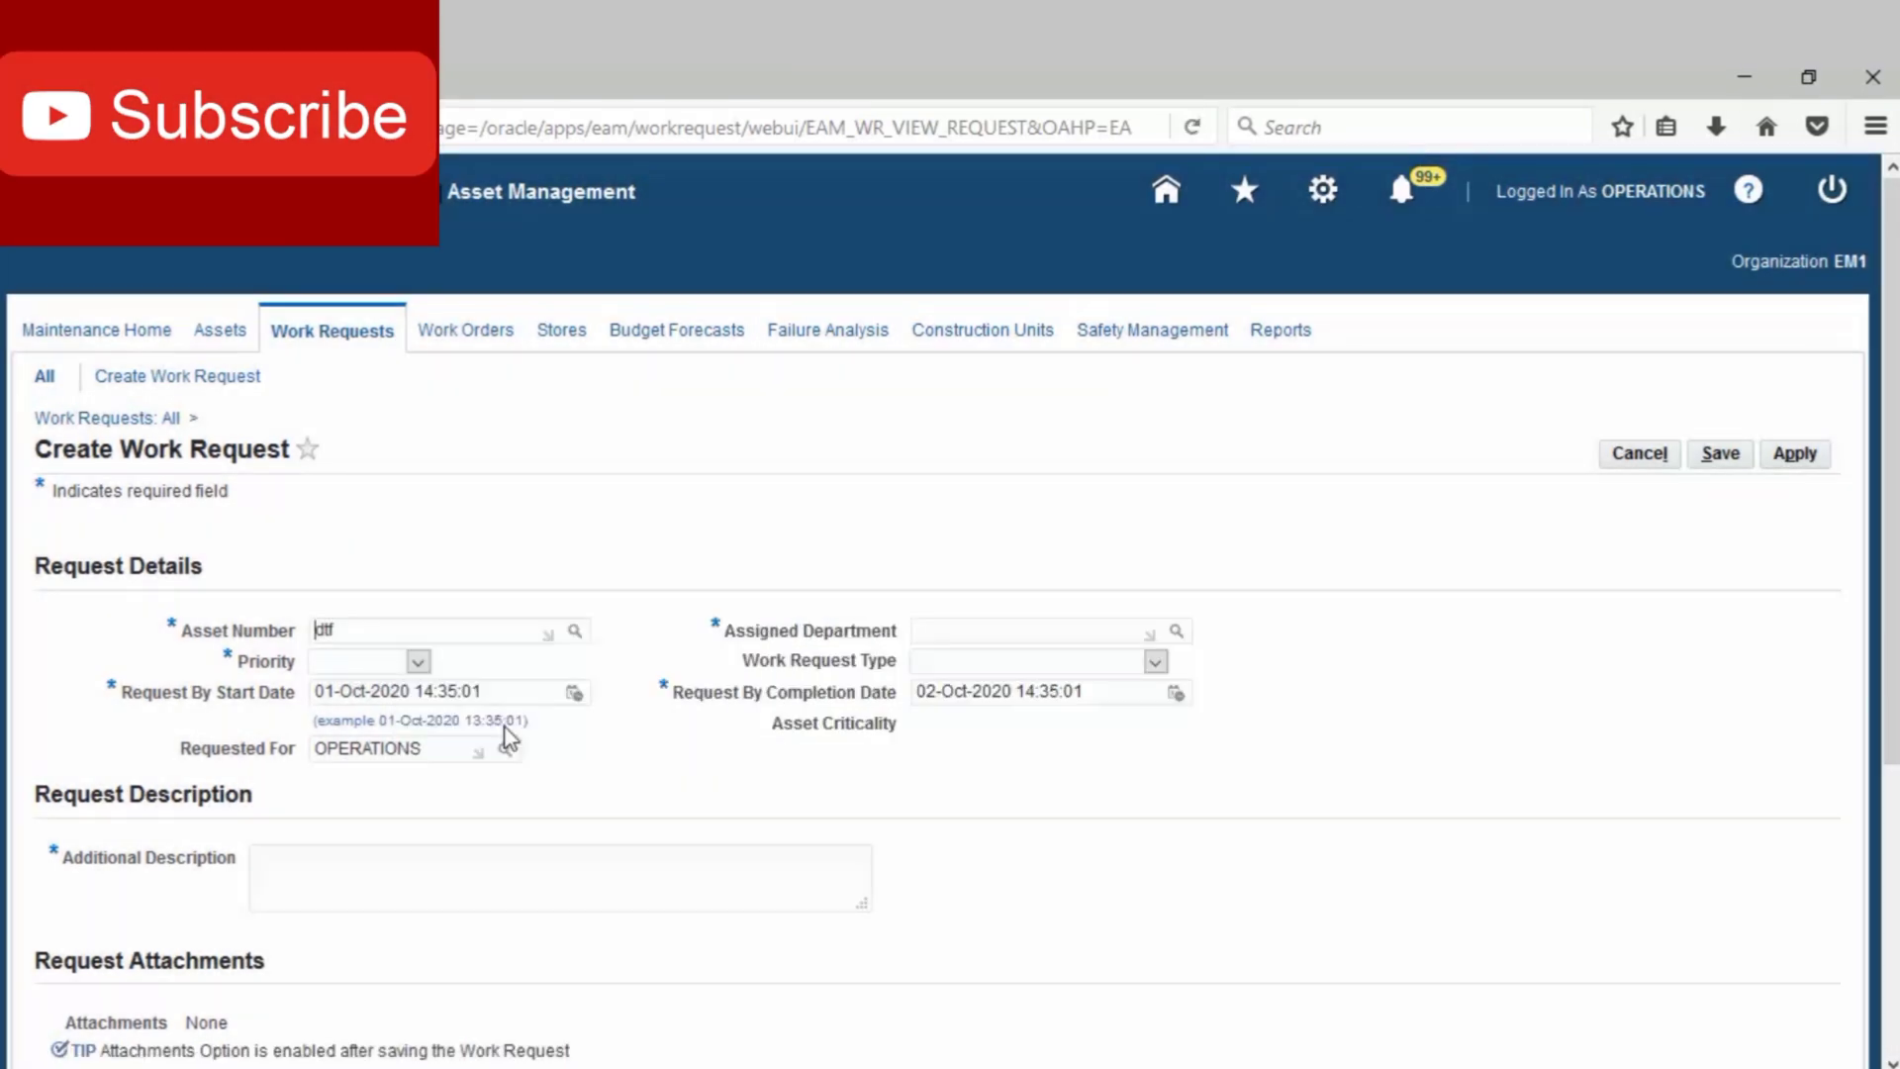
Set priority Urgent, type Service Request, description 'Need oil Change', and submit the request.
{"action": "left_click", "coordinate": [397, 661]}
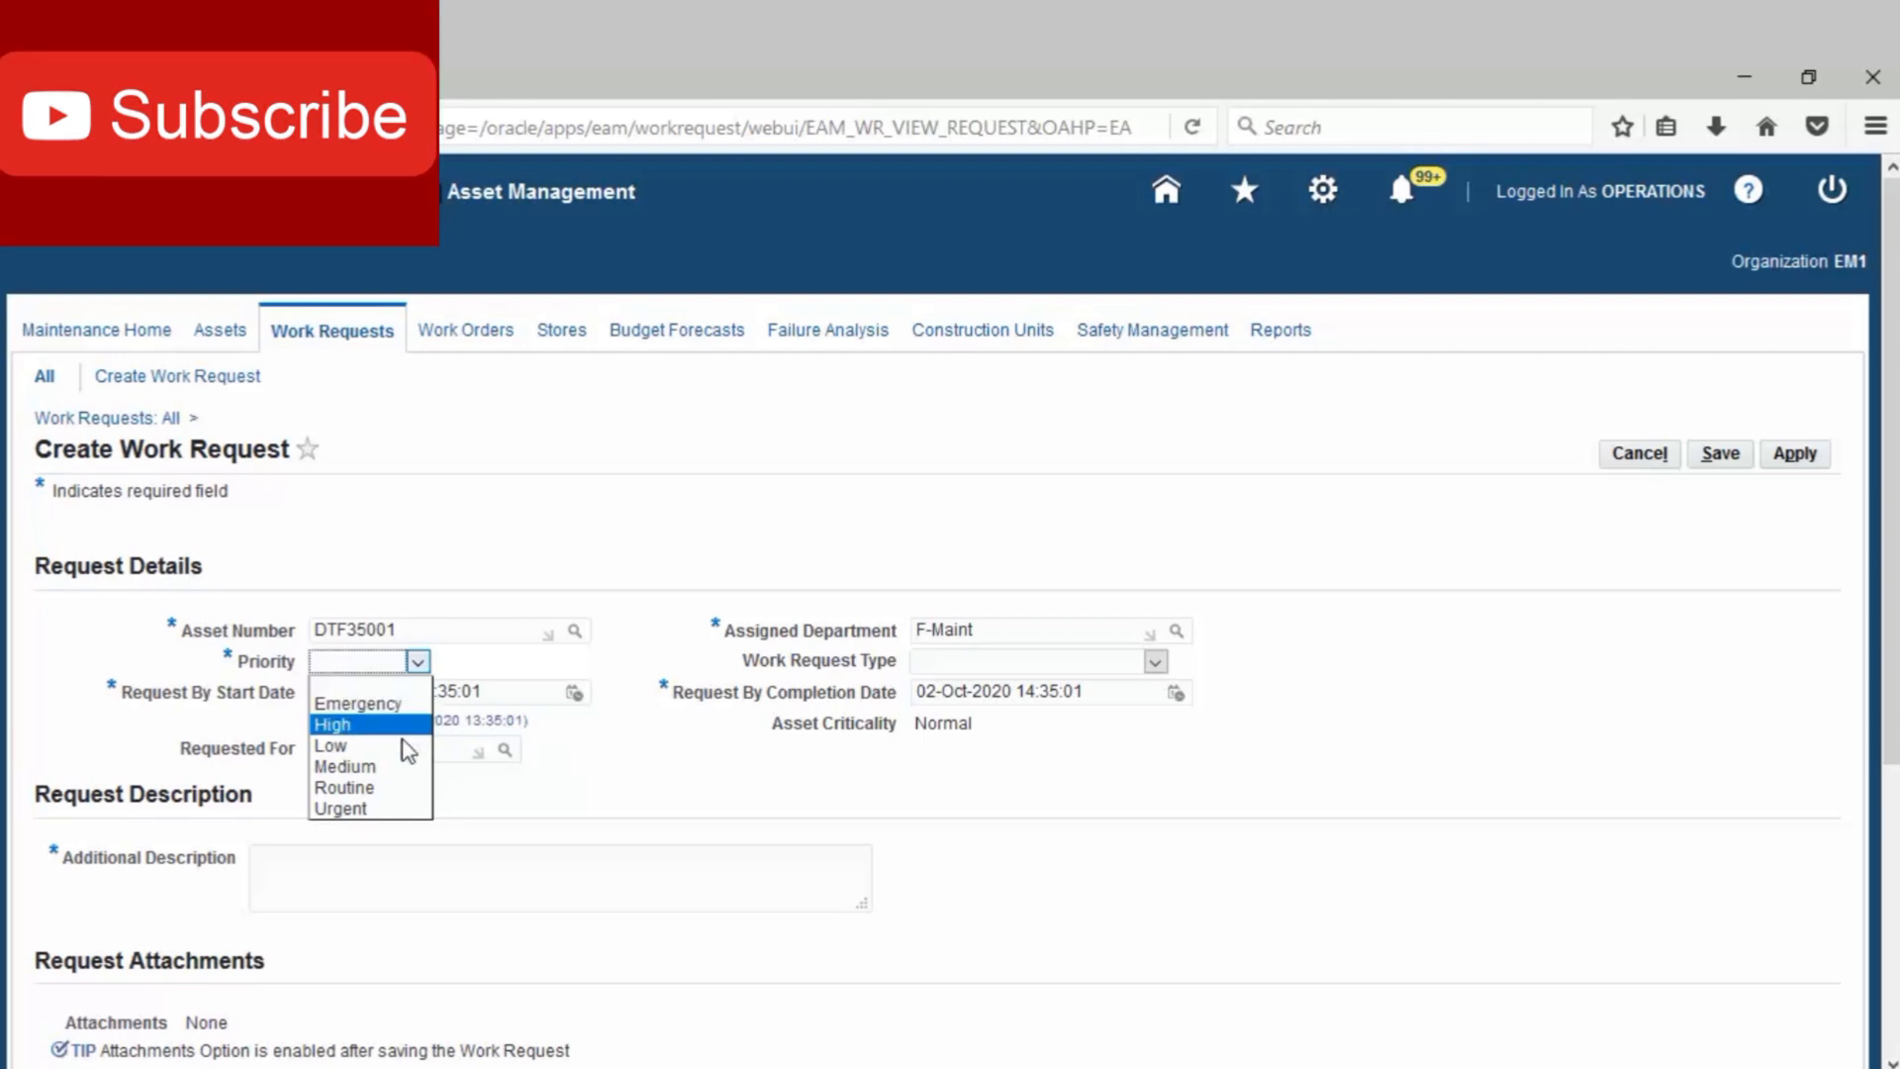
{"action": "left_click", "coordinate": [407, 808]}
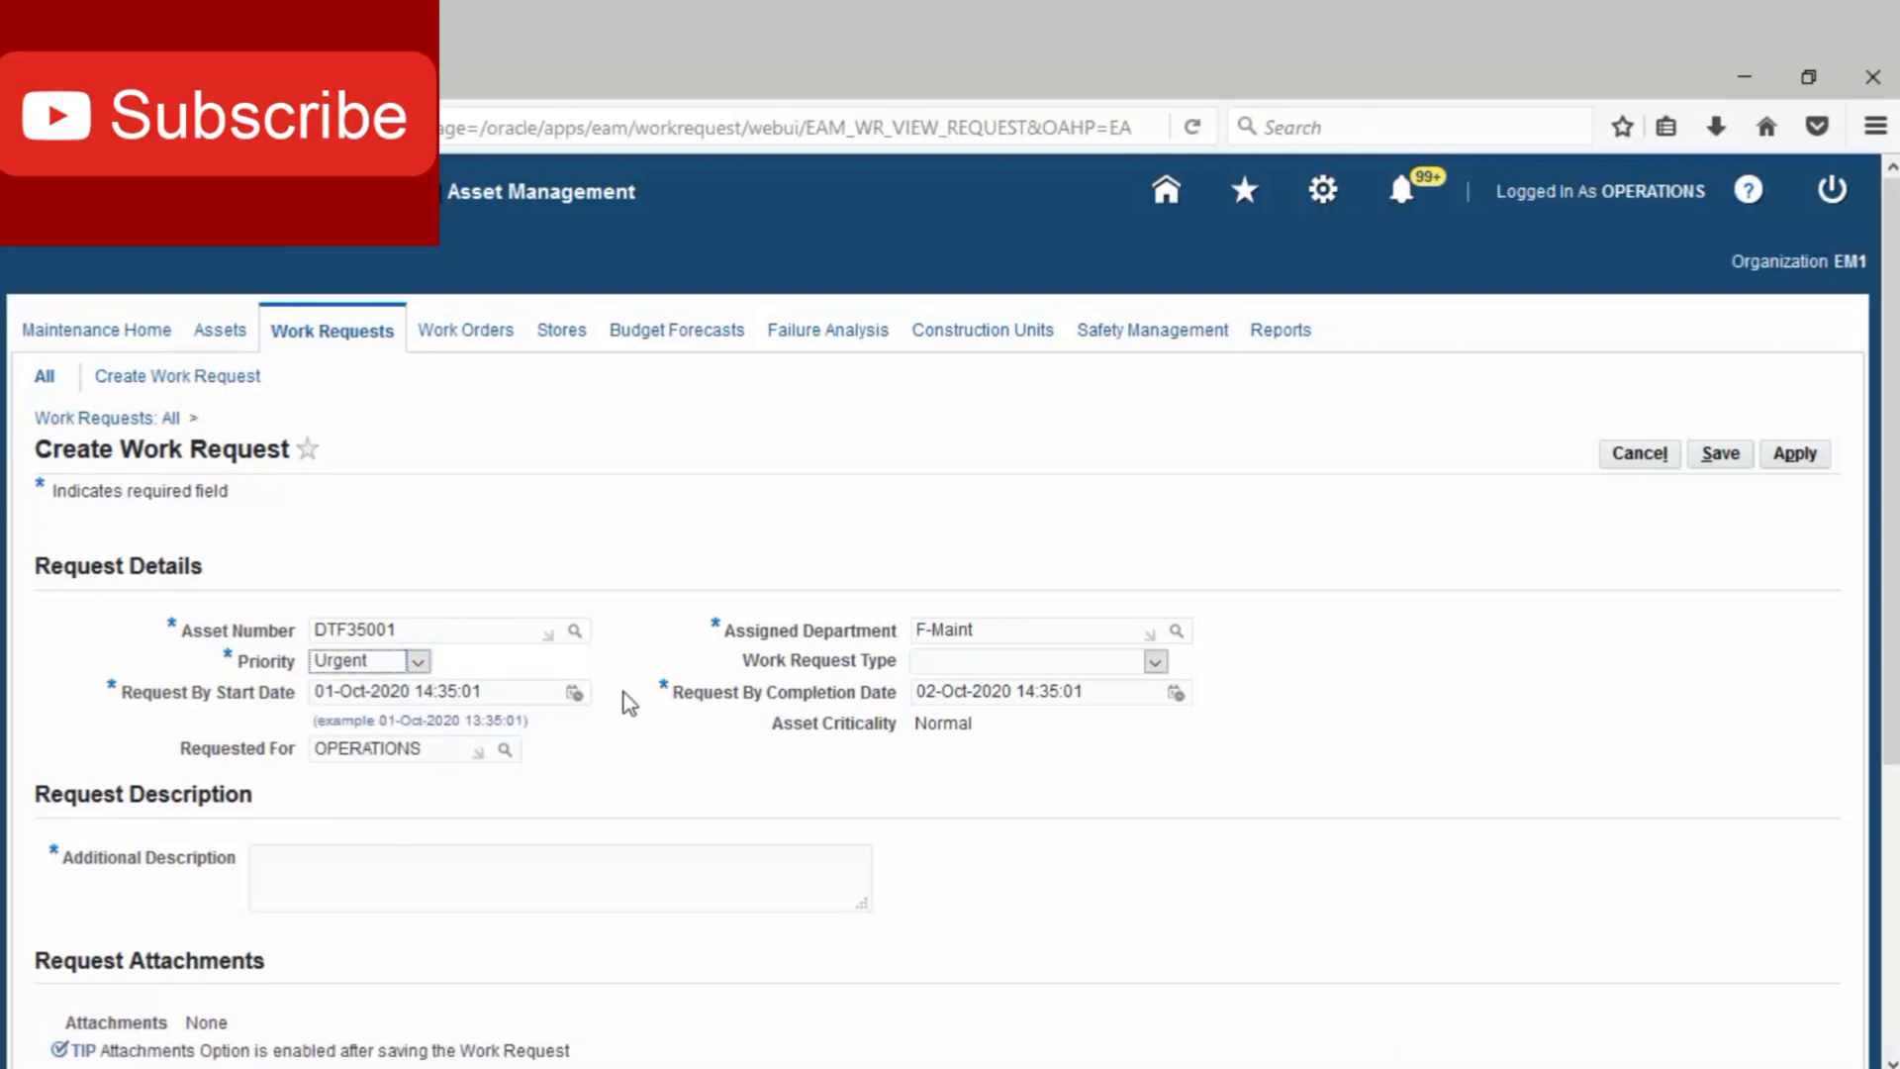
{"action": "left_click", "coordinate": [1154, 661]}
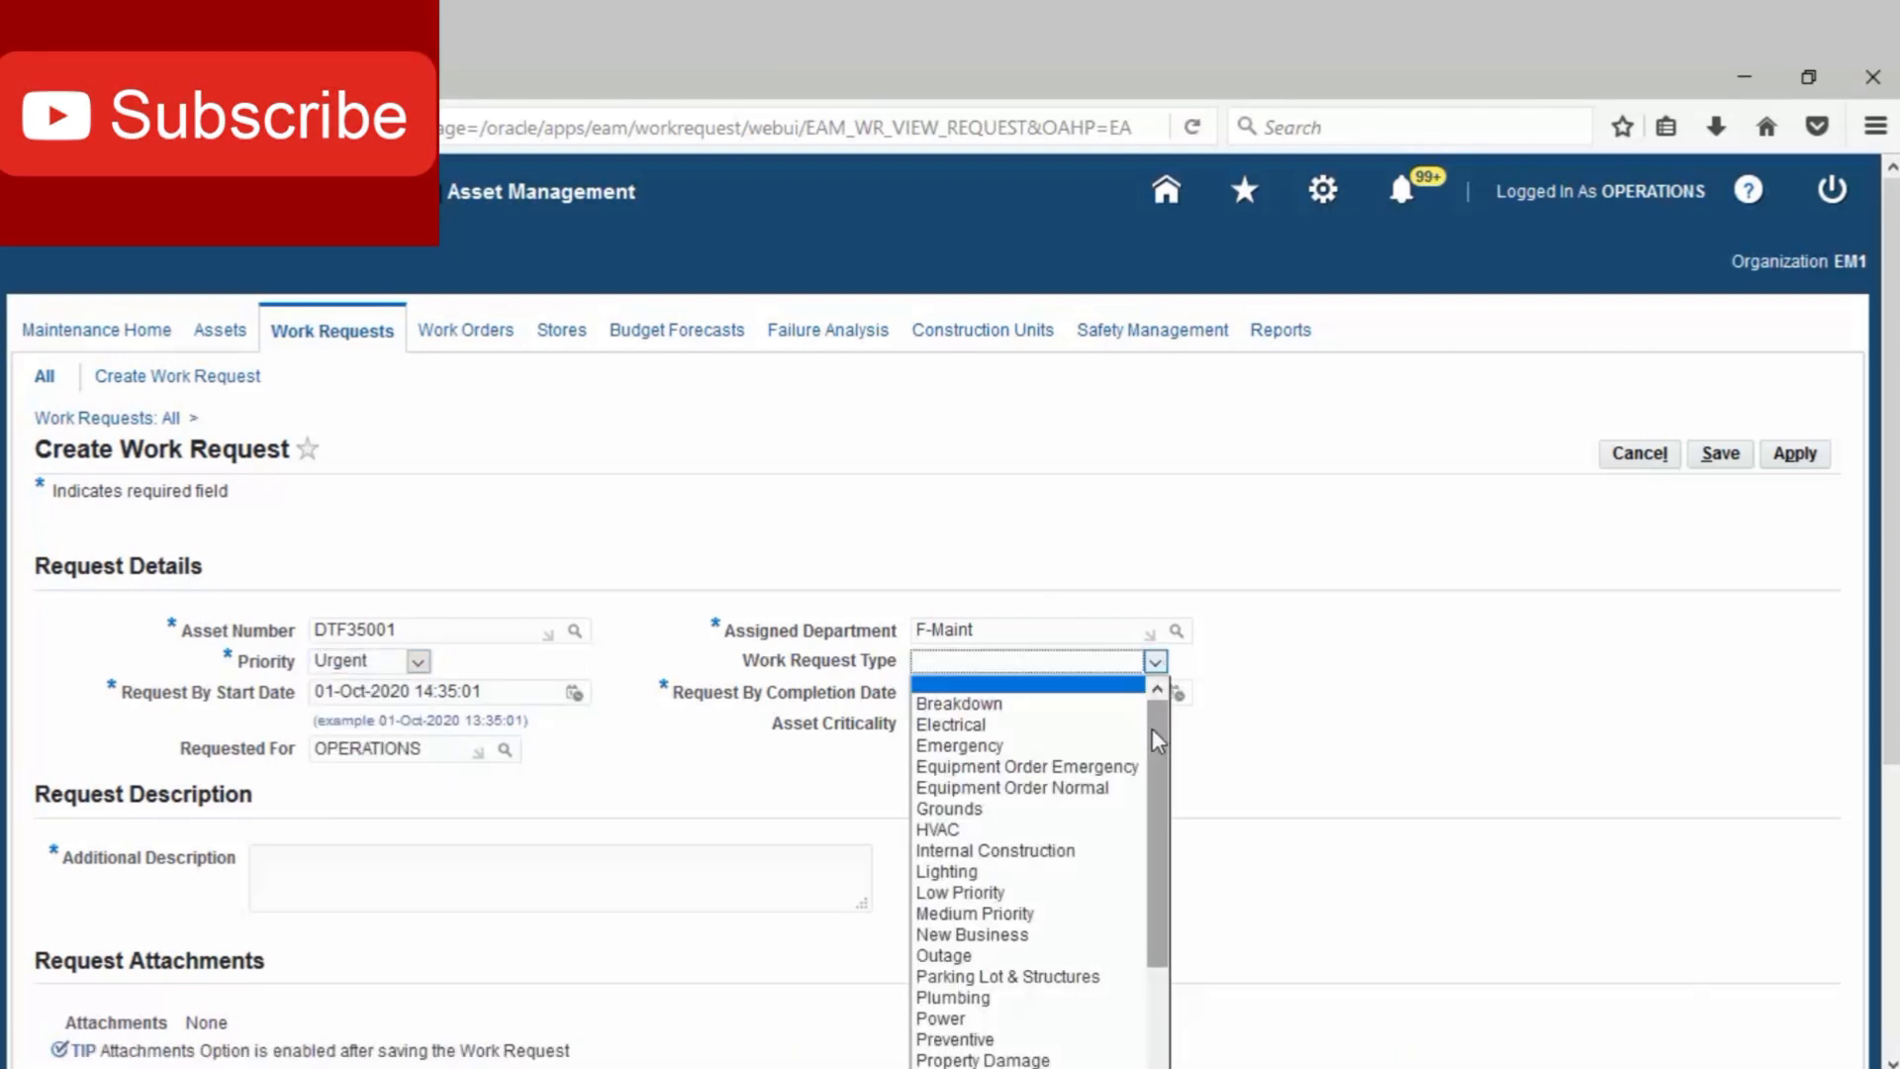
{"action": "left_click_drag", "start_coordinate": [1152, 728], "coordinate": [1149, 956]}
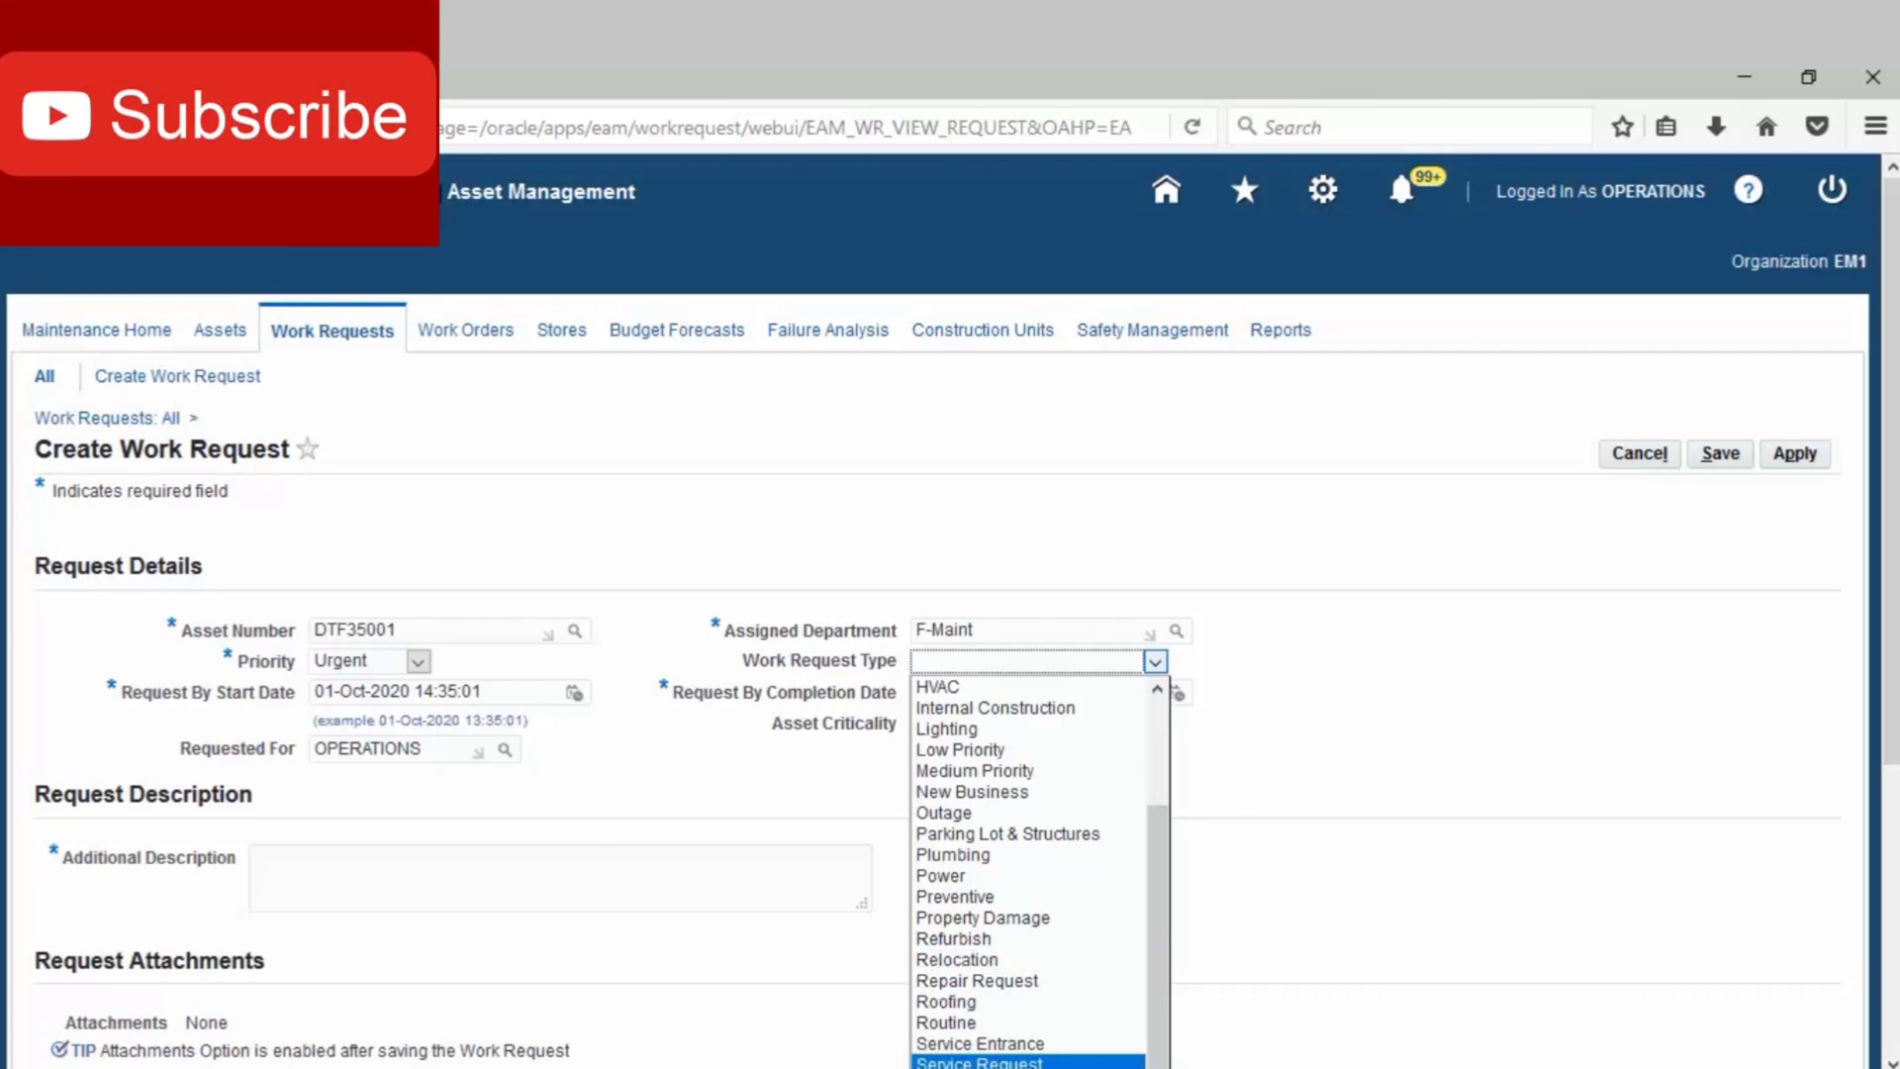
{"action": "left_click", "coordinate": [980, 1060]}
{"action": "left_click", "coordinate": [317, 870]}
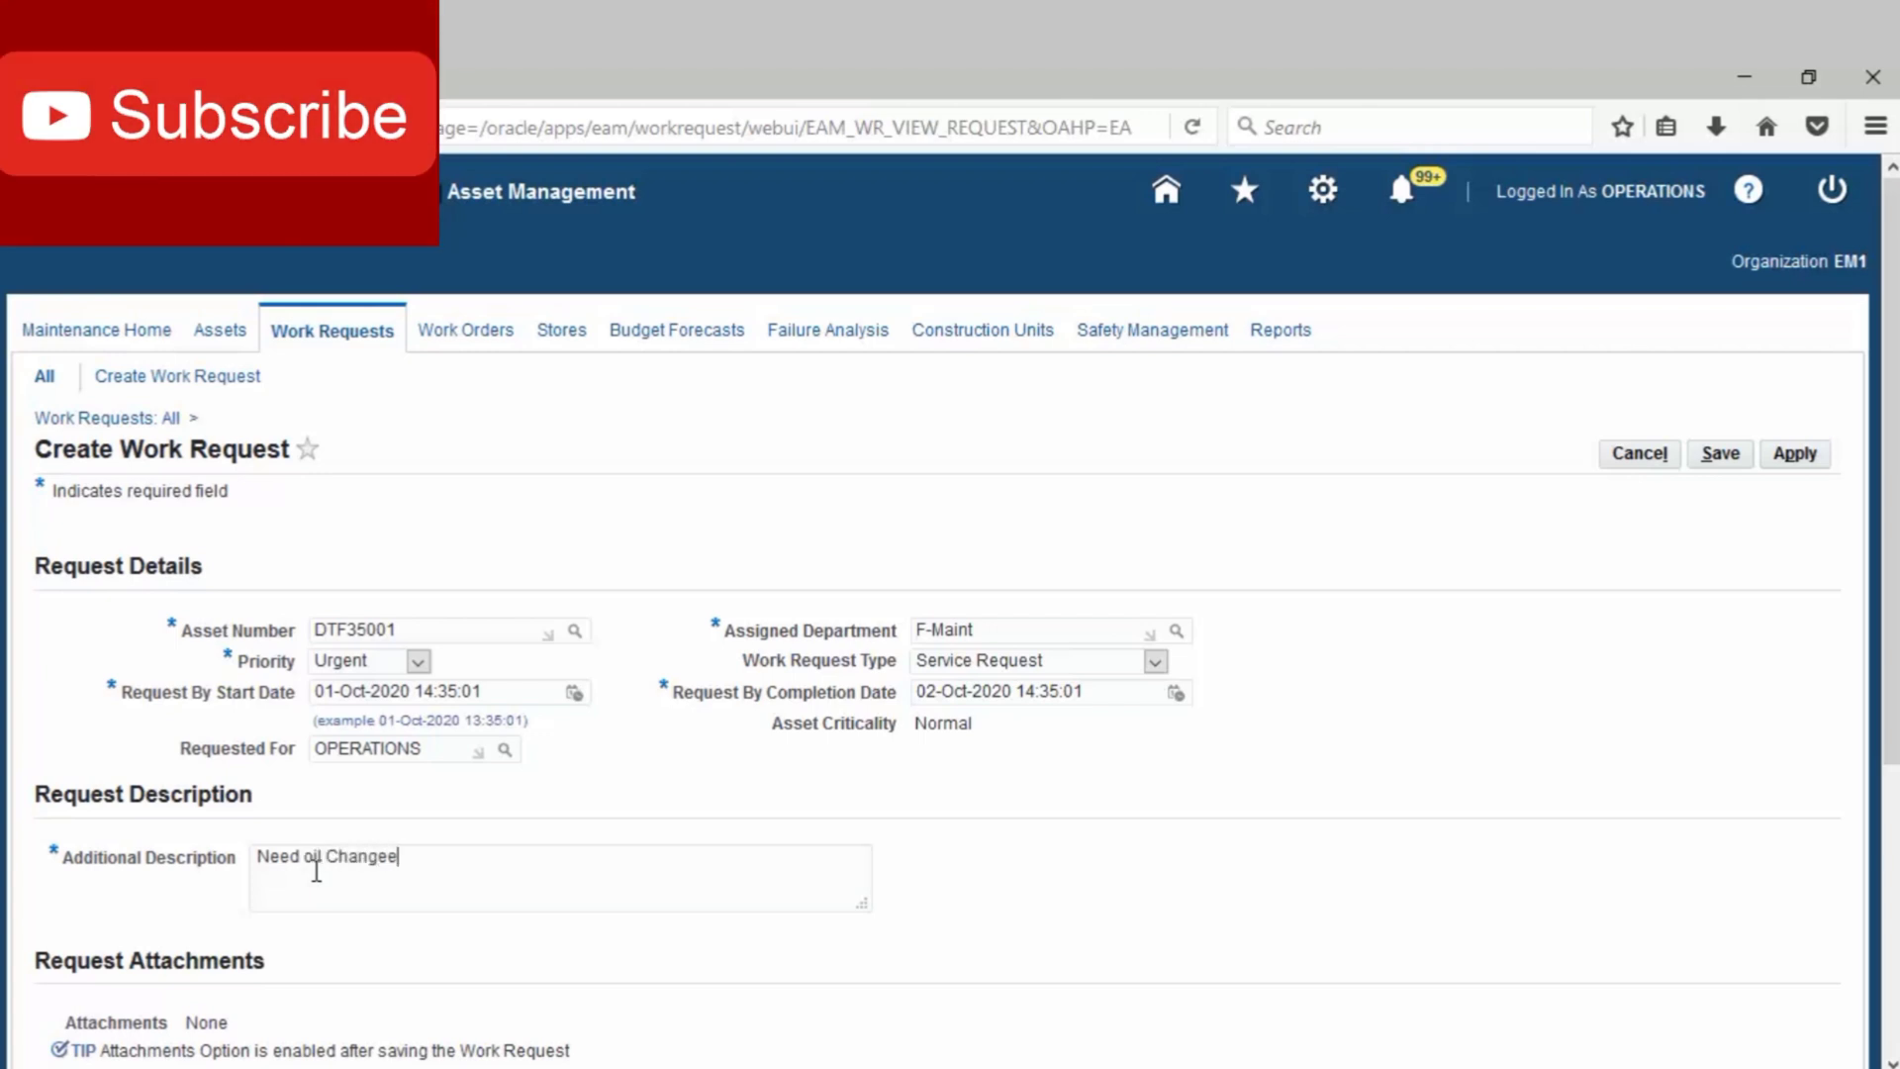
{"action": "left_click", "coordinate": [1781, 455]}
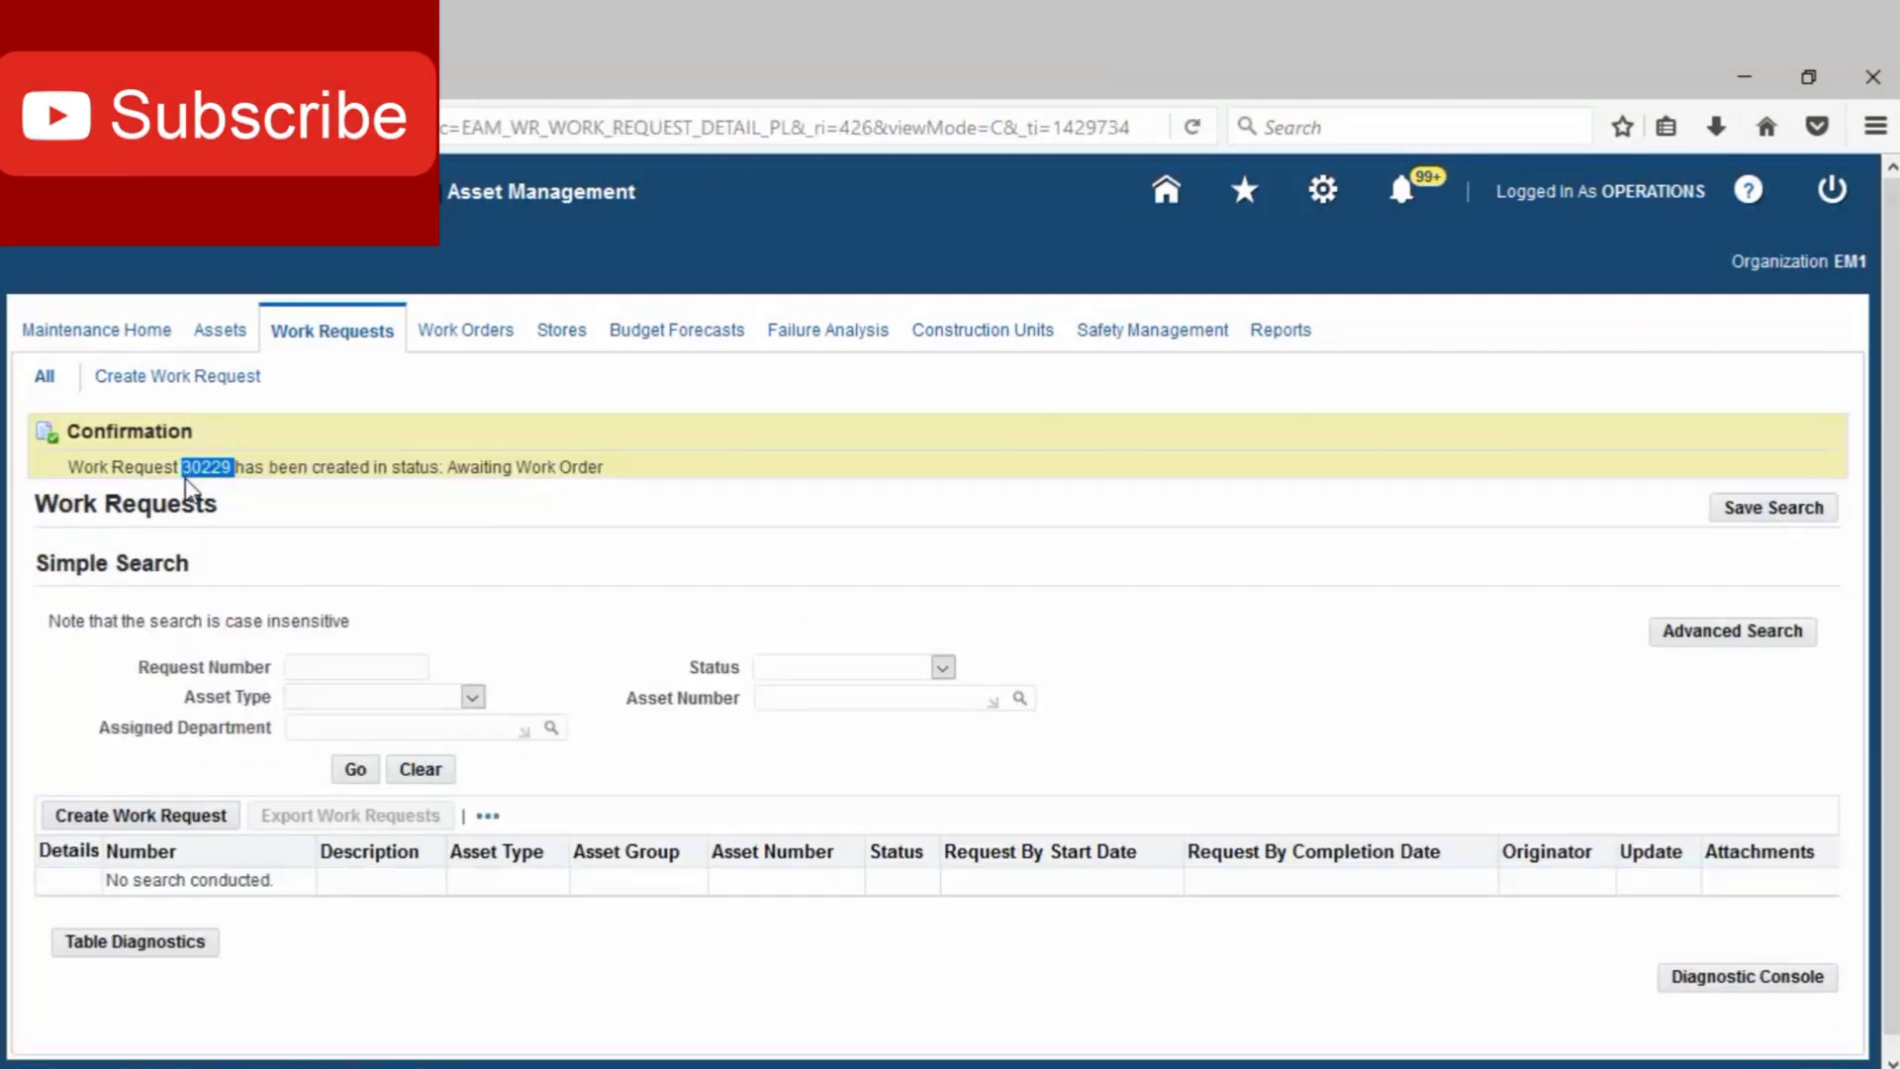
Create and save work order WO265567 from request 30229 with the Oil Change activity.
{"action": "left_click", "coordinate": [480, 336]}
{"action": "left_click", "coordinate": [194, 784]}
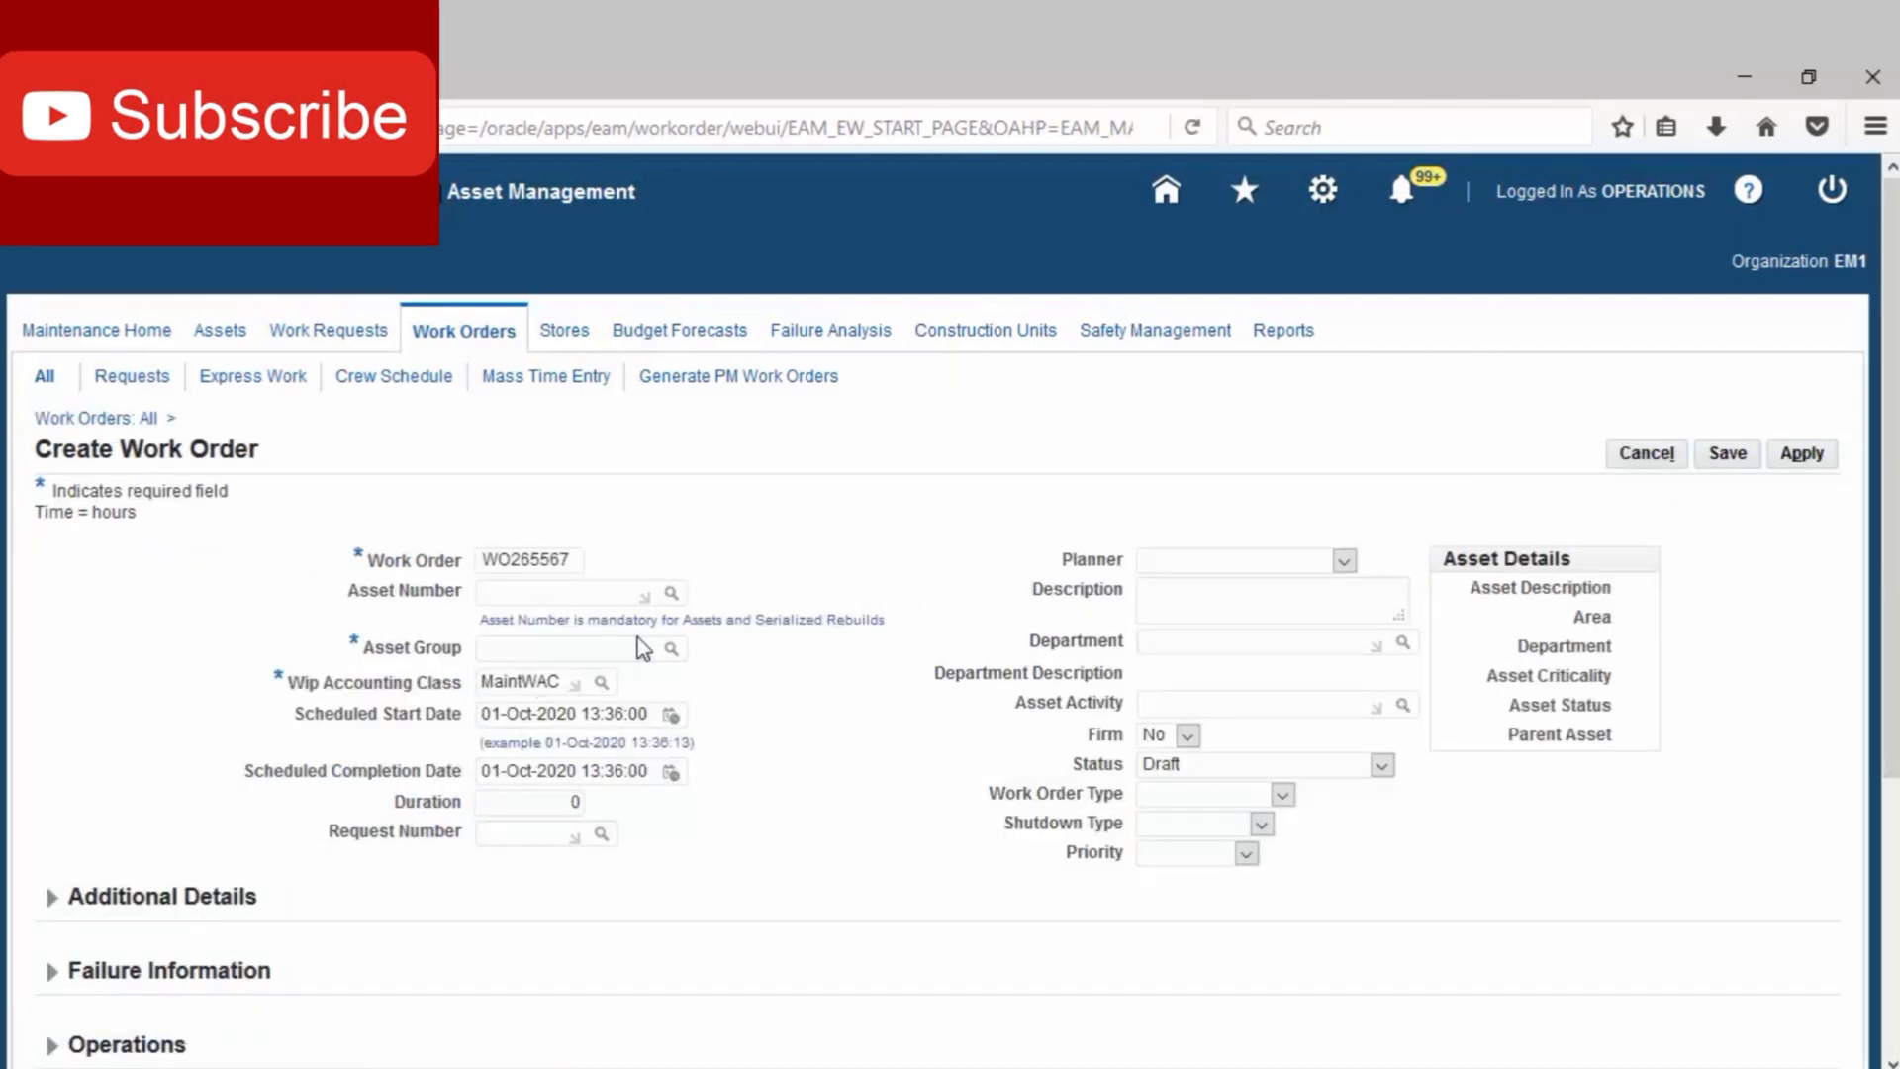
{"action": "left_click", "coordinate": [517, 843]}
{"action": "type", "text": "30239"}
{"action": "key", "text": "Tab"}
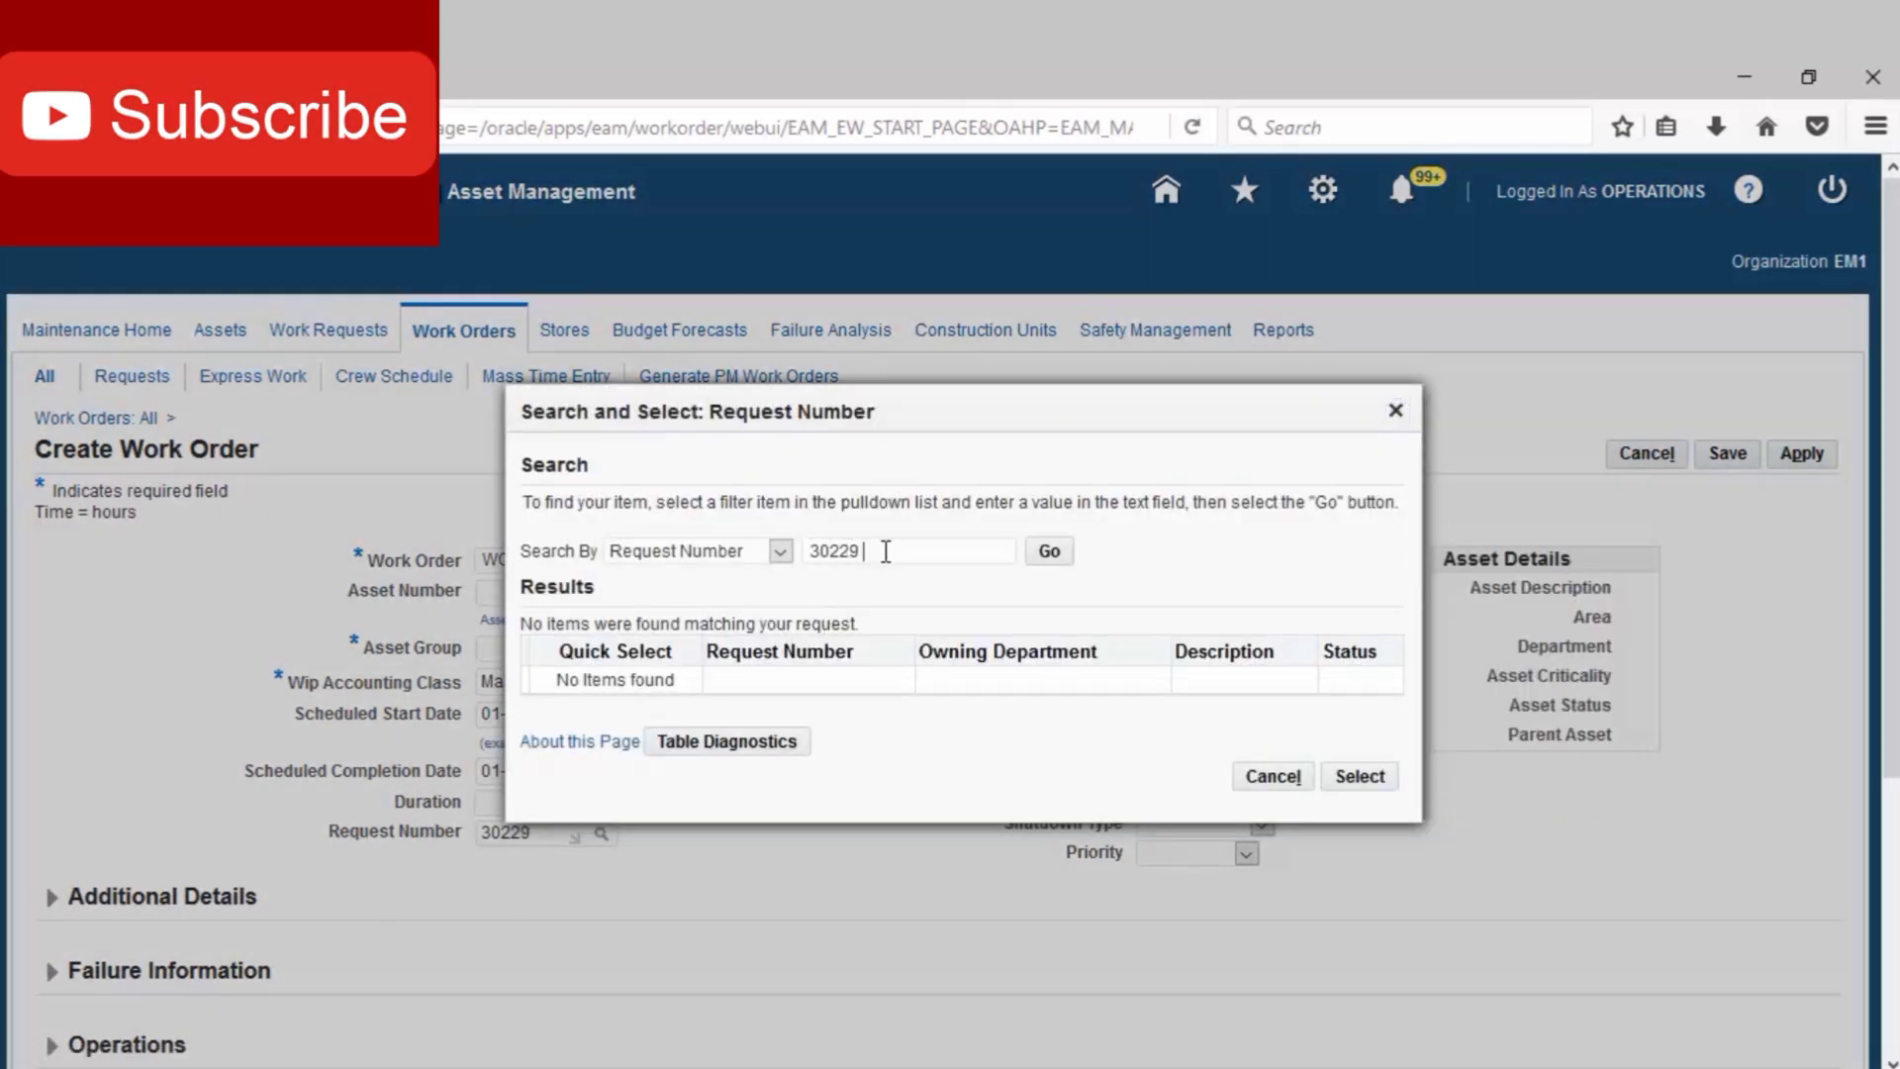
{"action": "left_click", "coordinate": [1052, 552]}
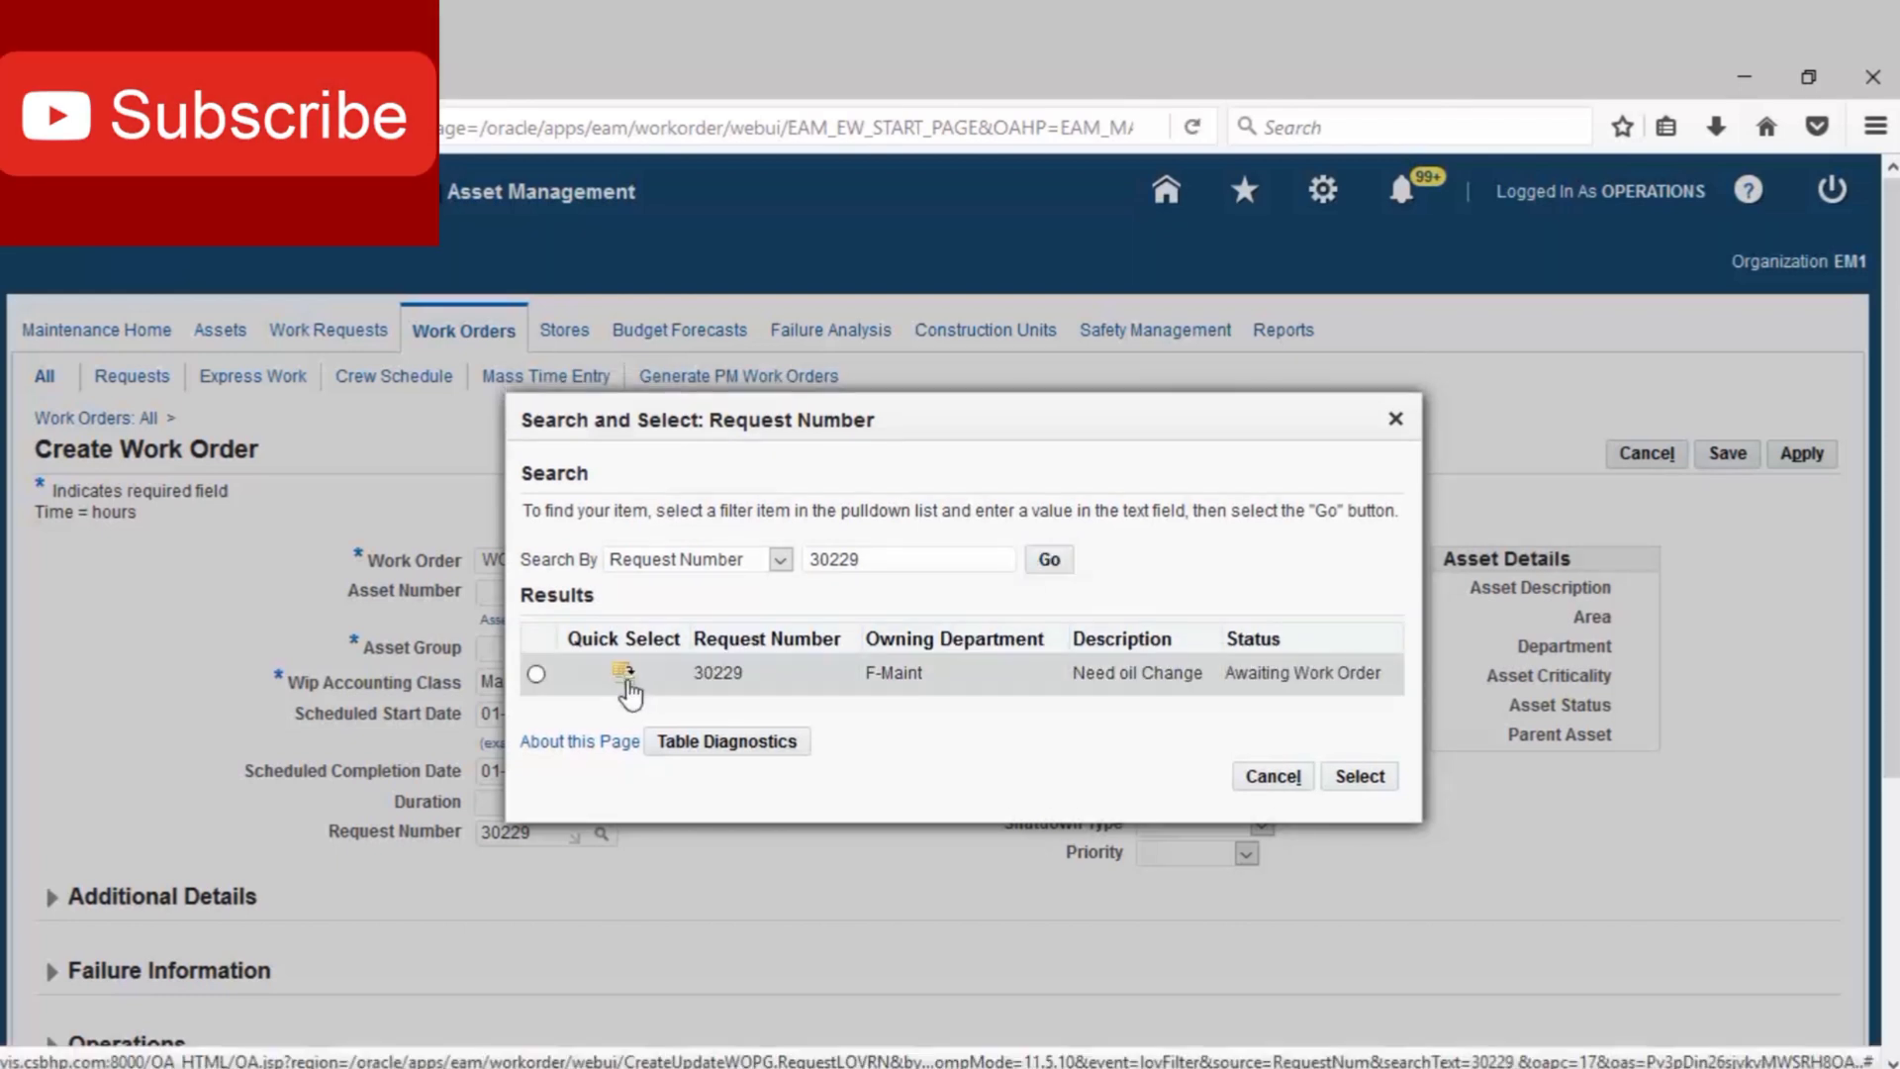
{"action": "left_click", "coordinate": [626, 677]}
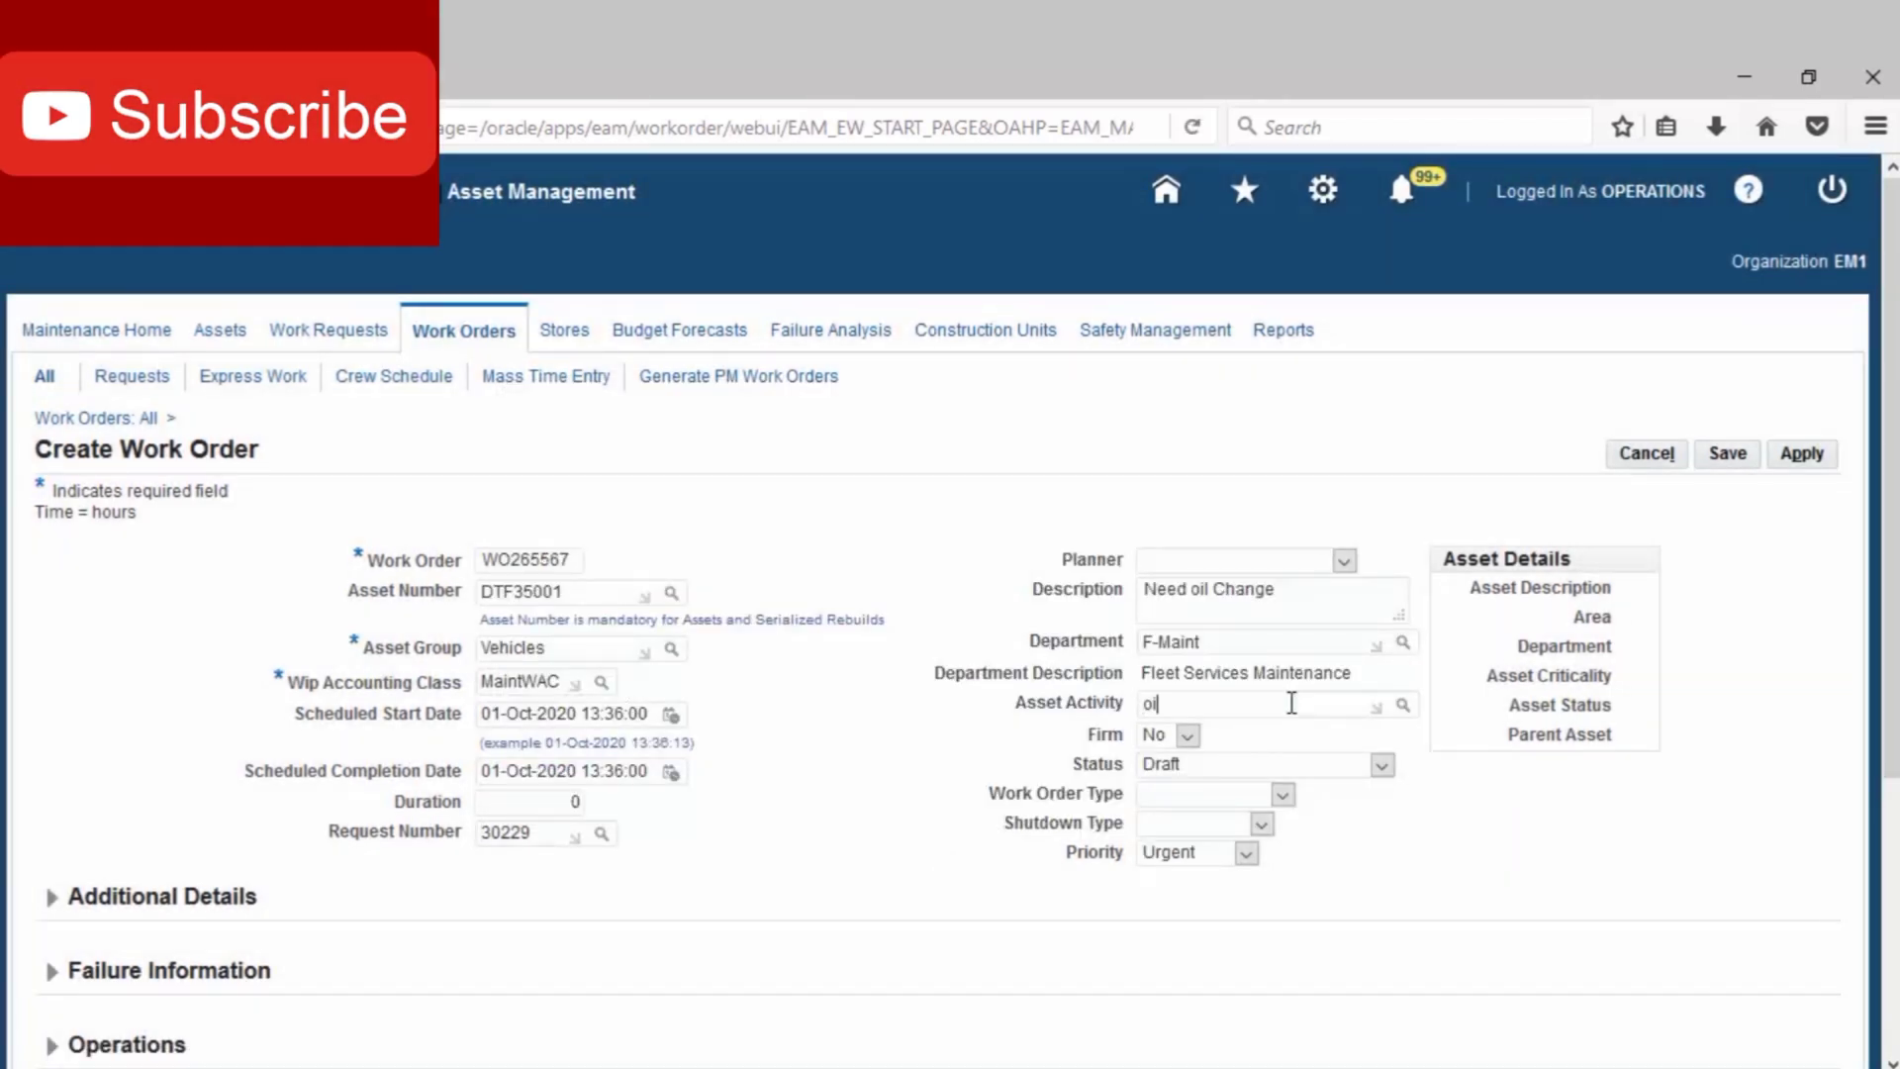
{"action": "key", "text": "Tab"}
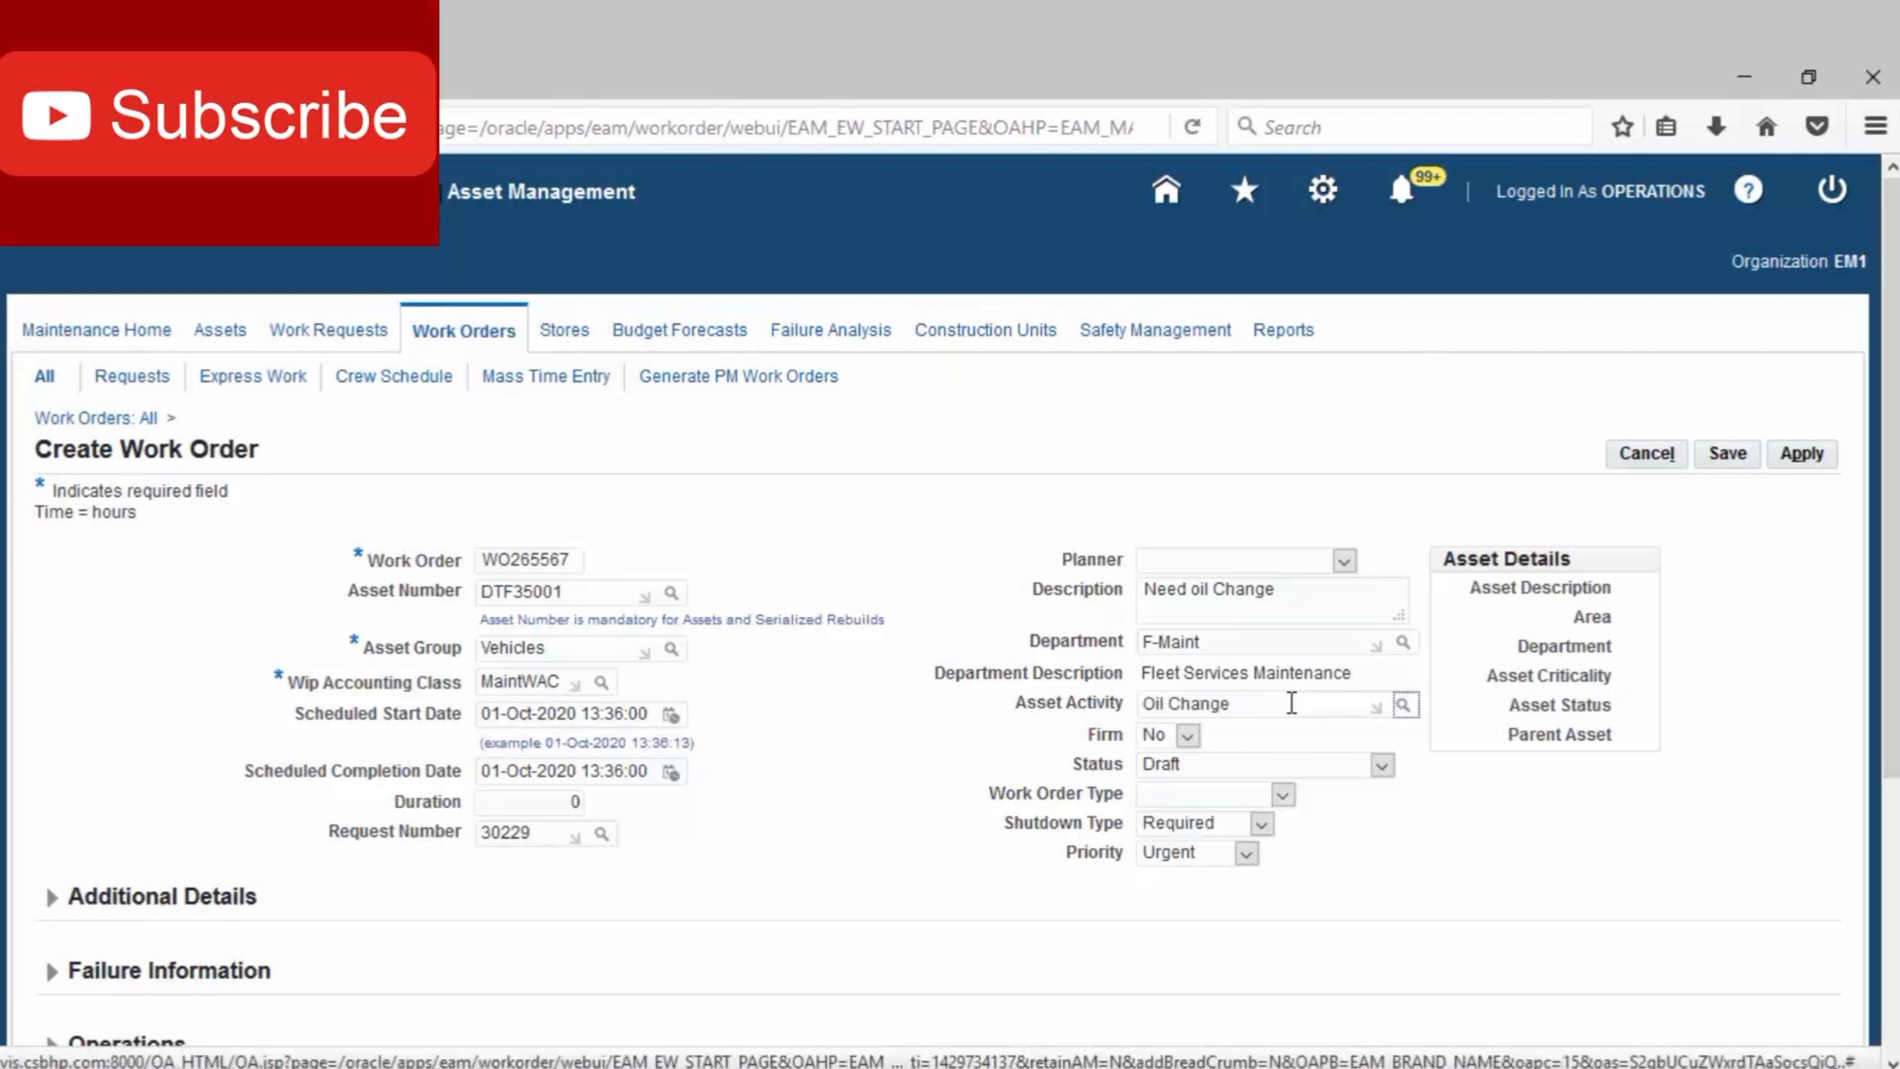
{"action": "left_click", "coordinate": [1729, 455]}
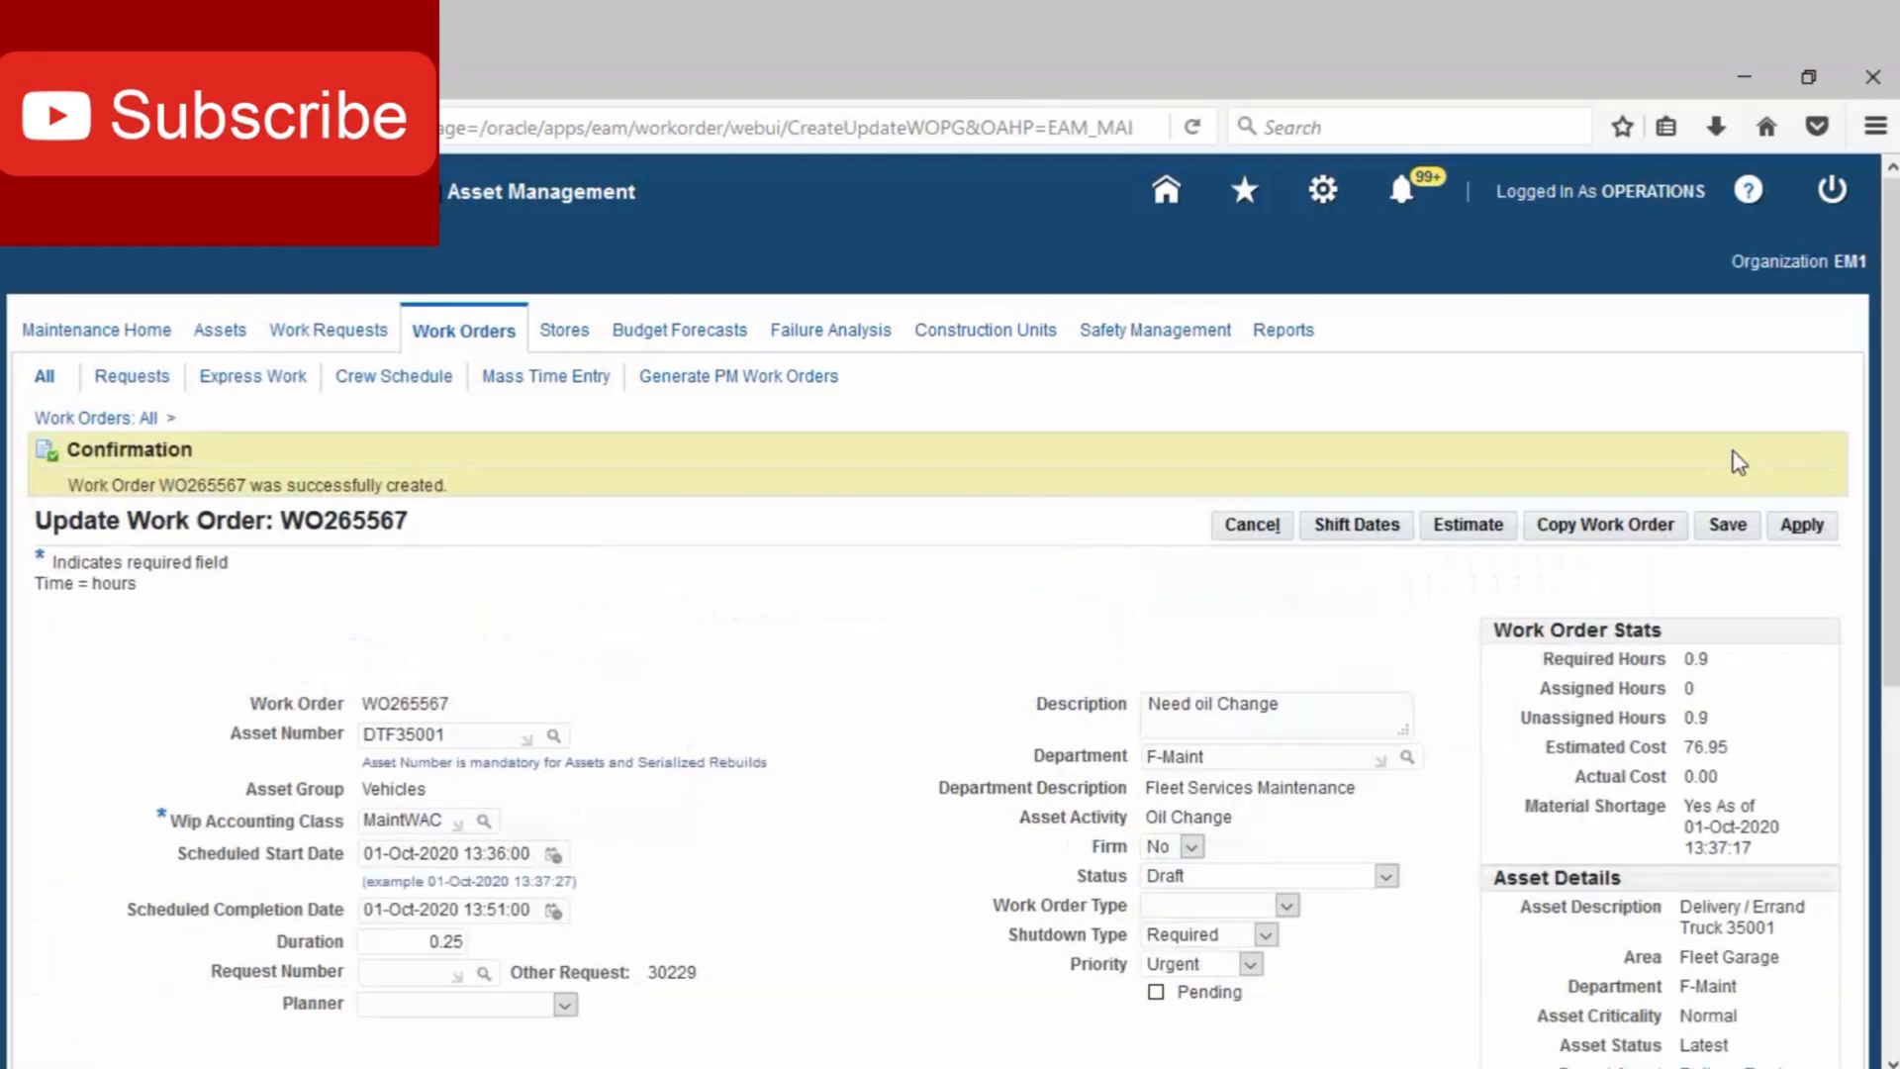
Set work order WO265567's status to Released and save it.
{"action": "left_click", "coordinate": [1386, 875]}
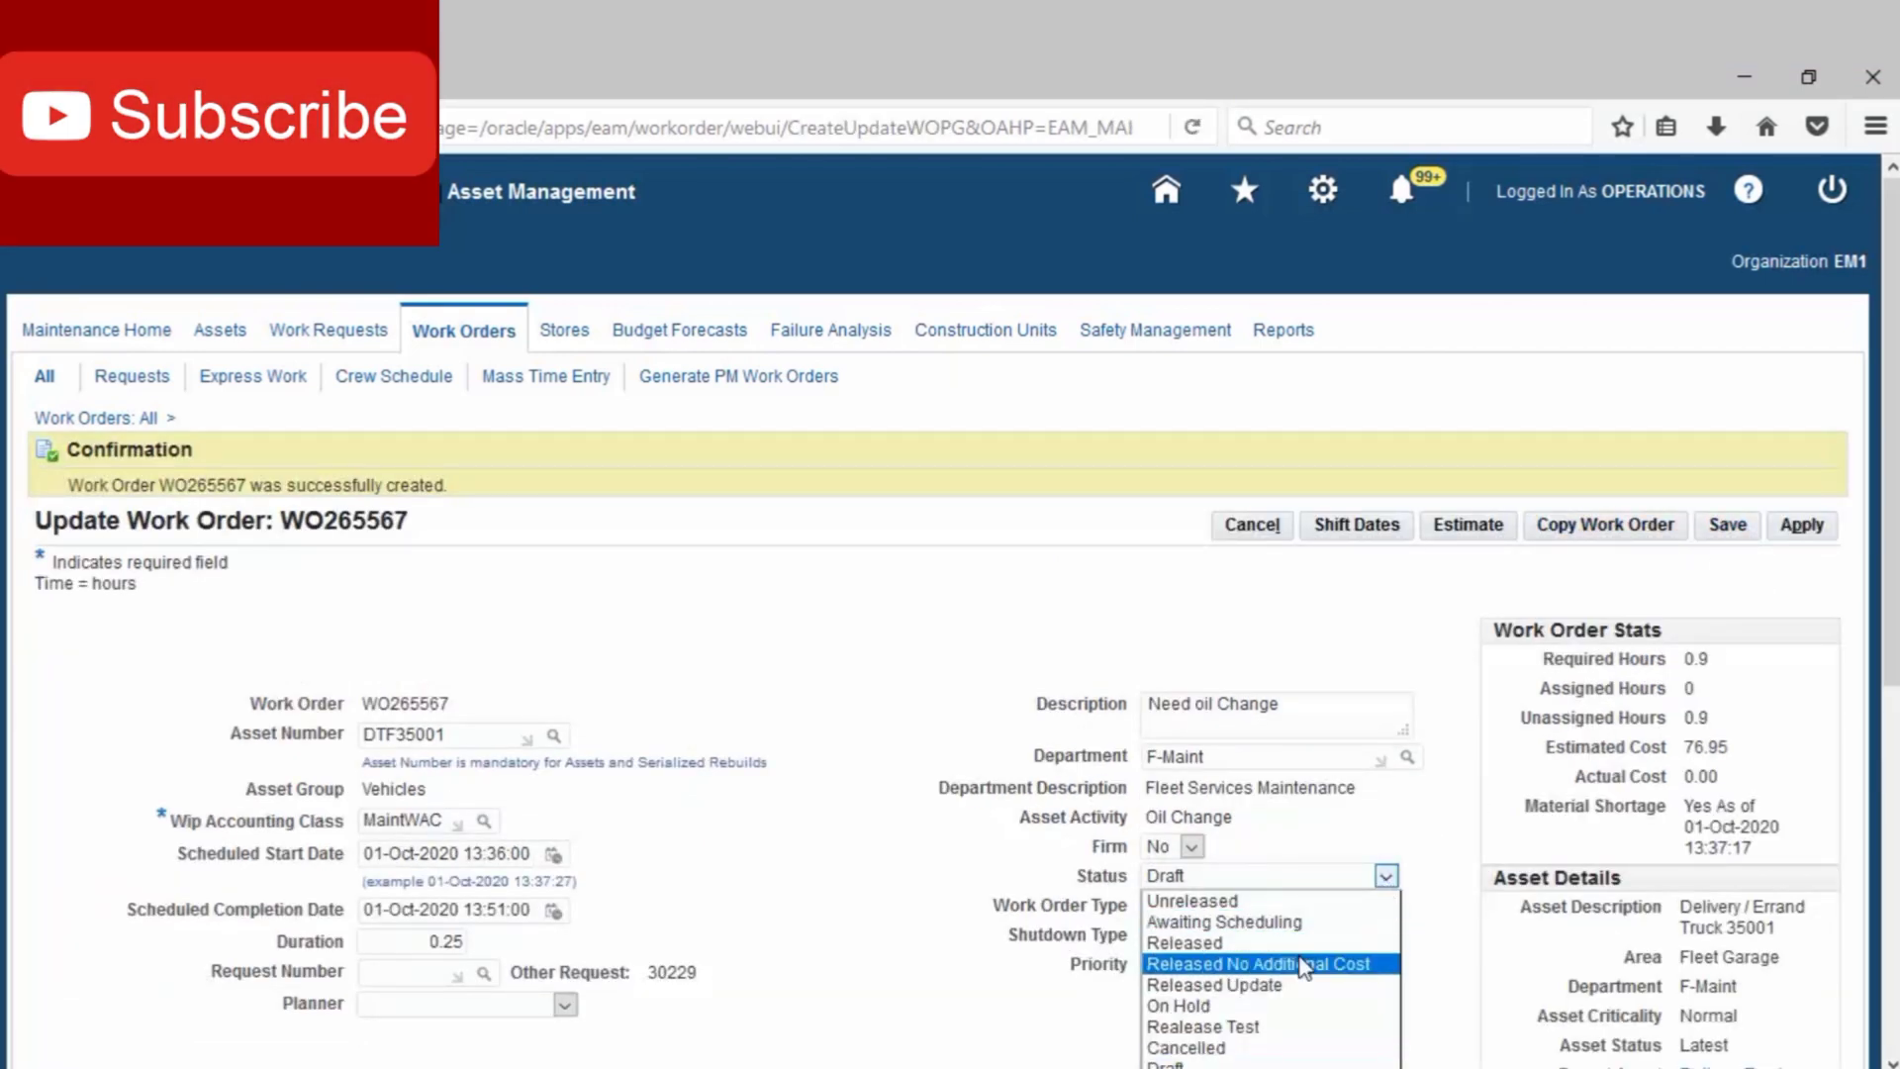
{"action": "left_click", "coordinate": [1287, 948]}
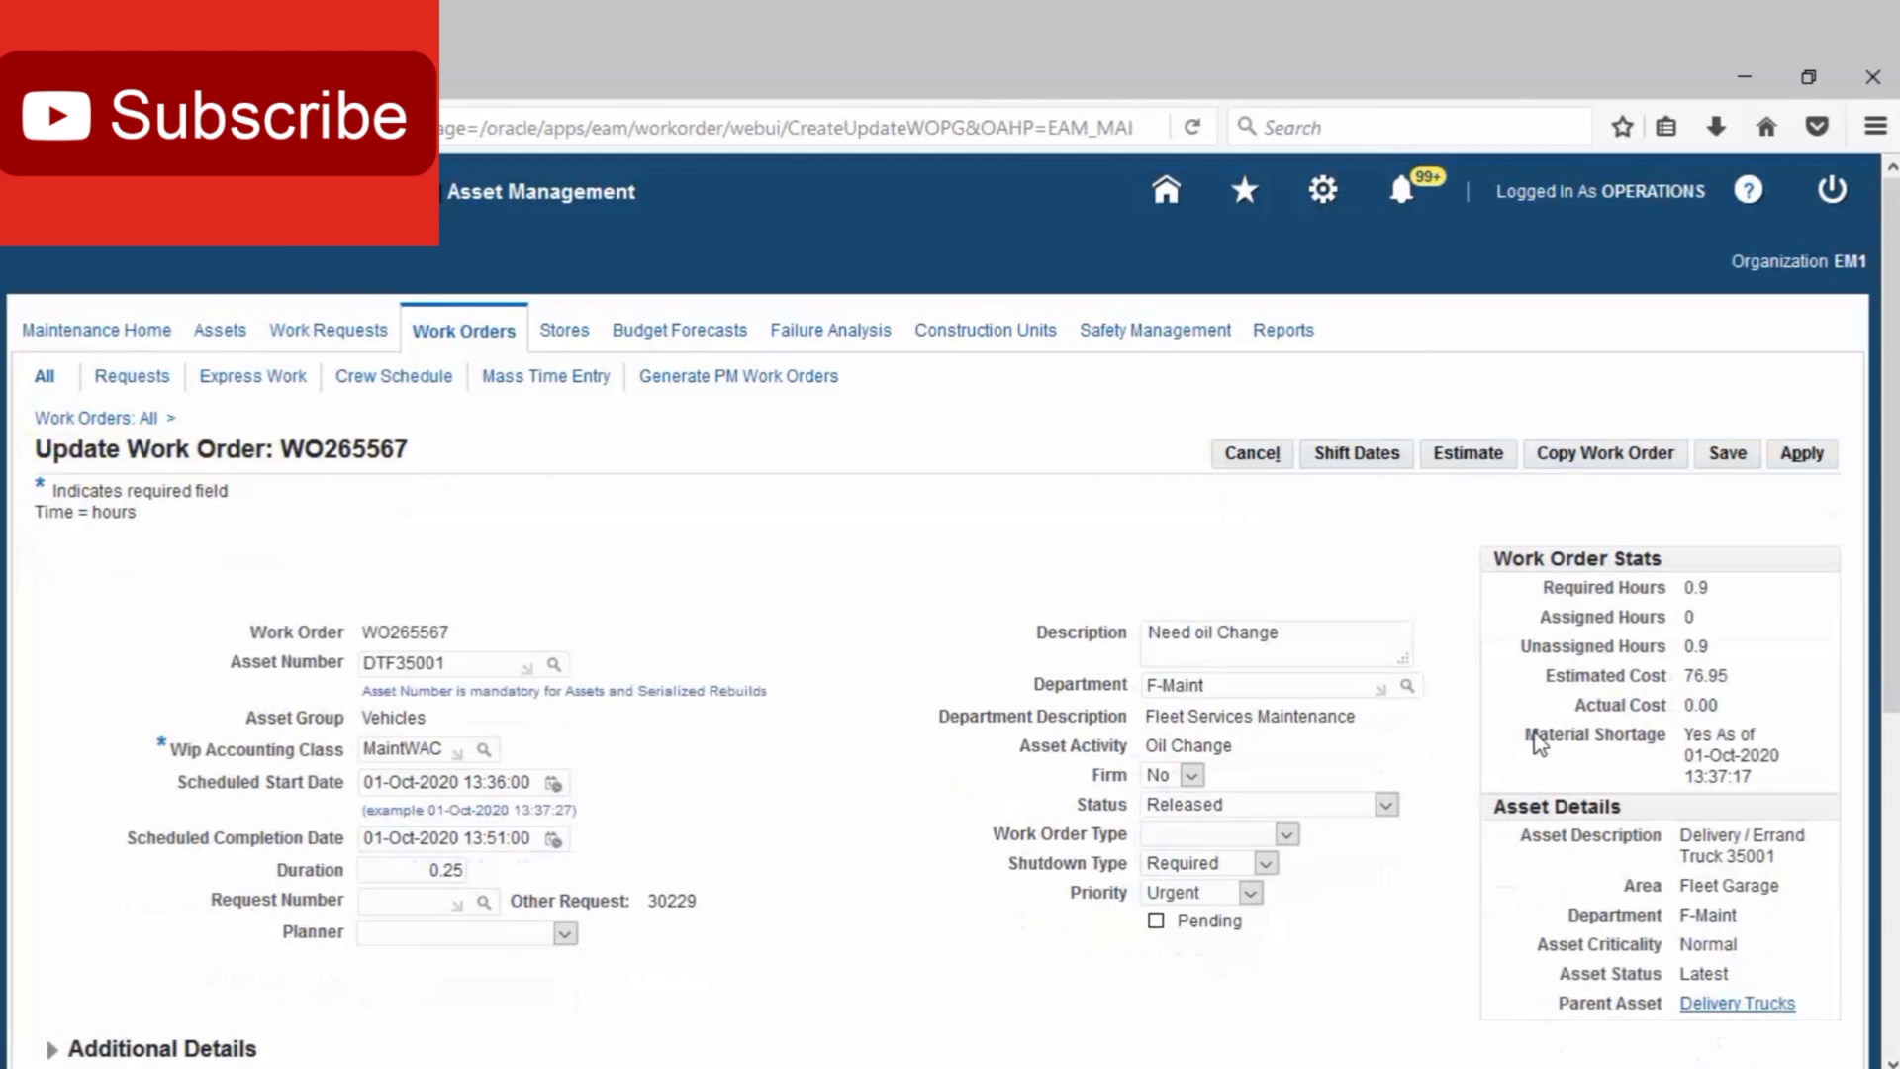
{"action": "left_click", "coordinate": [1724, 457]}
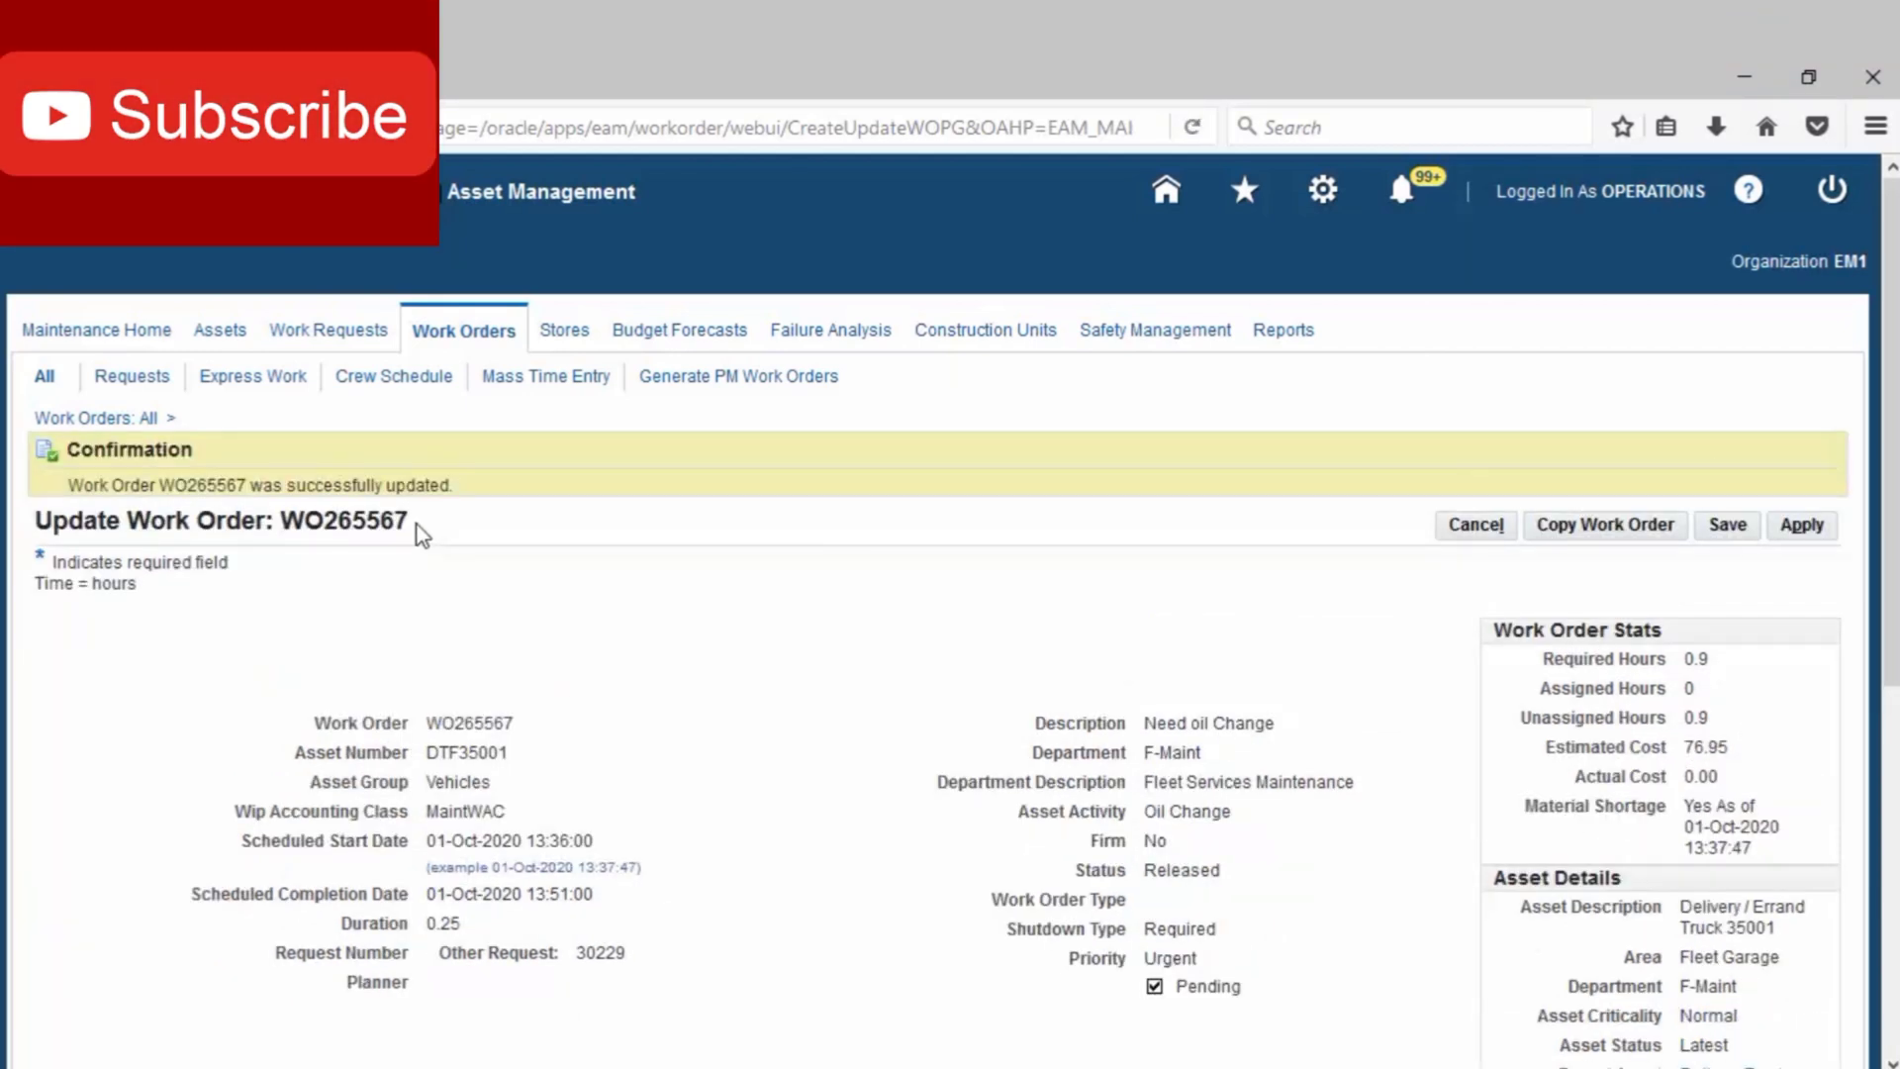
Approve the WO265567 release notification from the worklist and copy the work order number.
{"action": "left_click", "coordinate": [1403, 198]}
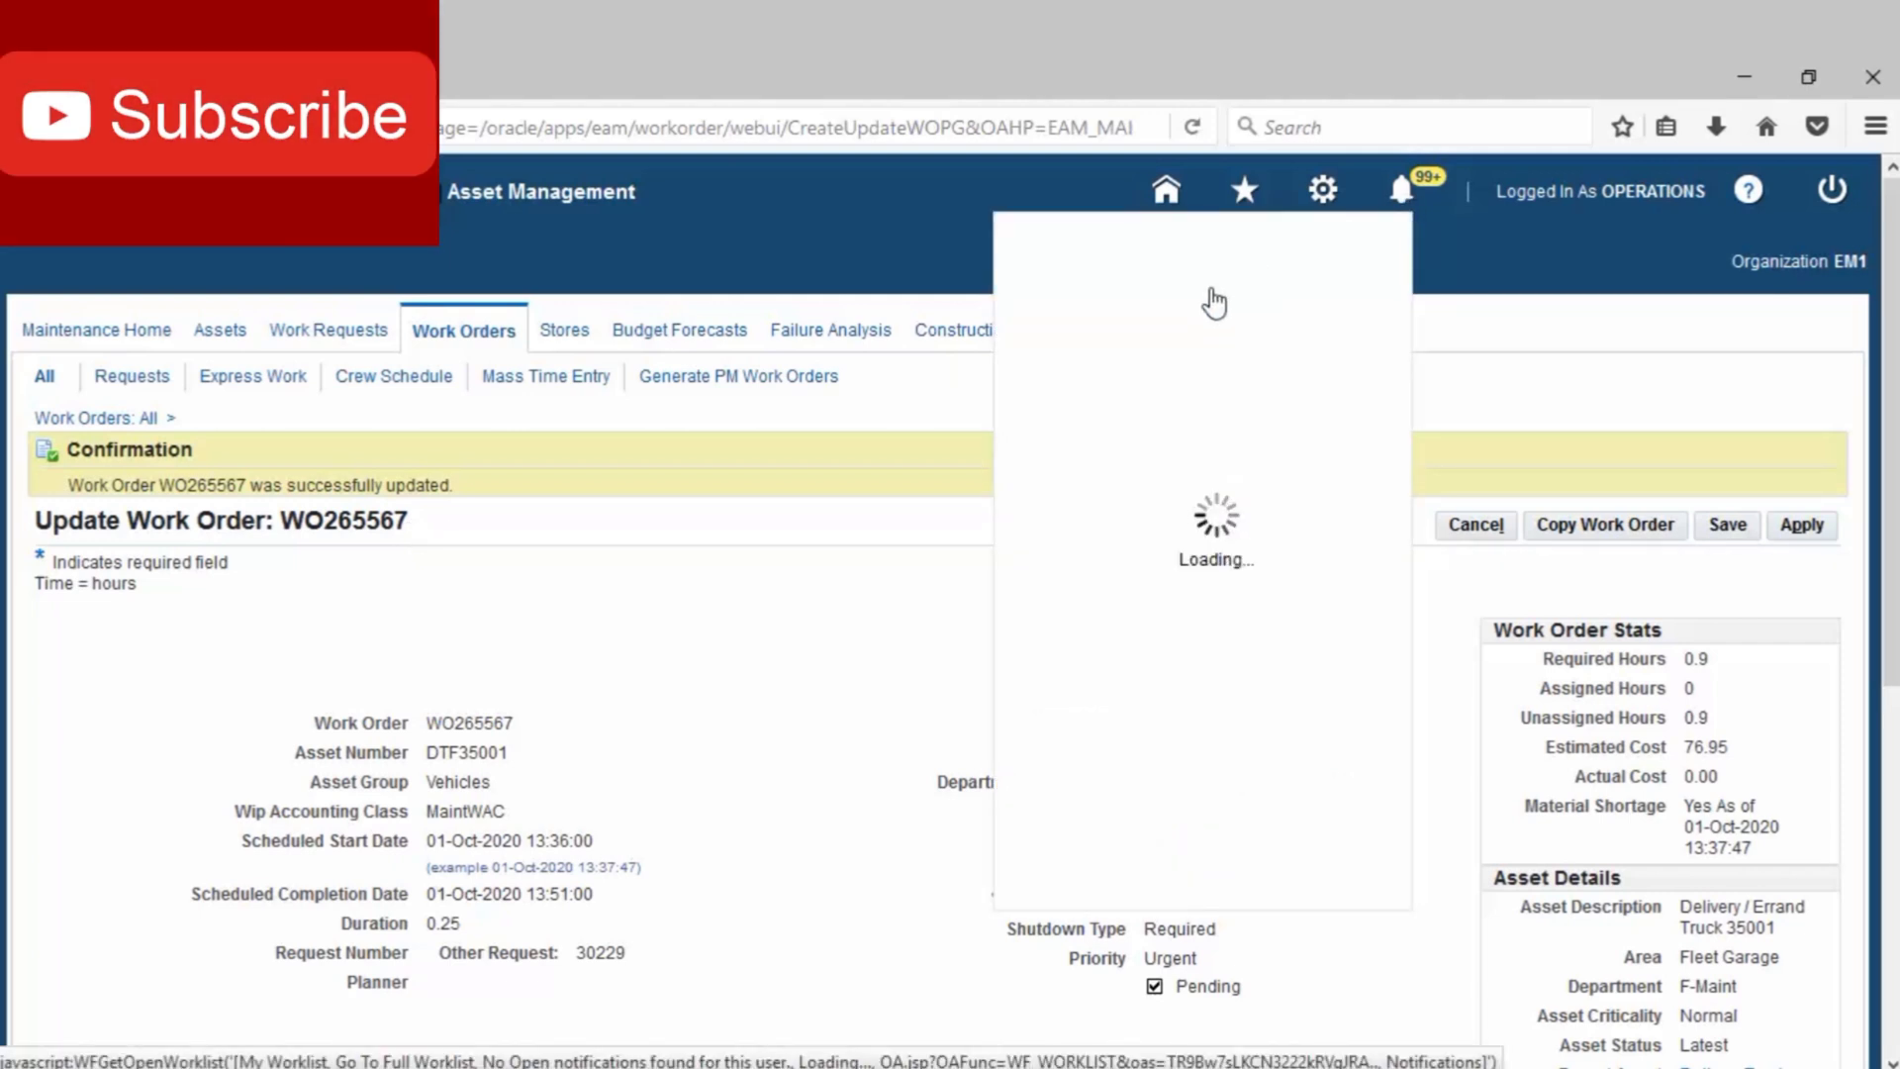
{"action": "right_click", "coordinate": [1121, 322]}
{"action": "left_click", "coordinate": [1193, 331]}
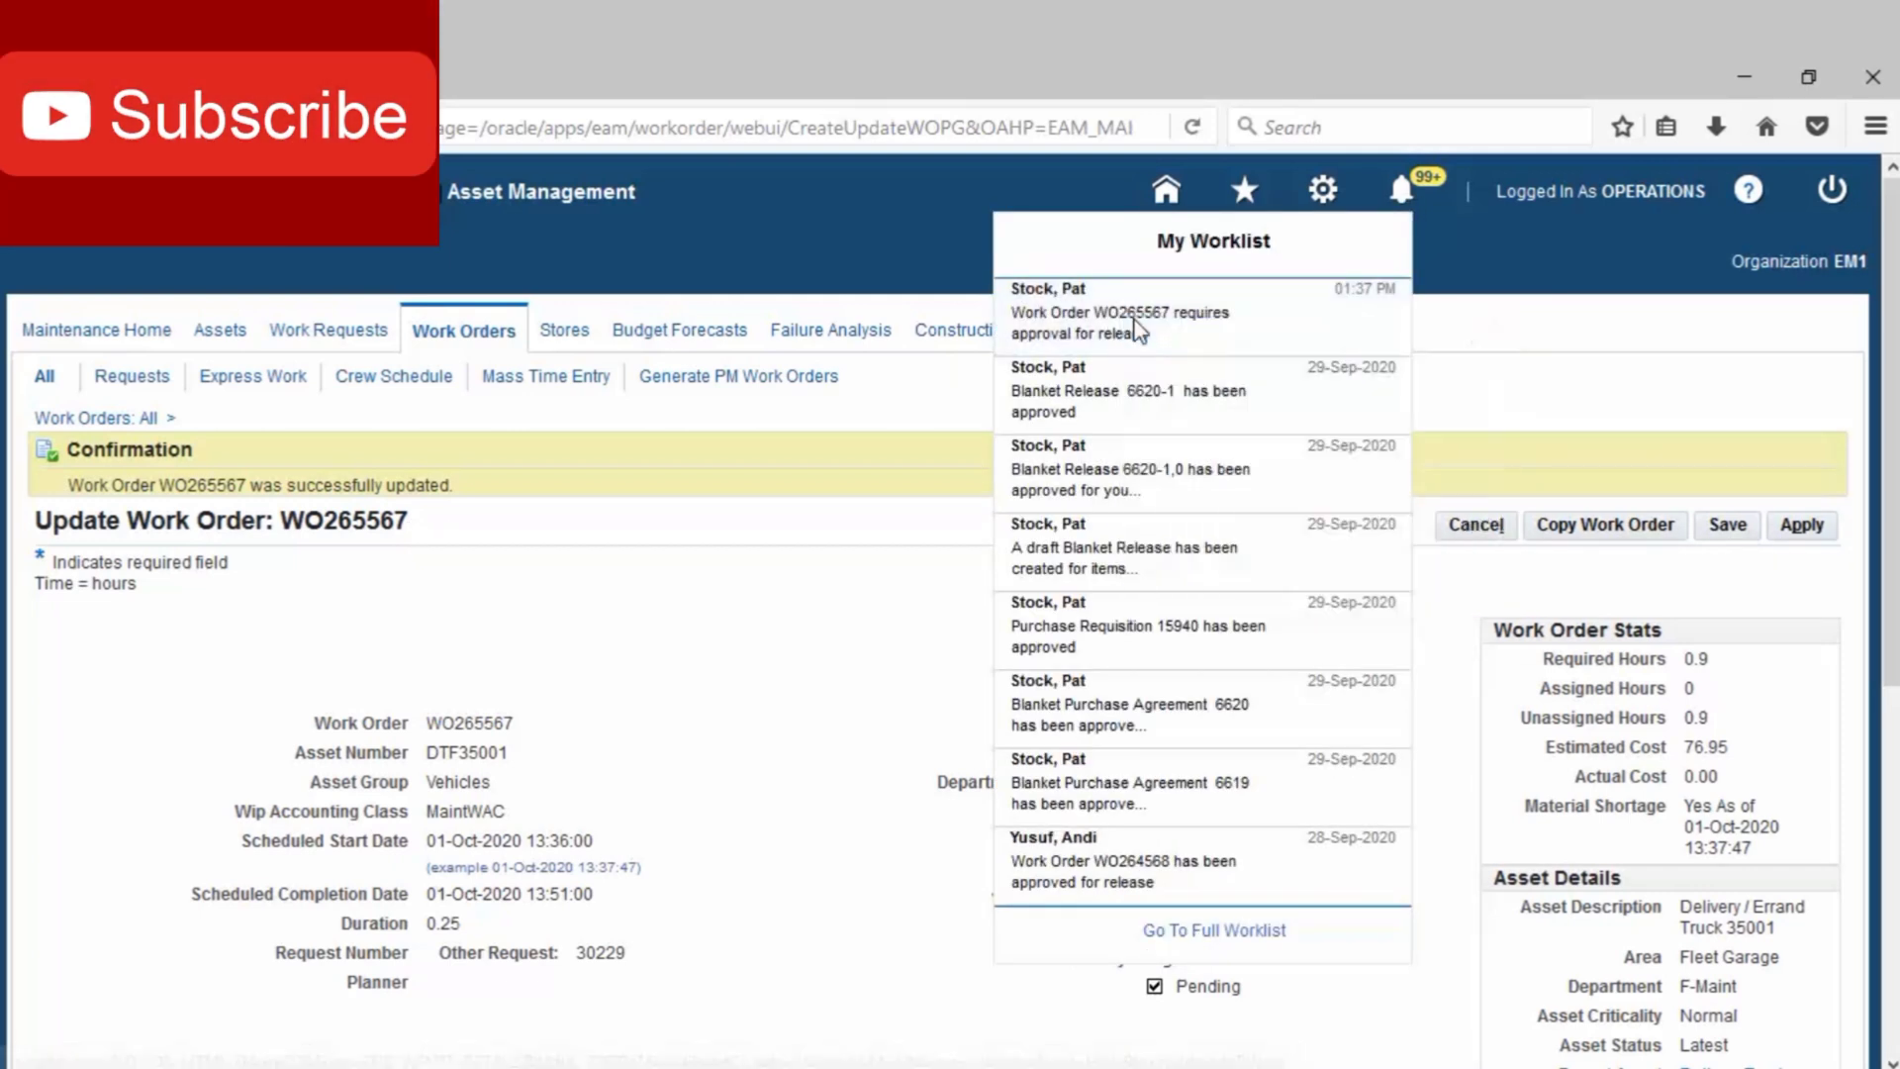
{"action": "left_click", "coordinate": [765, 425]}
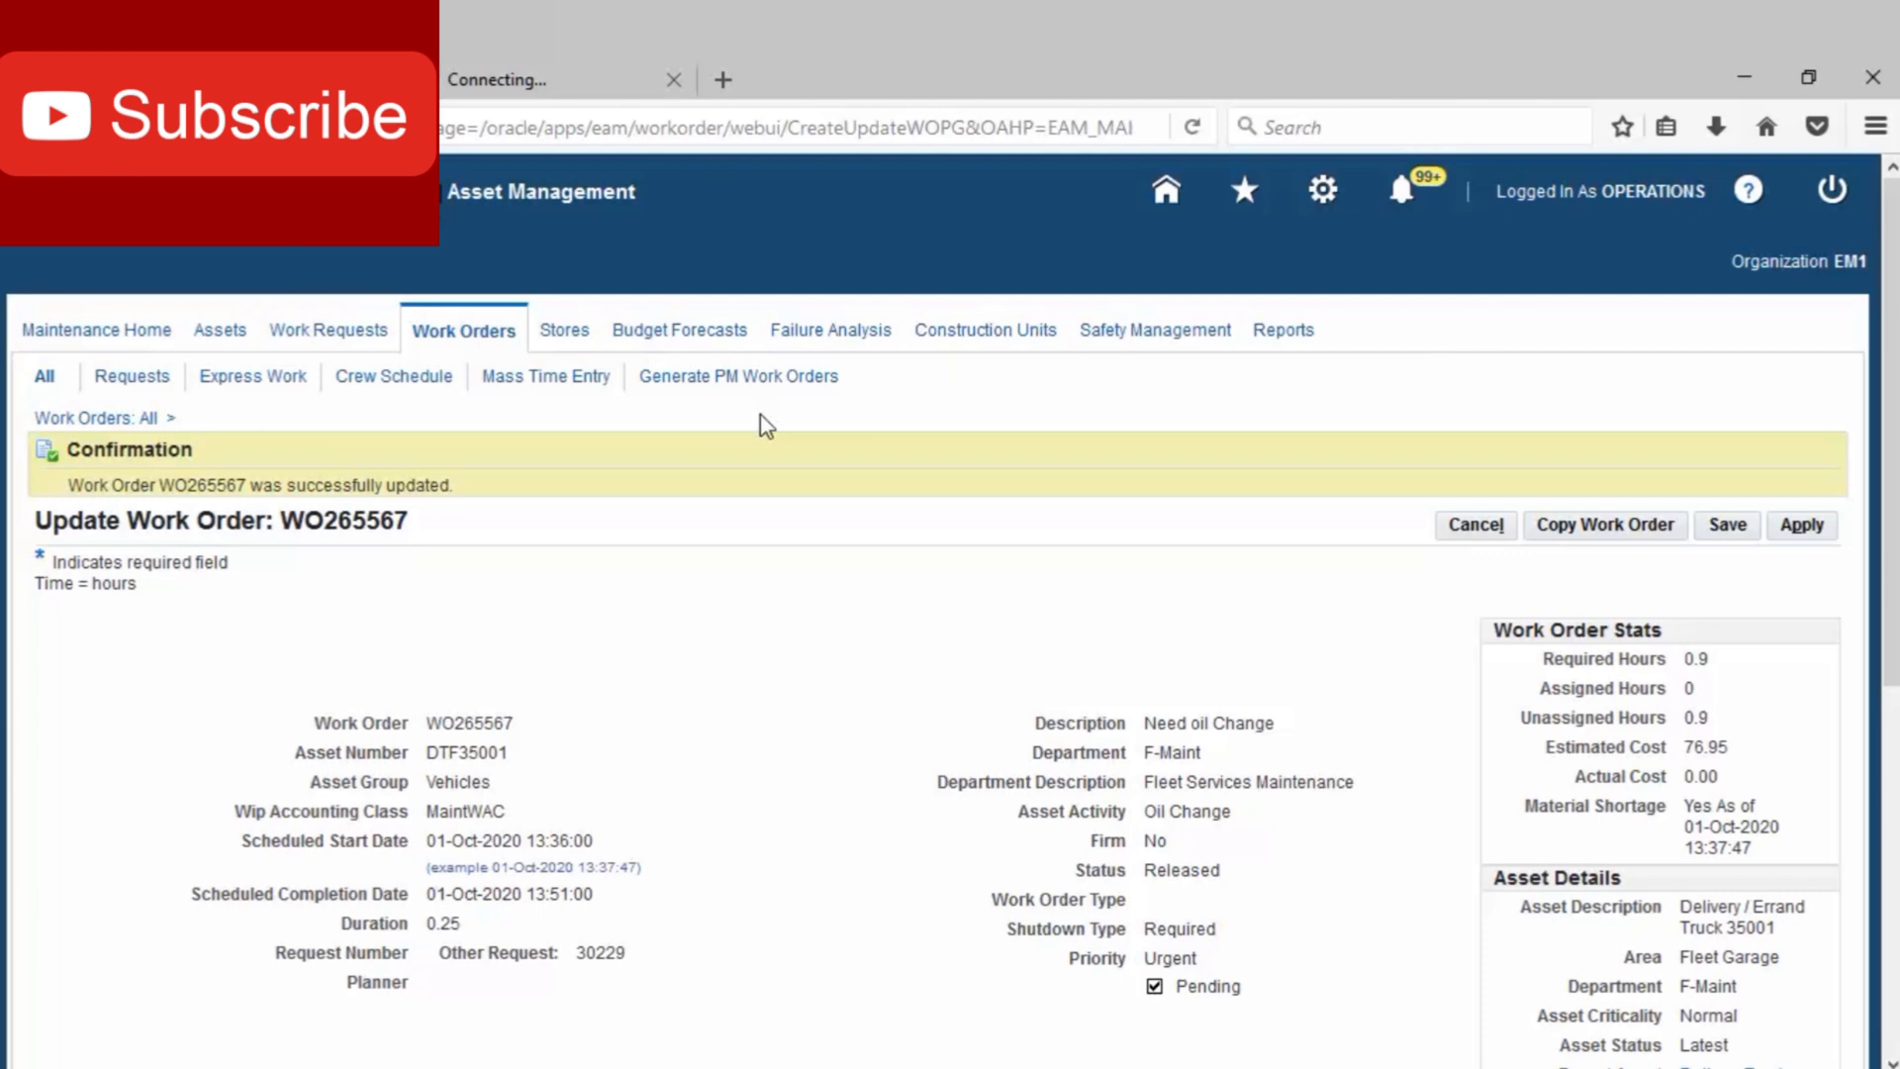
{"action": "left_click", "coordinate": [518, 89]}
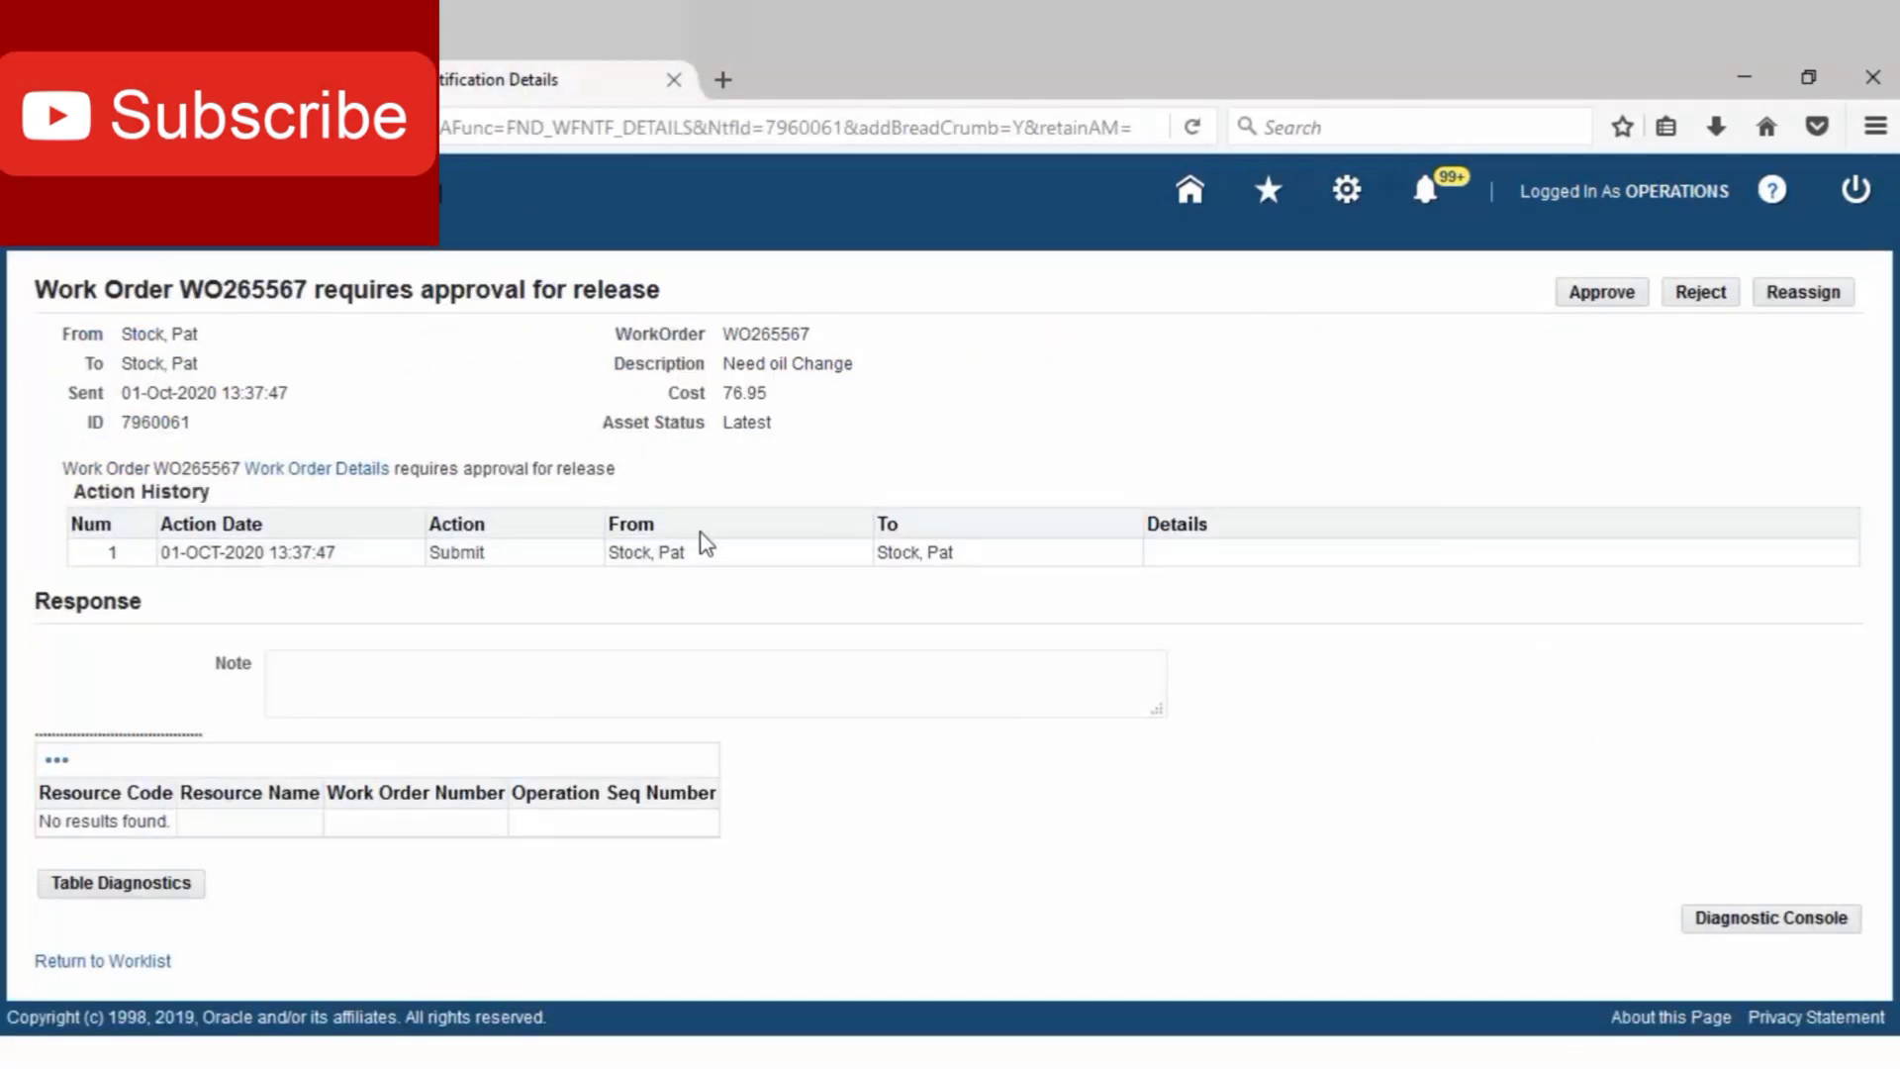
{"action": "left_click", "coordinate": [1601, 295]}
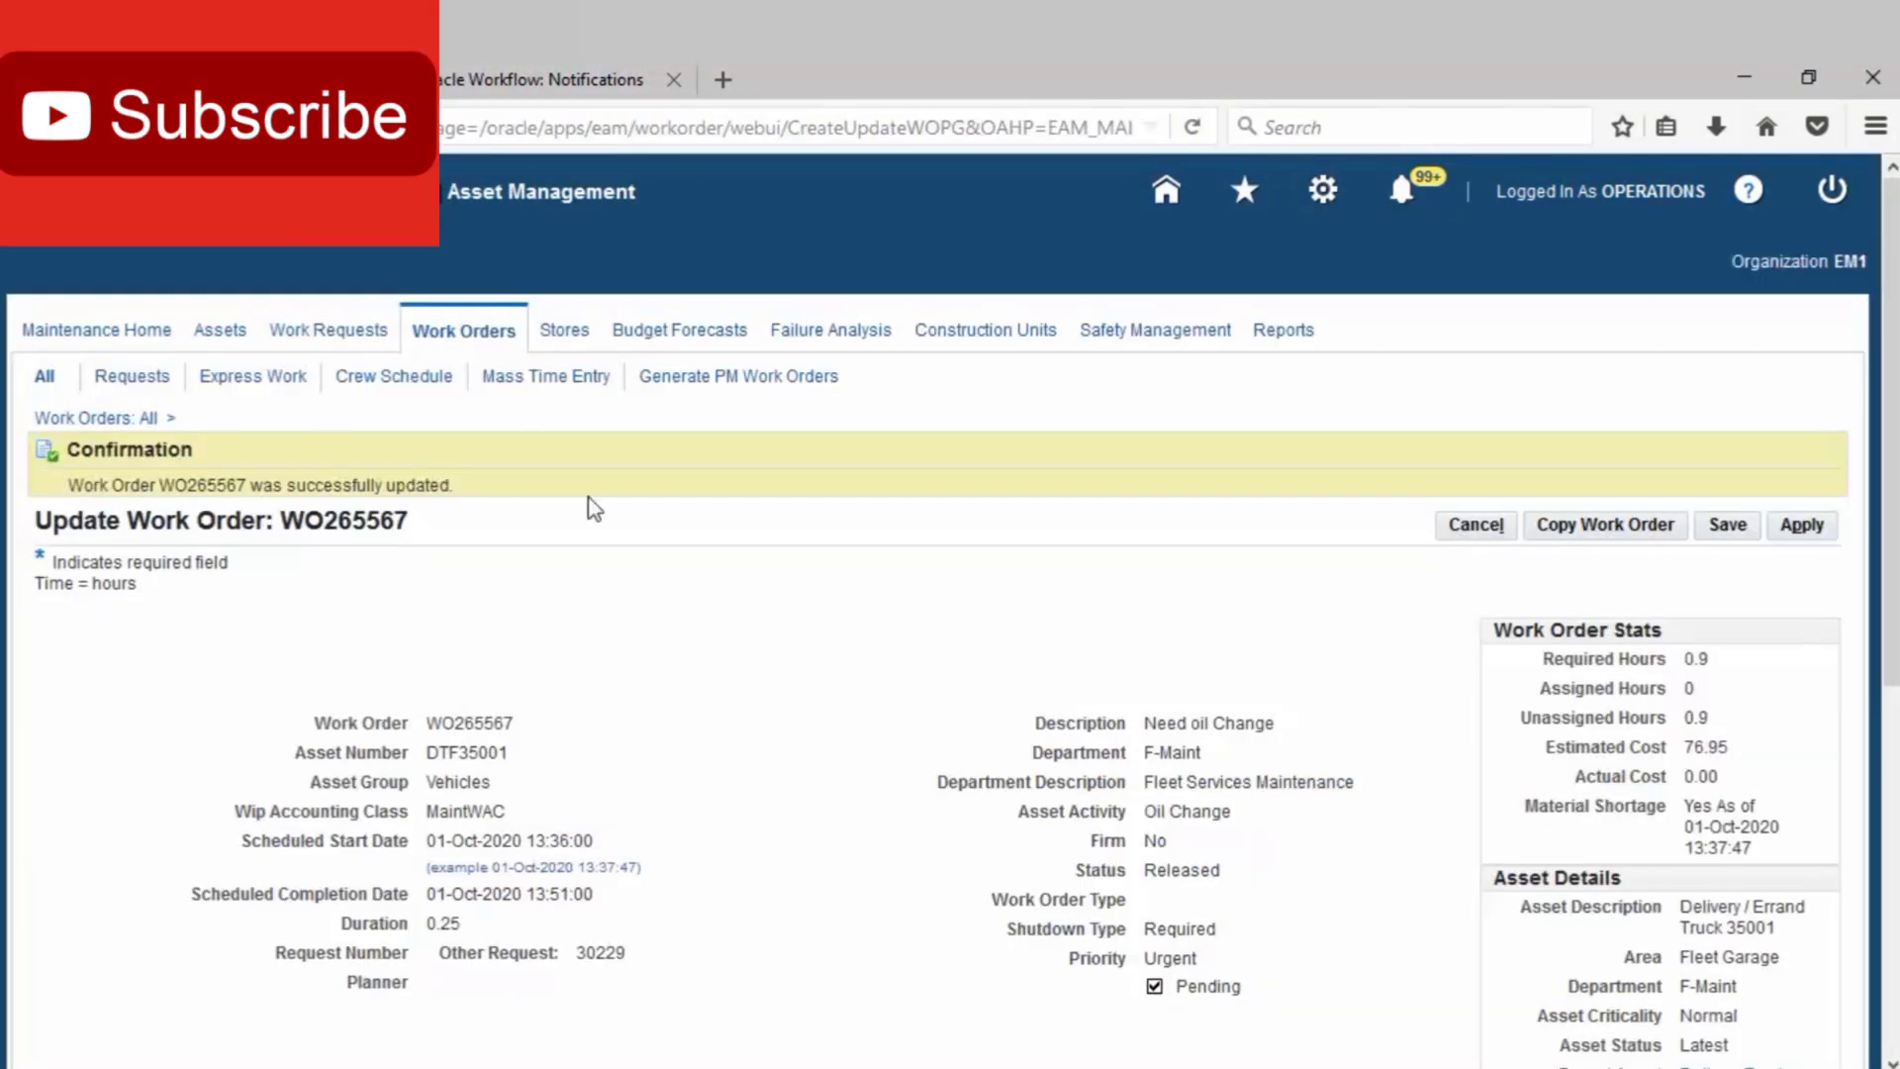
{"action": "left_click_drag", "start_coordinate": [451, 515], "coordinate": [282, 538]}
{"action": "key", "text": "ctrl+c"}
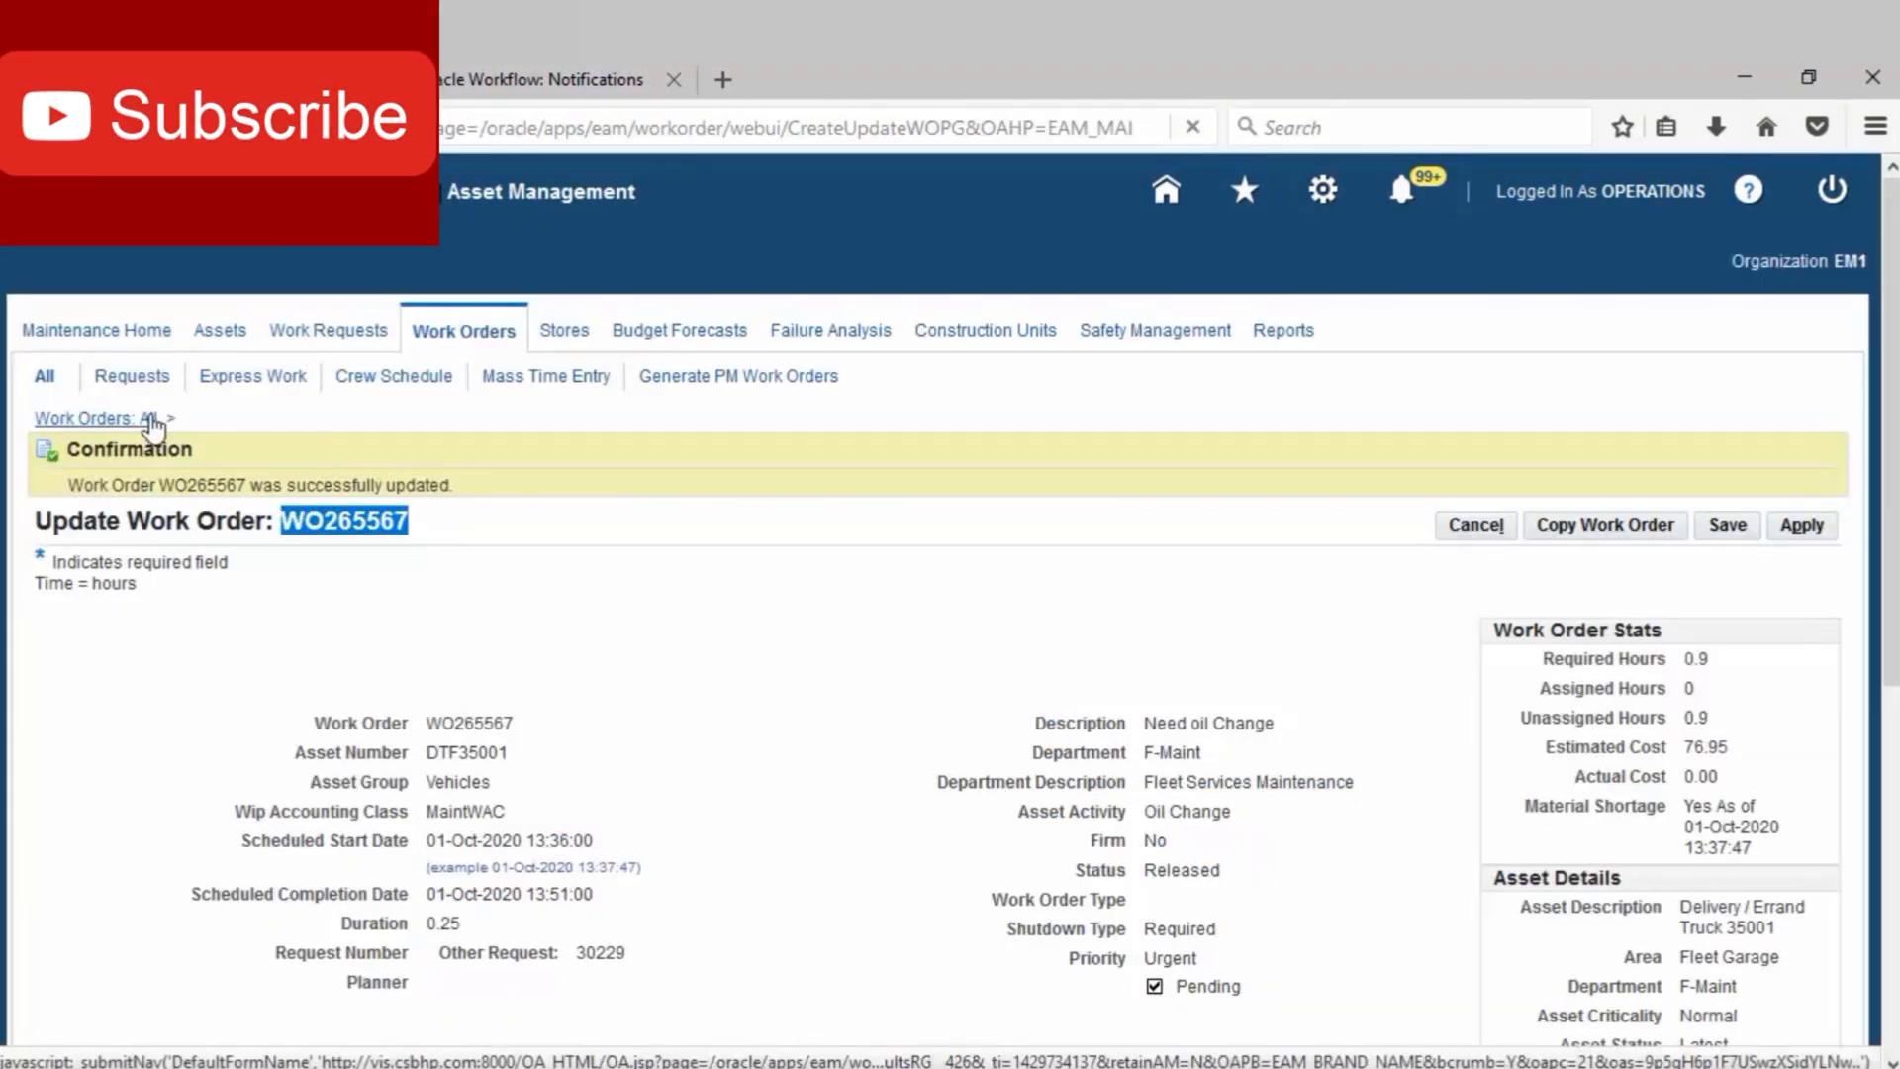
Search for work order WO265567 and open its details to view the operations list.
{"action": "left_click", "coordinate": [148, 419]}
{"action": "left_click", "coordinate": [401, 591]}
{"action": "key", "text": "ctrl+v"}
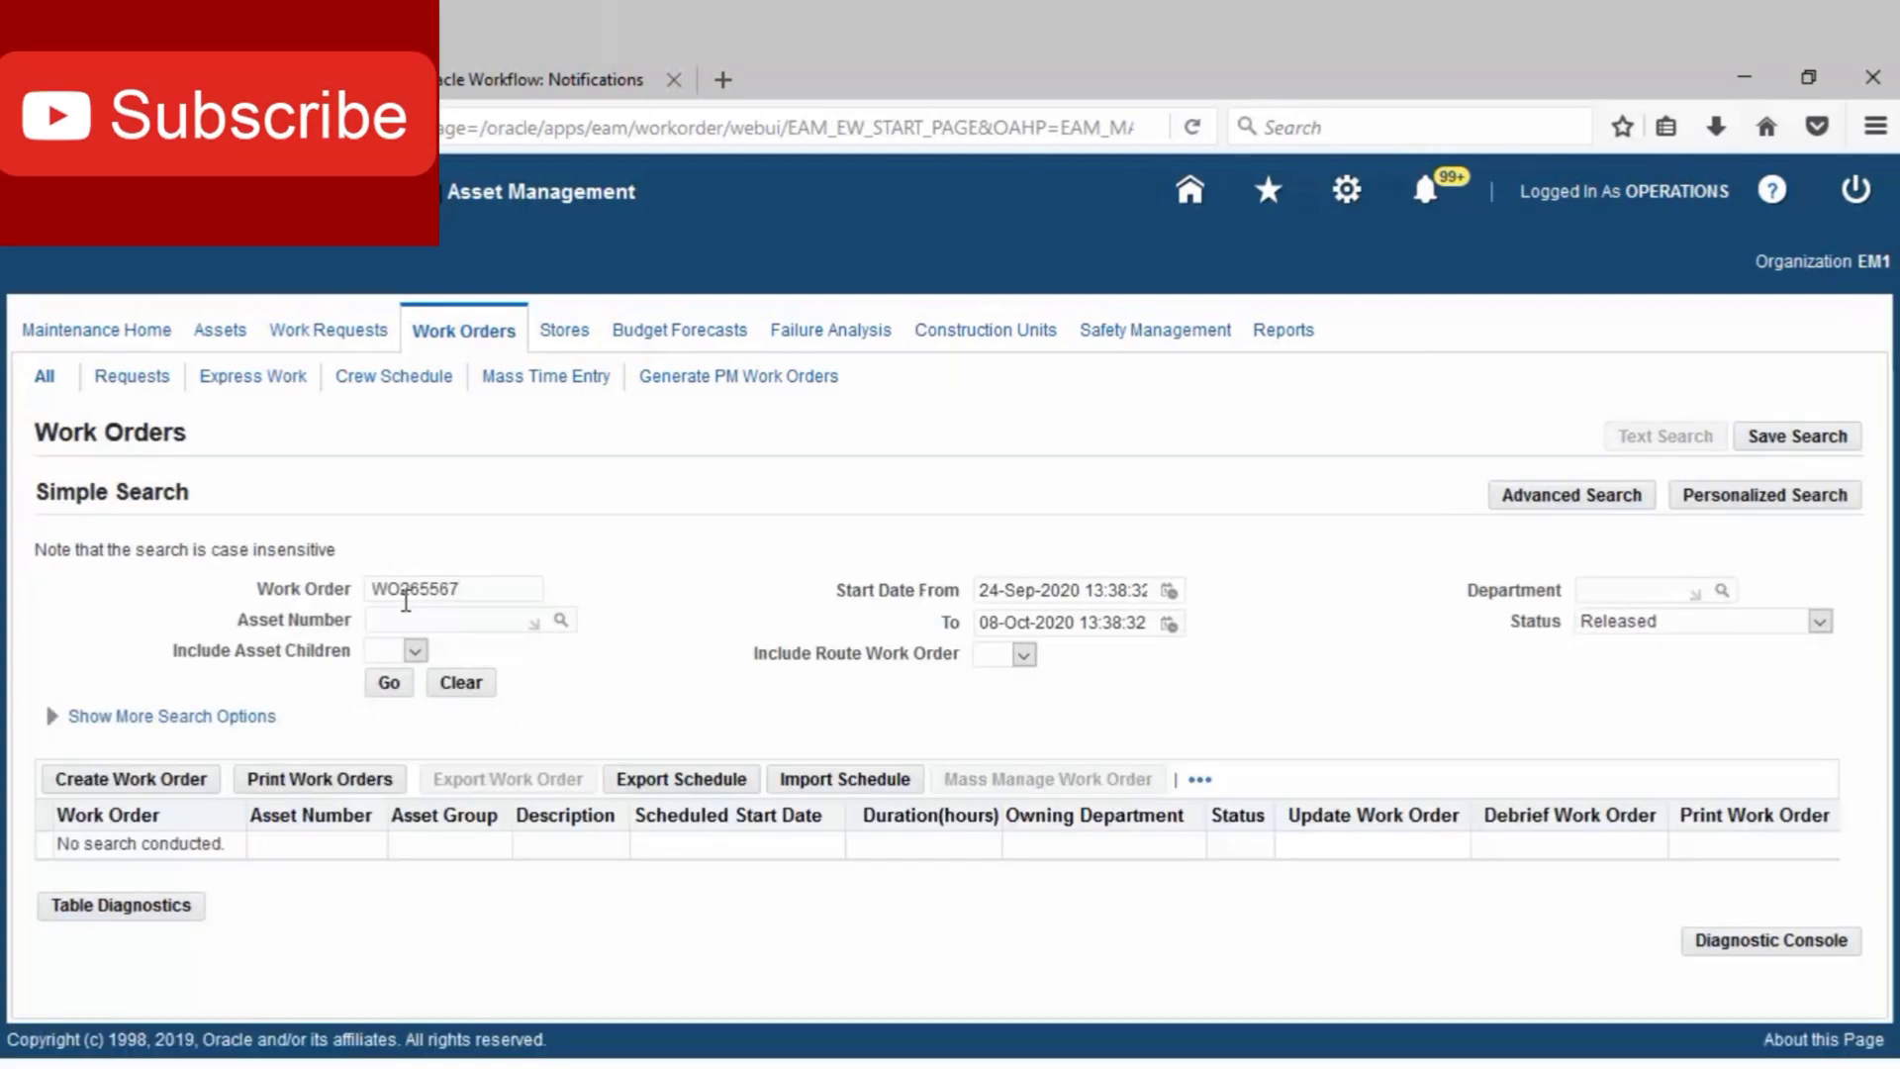
{"action": "left_click", "coordinate": [386, 682]}
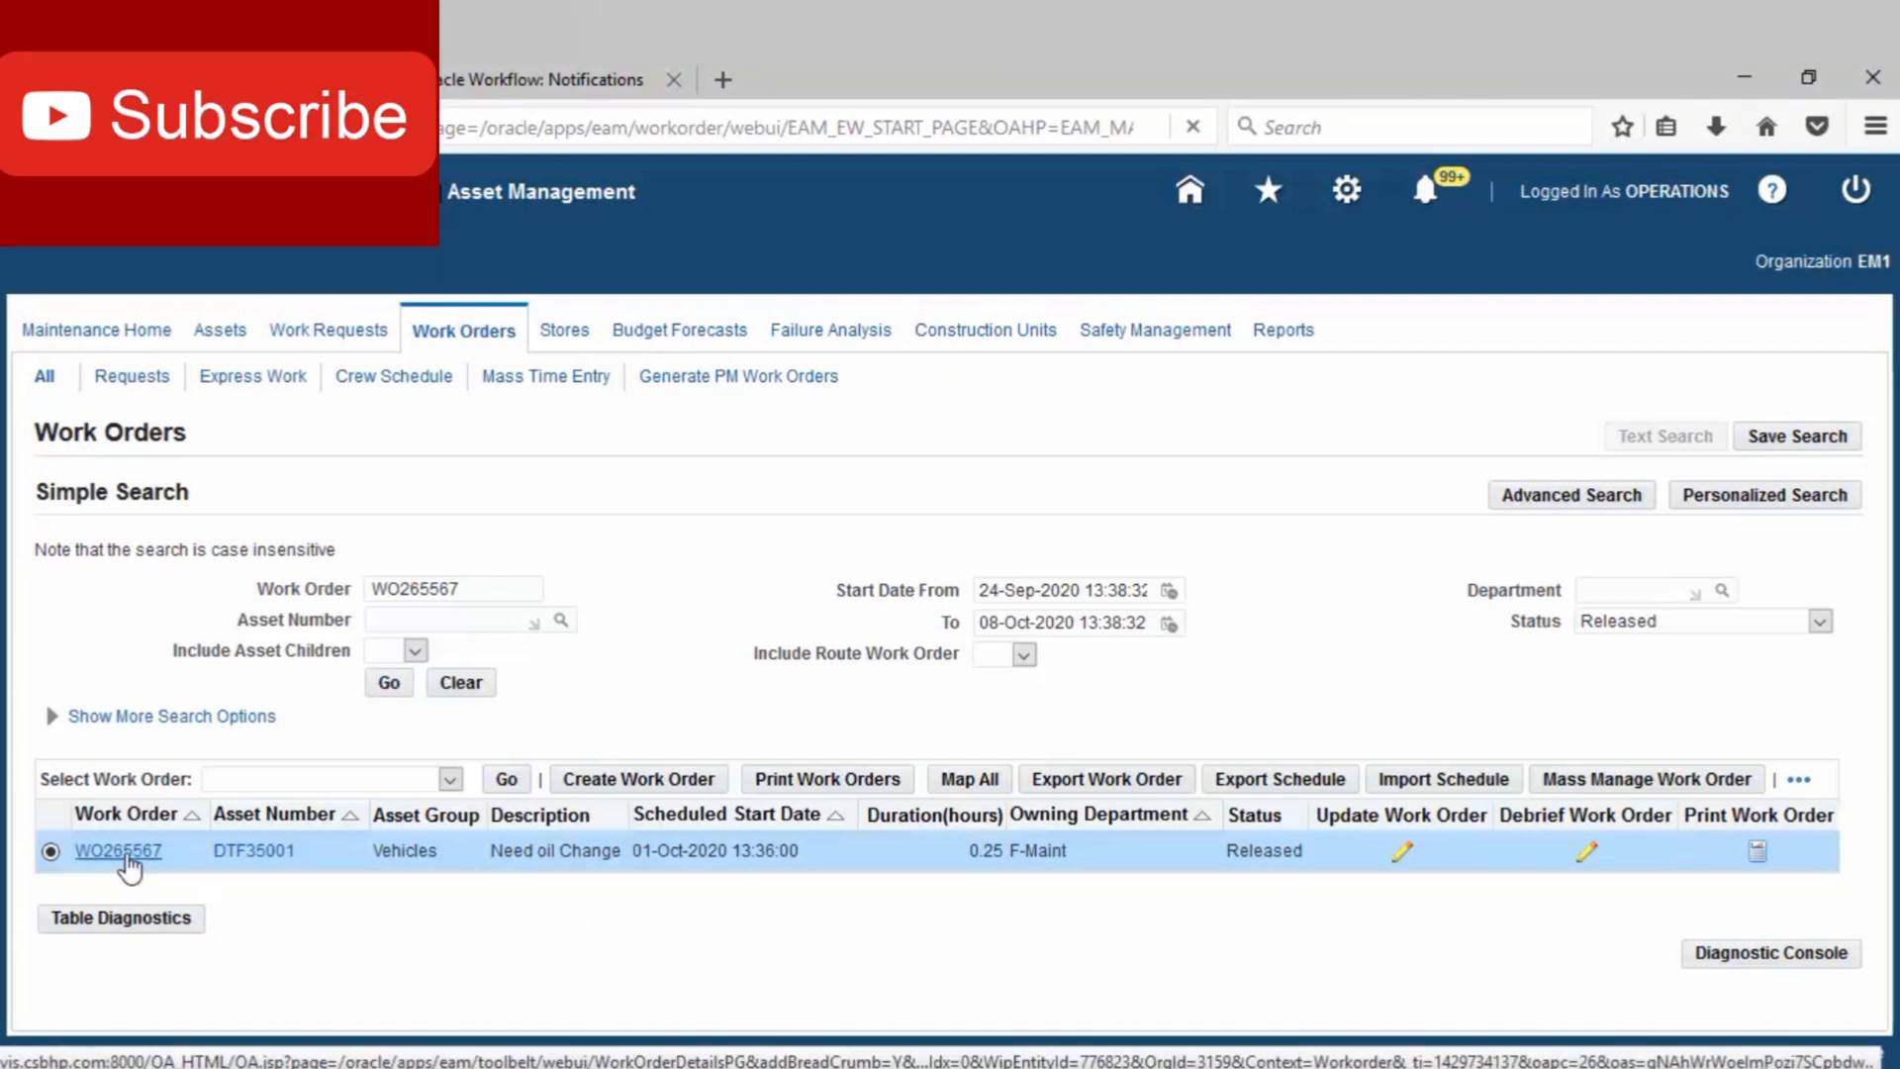
{"action": "left_click", "coordinate": [128, 855]}
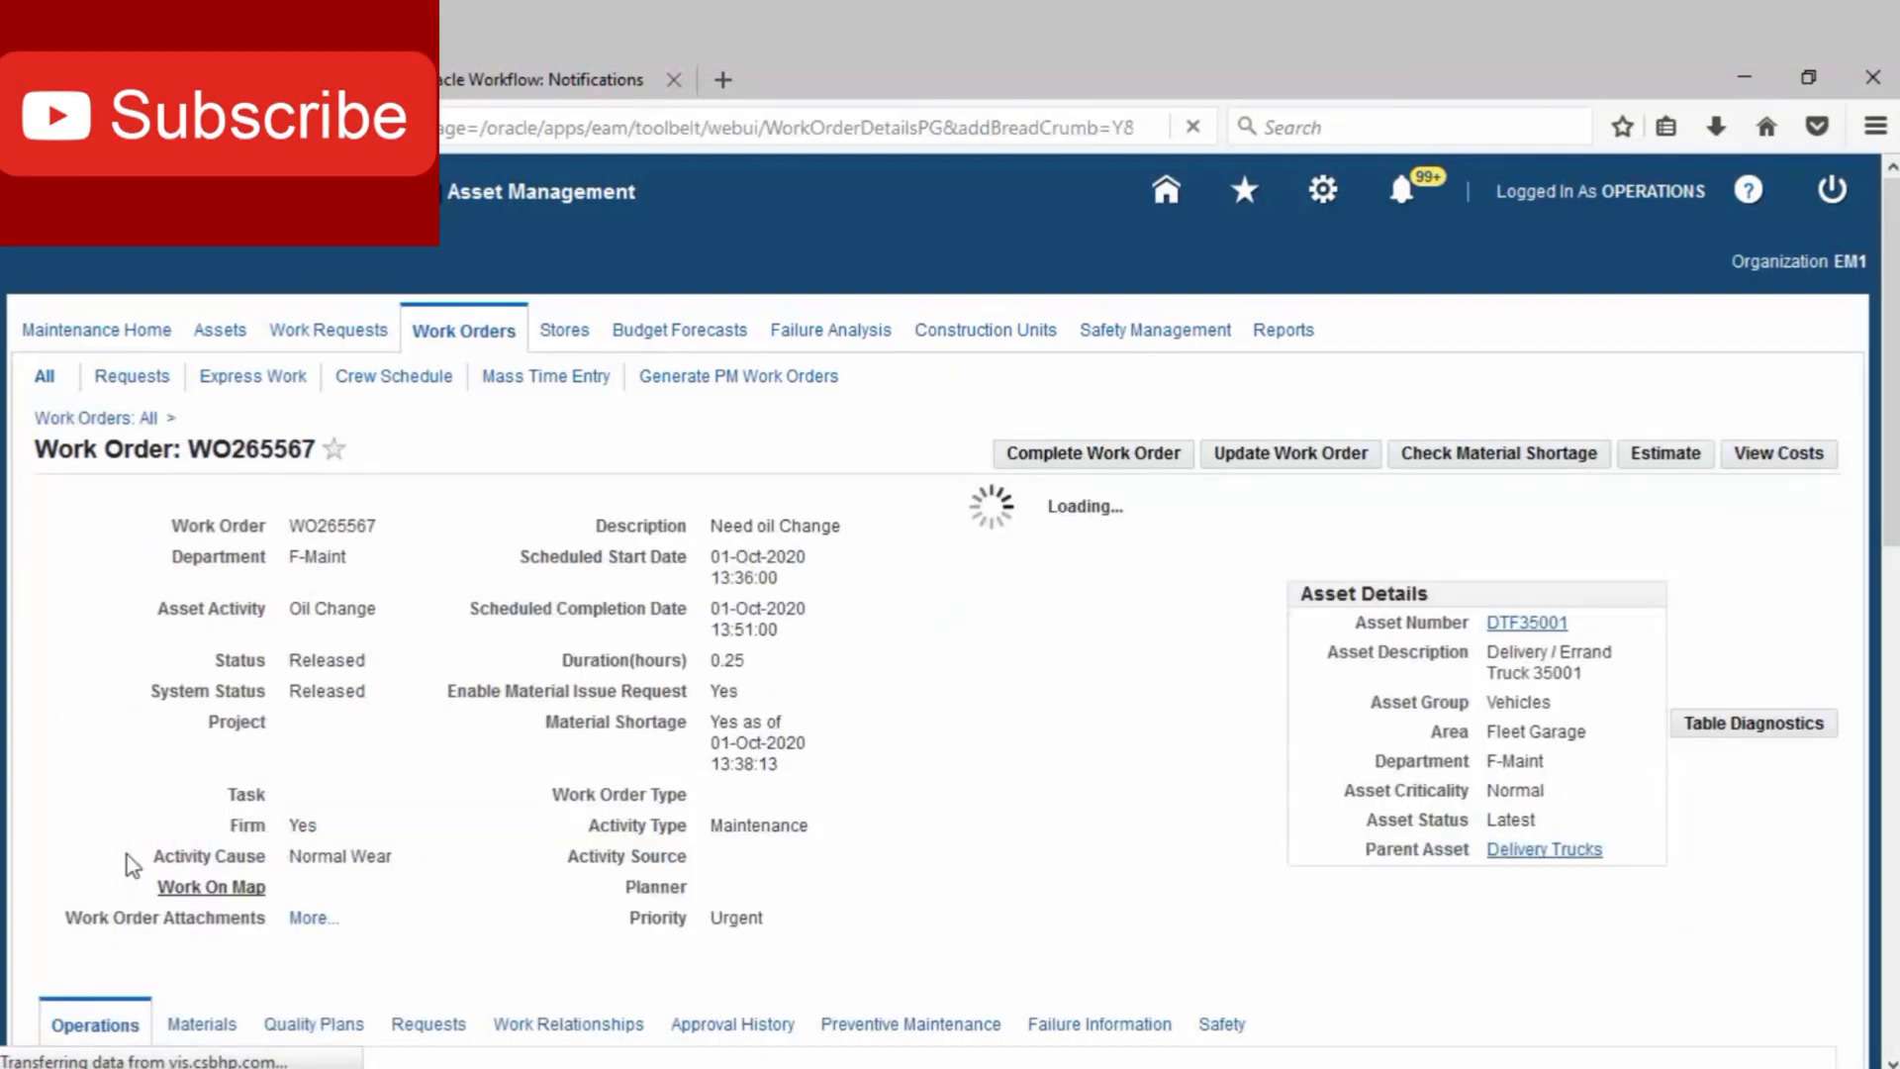
{"action": "scroll", "coordinate": [957, 911], "scroll_direction": "down", "scroll_amount": 4}
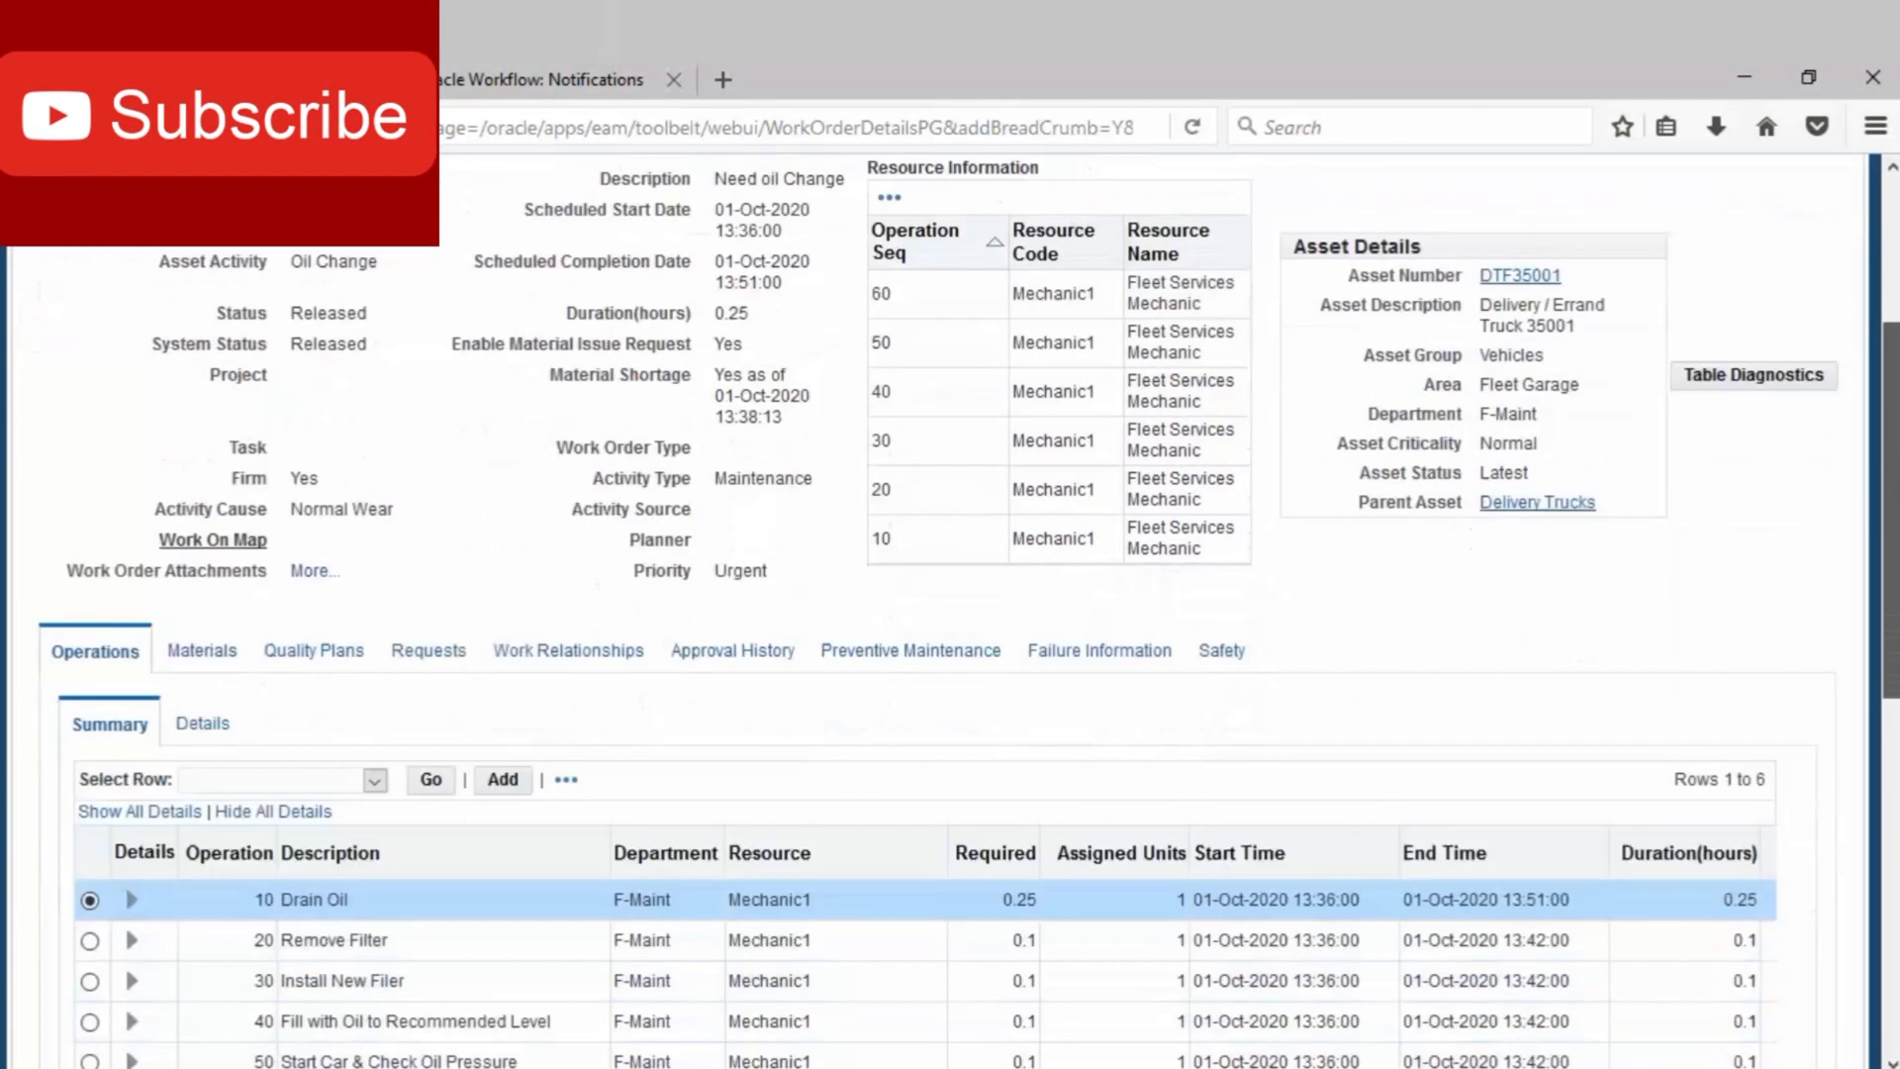
{"action": "scroll", "coordinate": [957, 693], "scroll_direction": "down", "scroll_amount": 2}
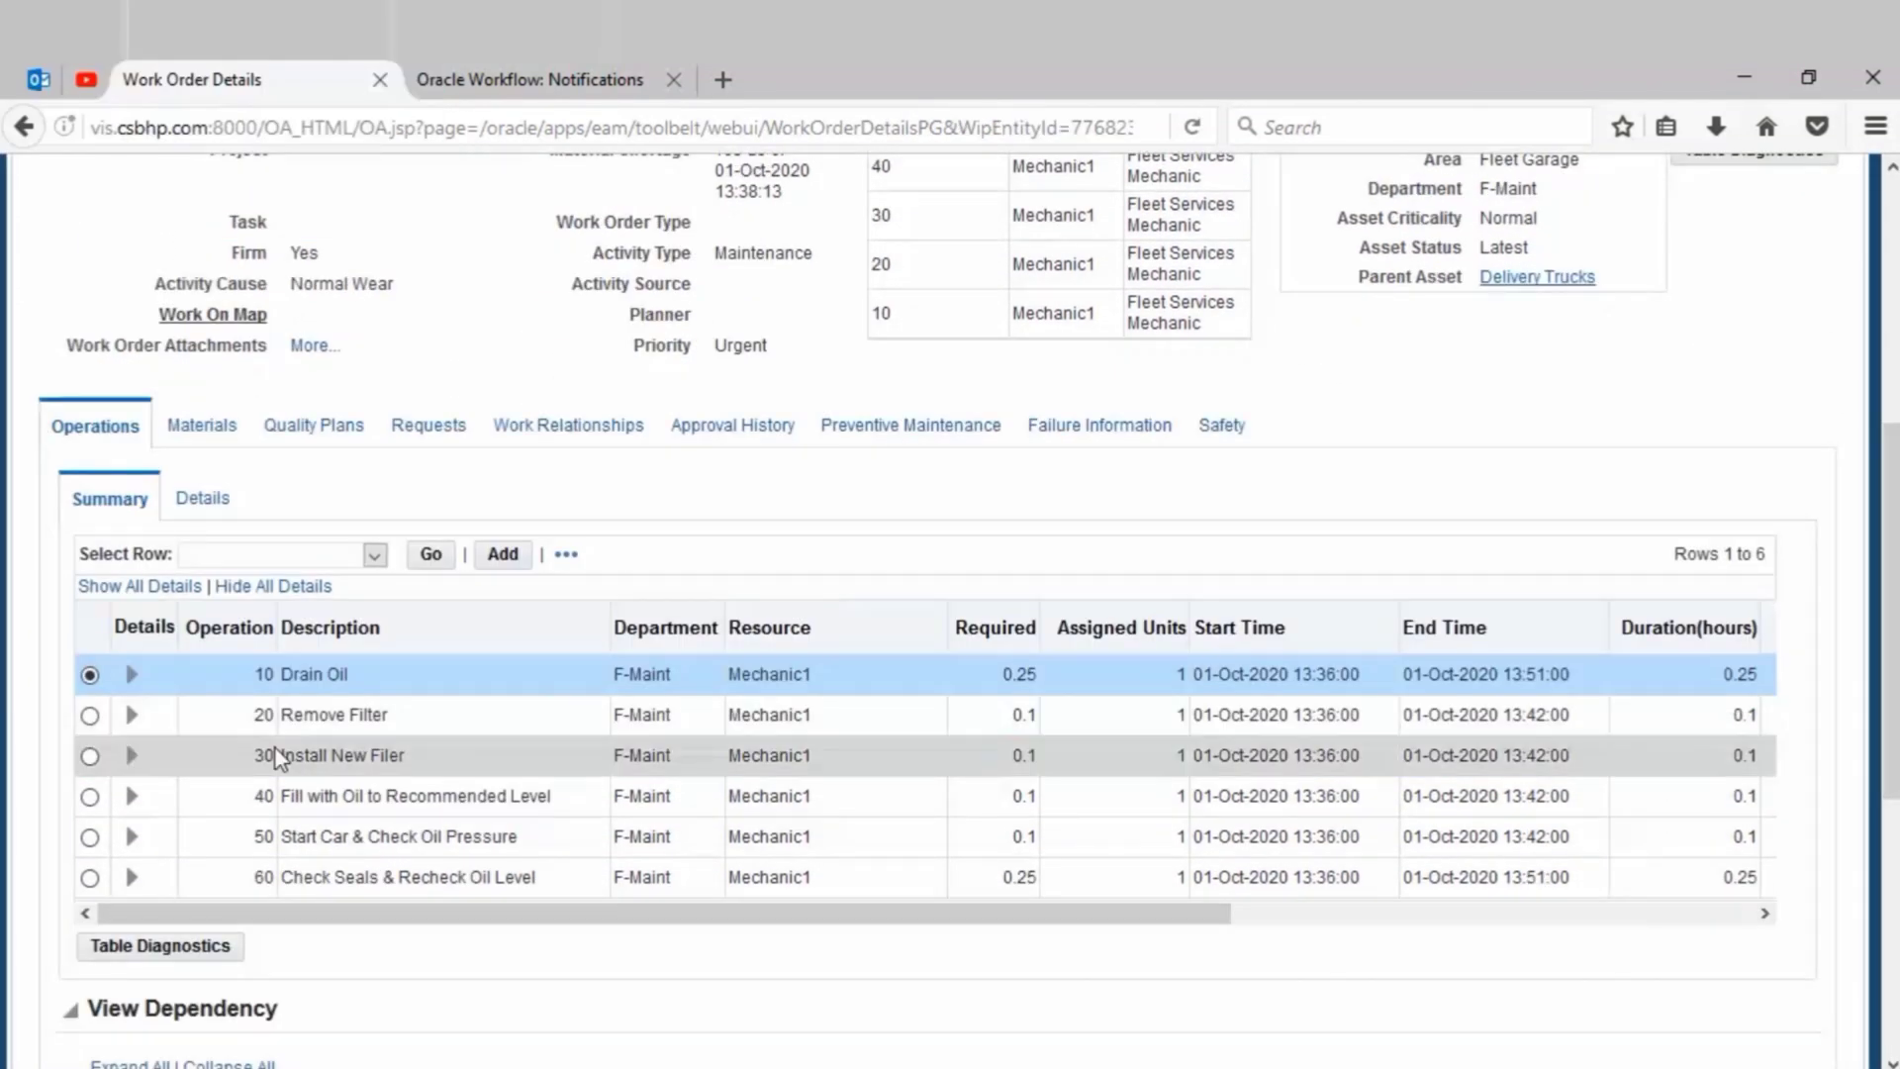
Charge 0.25 HR to operation 10 Drain Oil under department F-Maint.
{"action": "left_click", "coordinate": [326, 556]}
{"action": "left_click", "coordinate": [338, 597]}
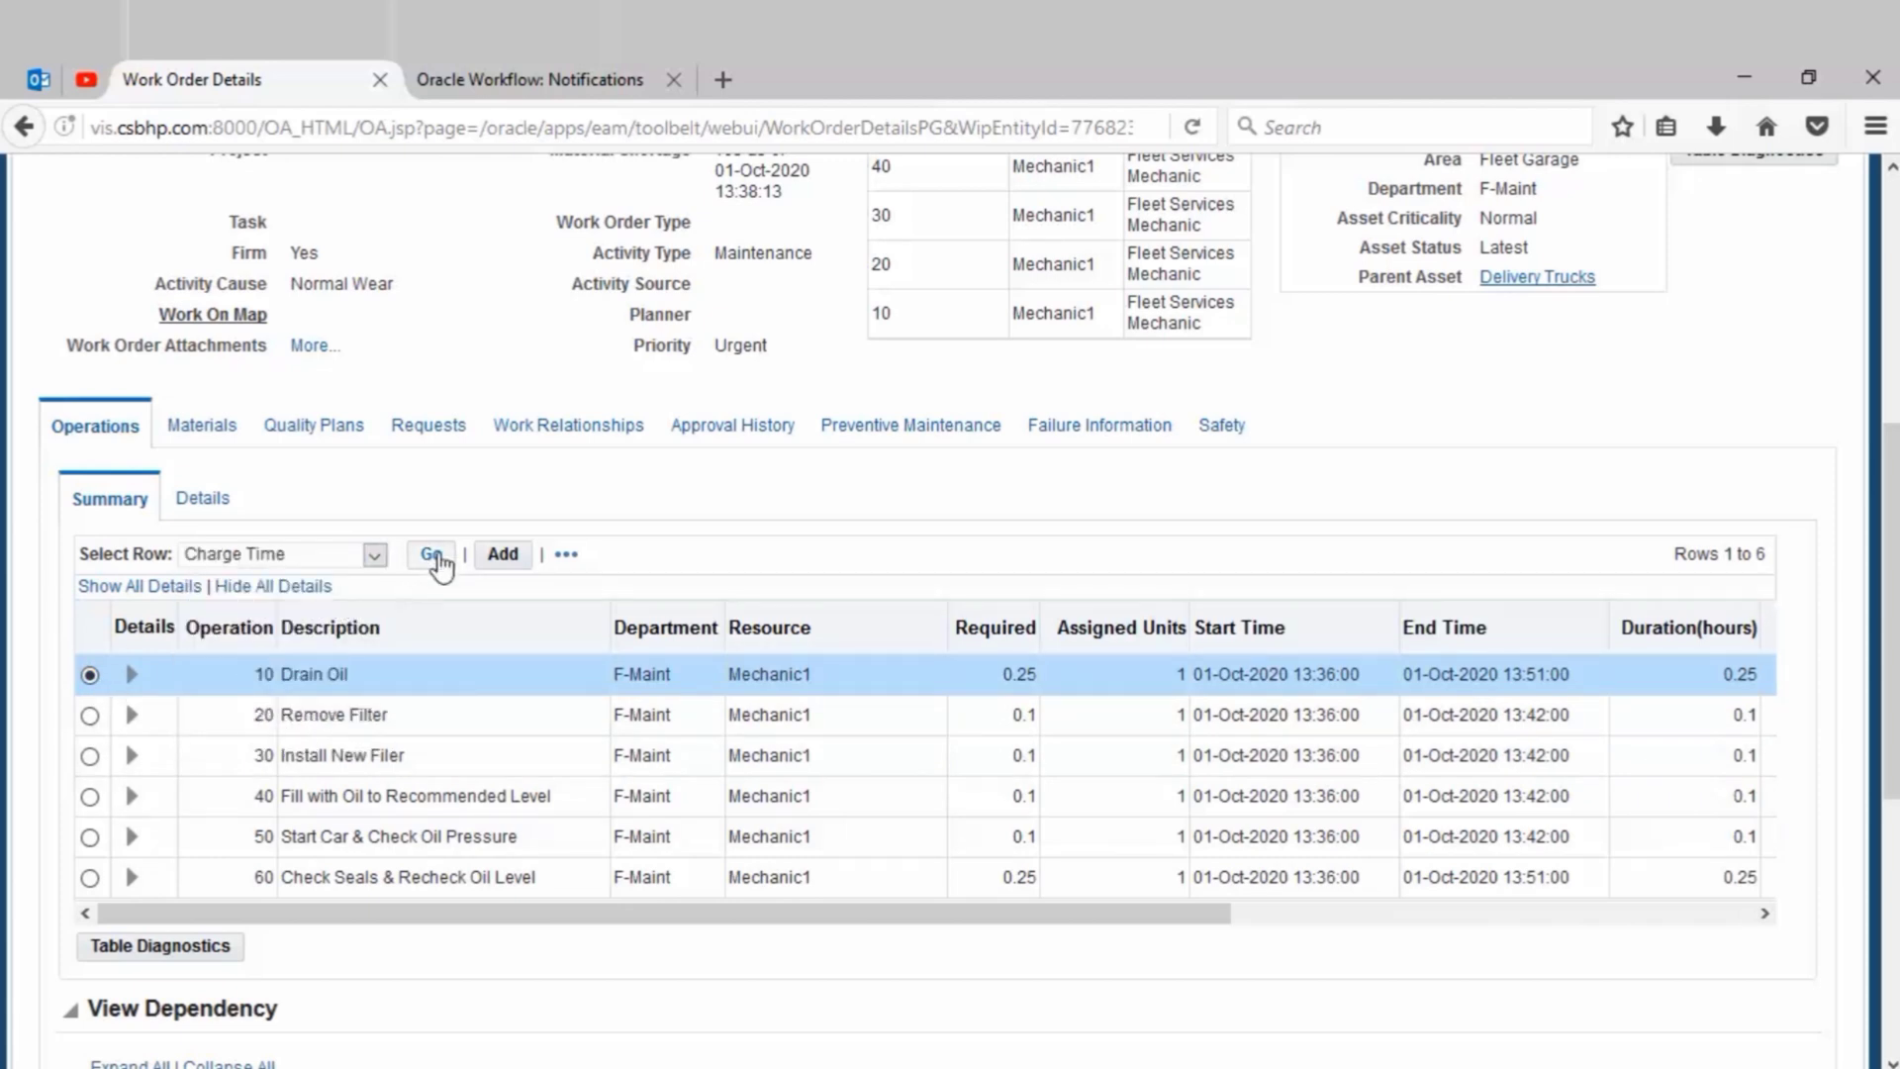
{"action": "left_click", "coordinate": [432, 556]}
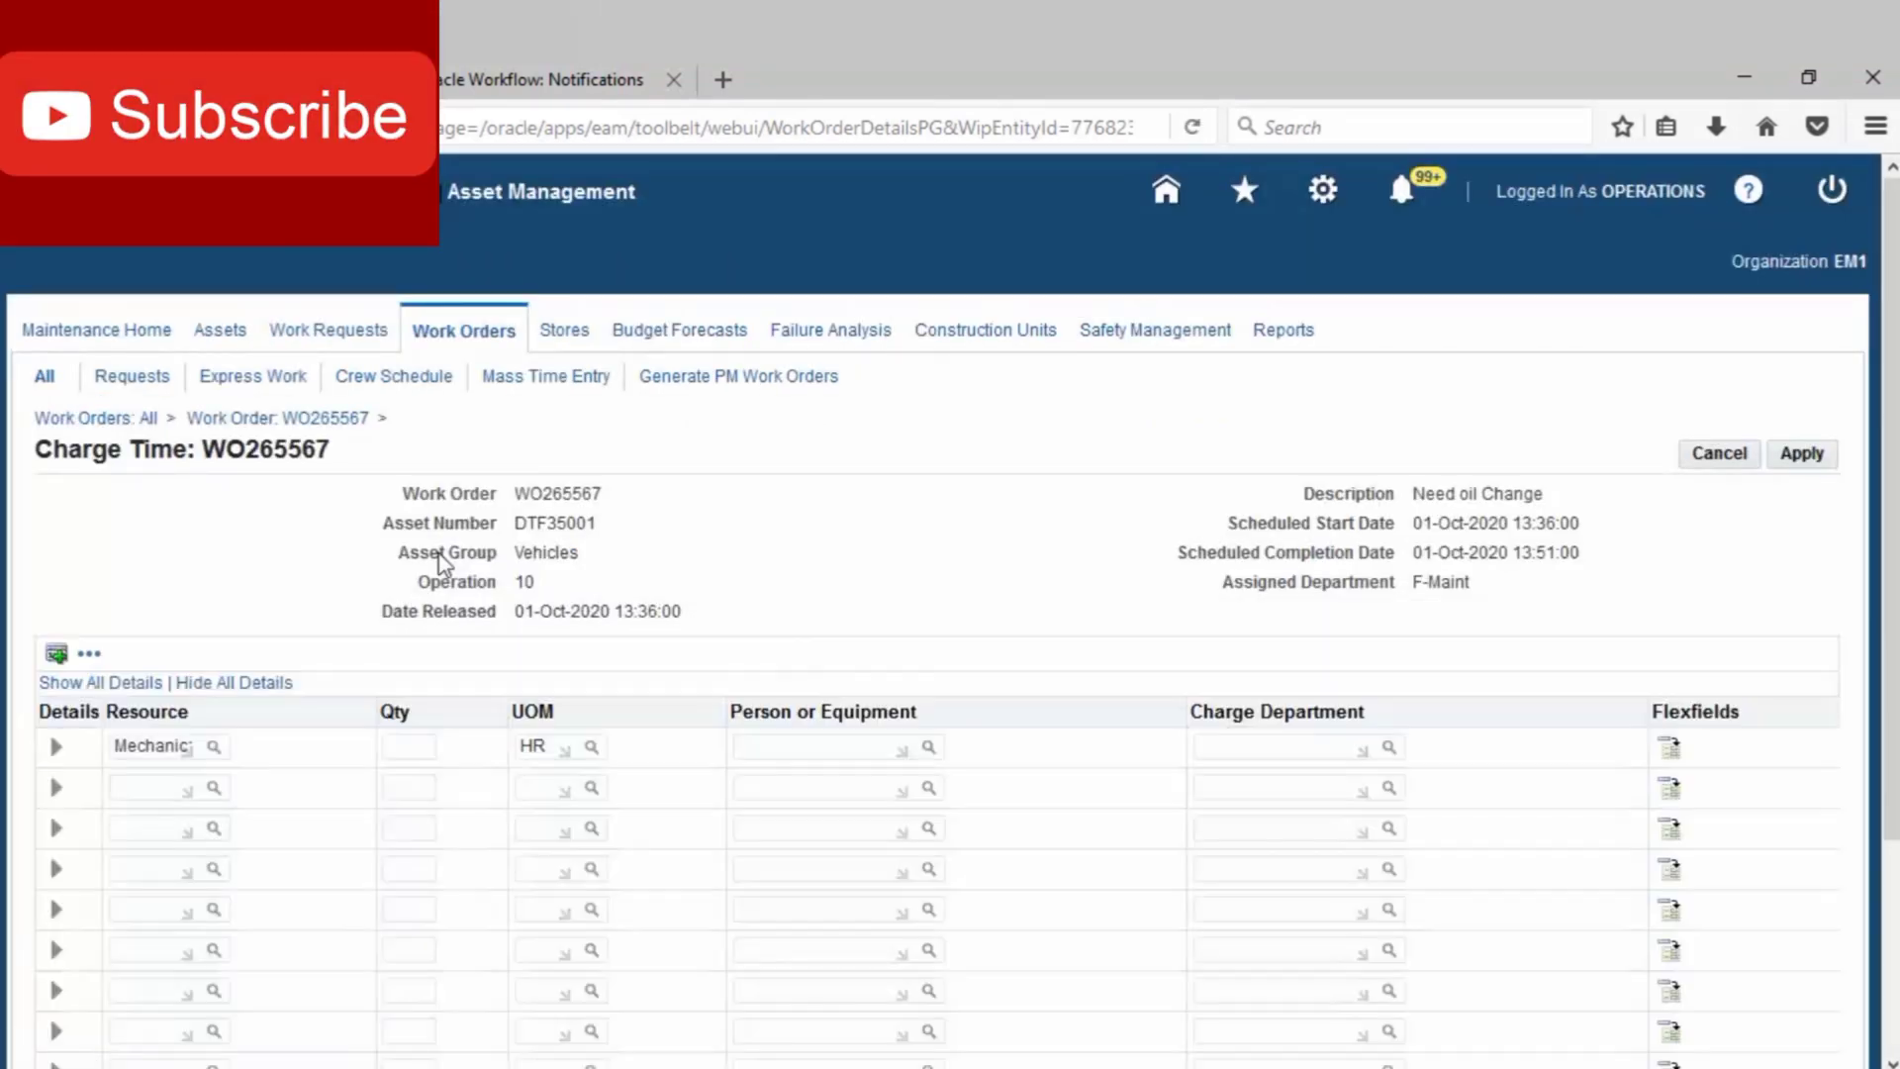
{"action": "type", "text": "0.25"}
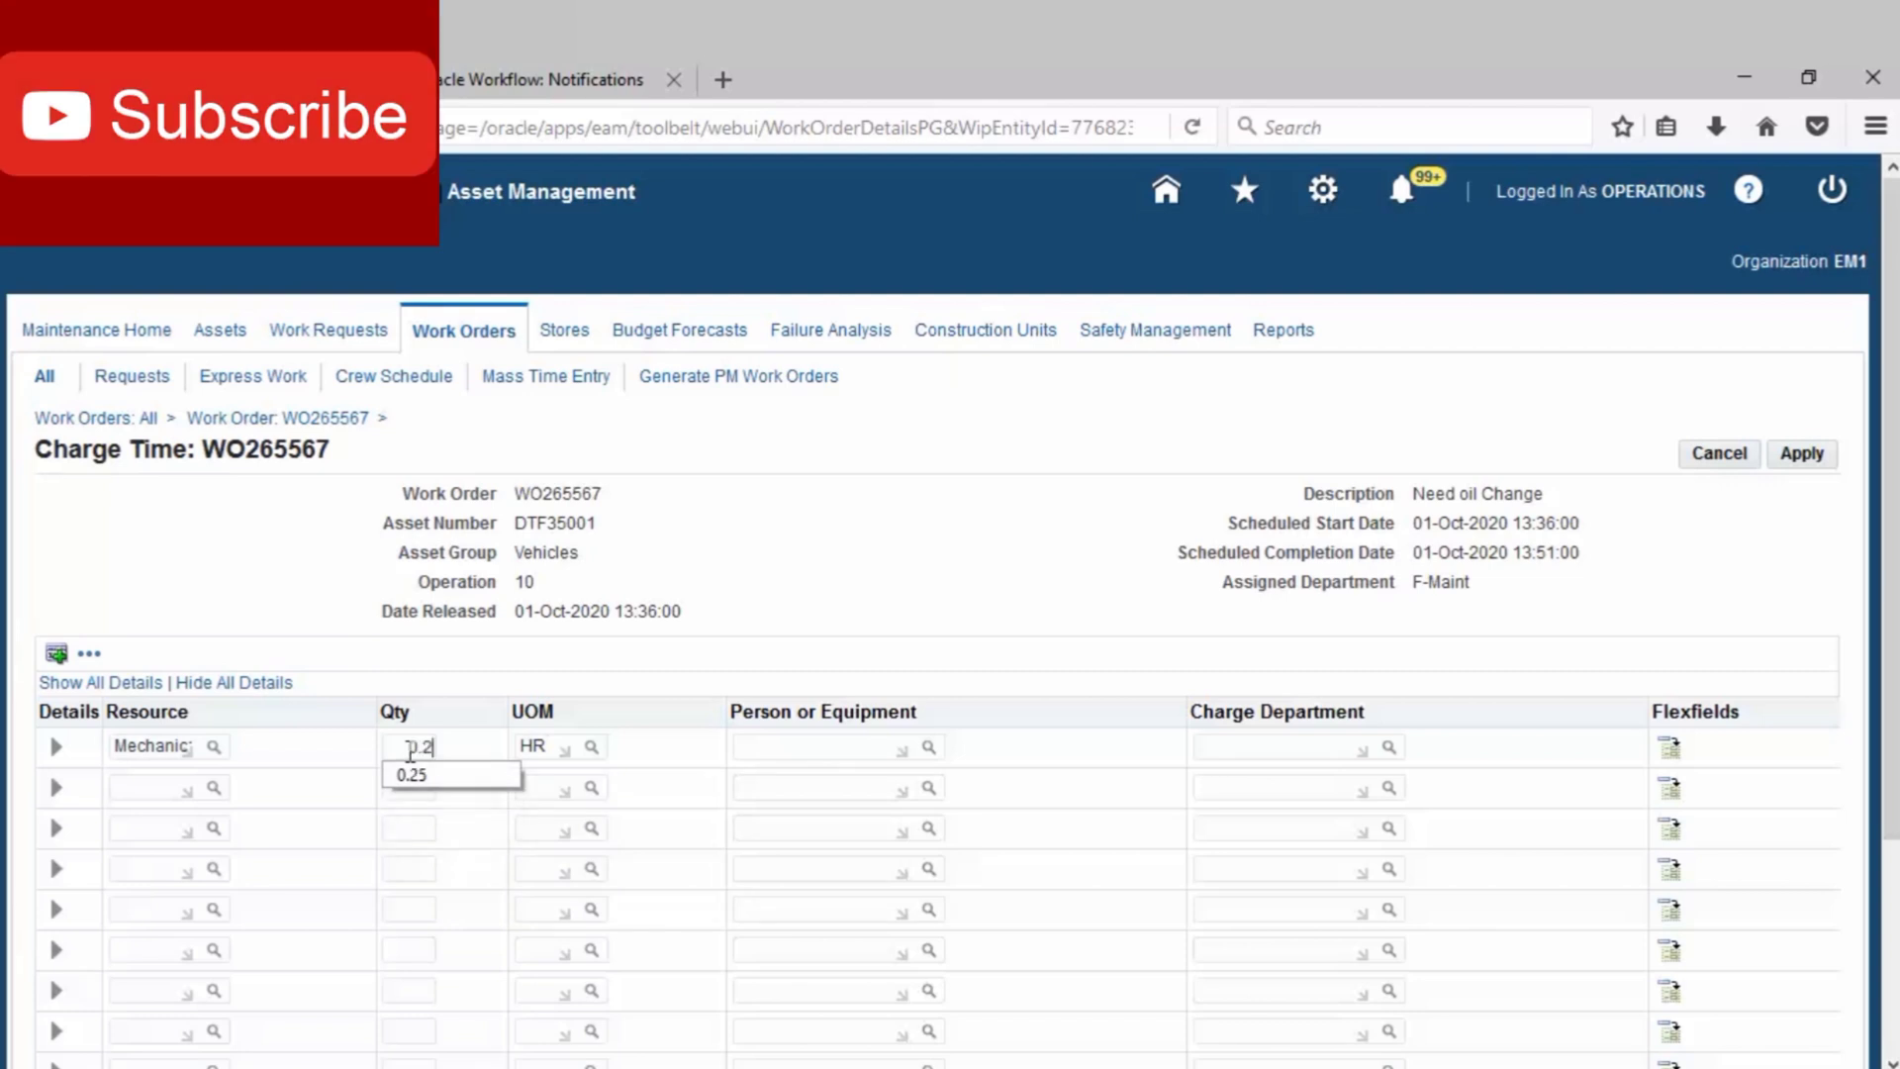
{"action": "key", "text": "Tab"}
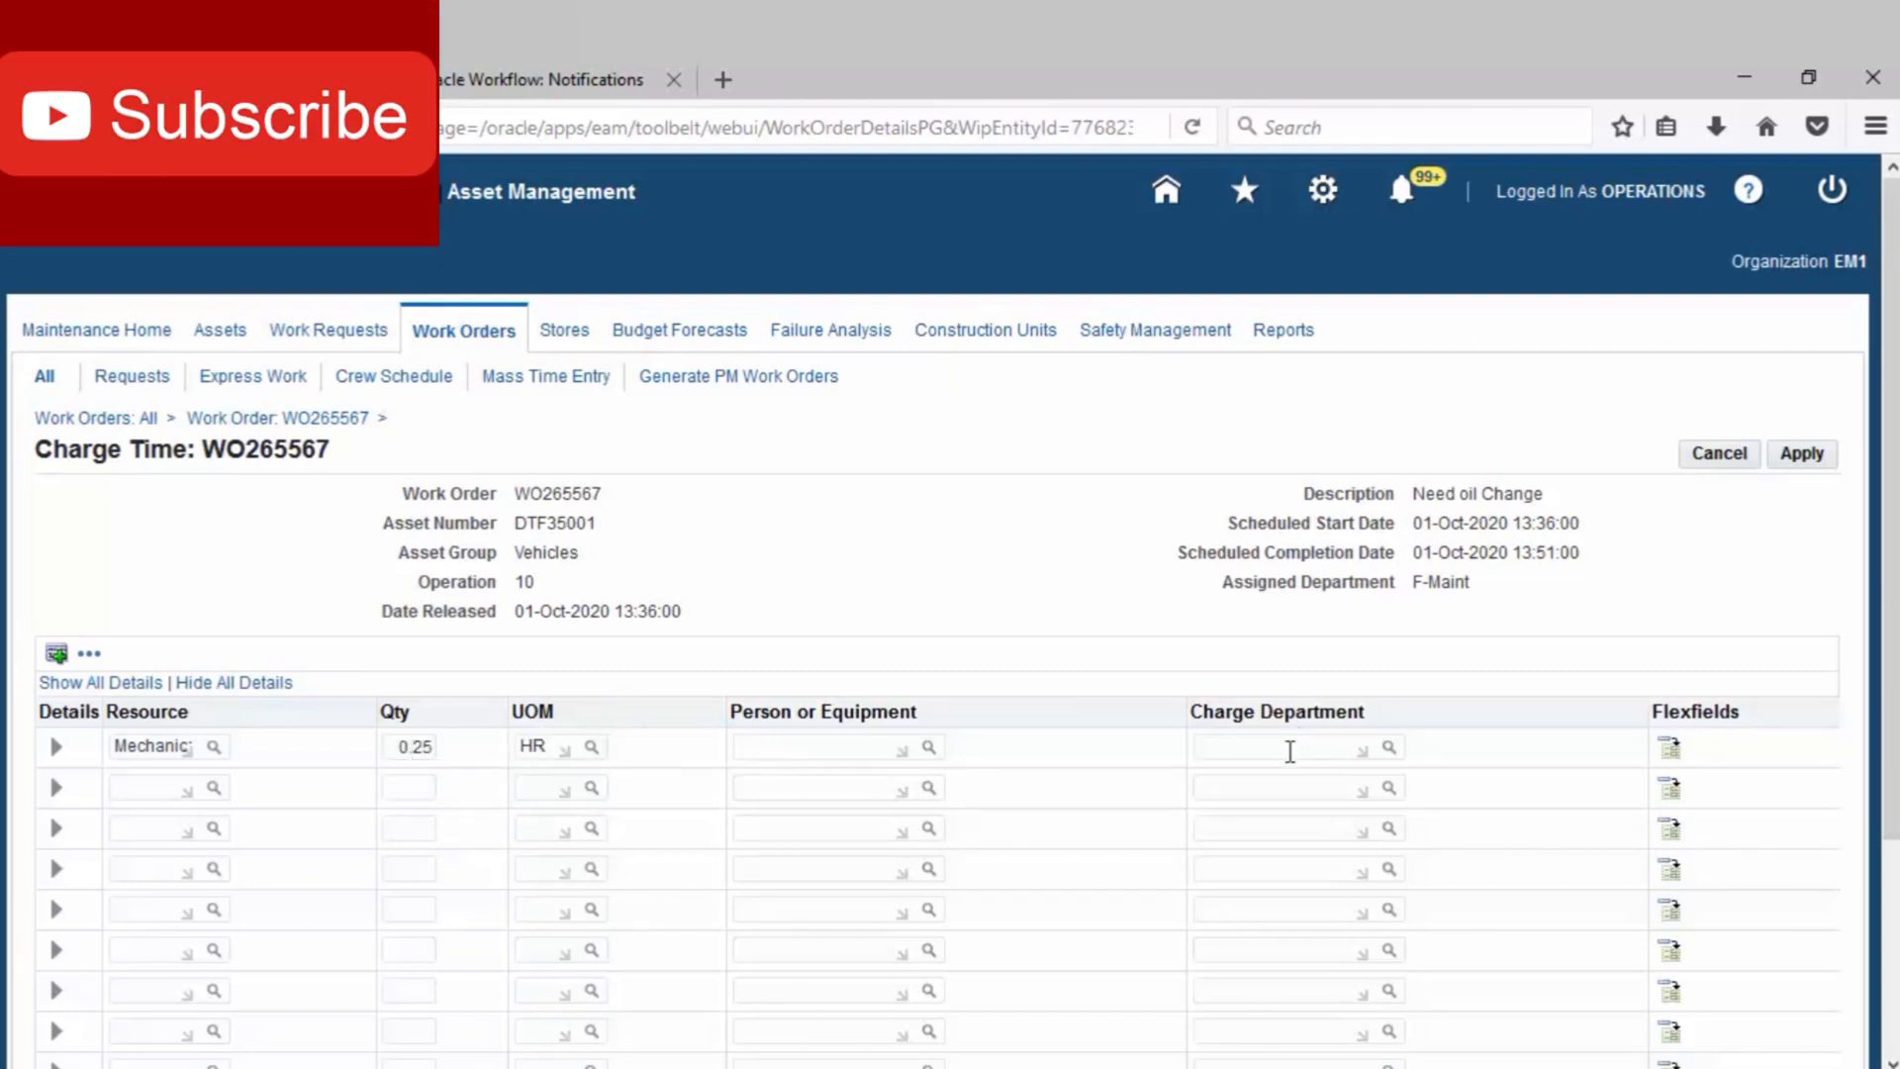
{"action": "left_click", "coordinate": [1290, 751]}
{"action": "type", "text": "F"}
{"action": "key", "text": "Tab"}
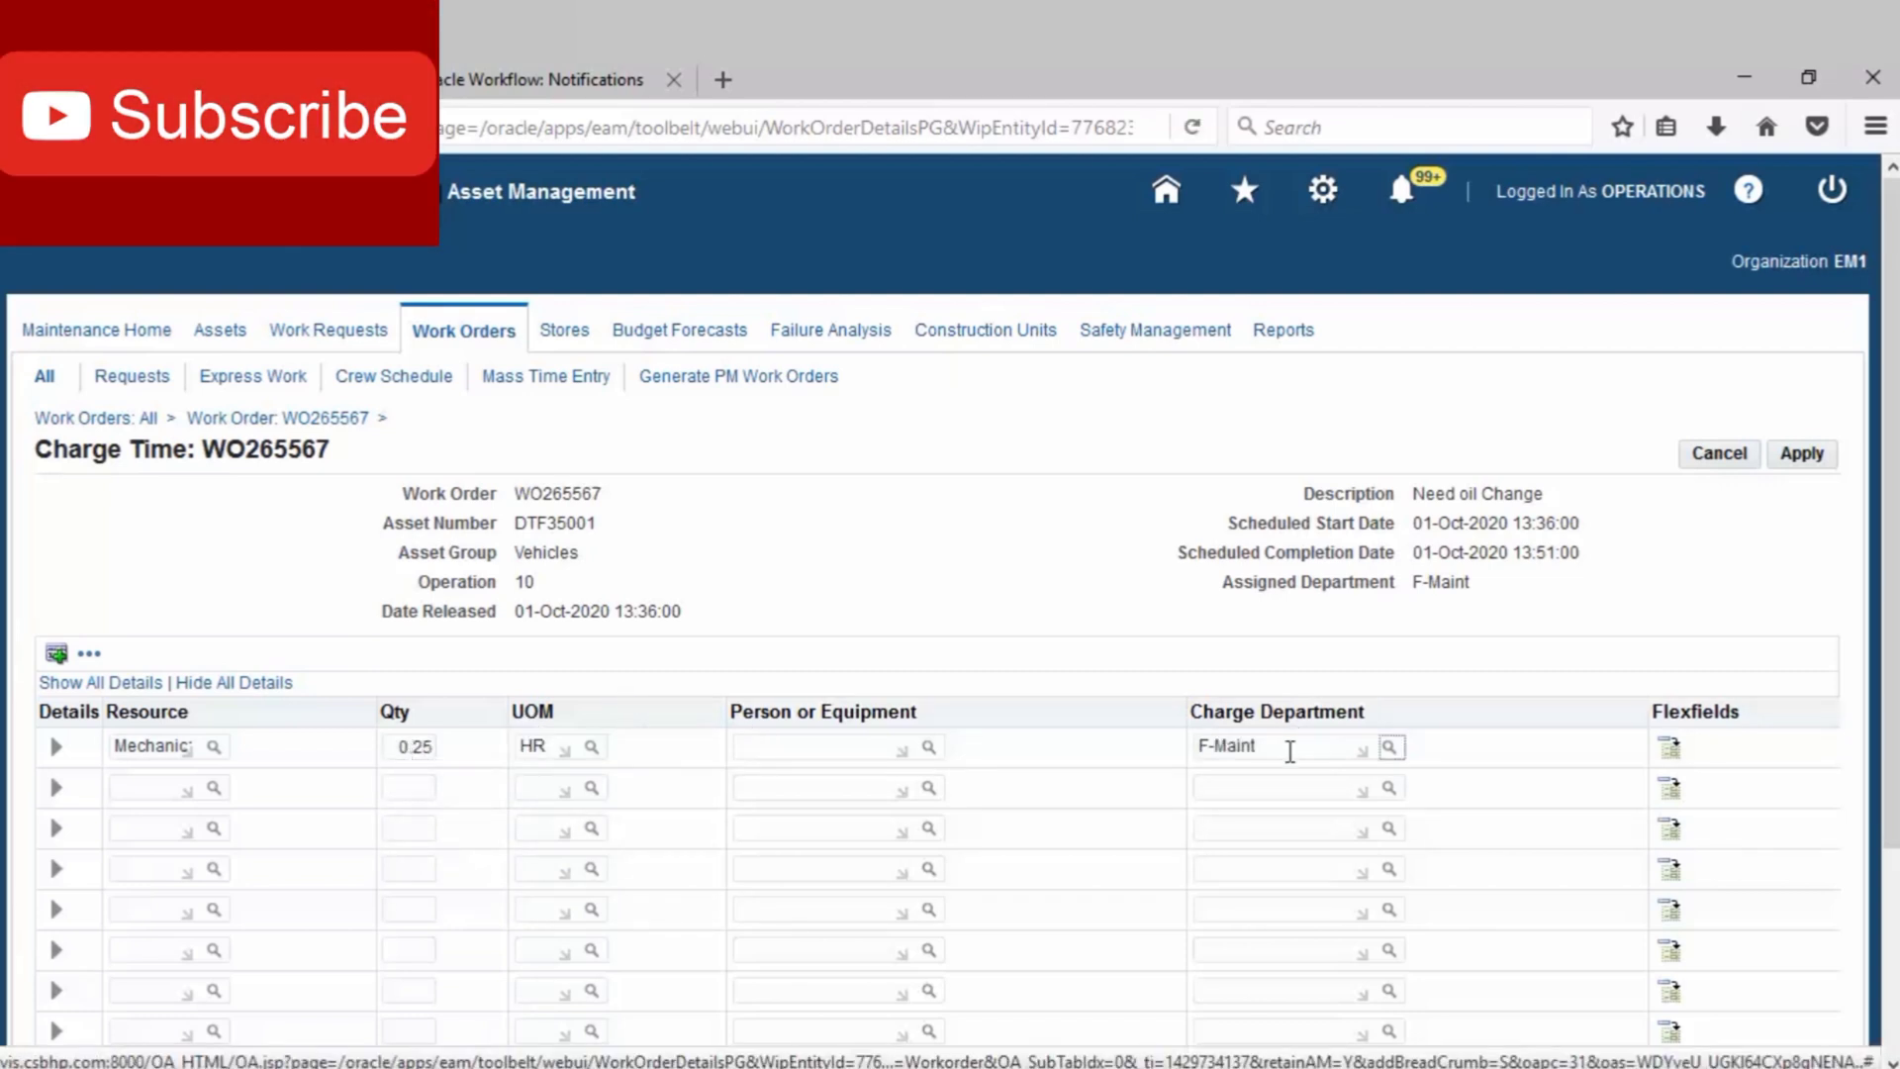
{"action": "left_click", "coordinate": [1798, 460]}
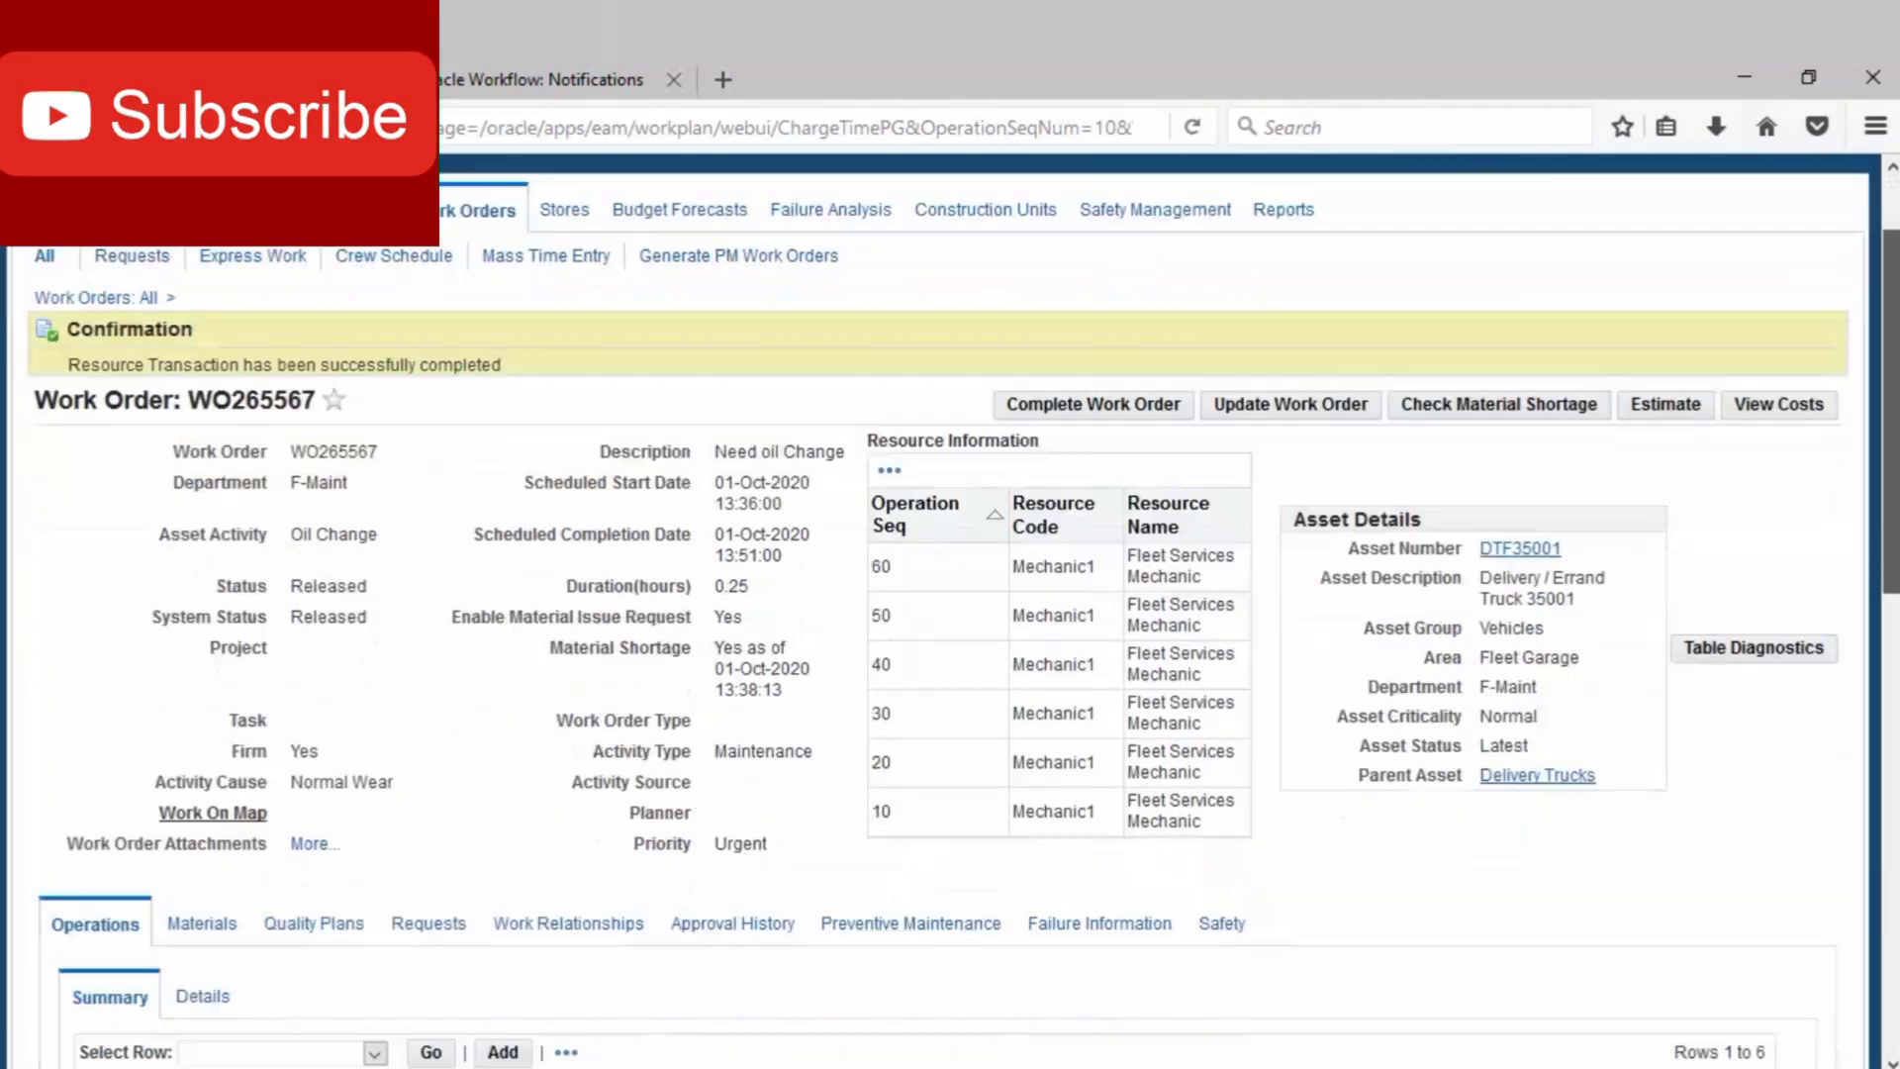
Select operation 20 Remove Filter for the next time charge.
{"action": "scroll", "coordinate": [738, 789], "scroll_direction": "down", "scroll_amount": 5}
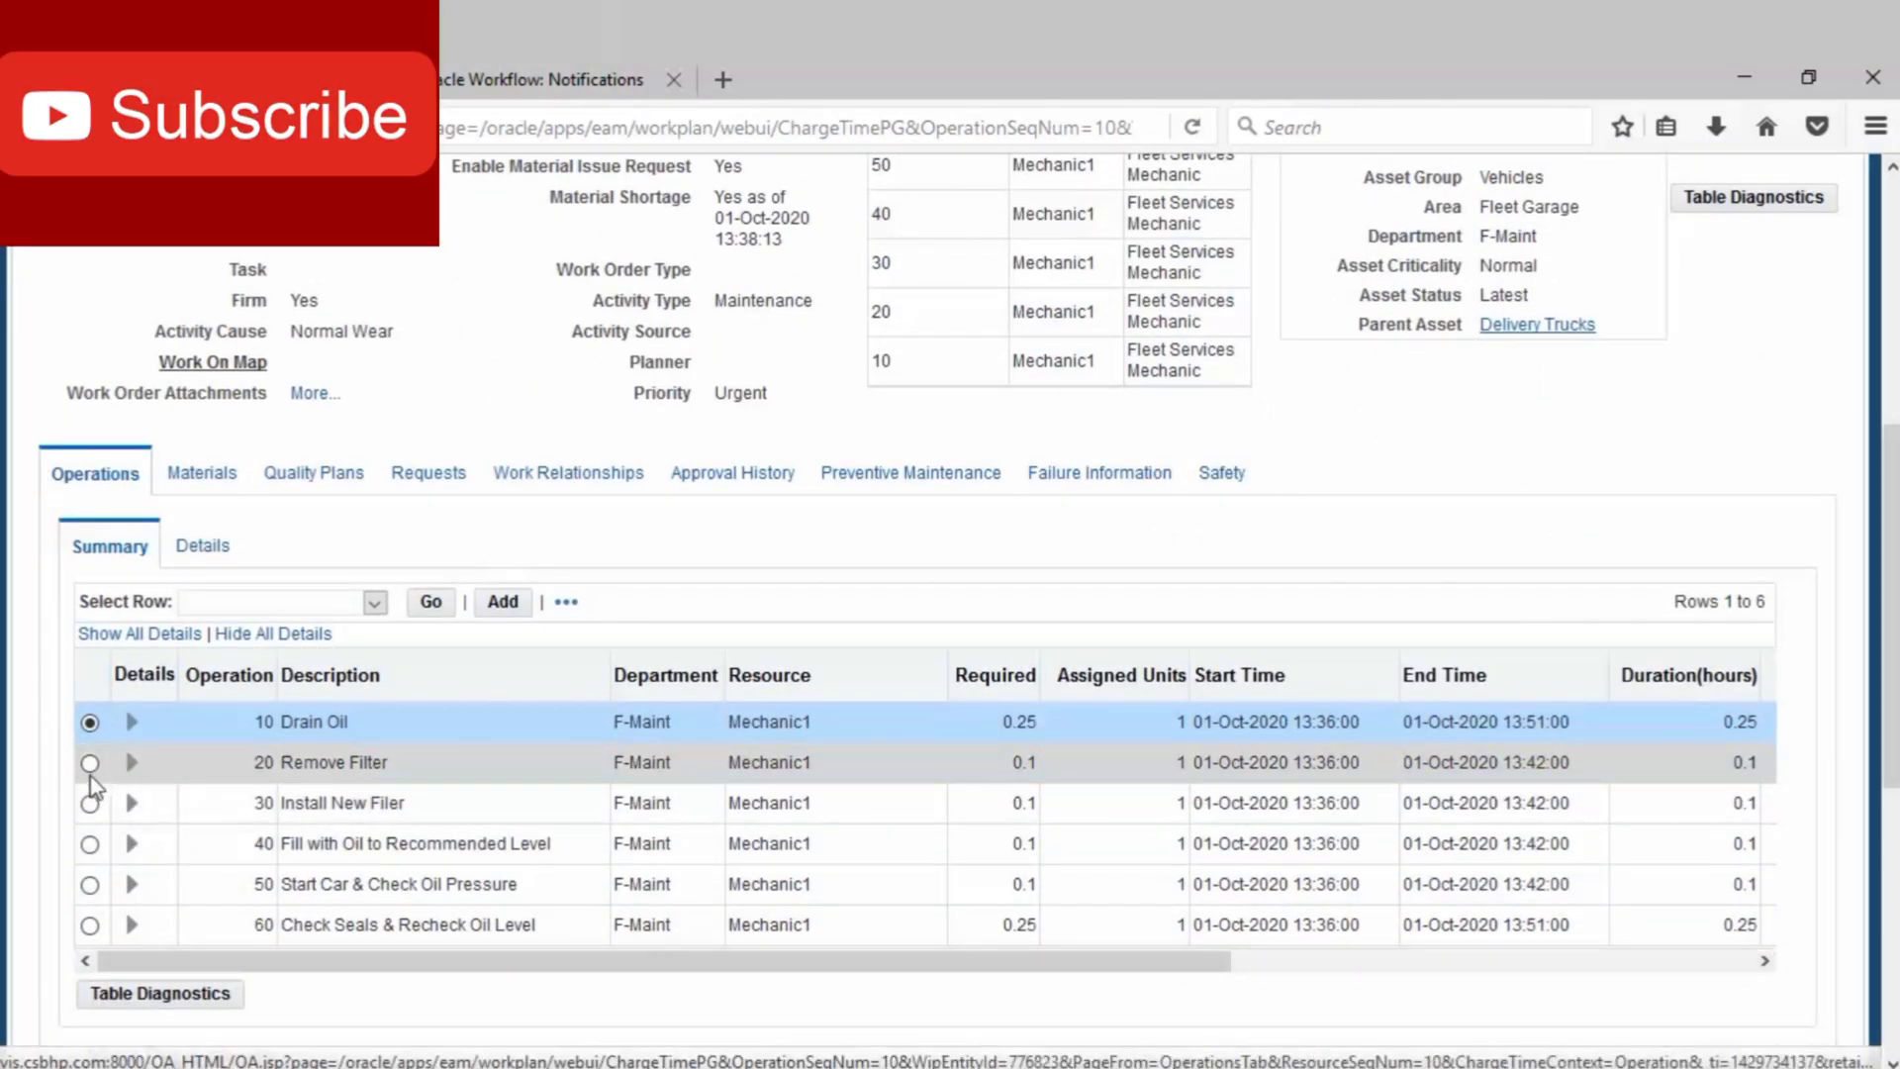
{"action": "left_click", "coordinate": [89, 762]}
{"action": "left_click", "coordinate": [376, 602]}
Charge 0.1 HR to operation 20 Remove Filter under F-Maint.
{"action": "left_click", "coordinate": [242, 641]}
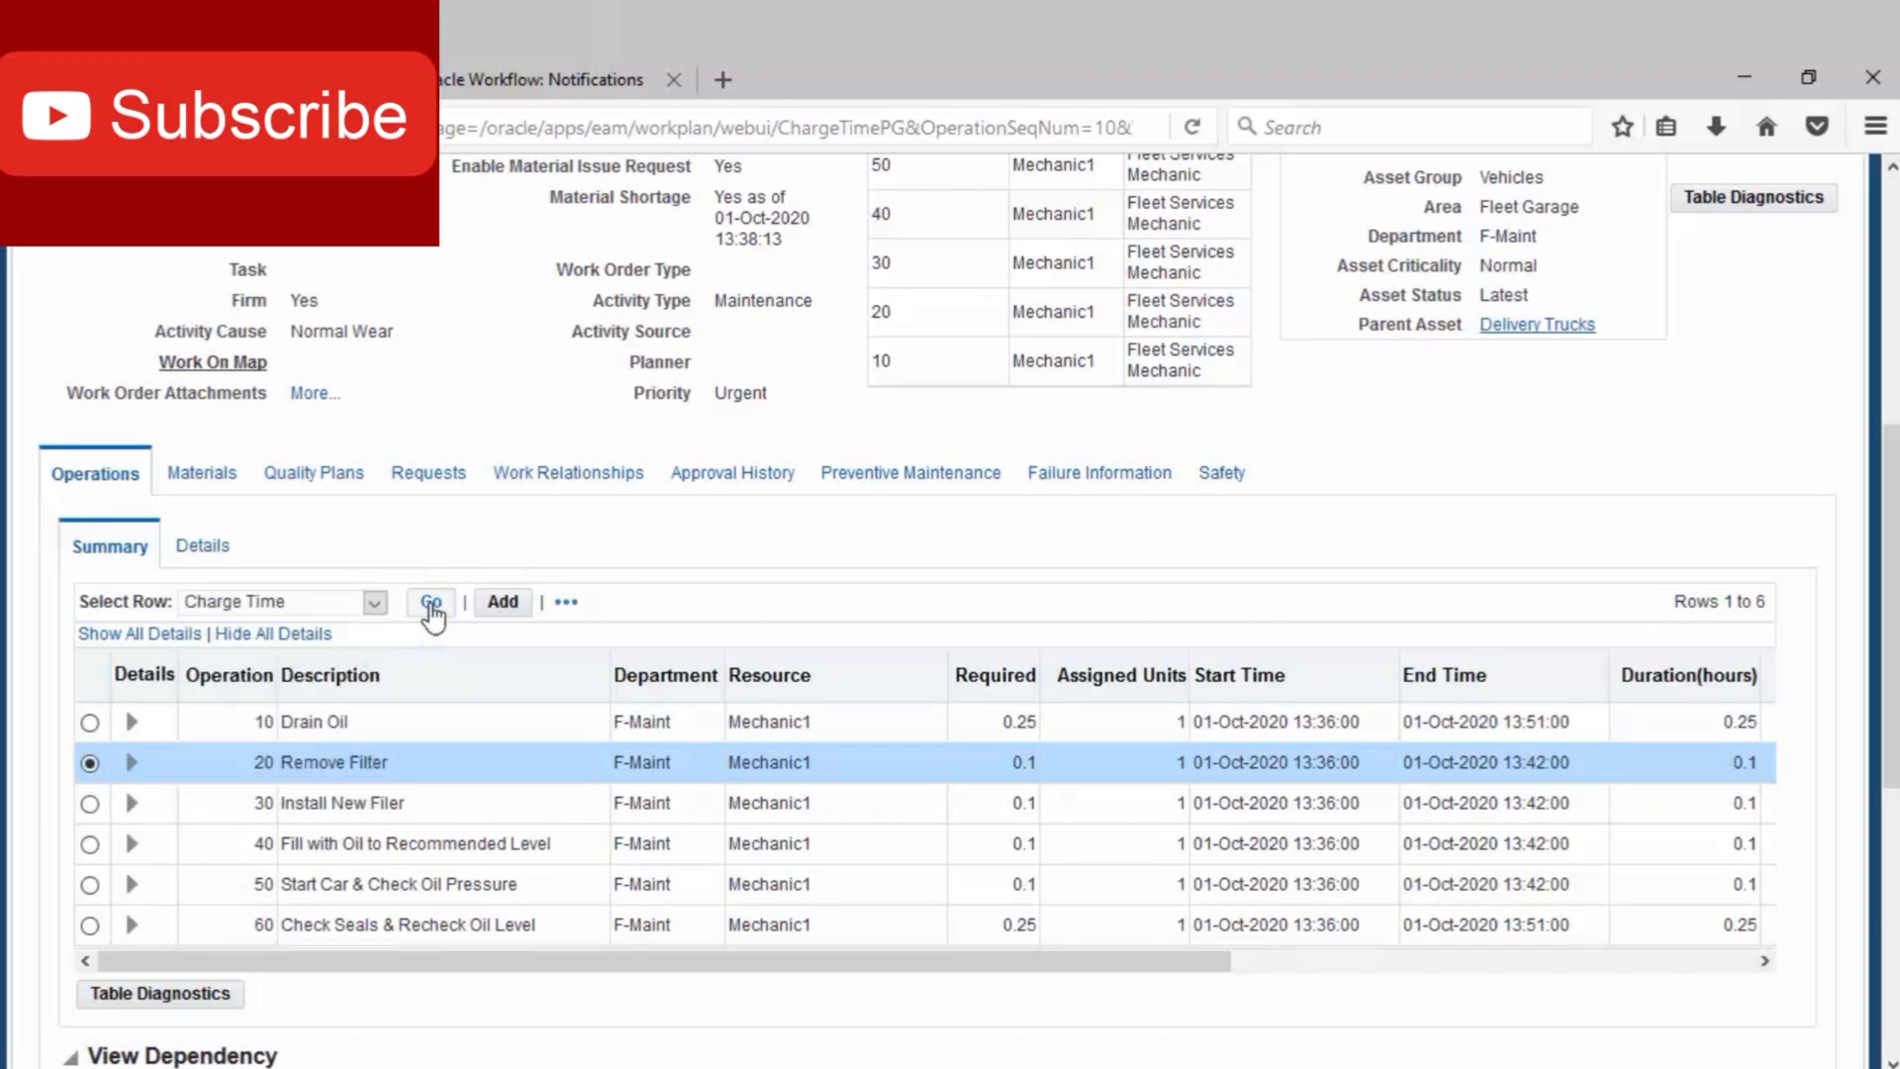
{"action": "left_click", "coordinate": [430, 603]}
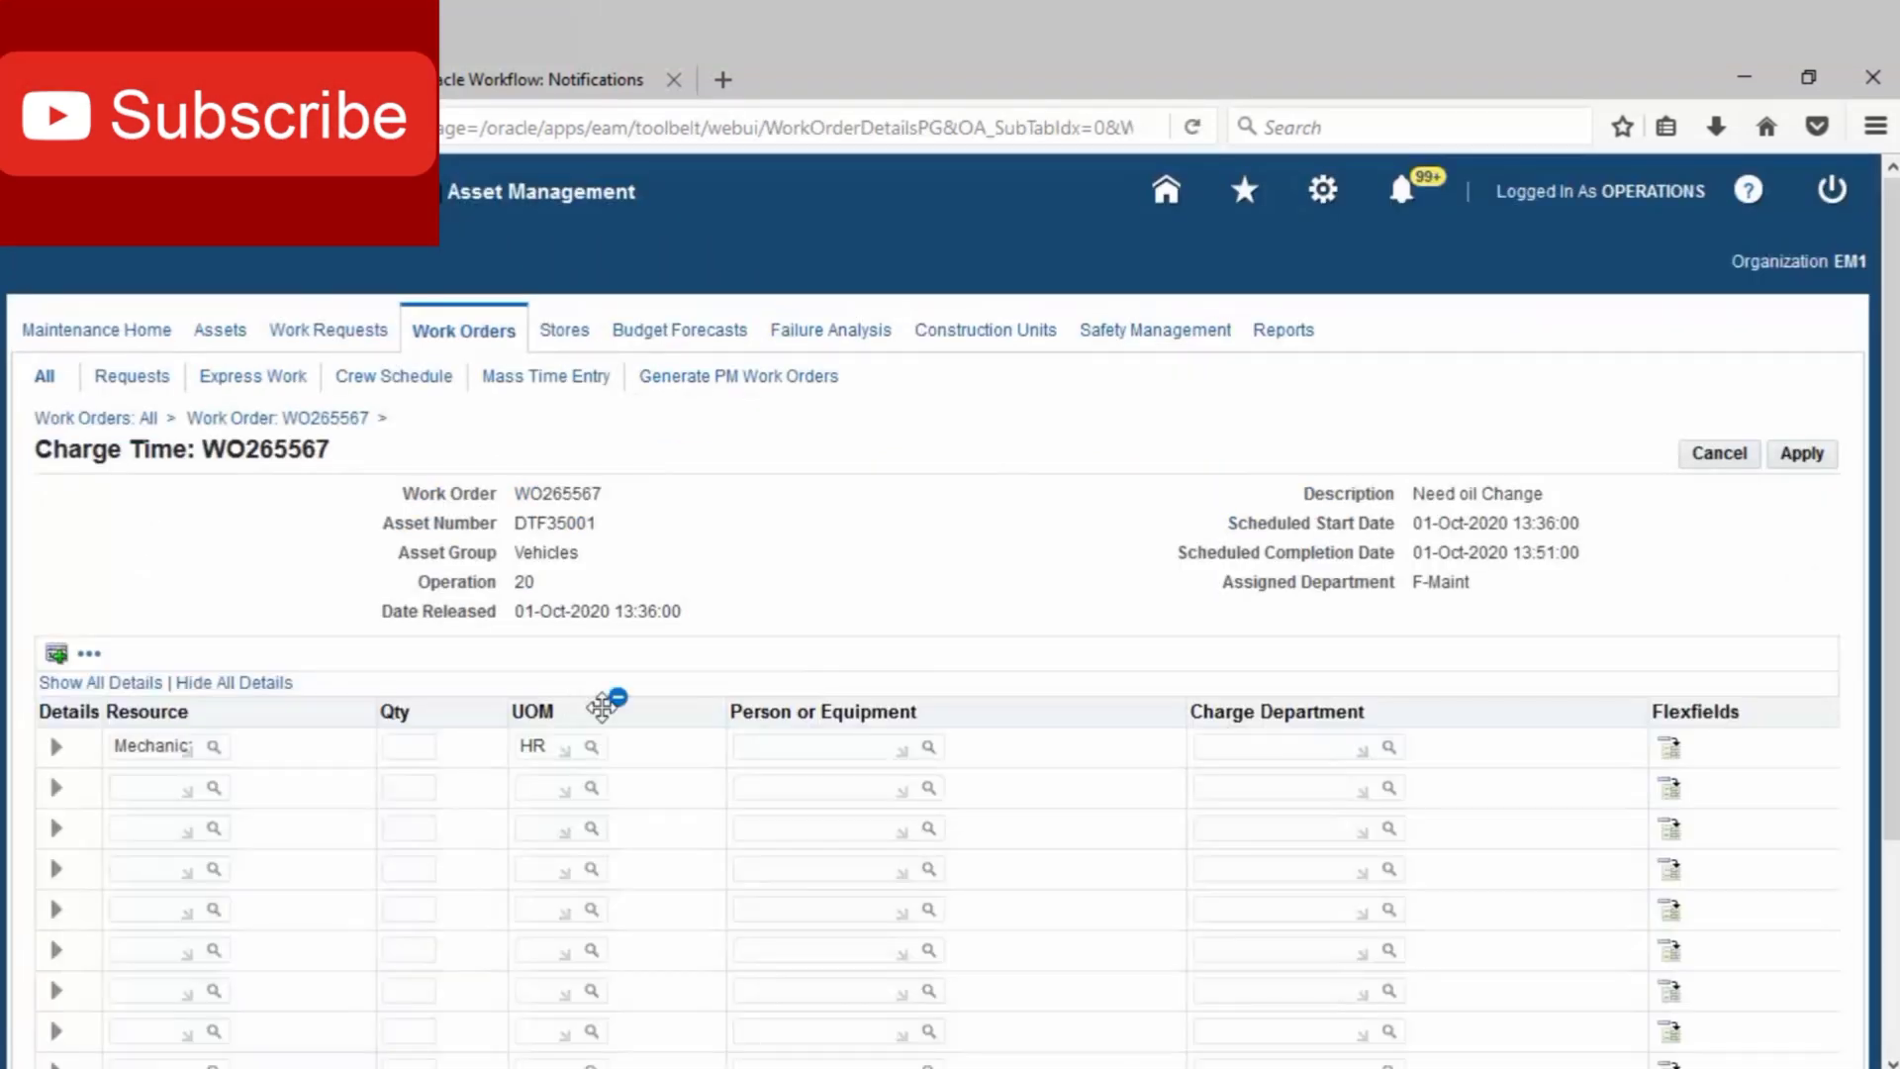
{"action": "left_click", "coordinate": [426, 754]}
{"action": "type", "text": "0.1"}
{"action": "key", "text": "Tab"}
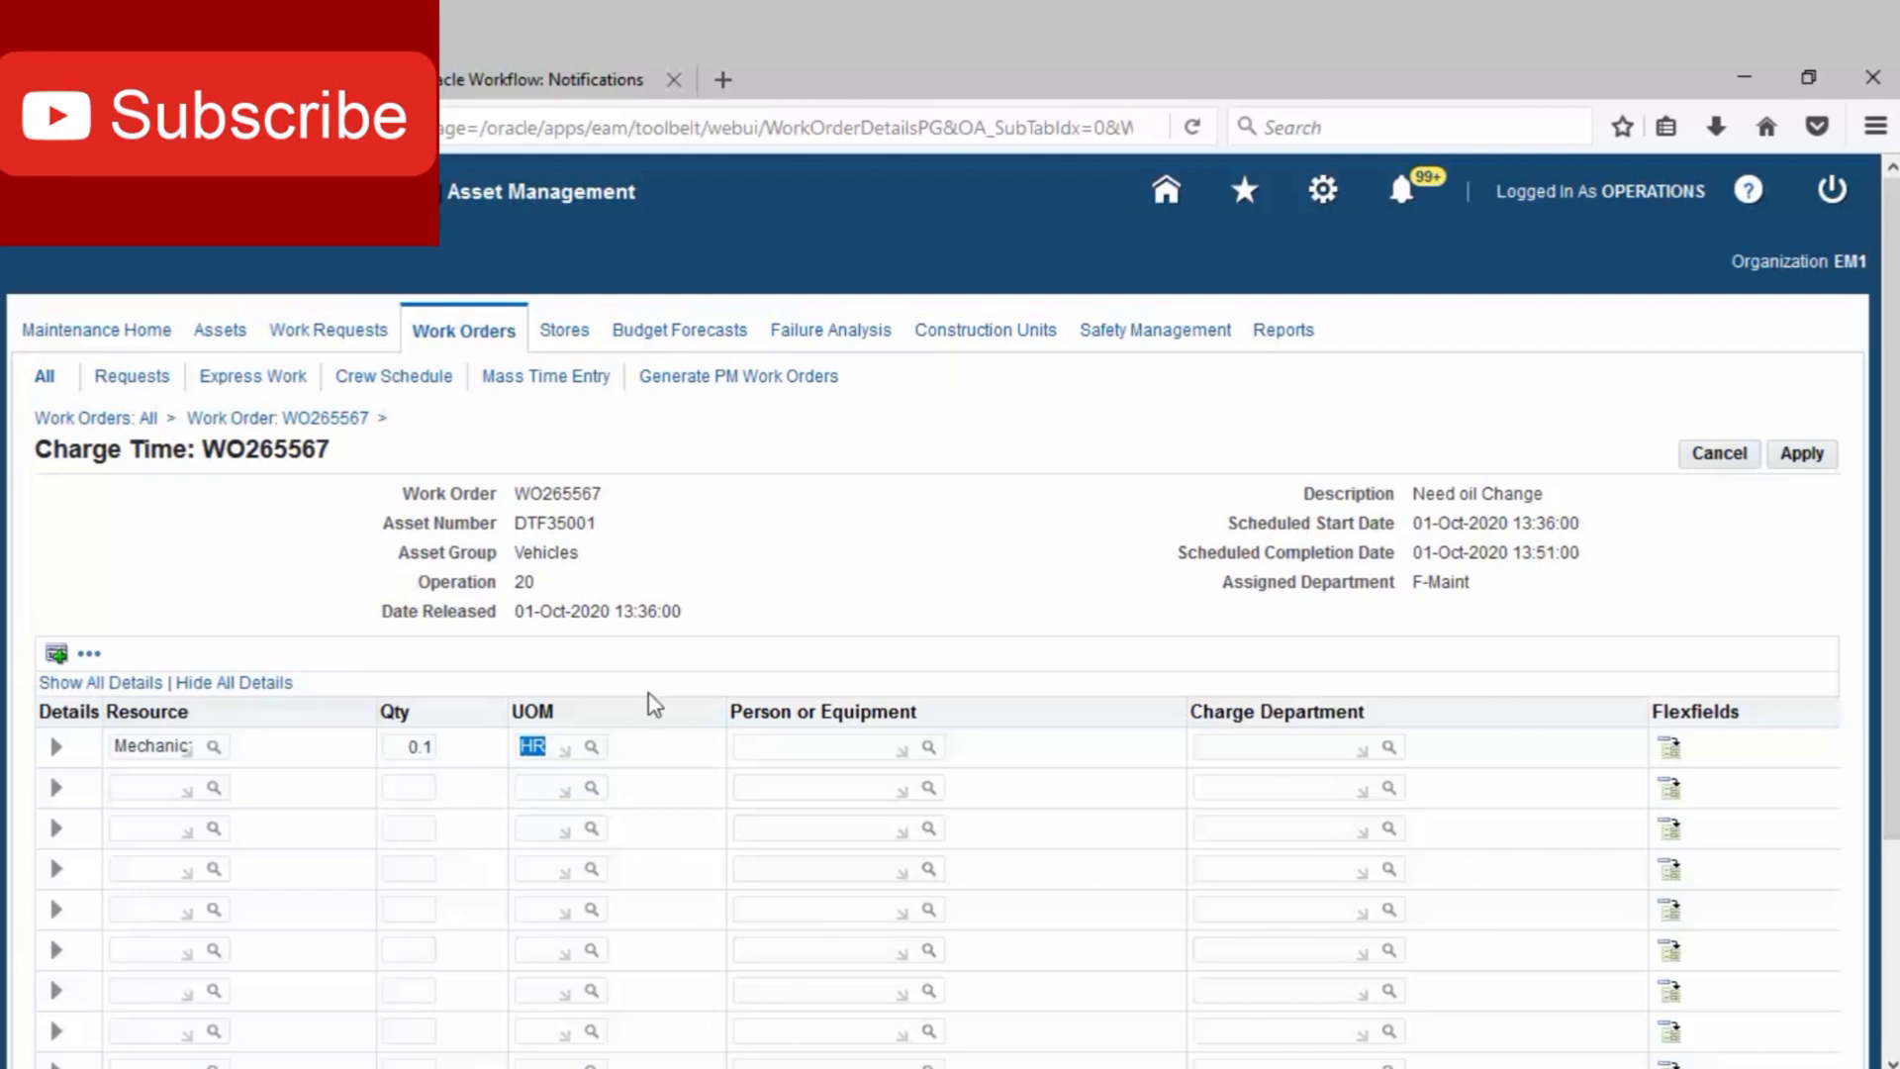
{"action": "left_click", "coordinate": [1266, 751]}
{"action": "type", "text": "F-Maint"}
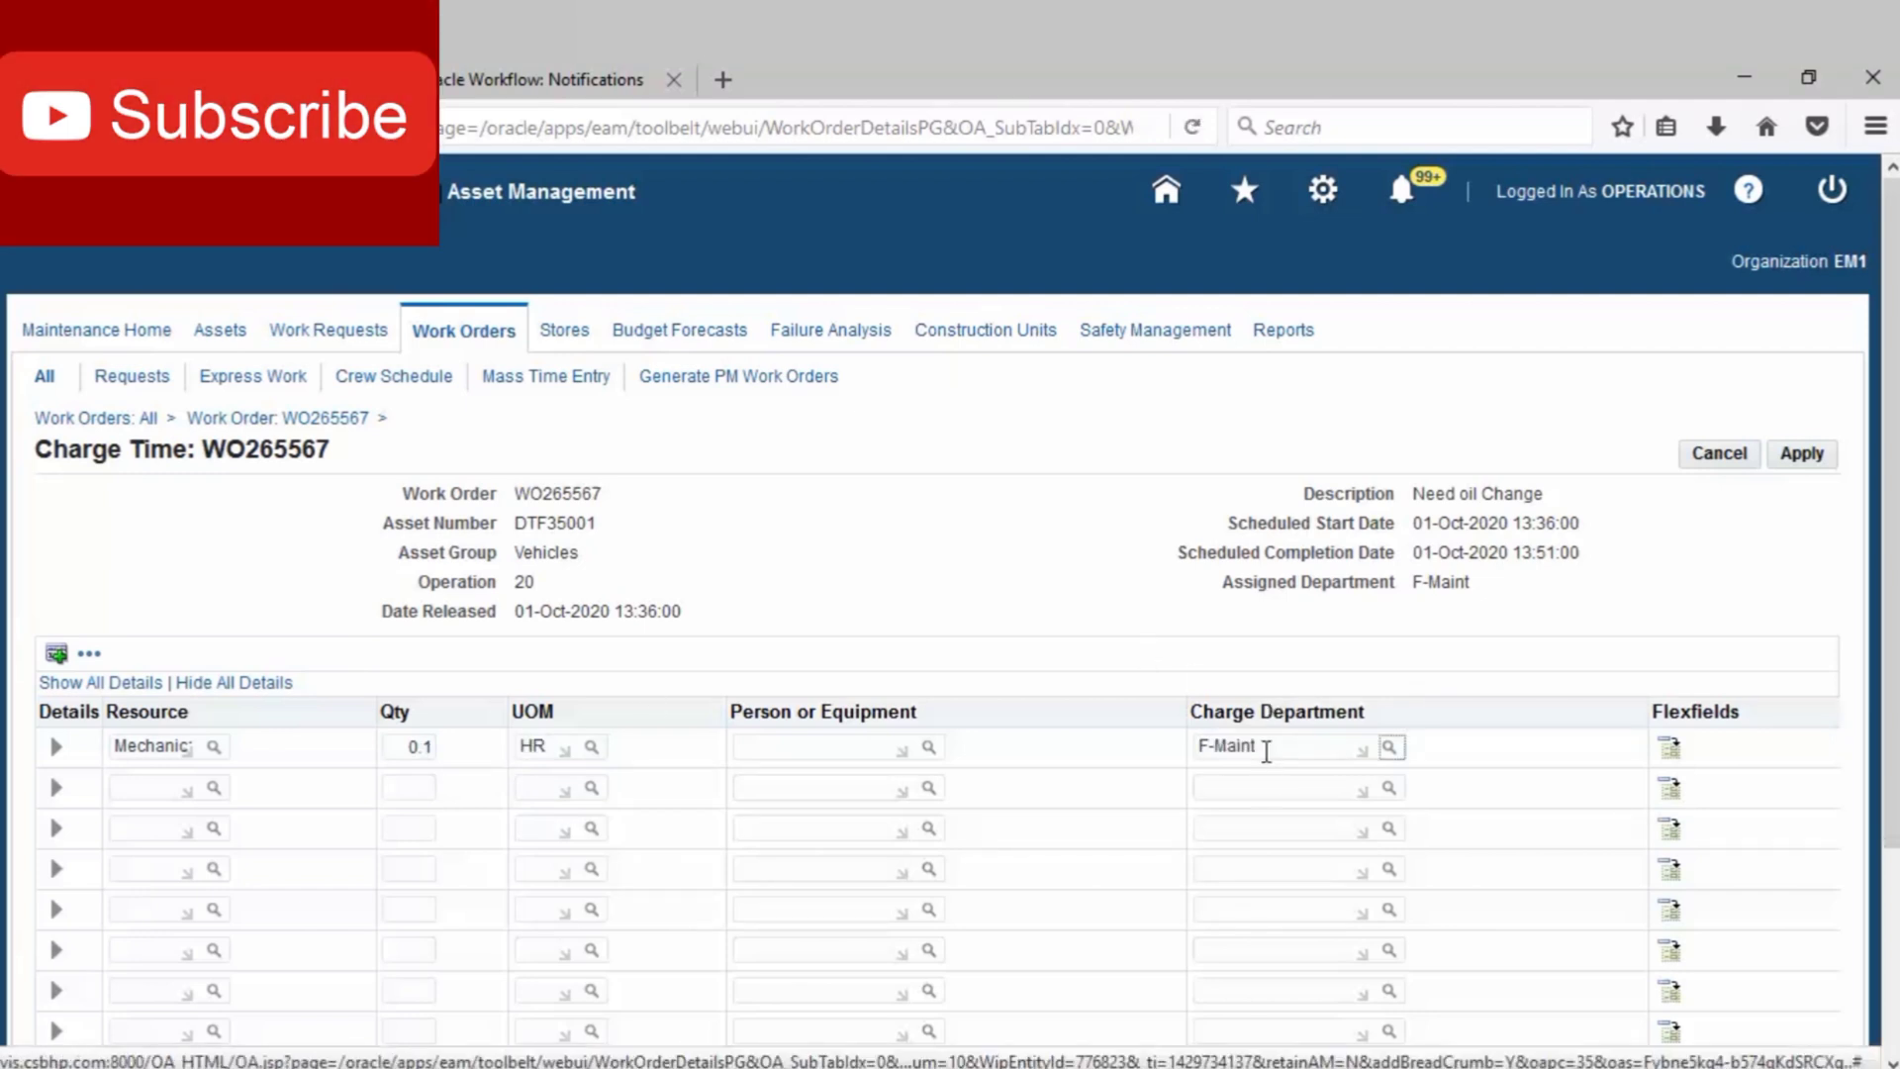
{"action": "left_click", "coordinate": [1801, 454]}
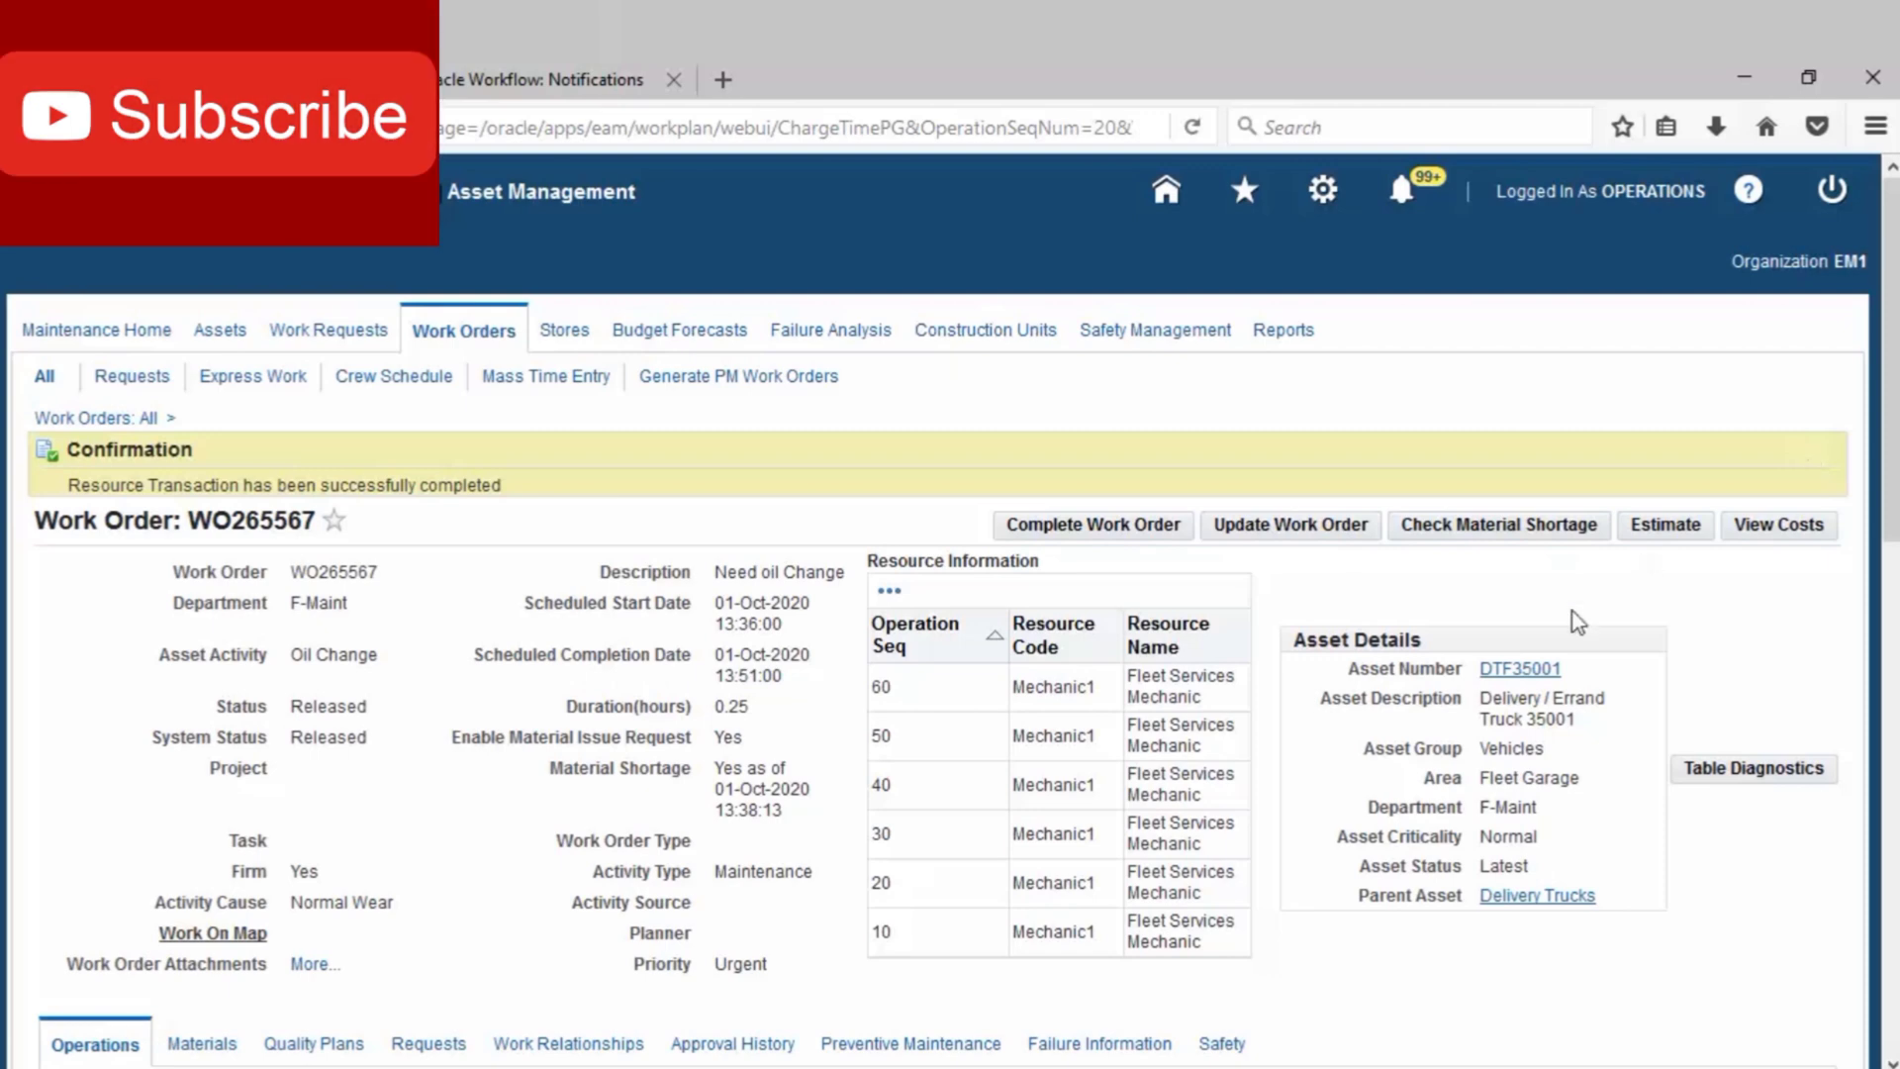
Charge 0.1 HR to operation 30 Install New Filer under F-Maint.
{"action": "scroll", "coordinate": [1572, 611], "scroll_direction": "down", "scroll_amount": 6}
{"action": "left_click", "coordinate": [90, 792]}
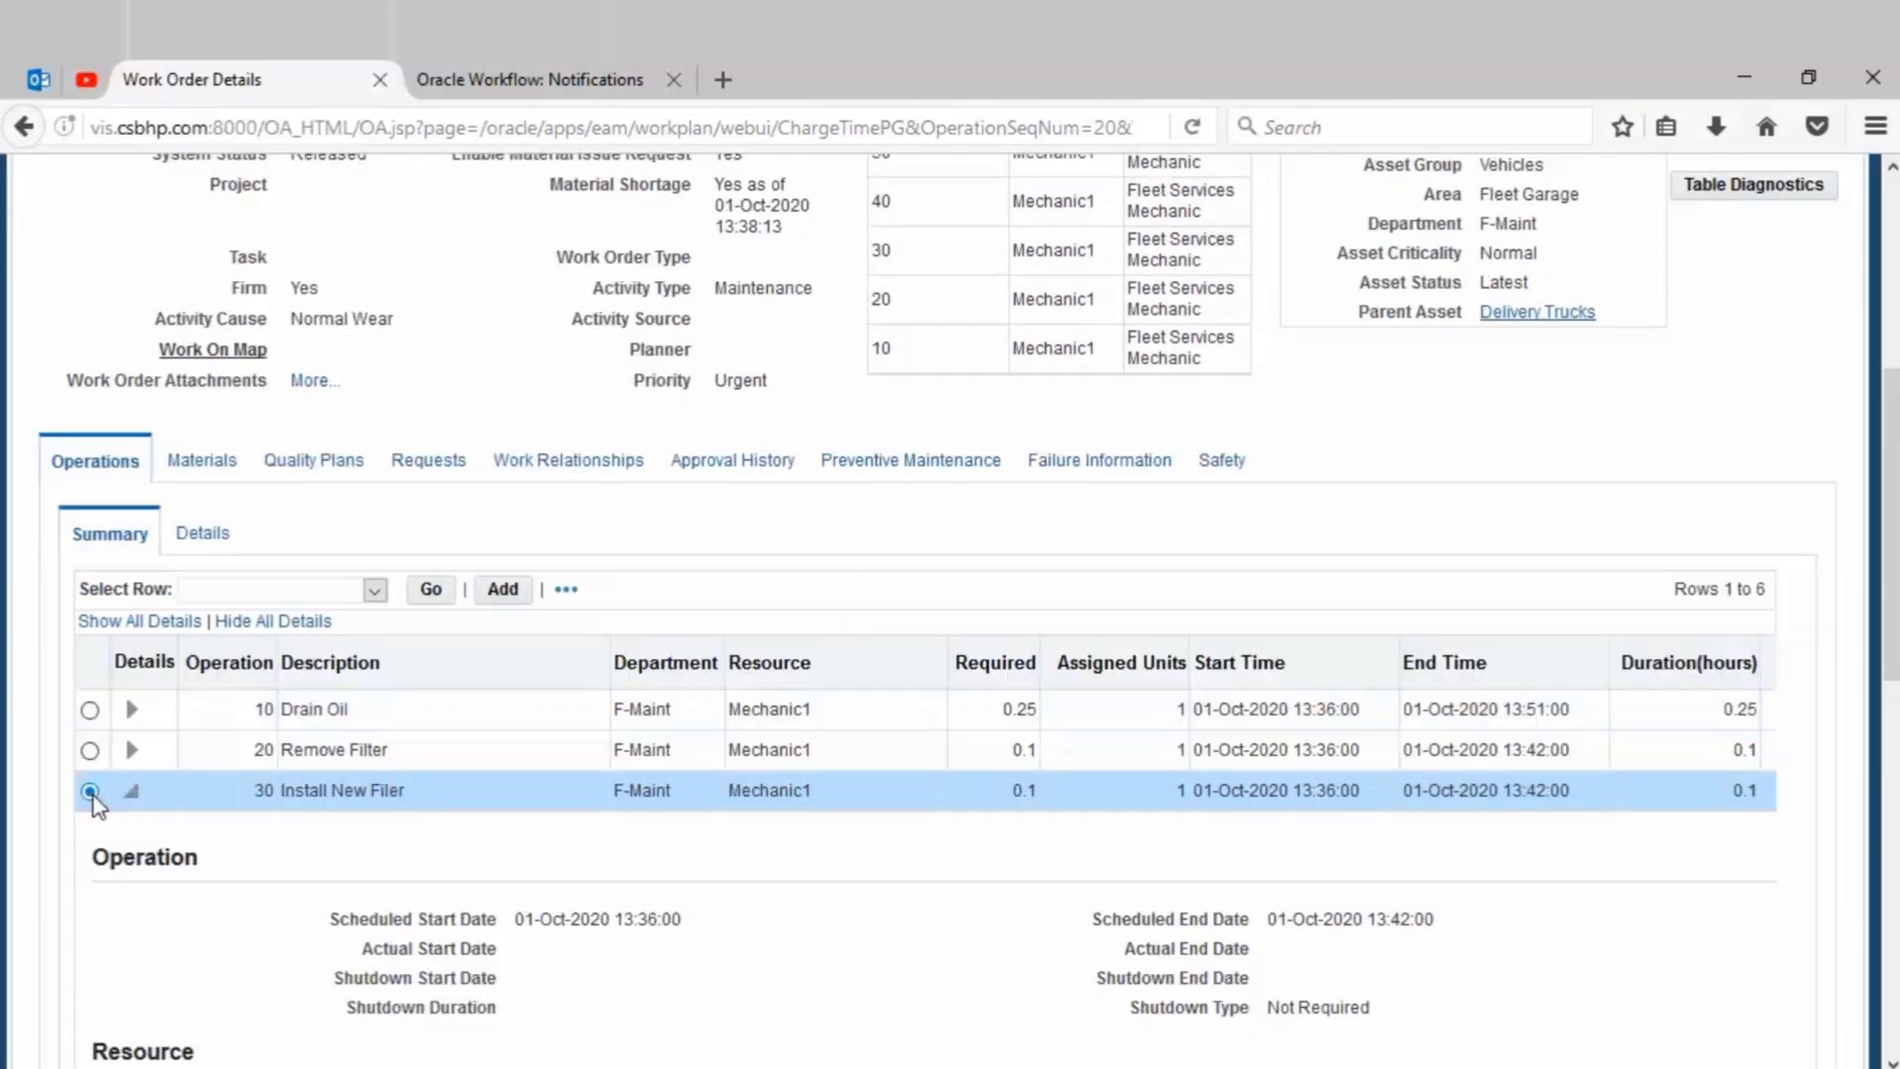
{"action": "left_click", "coordinate": [374, 589]}
{"action": "left_click", "coordinate": [297, 628]}
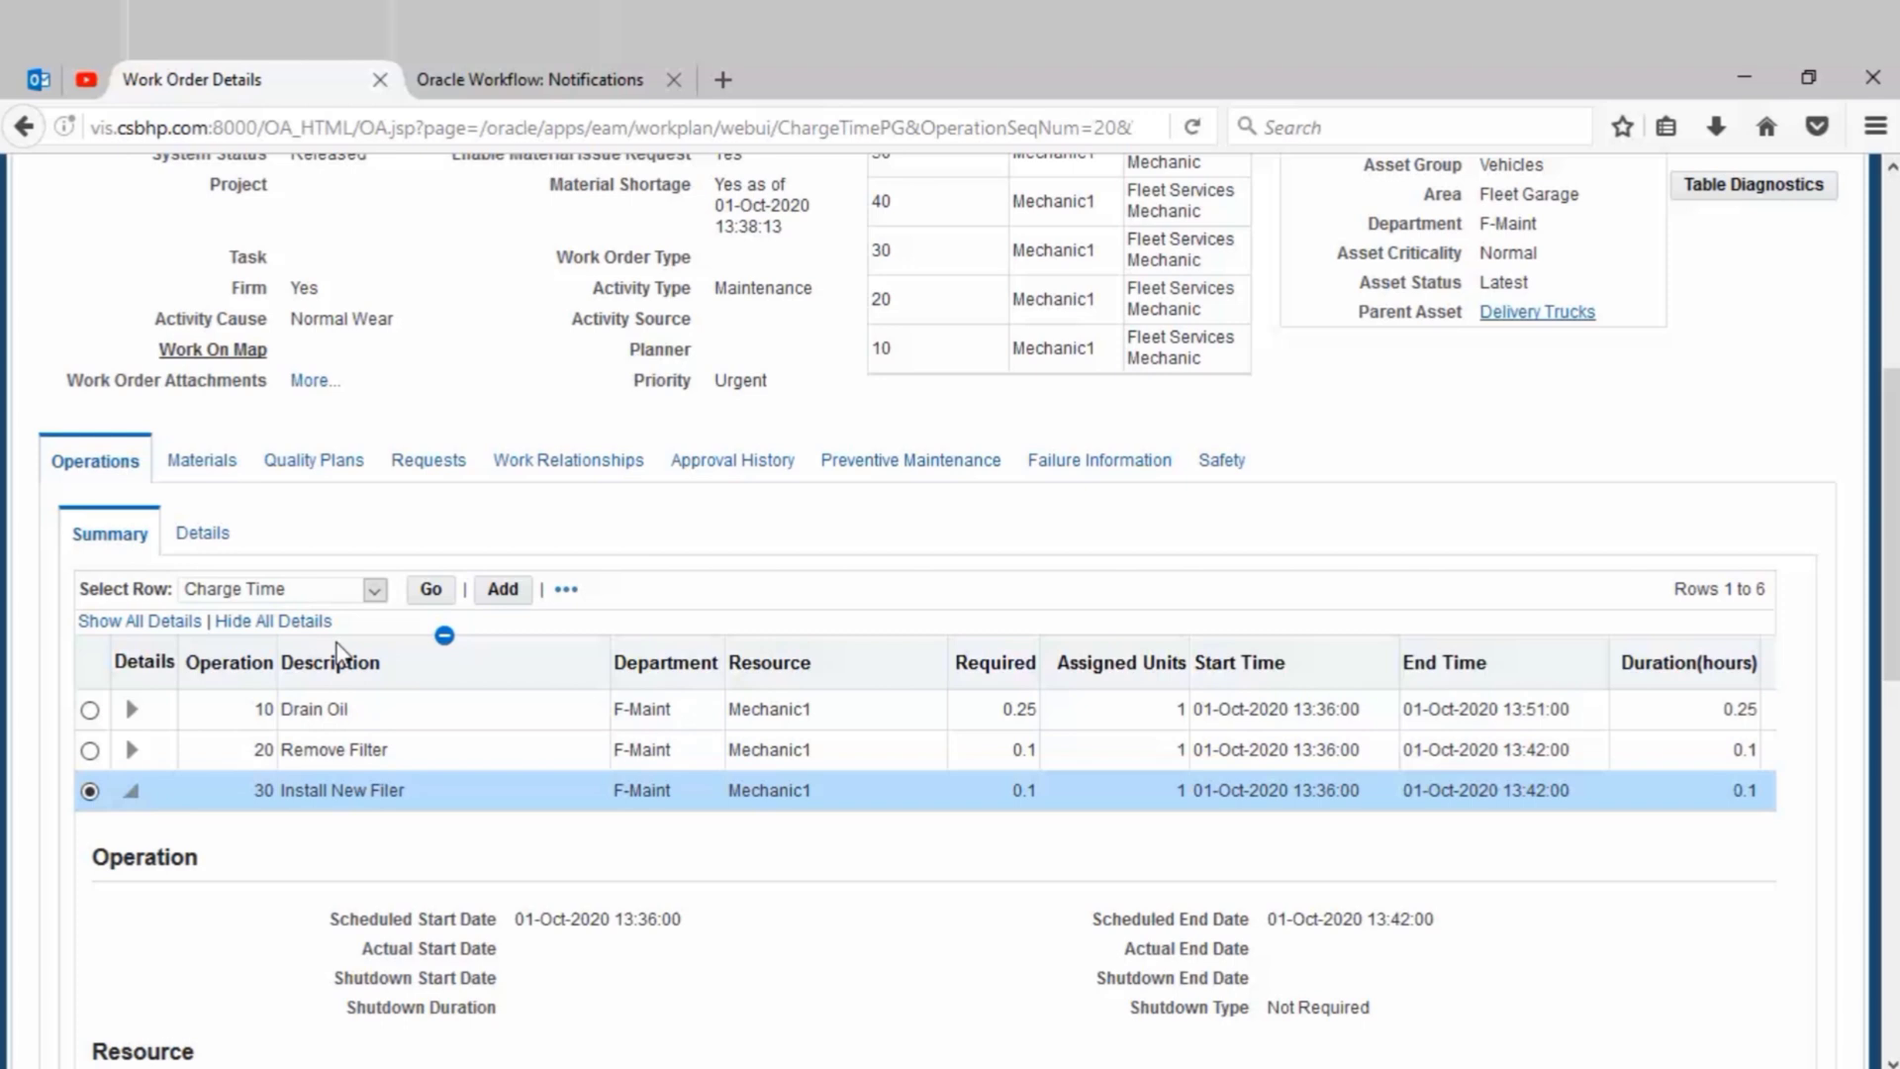
{"action": "left_click", "coordinate": [430, 590]}
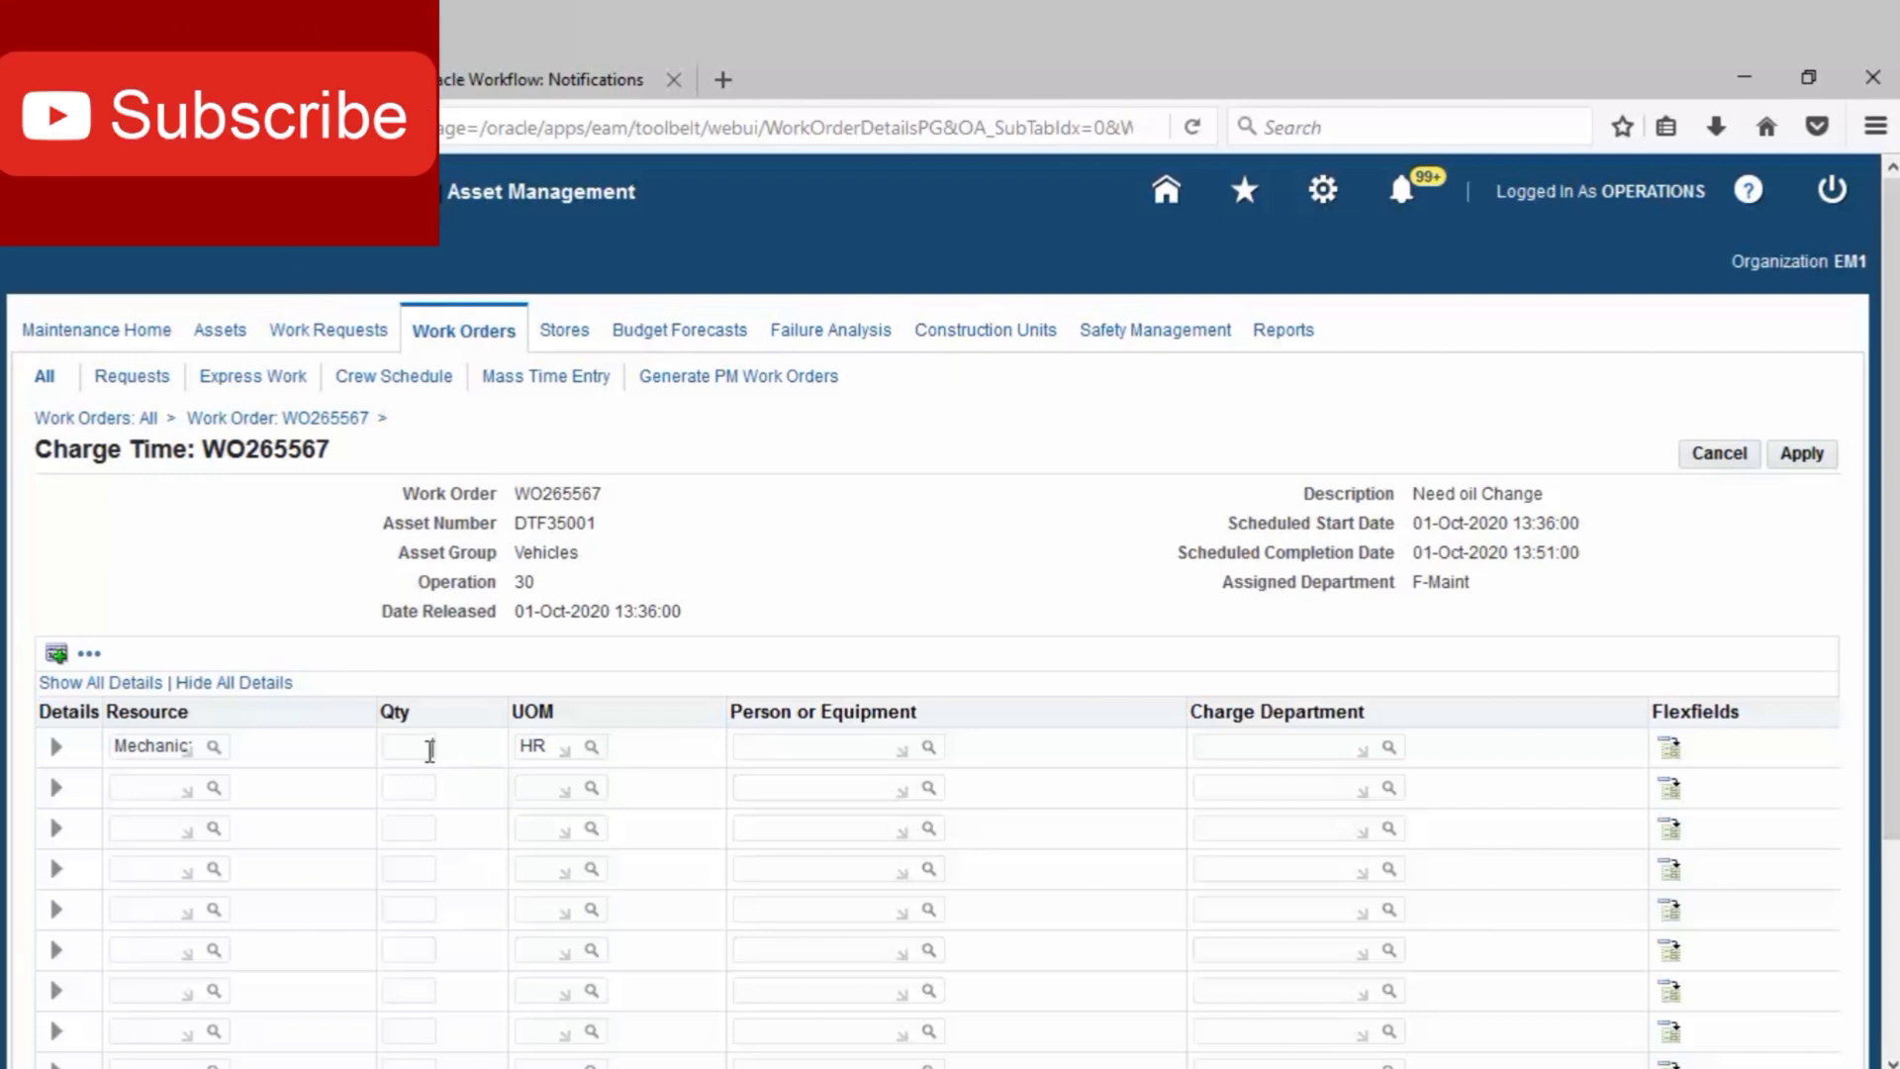
{"action": "left_click", "coordinate": [429, 751]}
{"action": "type", "text": "0.1"}
{"action": "key", "text": "Tab"}
{"action": "left_click", "coordinate": [1291, 749]}
{"action": "type", "text": "f"}
{"action": "key", "text": "Tab"}
{"action": "left_click", "coordinate": [1811, 461]}
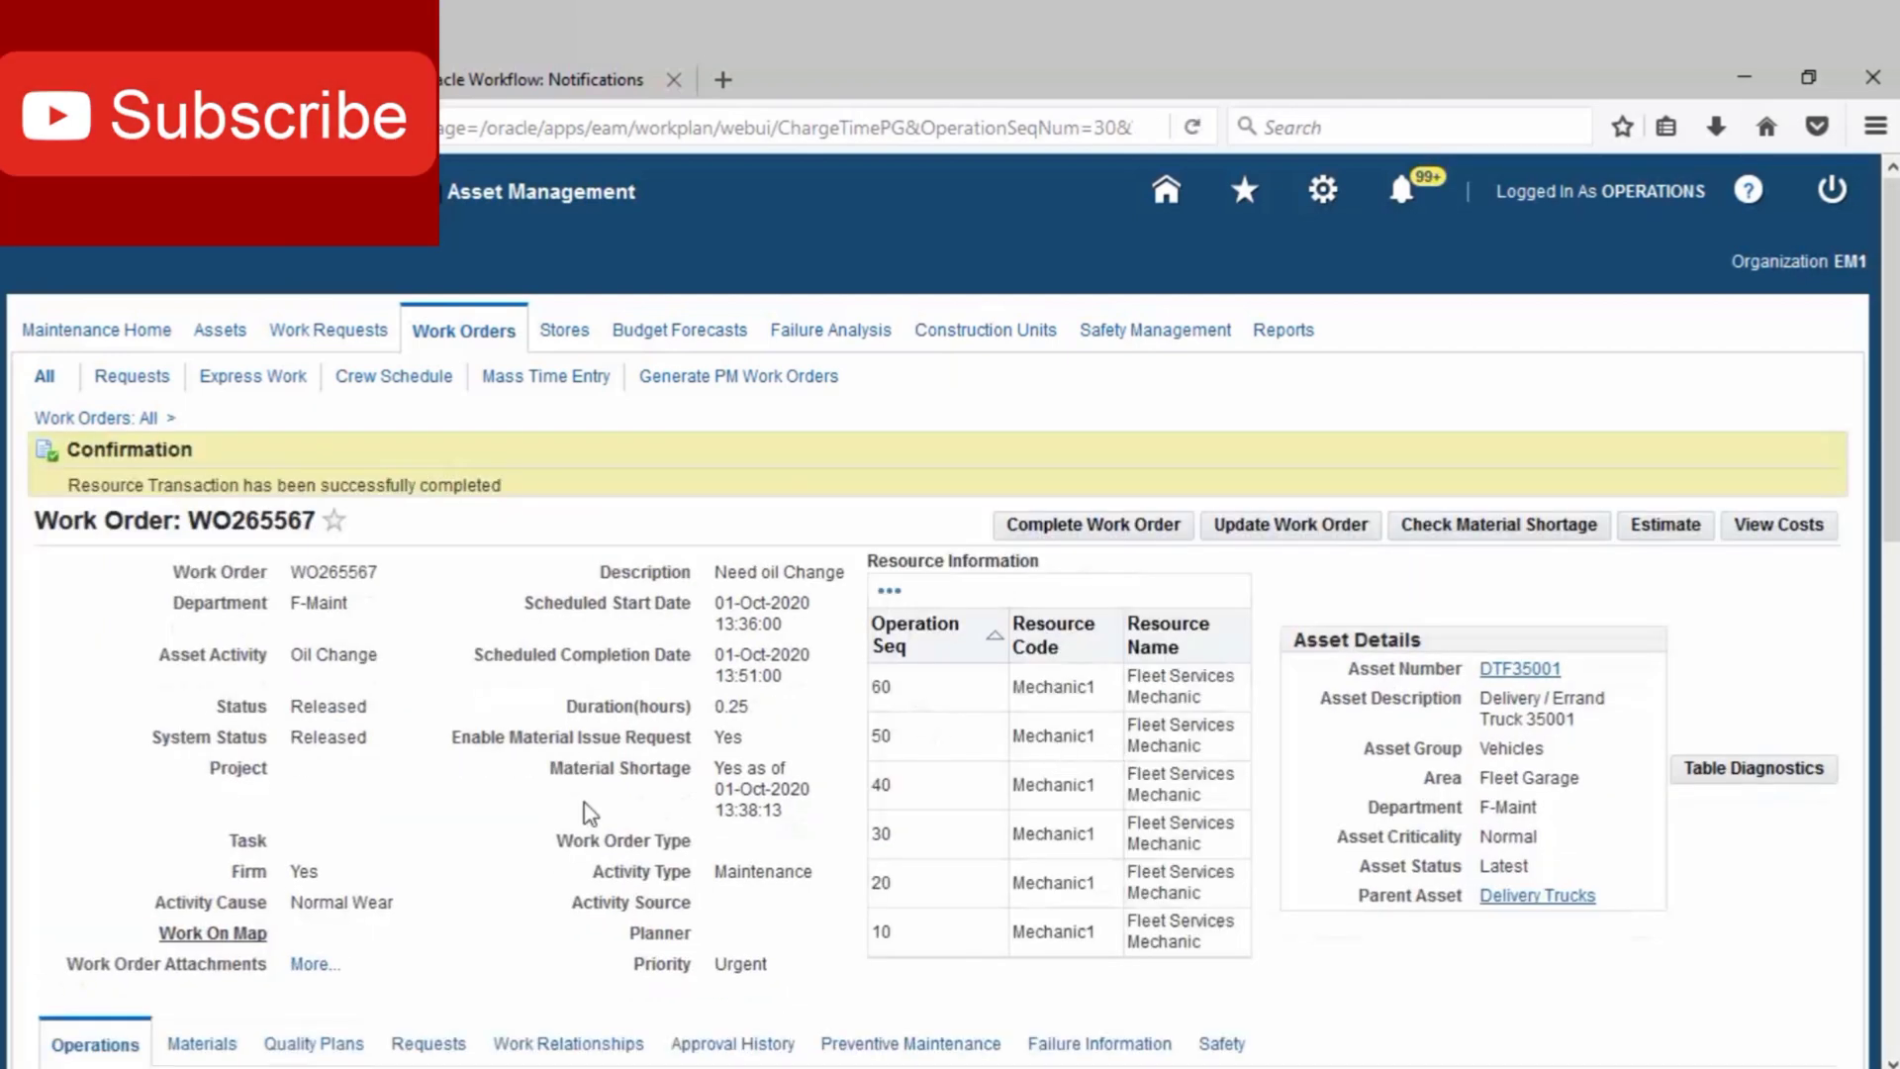
Issue the 5 allocated Shop Rags to WO265567 through Stores Material Issue.
{"action": "left_click", "coordinate": [561, 348]}
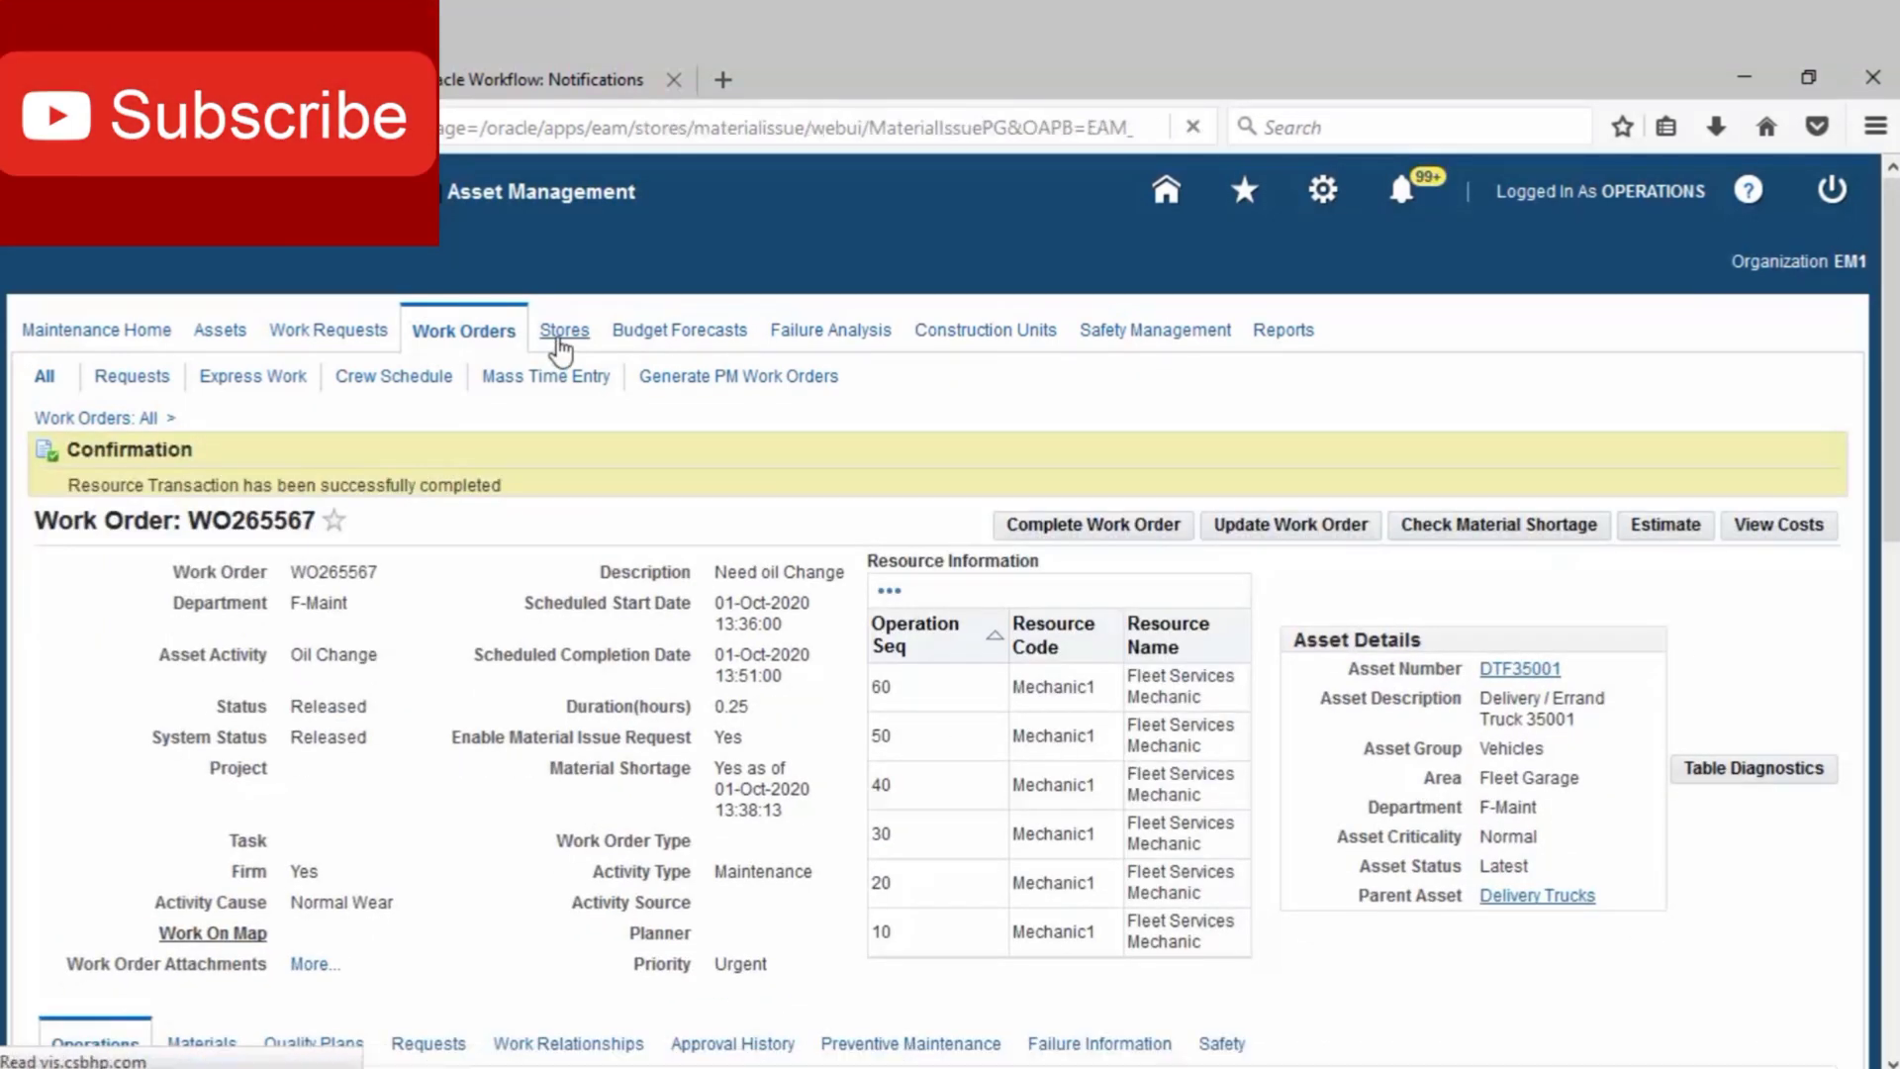
{"action": "left_click", "coordinate": [381, 614]}
{"action": "left_click", "coordinate": [231, 655]}
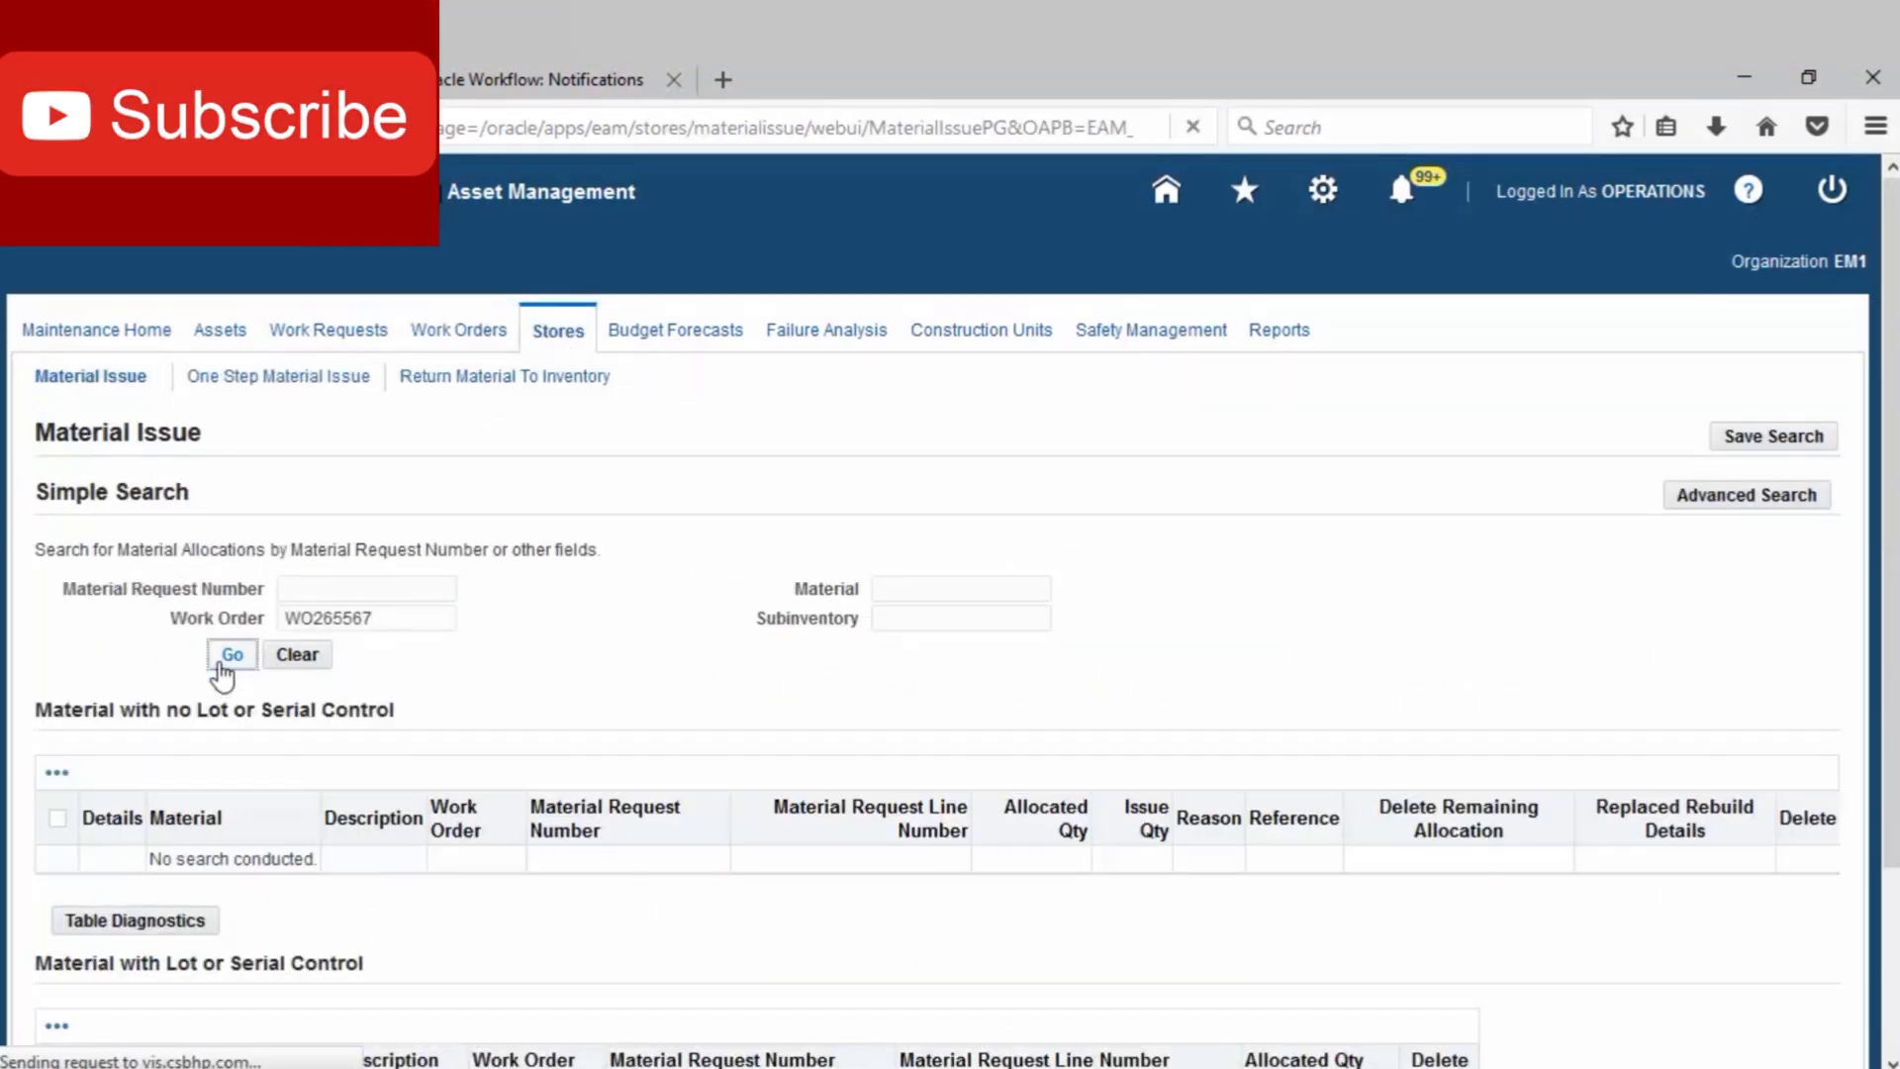
{"action": "left_click", "coordinate": [58, 898]}
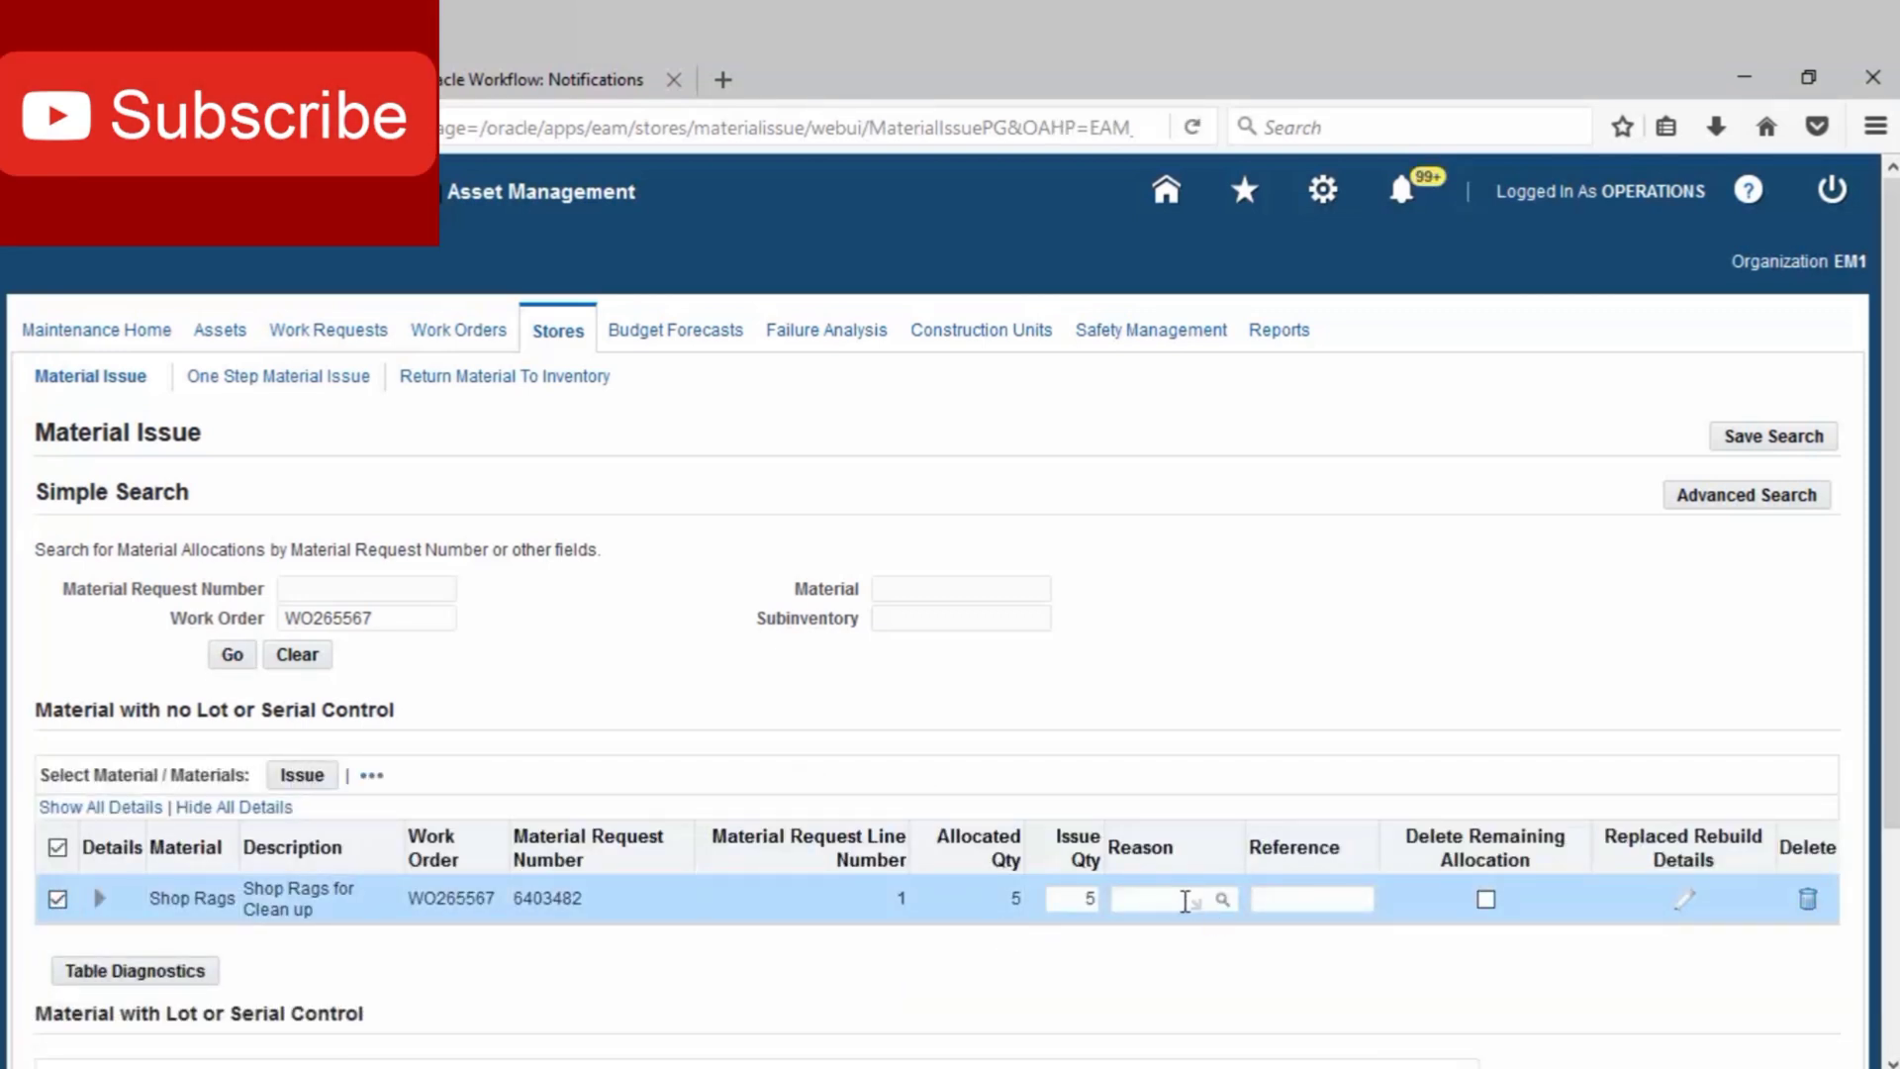
{"action": "left_click", "coordinate": [1186, 901]}
{"action": "left_click", "coordinate": [303, 776]}
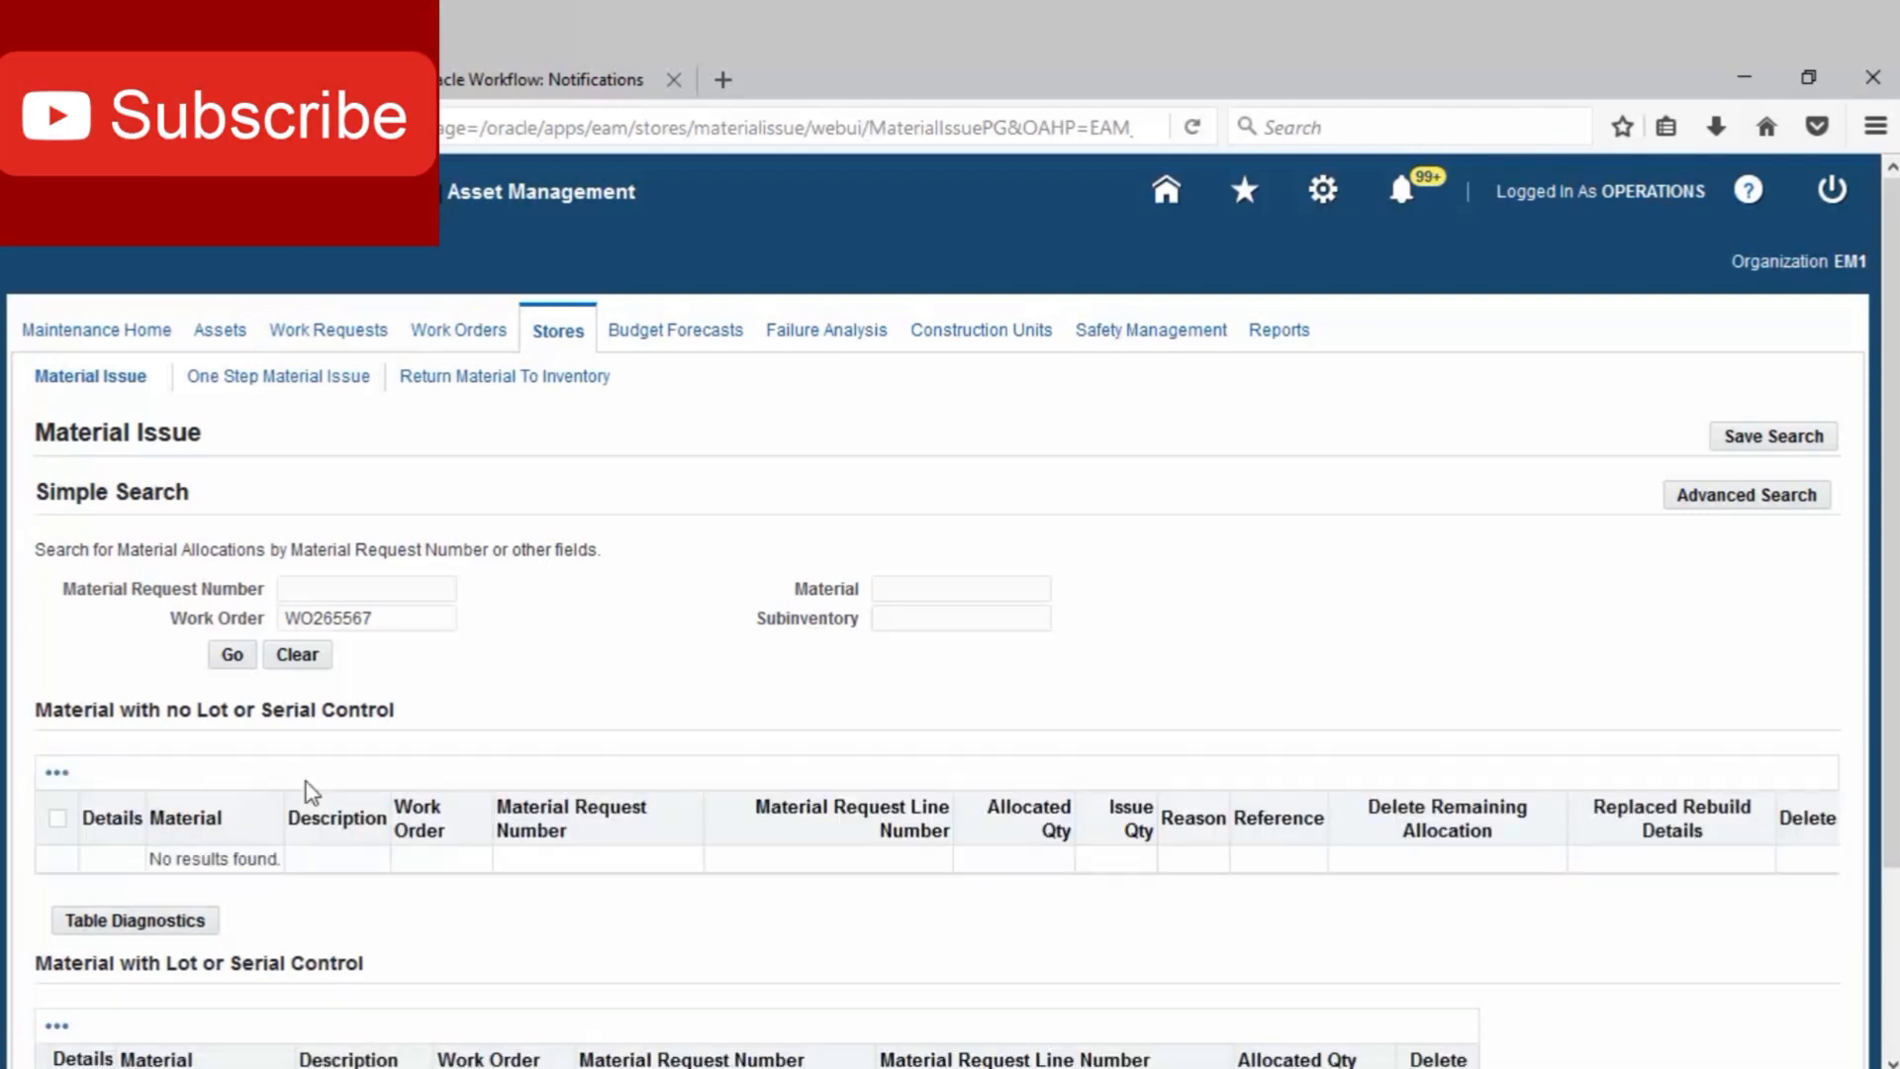
Reopen WO265567 and confirm its Materials tab shows the 5 shop rags issued.
{"action": "left_click", "coordinate": [460, 336]}
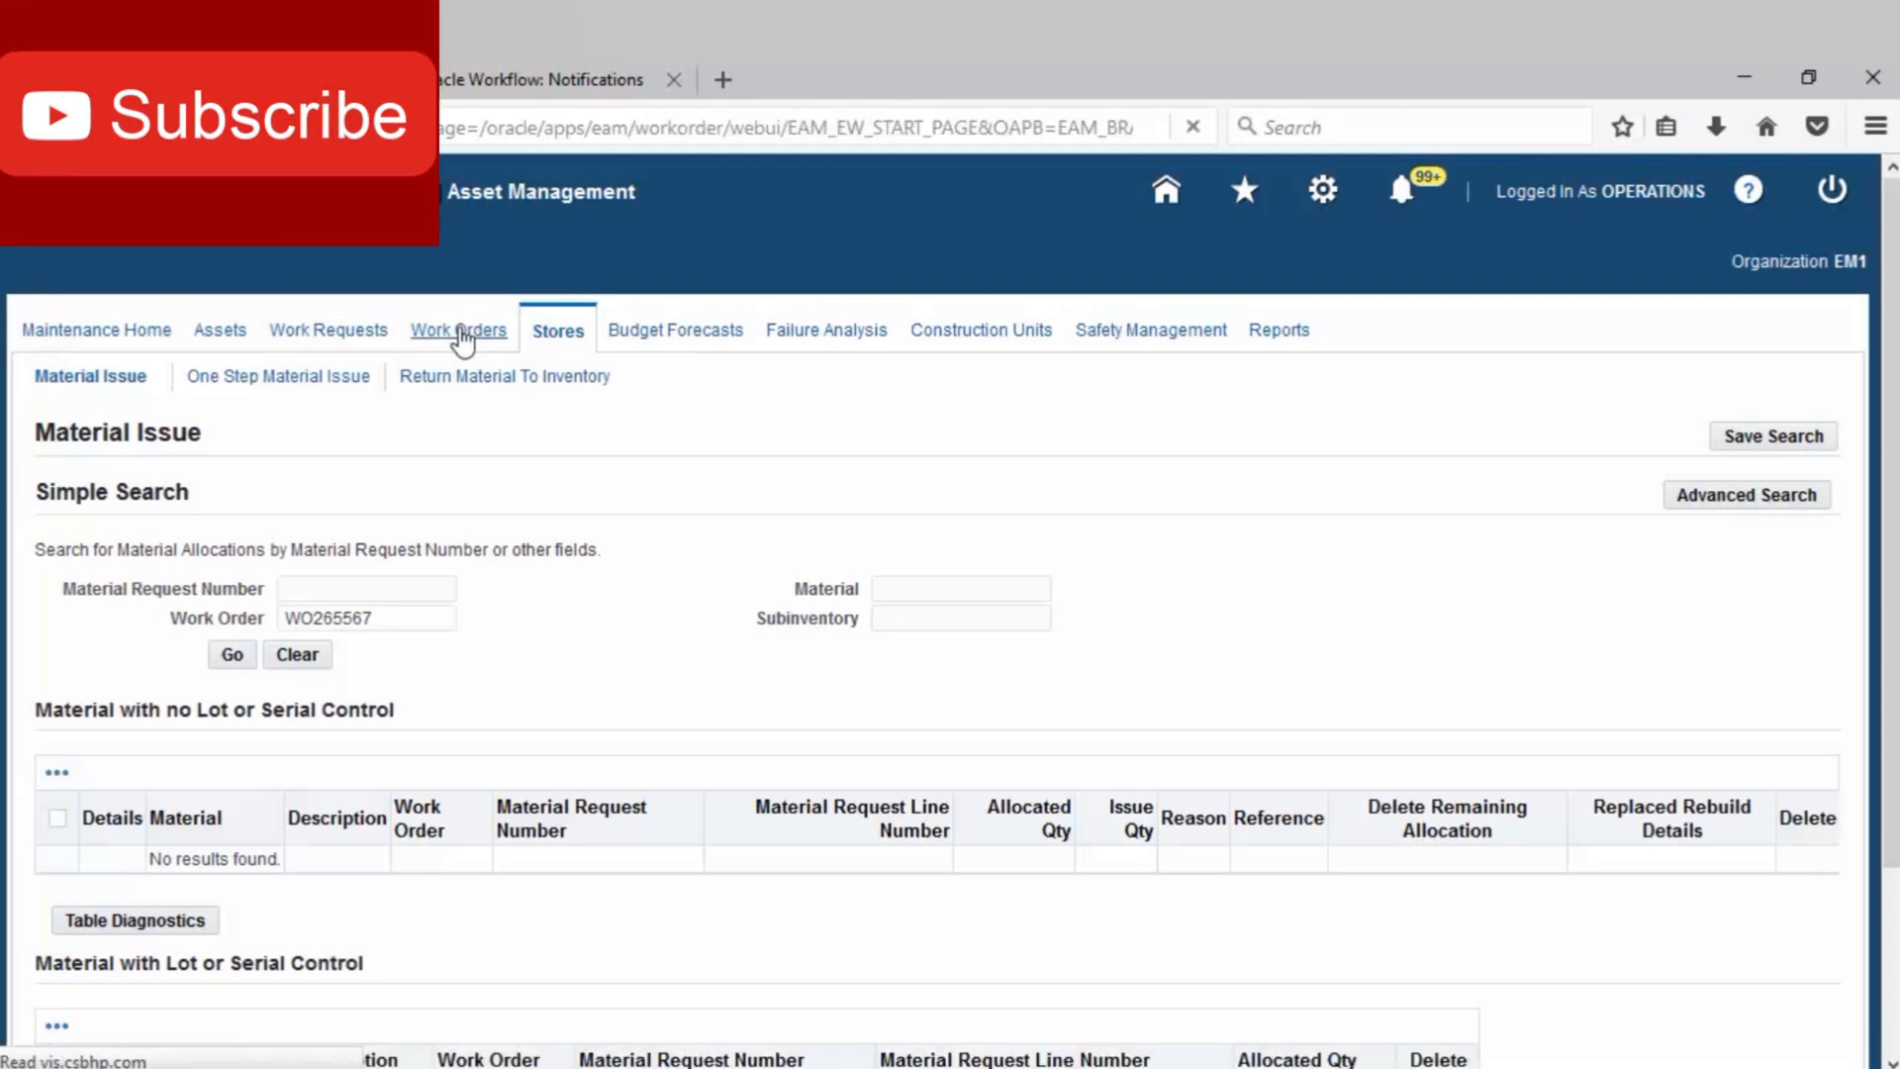
{"action": "type", "text": "WO265567"}
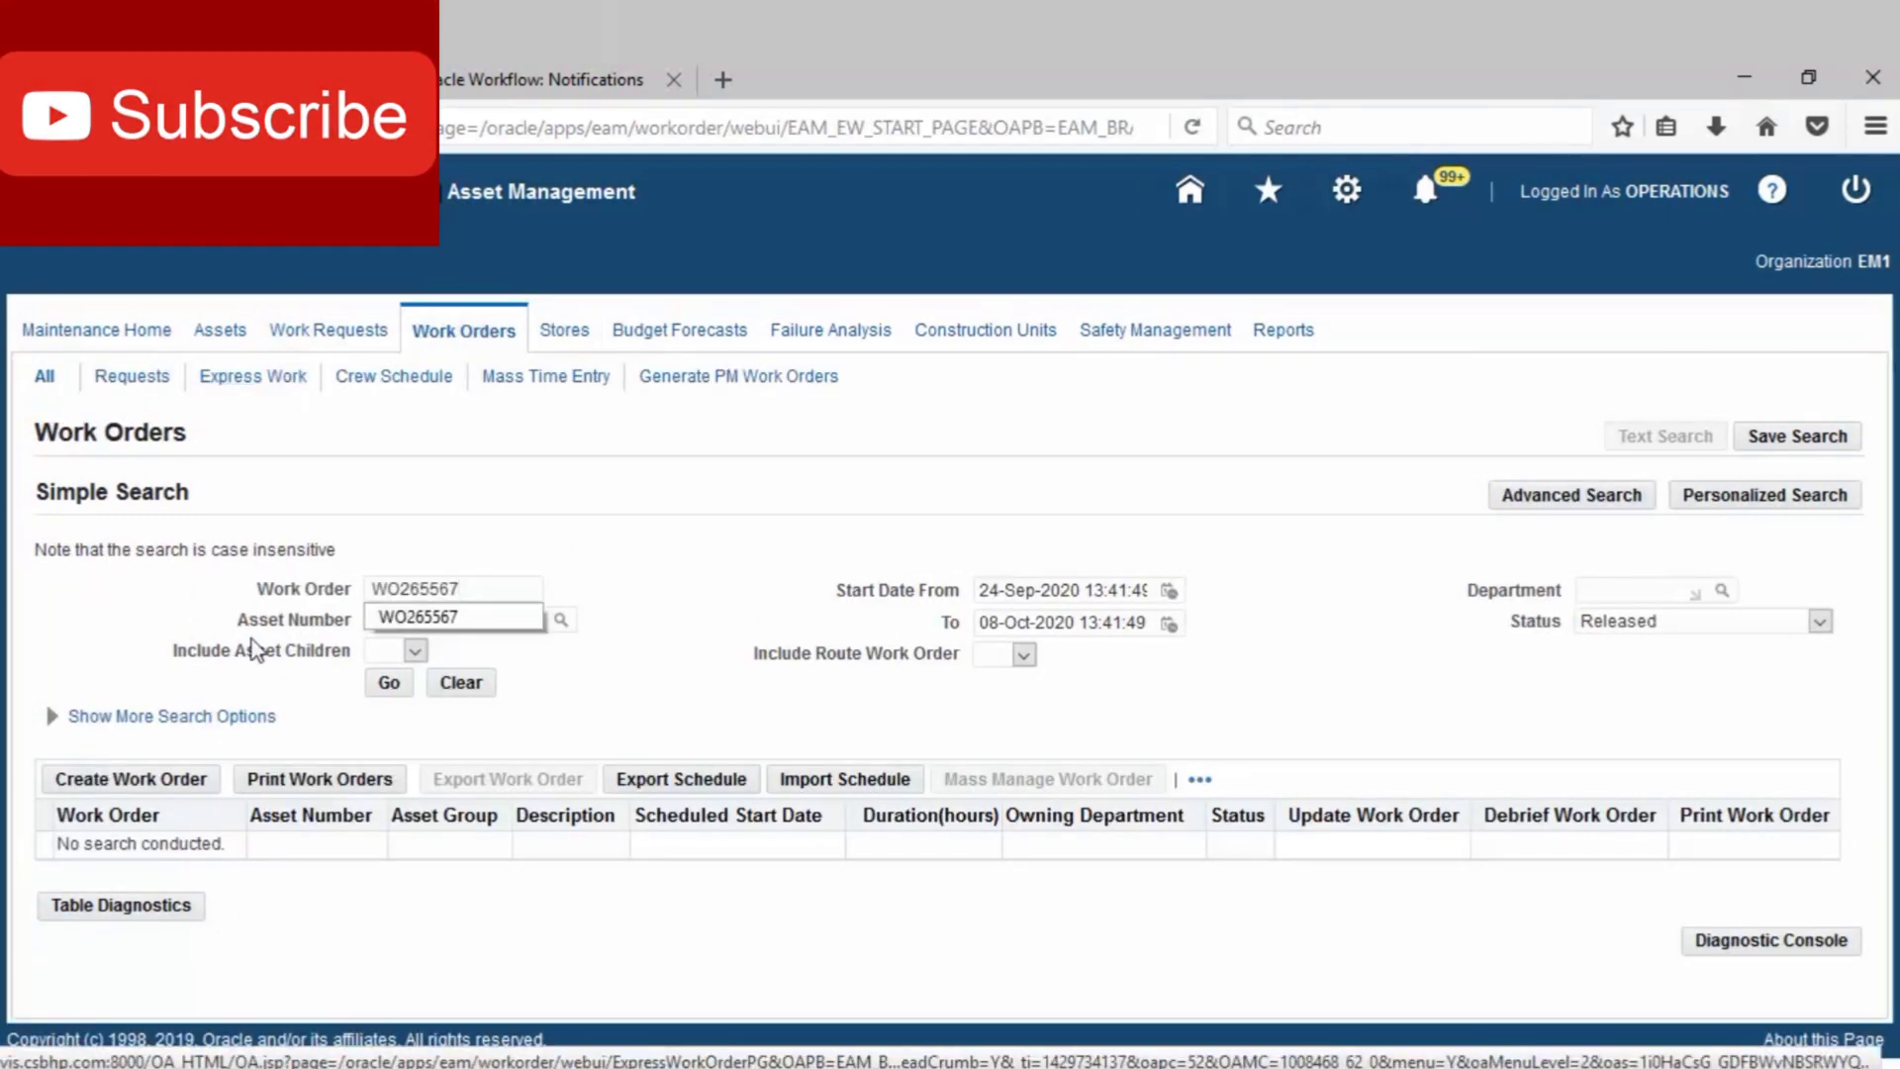
{"action": "left_click", "coordinate": [389, 683]}
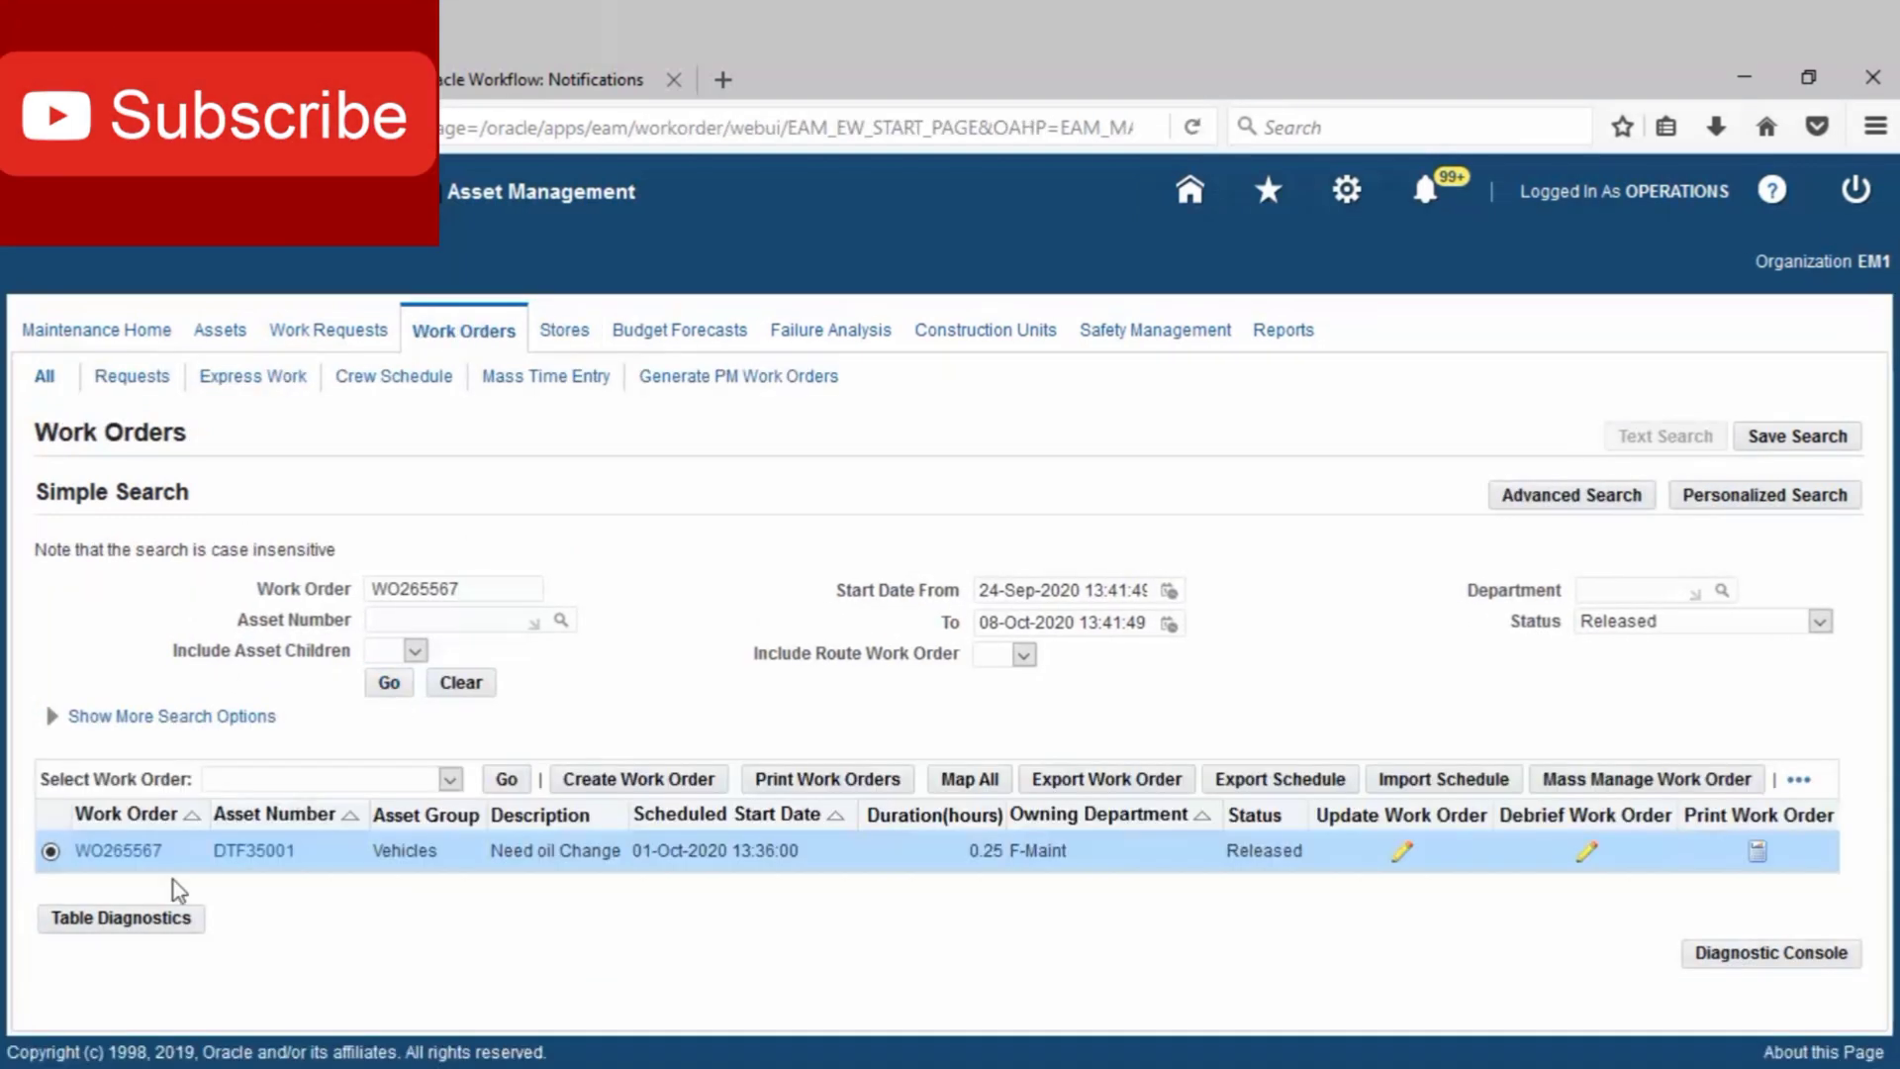
{"action": "left_click", "coordinate": [117, 850]}
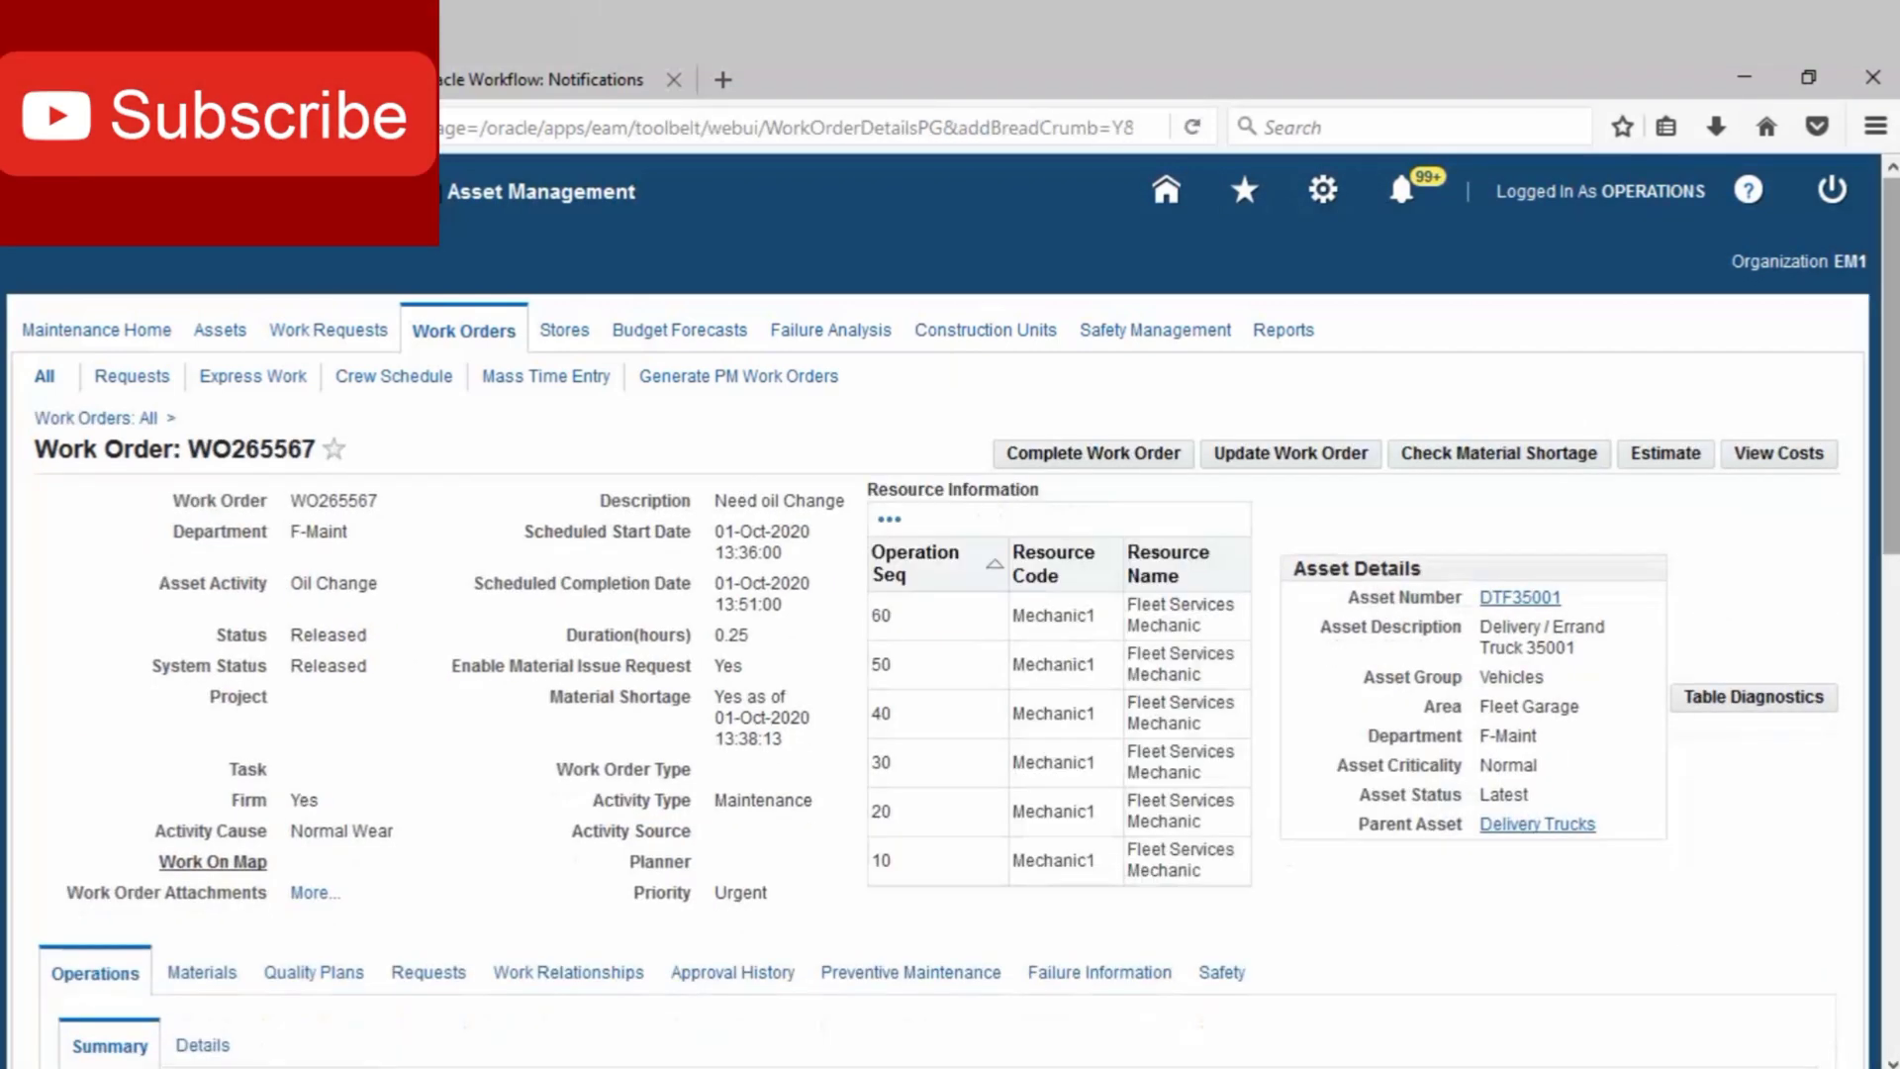
{"action": "scroll", "coordinate": [130, 867], "scroll_direction": "down", "scroll_amount": 5}
{"action": "left_click", "coordinate": [188, 465]}
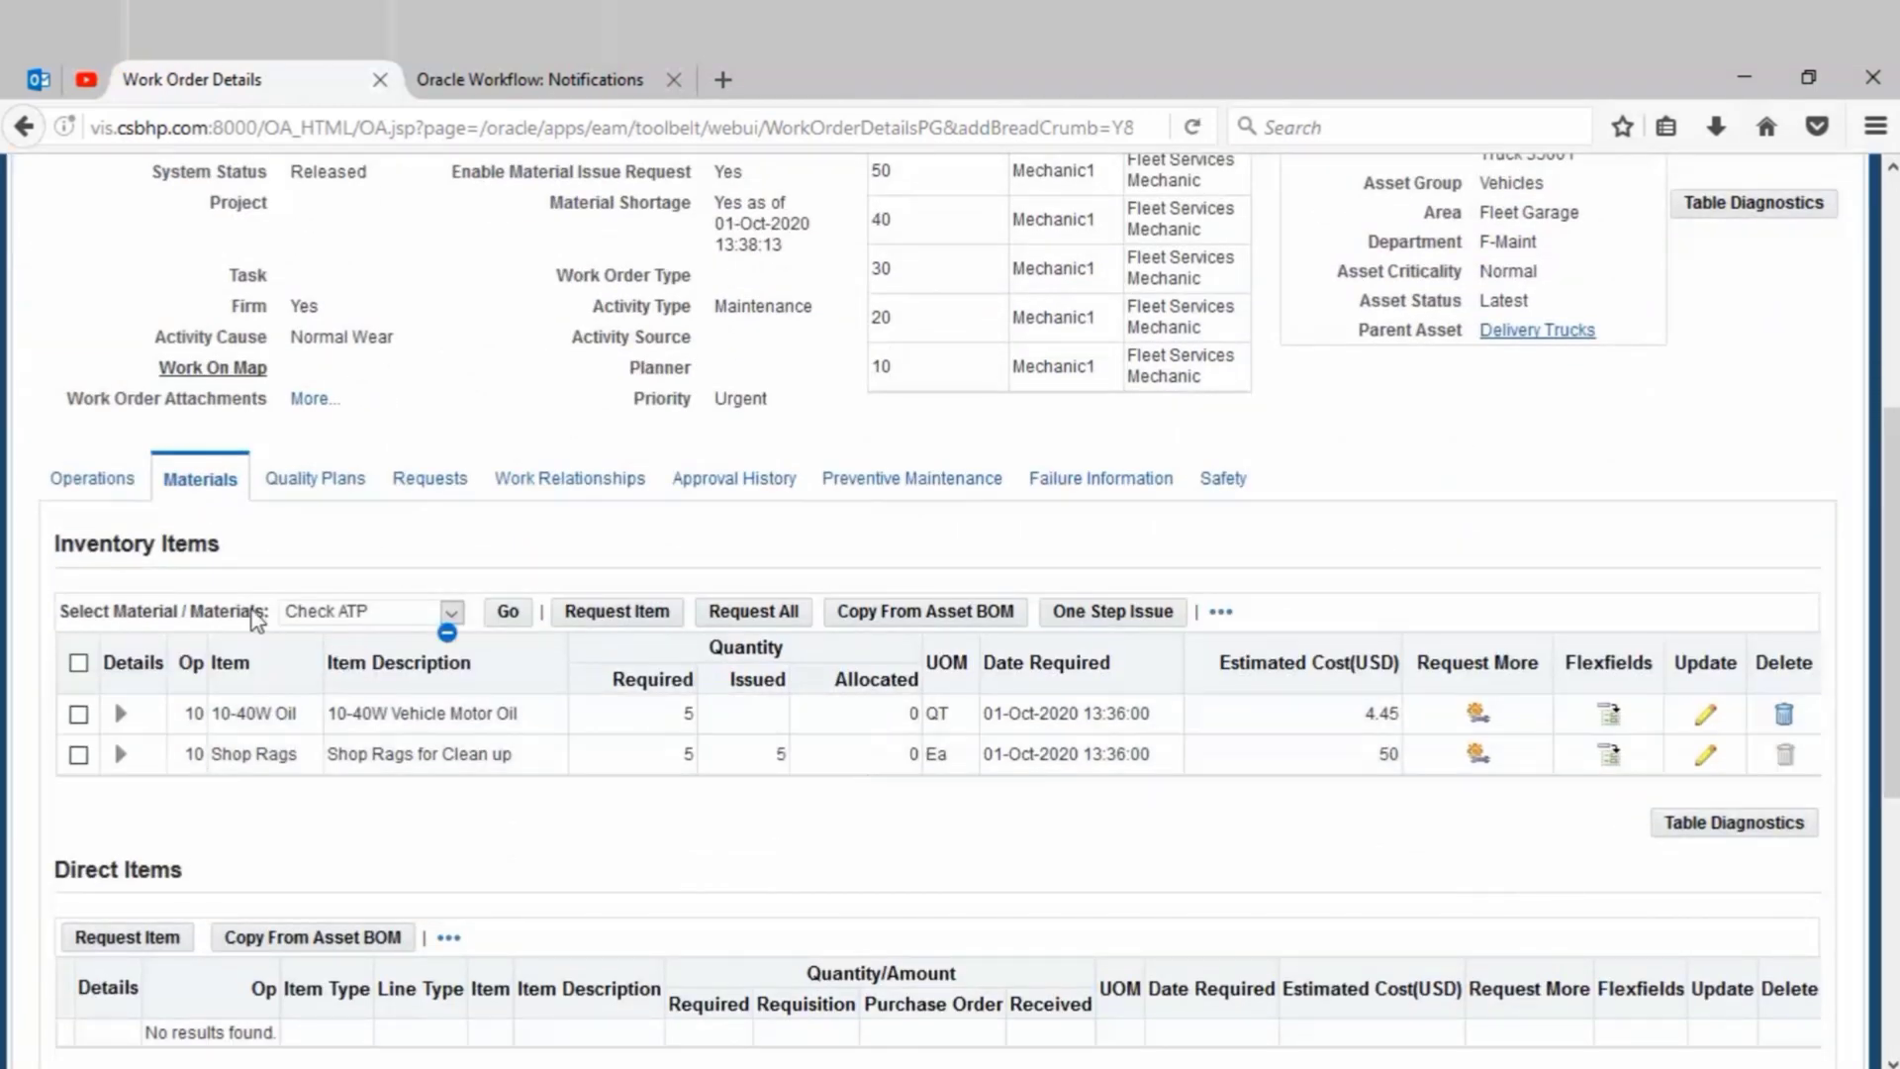
{"action": "scroll", "coordinate": [1895, 633], "scroll_direction": "down", "scroll_amount": 2}
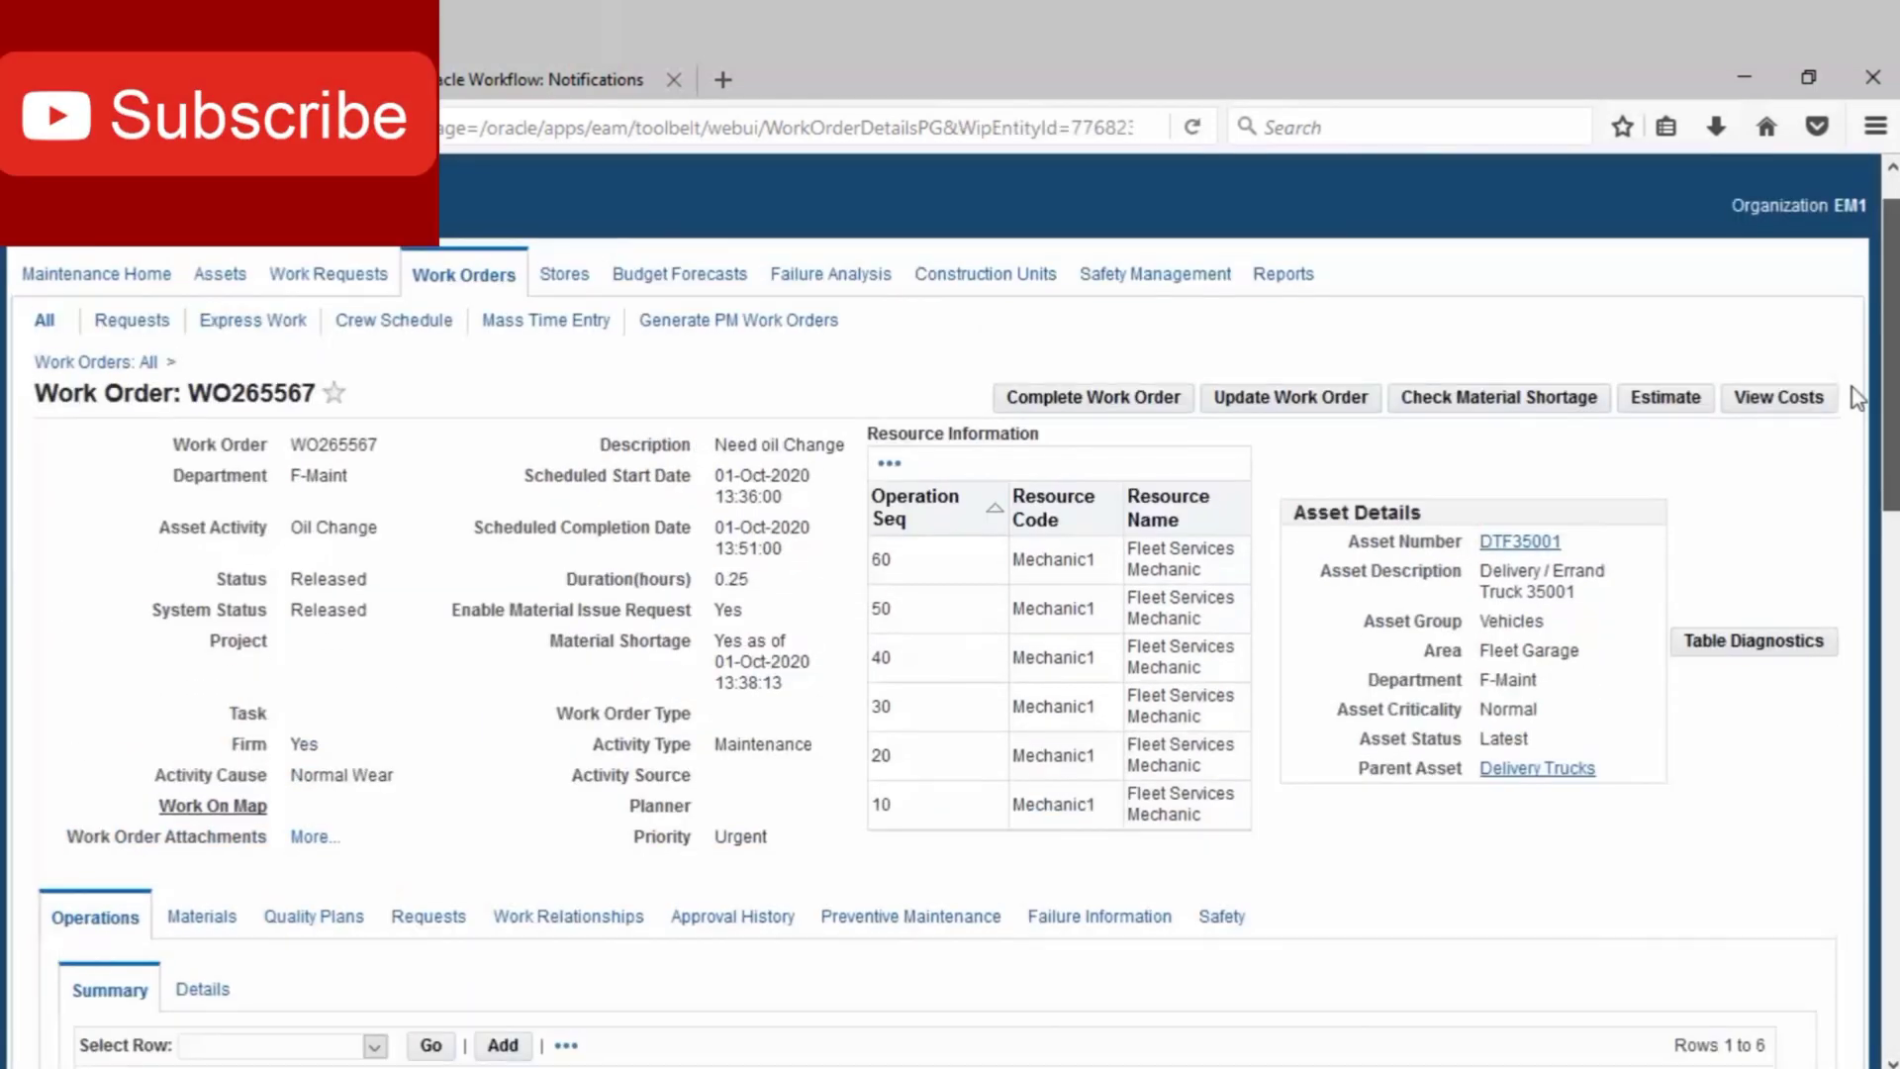
Review WO265567's 61.25 USD cost breakdown and transactions, then return to its details page.
{"action": "left_click", "coordinate": [1665, 420]}
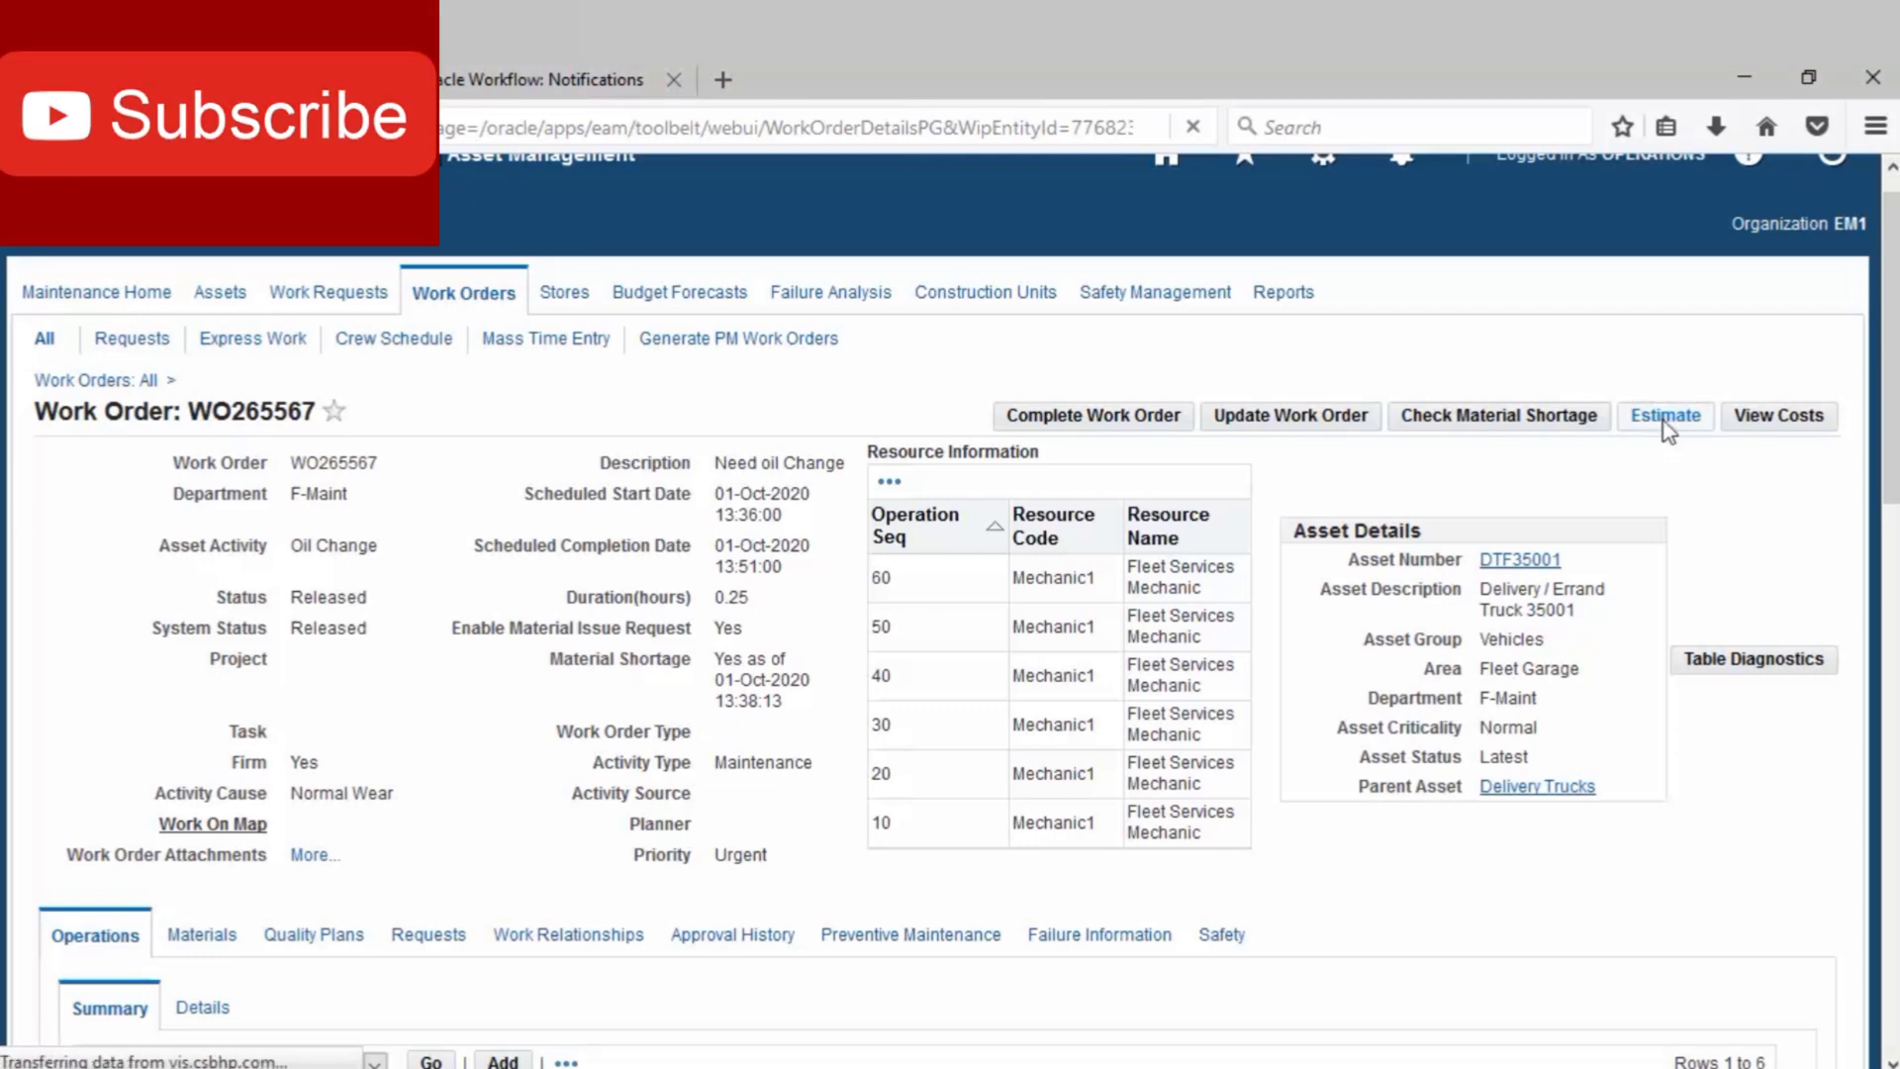
{"action": "left_click", "coordinate": [1766, 541]}
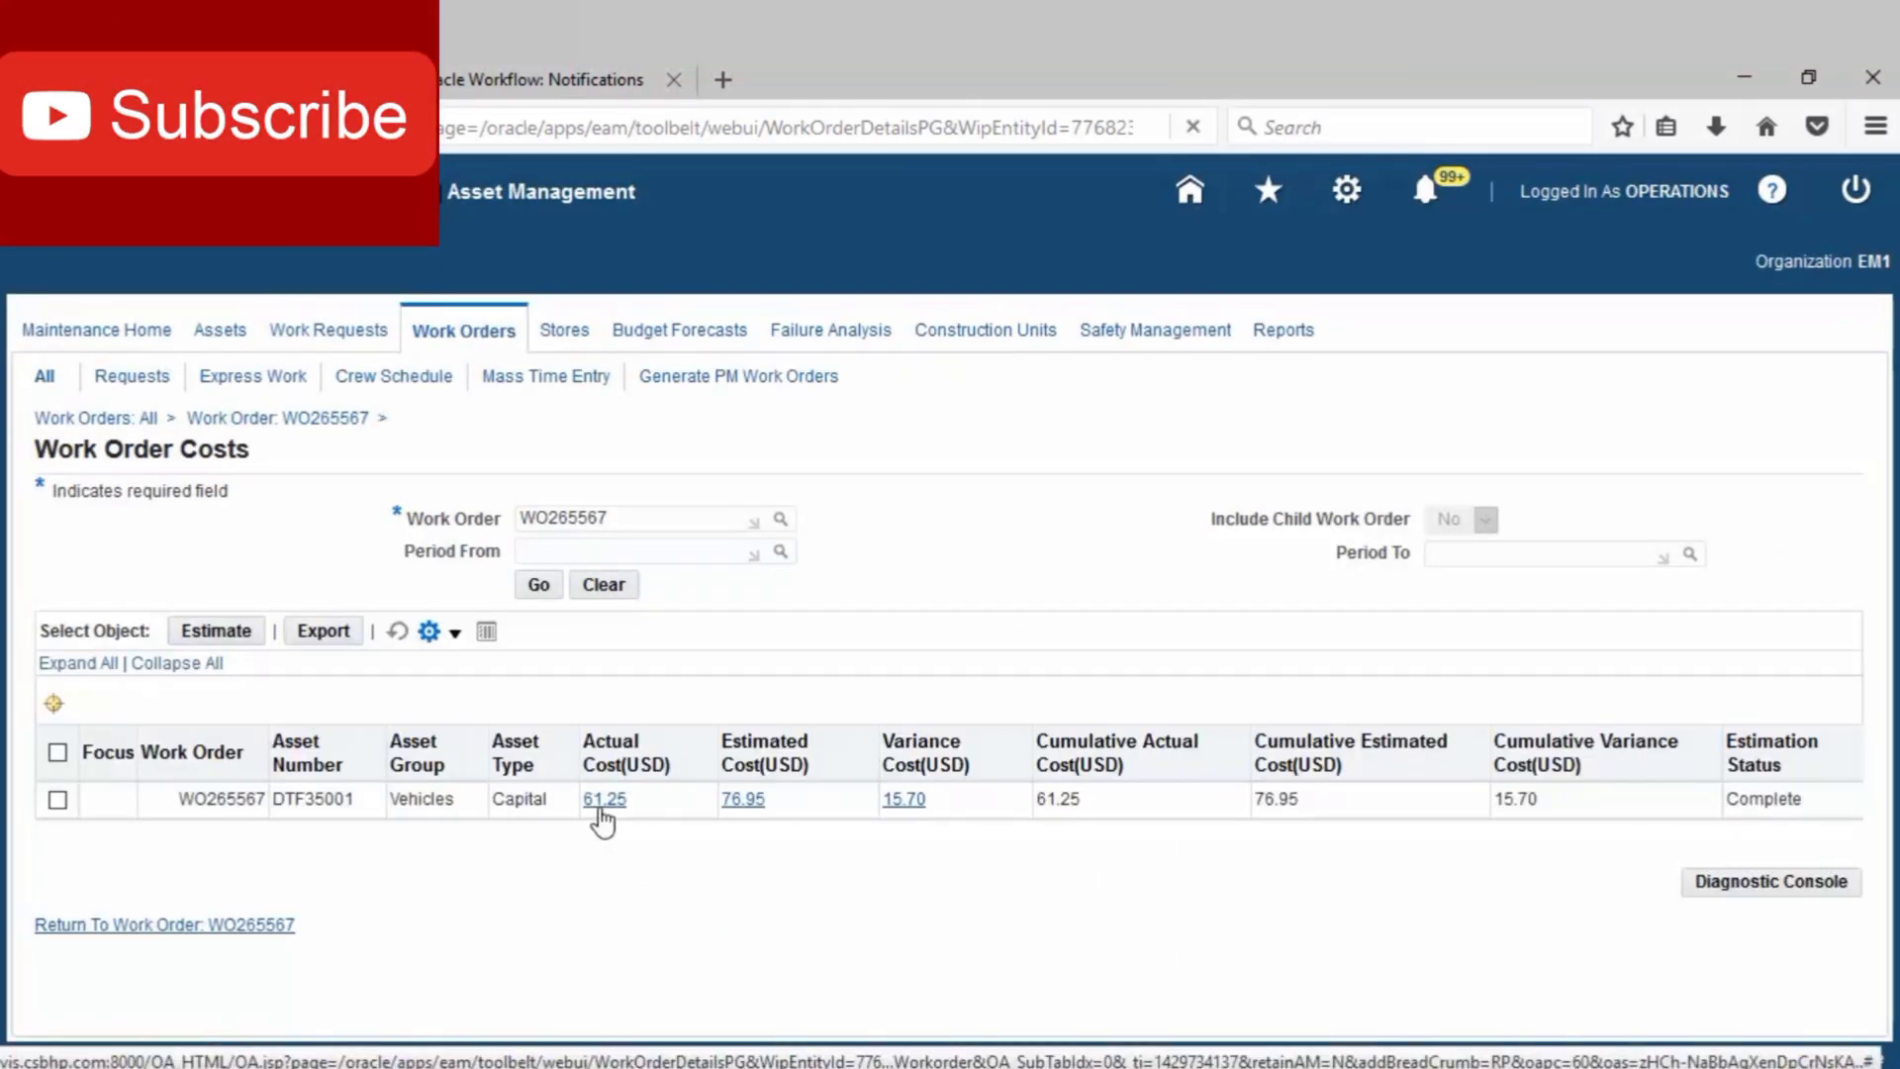
{"action": "left_click", "coordinate": [604, 802]}
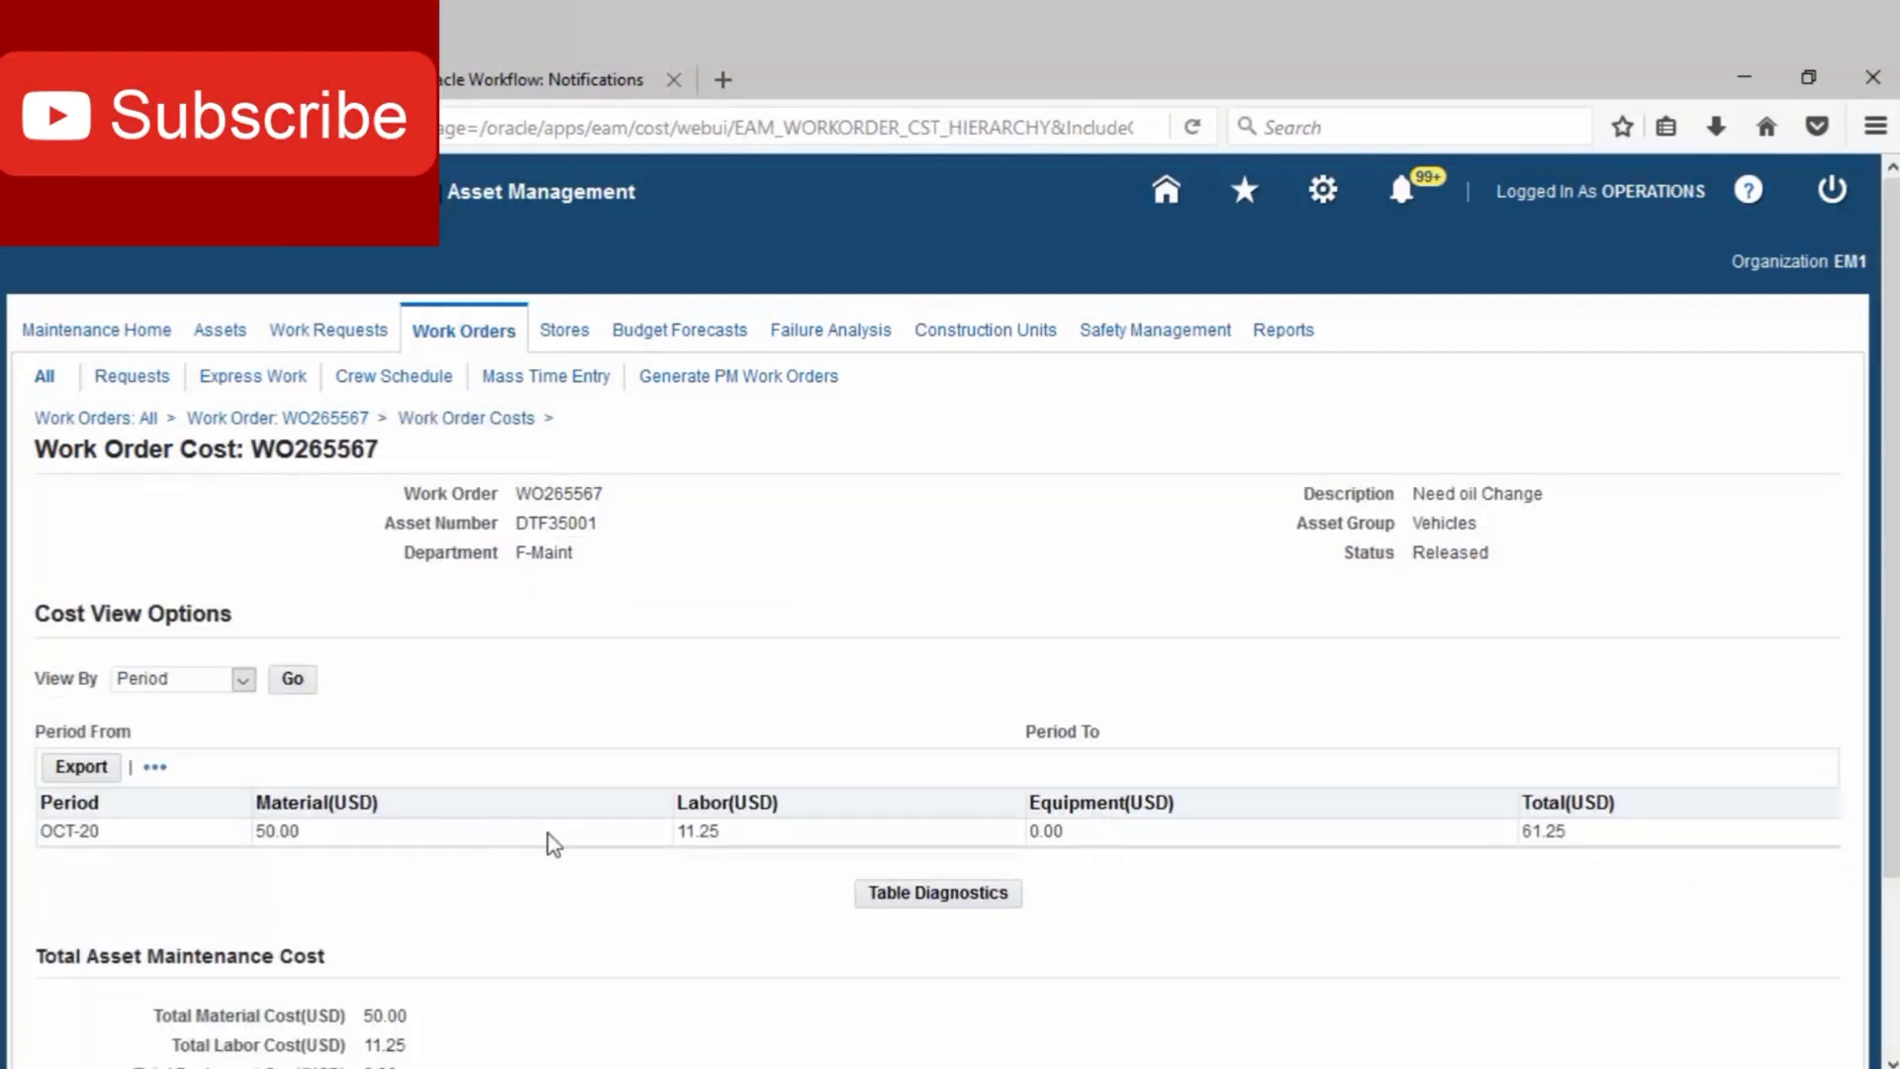
{"action": "scroll", "coordinate": [983, 831], "scroll_direction": "down", "scroll_amount": 3}
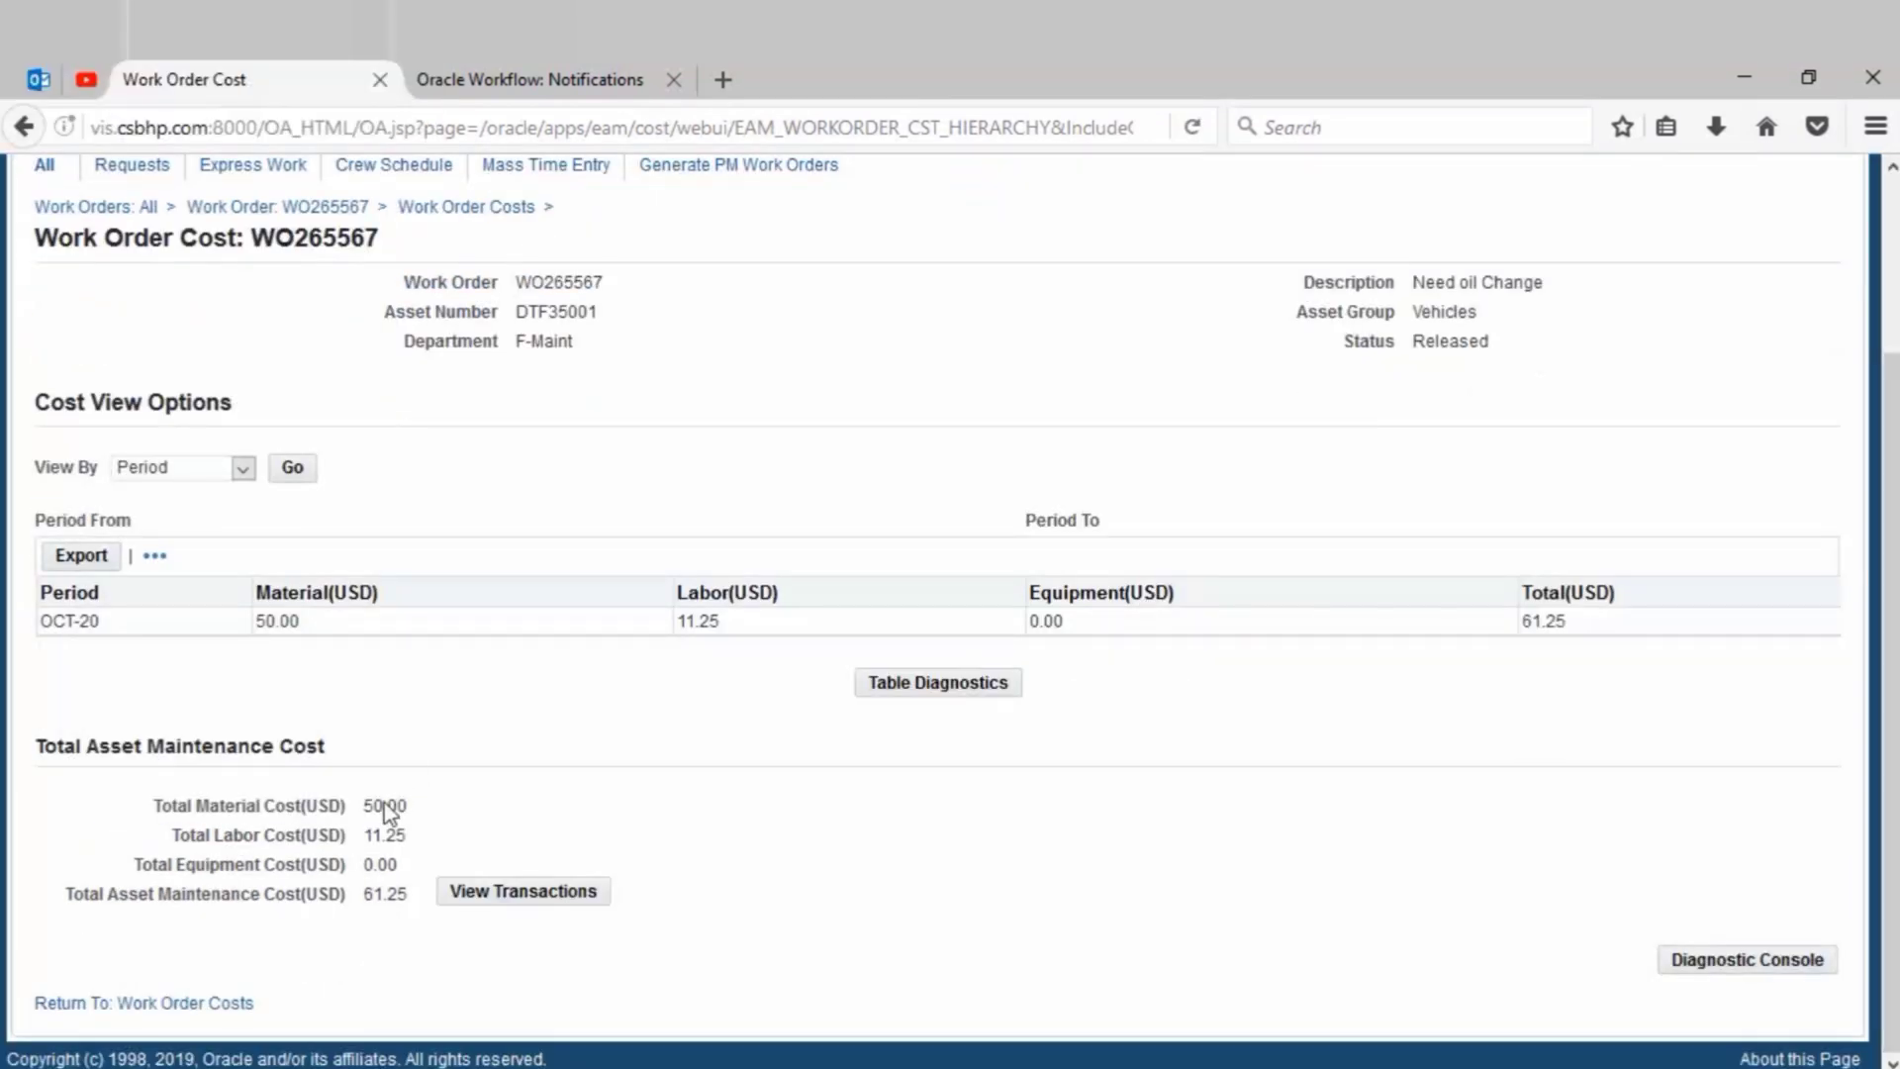
{"action": "left_click", "coordinate": [484, 895]}
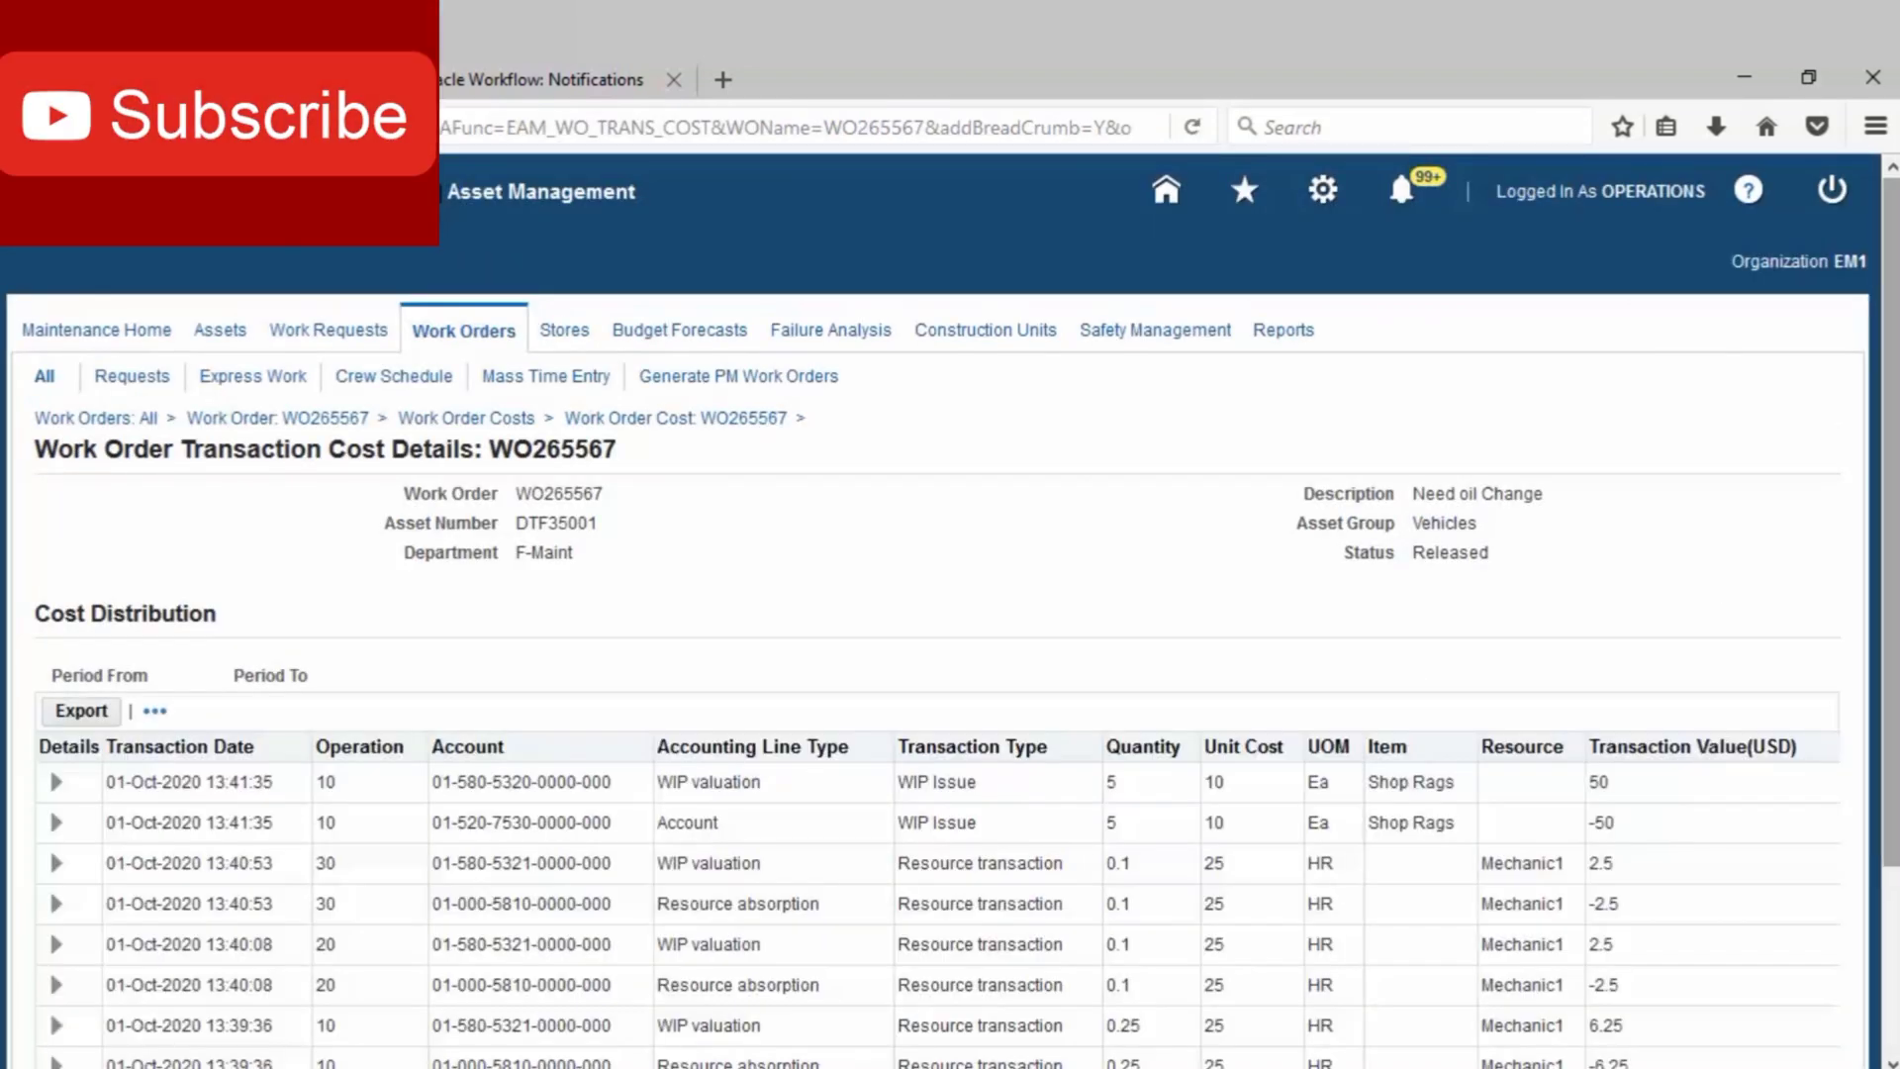
{"action": "scroll", "coordinate": [1405, 673], "scroll_direction": "down", "scroll_amount": 1}
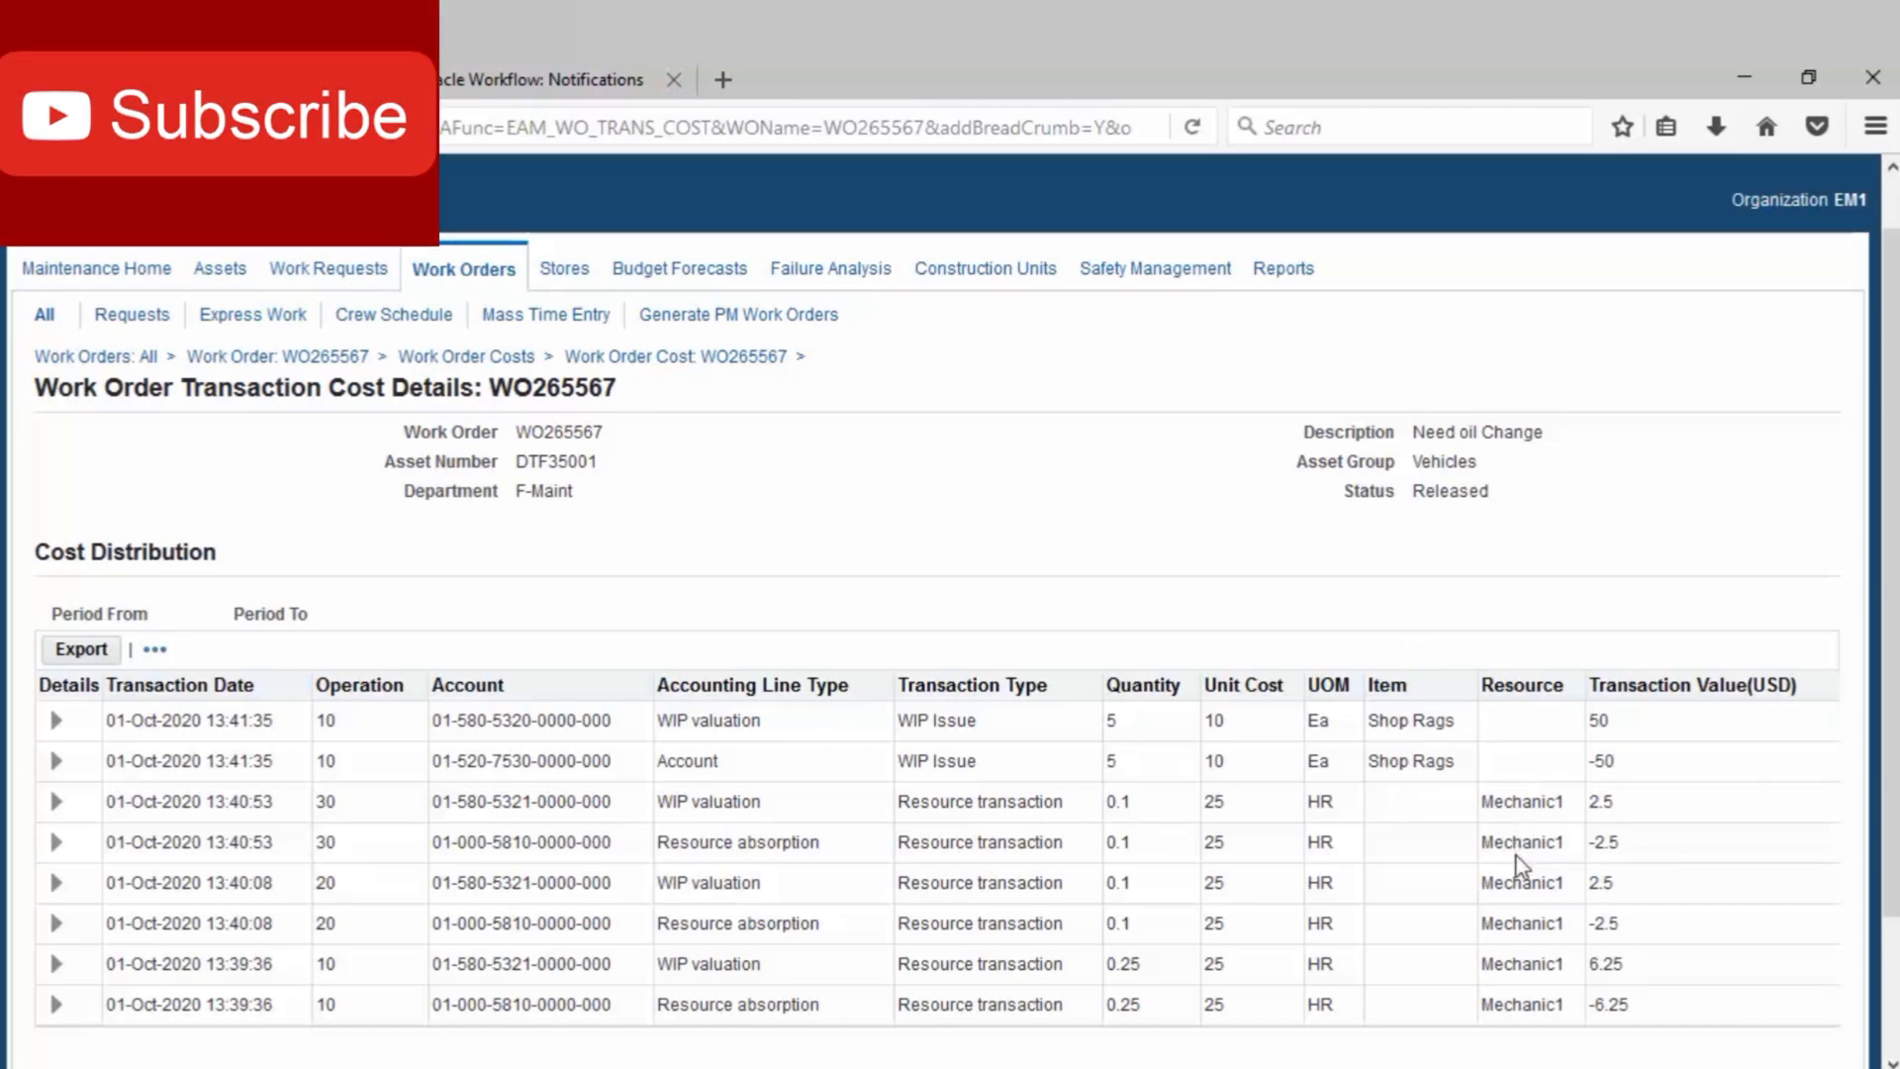
{"action": "scroll", "coordinate": [1583, 693], "scroll_direction": "down", "scroll_amount": 3}
{"action": "scroll", "coordinate": [1892, 653], "scroll_direction": "up", "scroll_amount": 4}
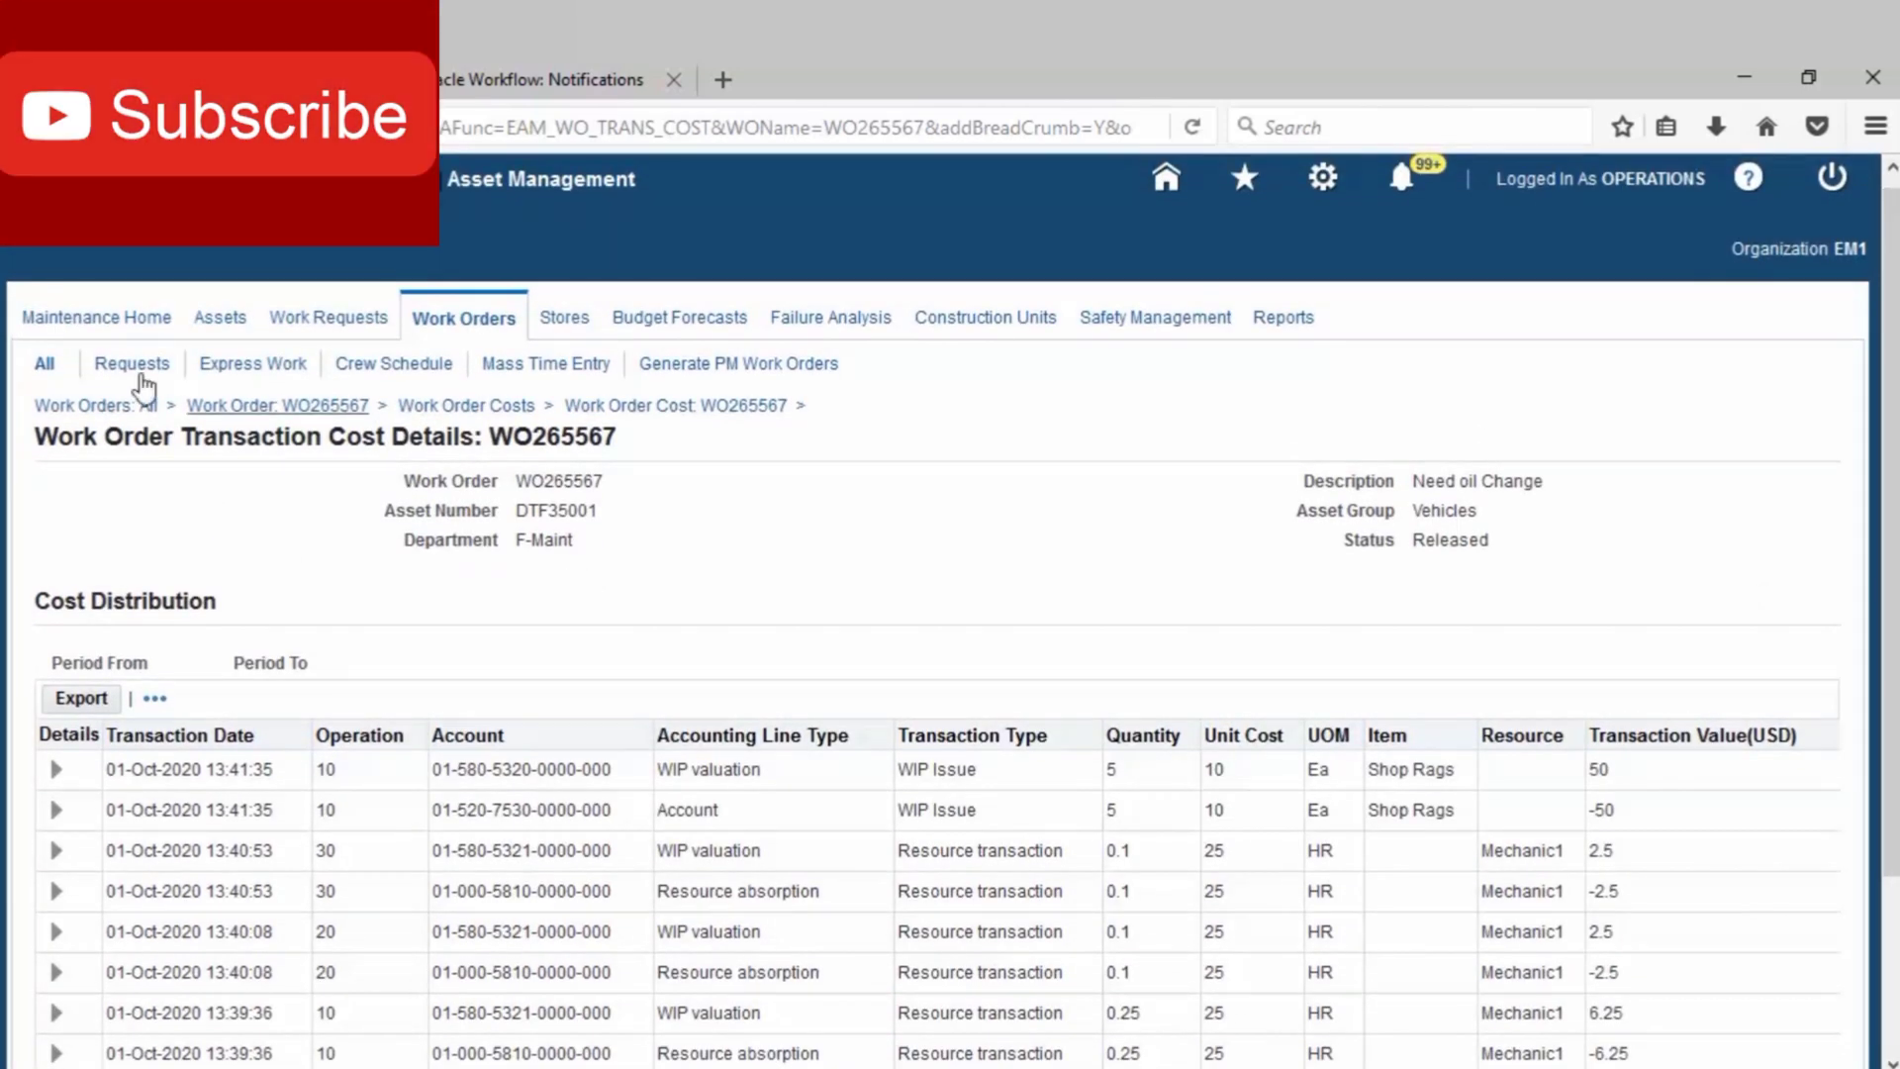
{"action": "left_click", "coordinate": [265, 406]}
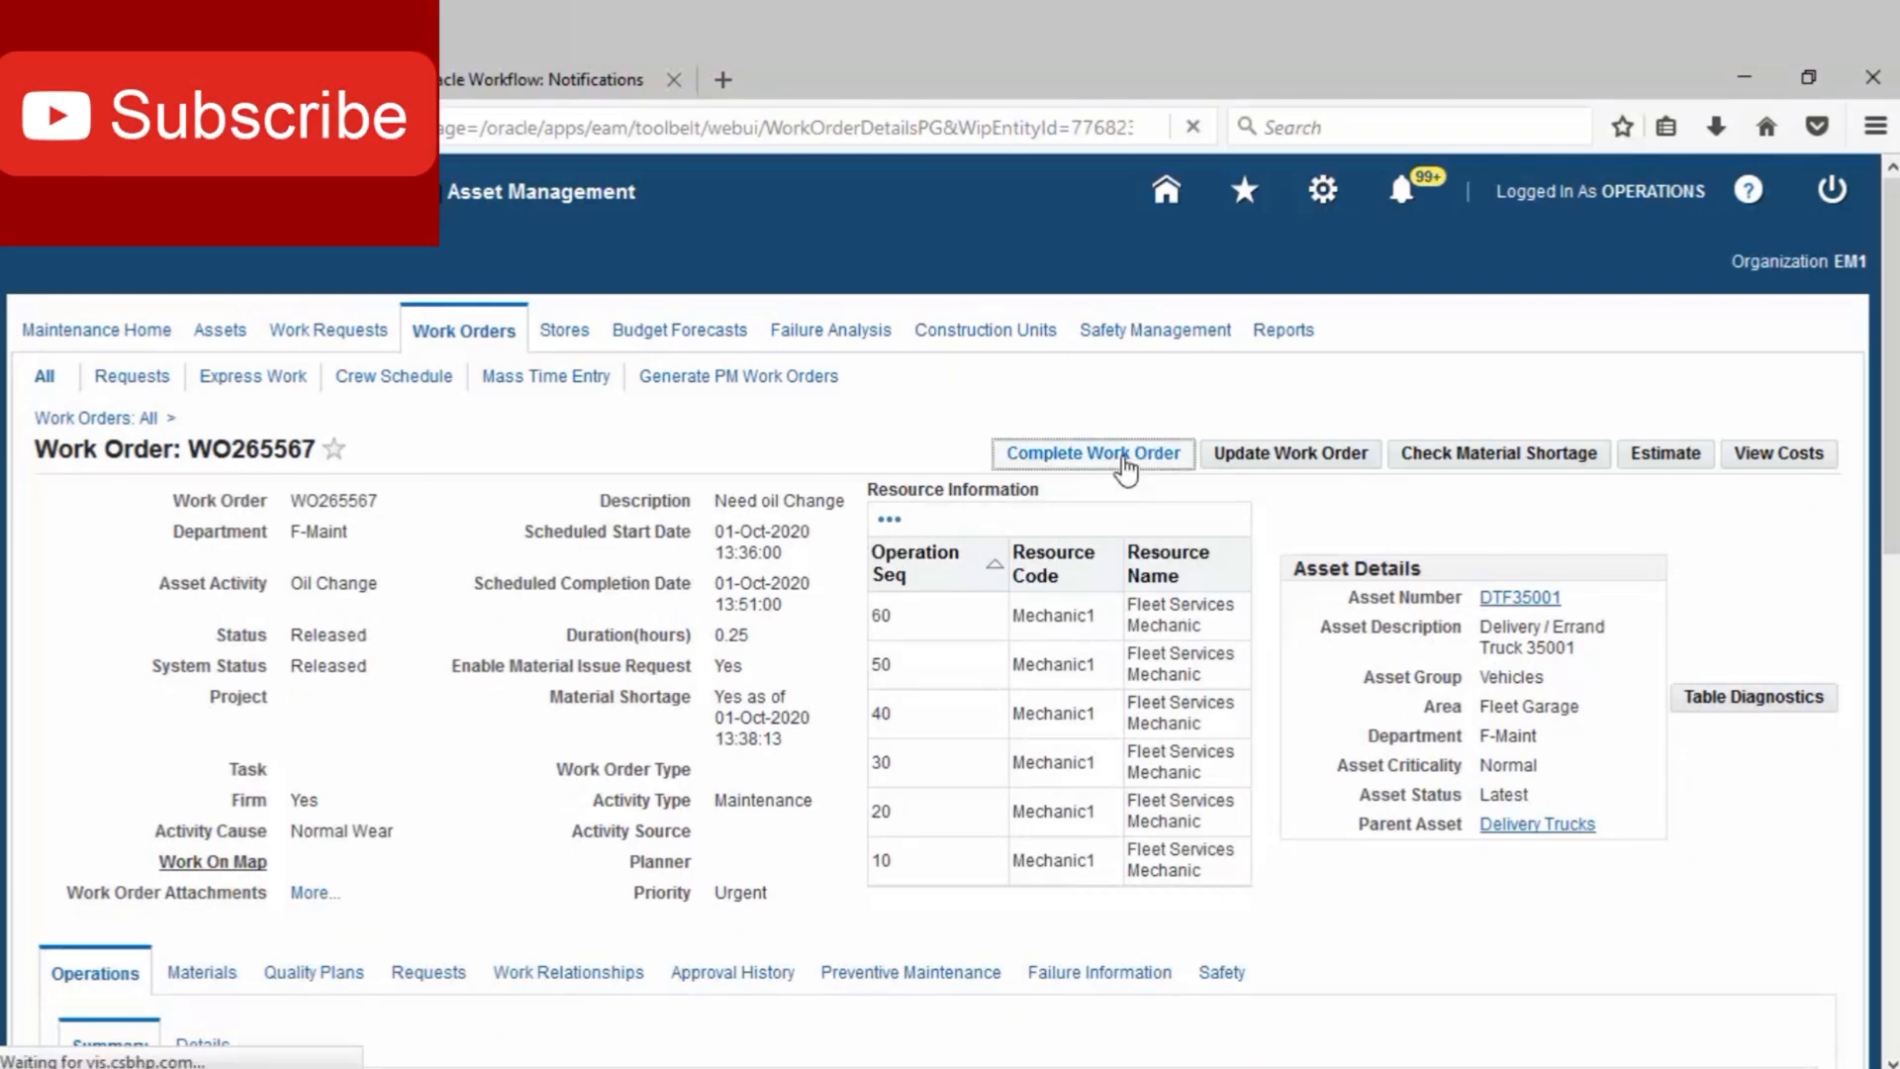
Open the completion form for WO265567 and enter a DTF35001 odometer reading of 47000.
{"action": "left_click", "coordinate": [1125, 463]}
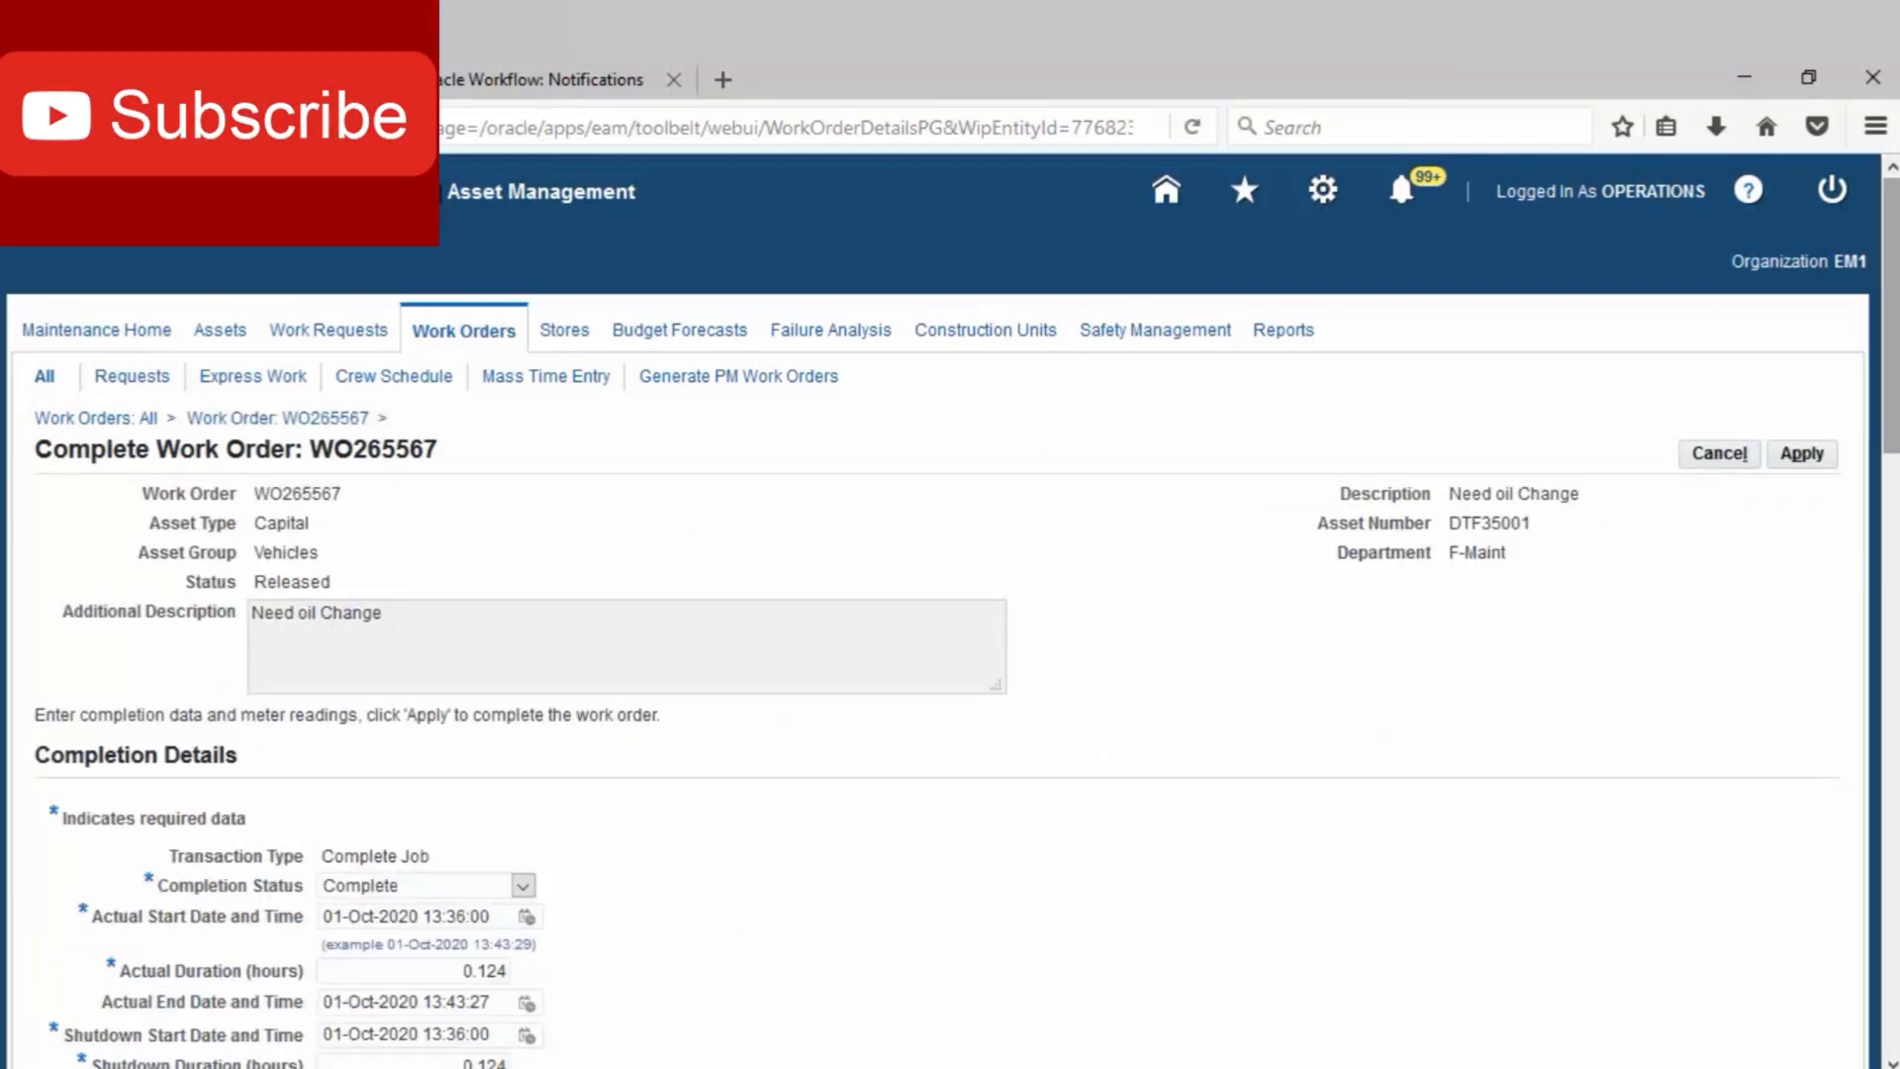
{"action": "scroll", "coordinate": [1802, 454], "scroll_direction": "down", "scroll_amount": 5}
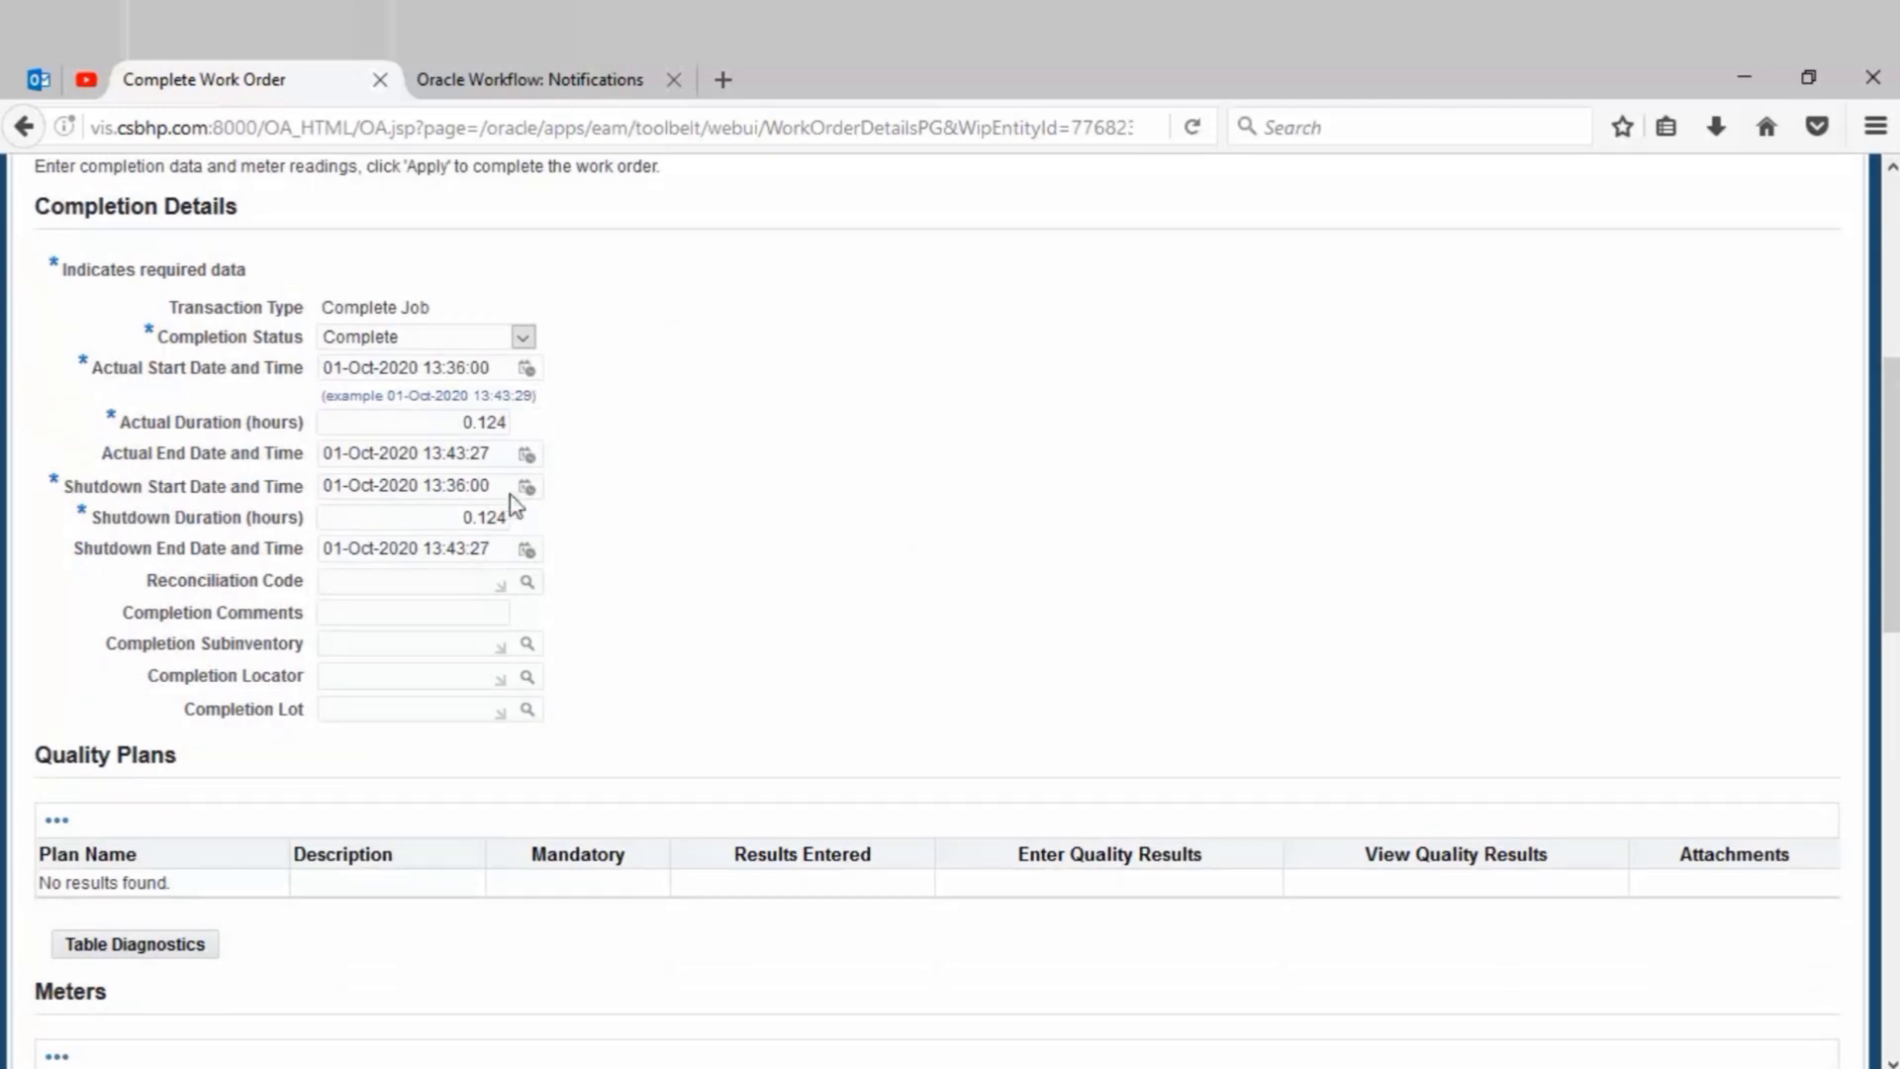
{"action": "scroll", "coordinate": [840, 562], "scroll_direction": "down", "scroll_amount": 5}
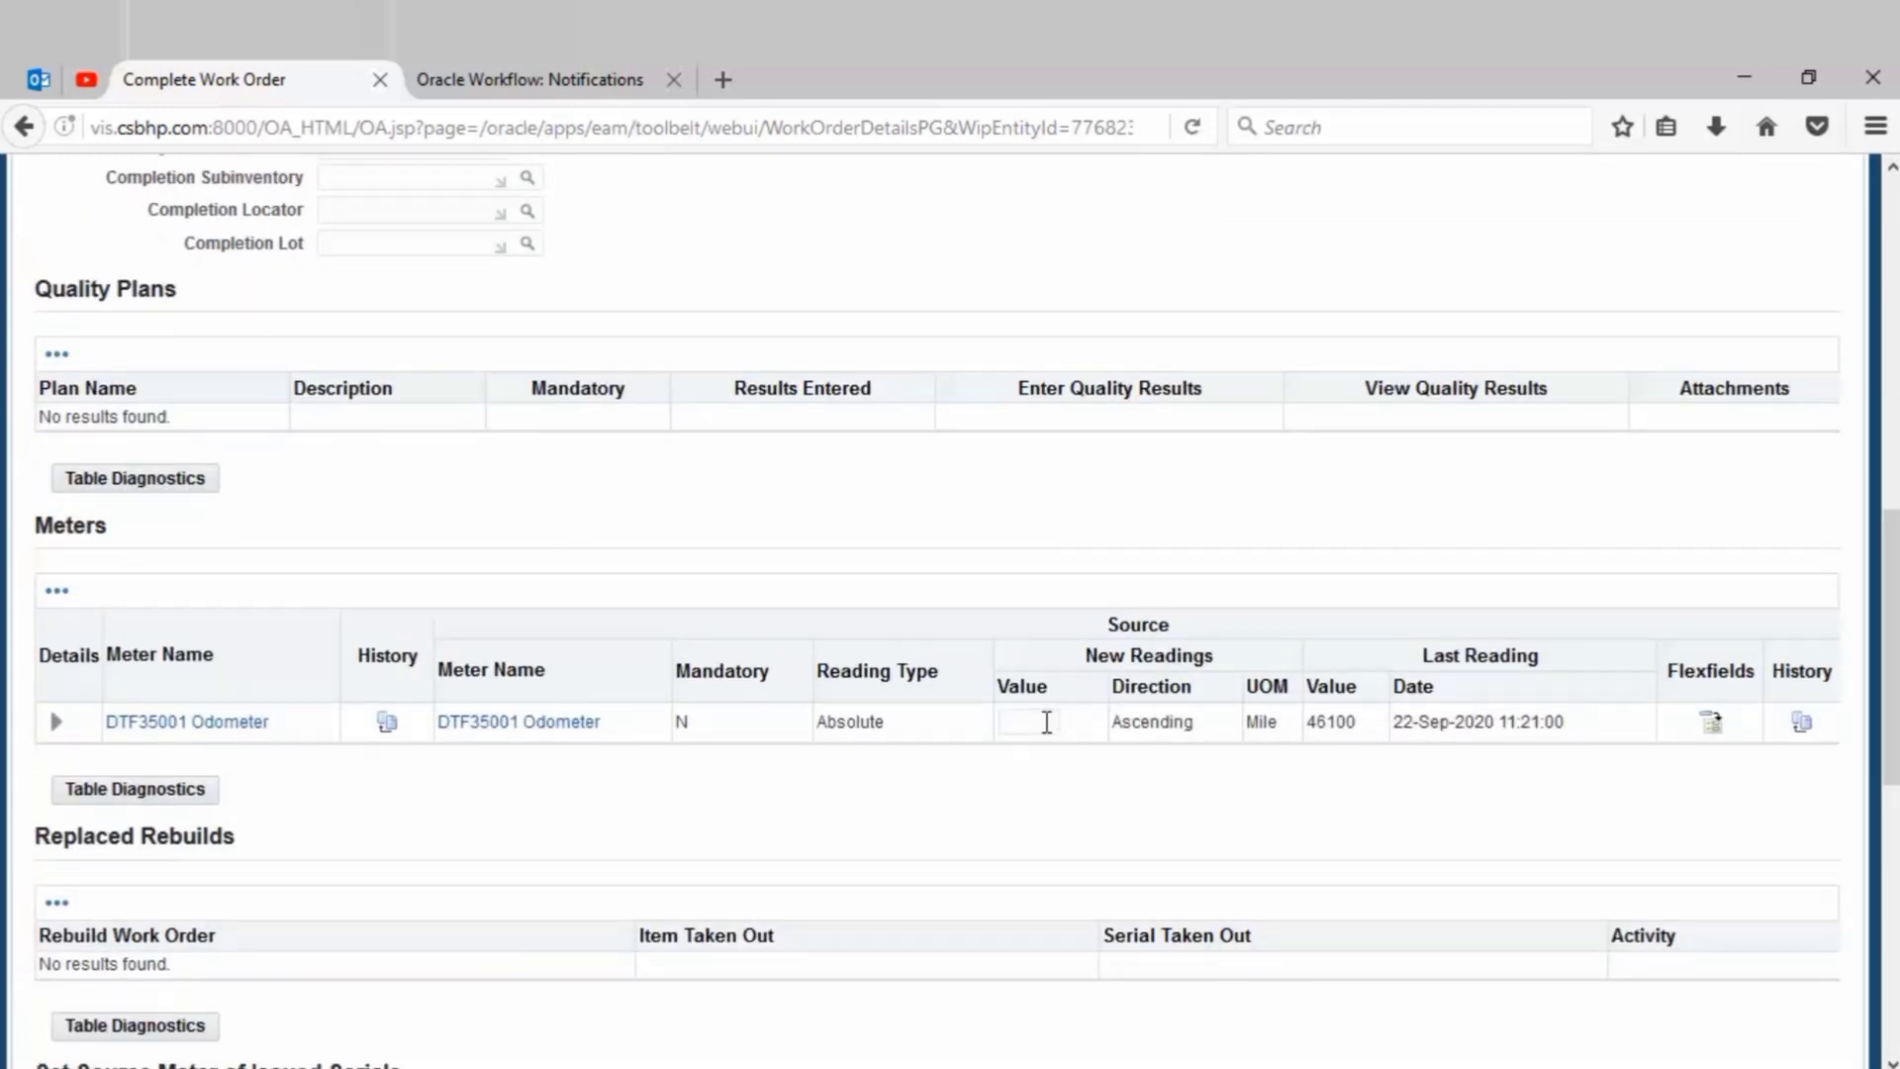
{"action": "left_click", "coordinate": [1046, 721]}
{"action": "type", "text": "47000"}
{"action": "key", "text": "Tab"}
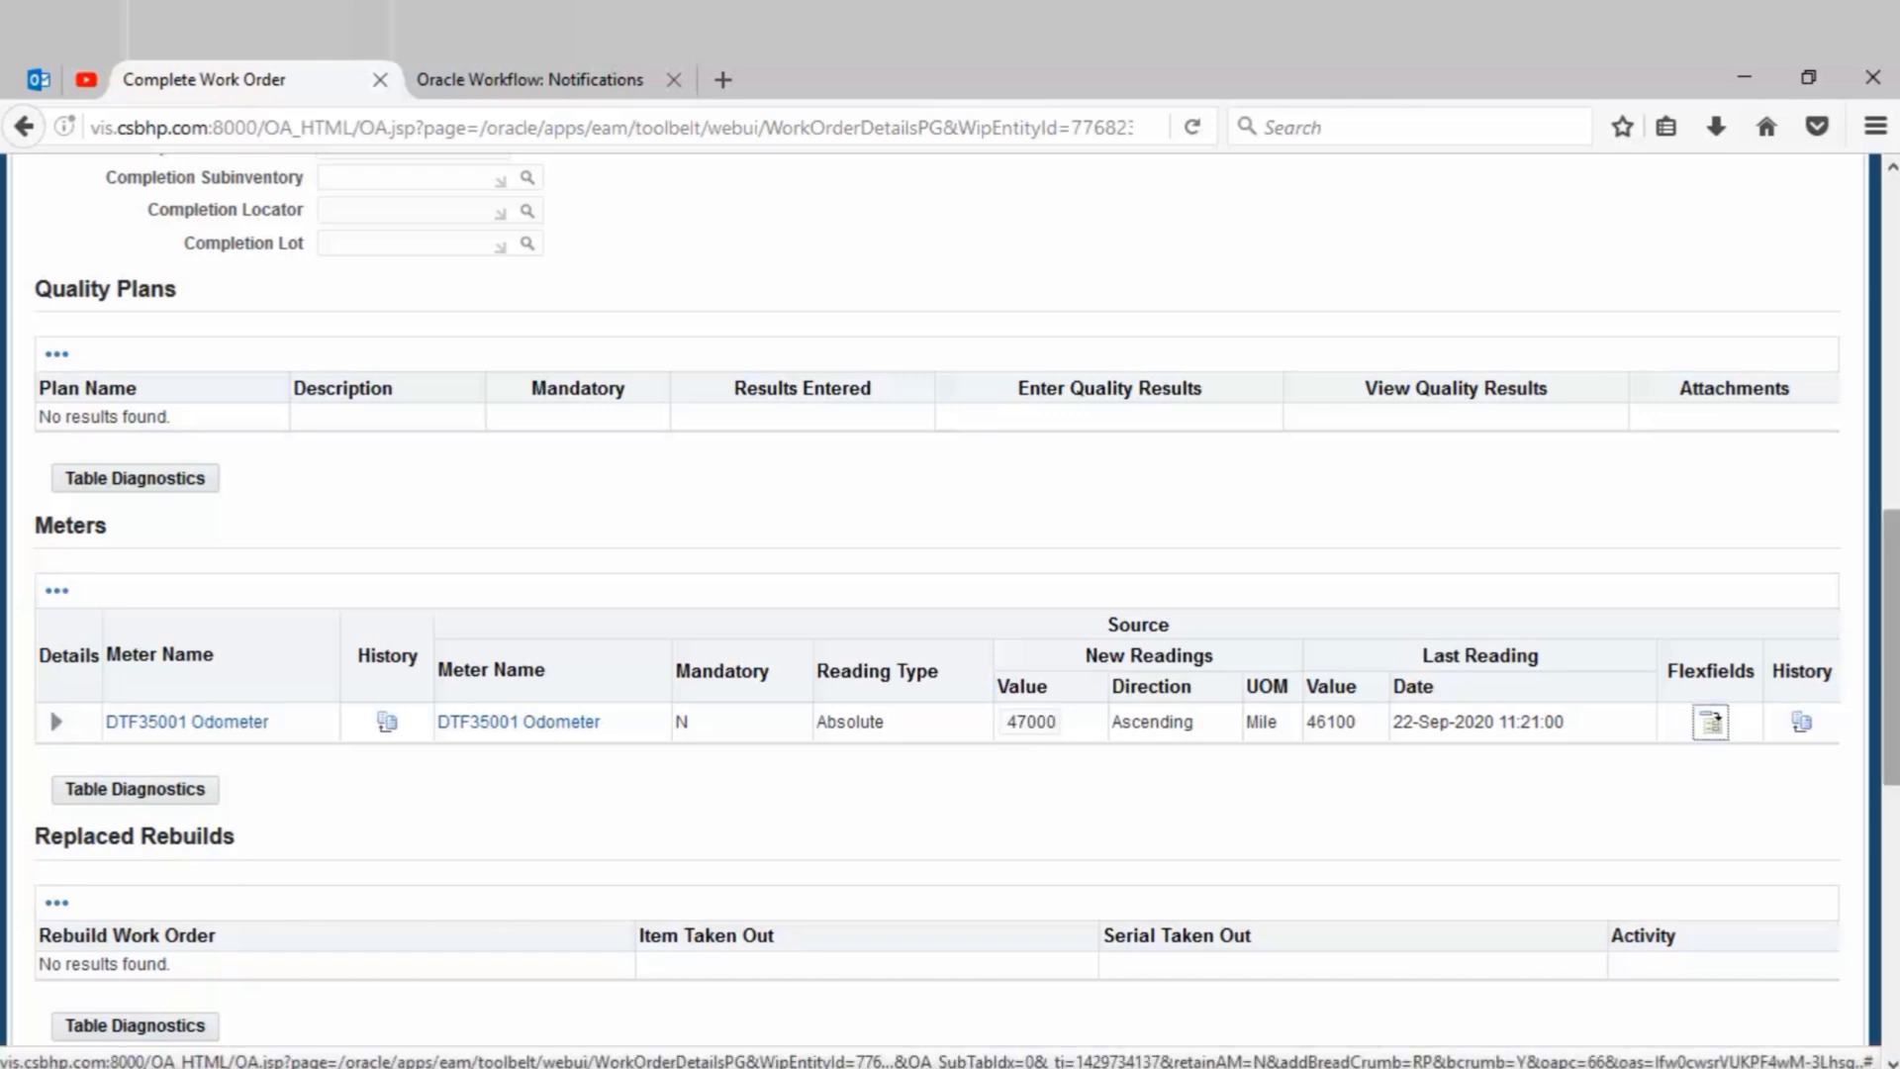
{"action": "scroll", "coordinate": [1046, 721], "scroll_direction": "down", "scroll_amount": 7}
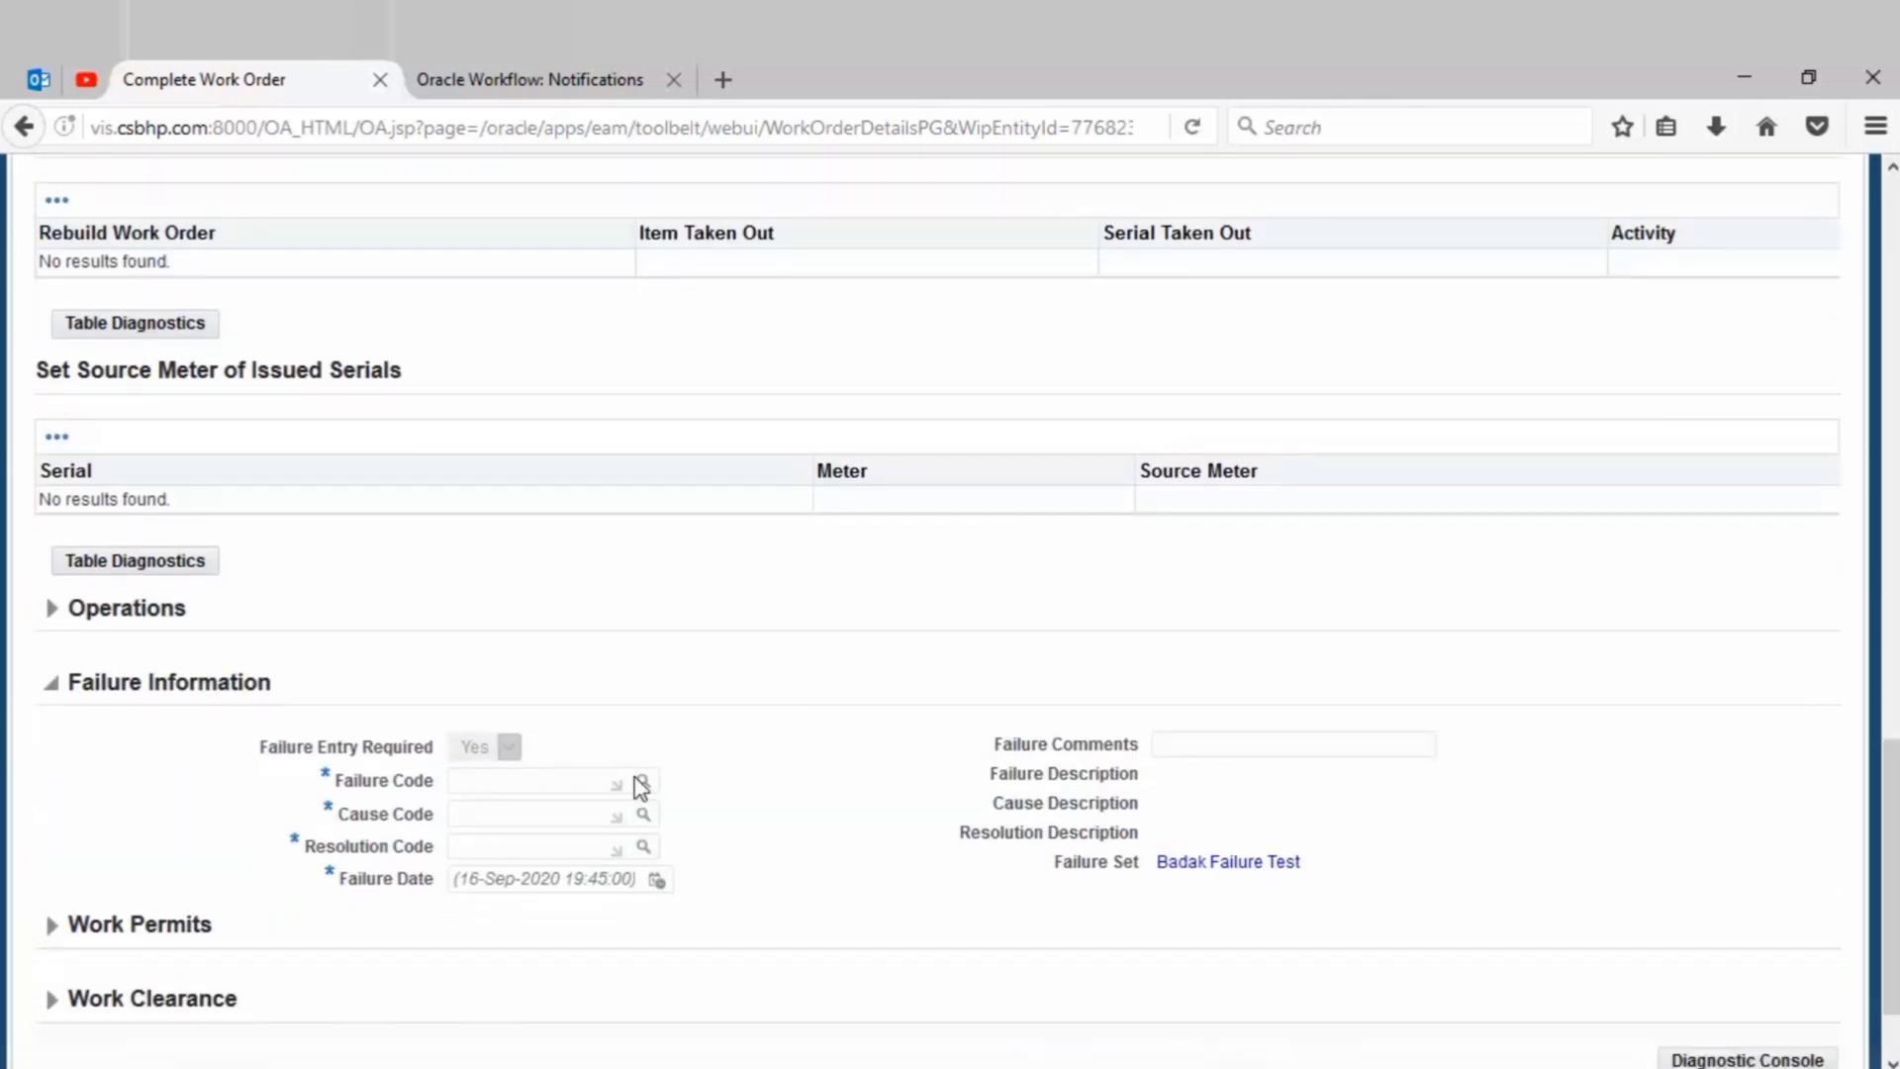
Apply the completion with failure OLLK (Oil Leak), cause MECH (Mechanical) and resolution REPR (Repair).
{"action": "left_click", "coordinate": [643, 788]}
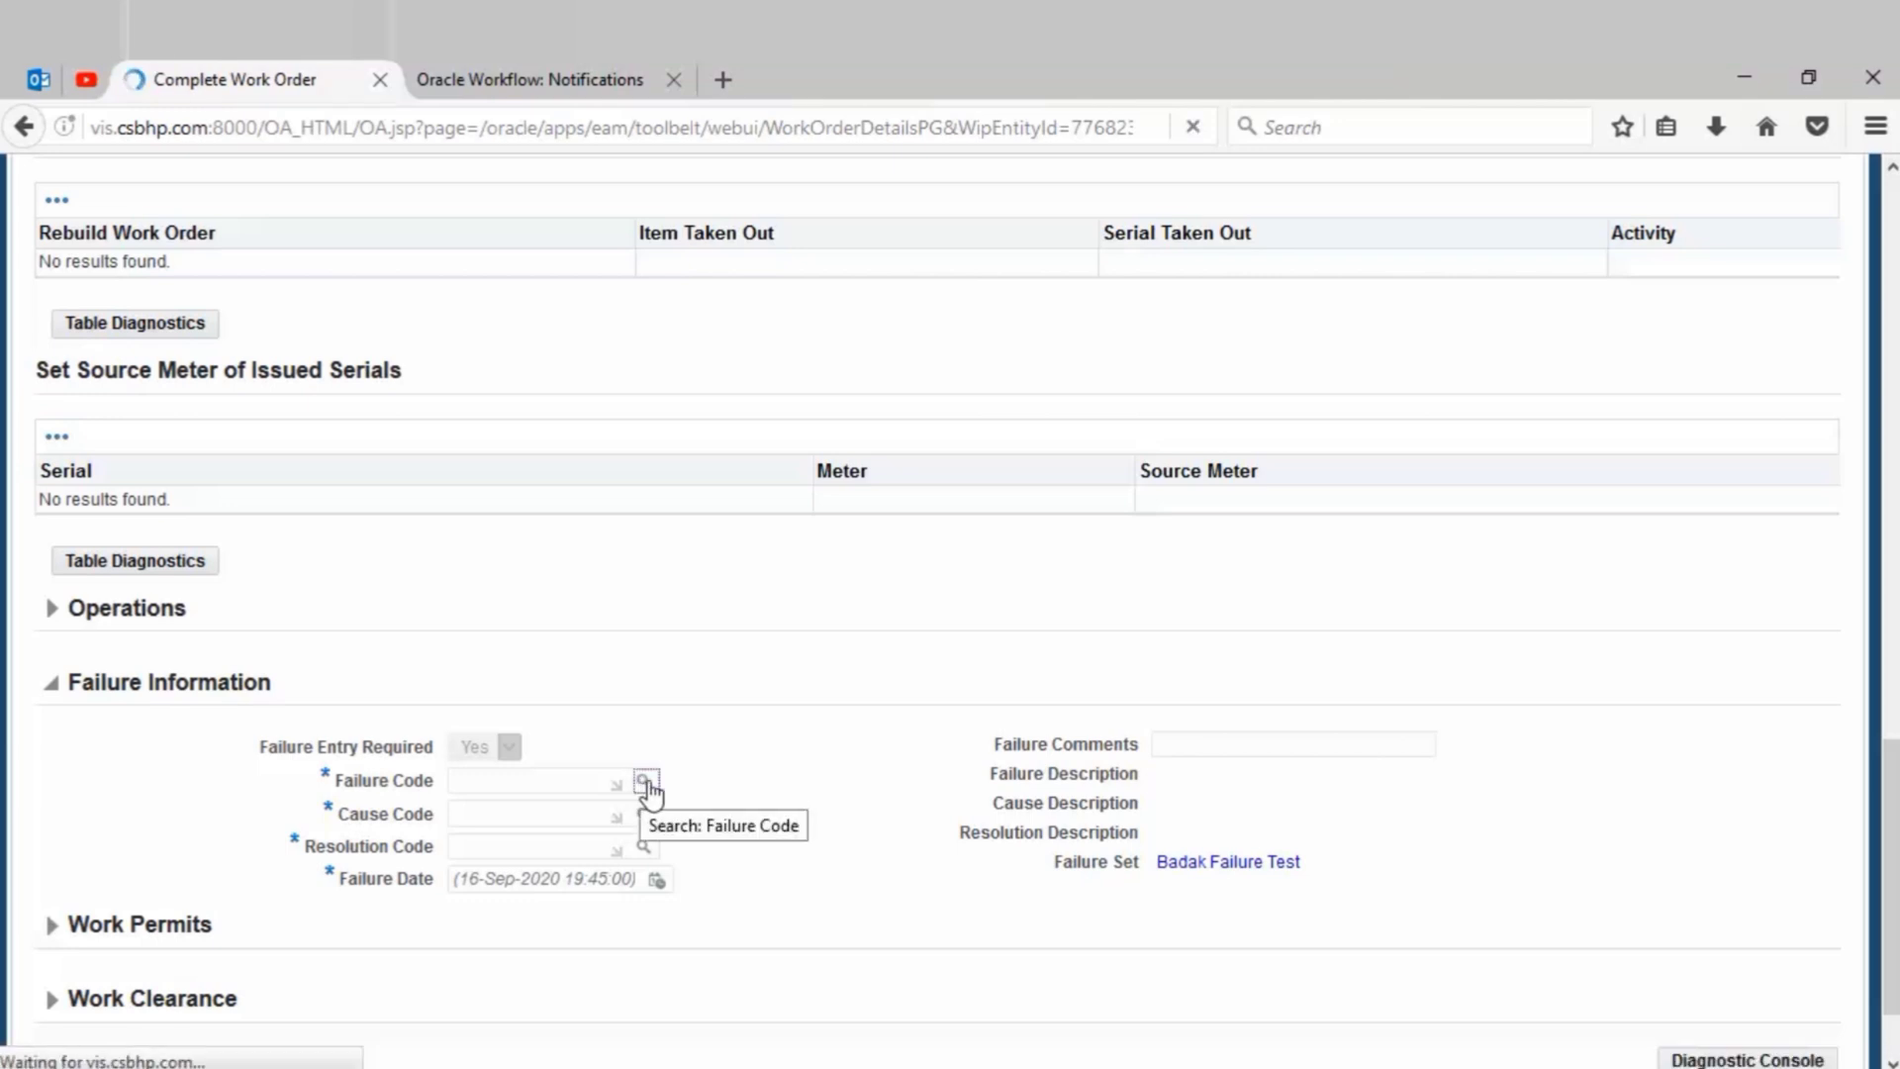
{"action": "left_click", "coordinate": [962, 522]}
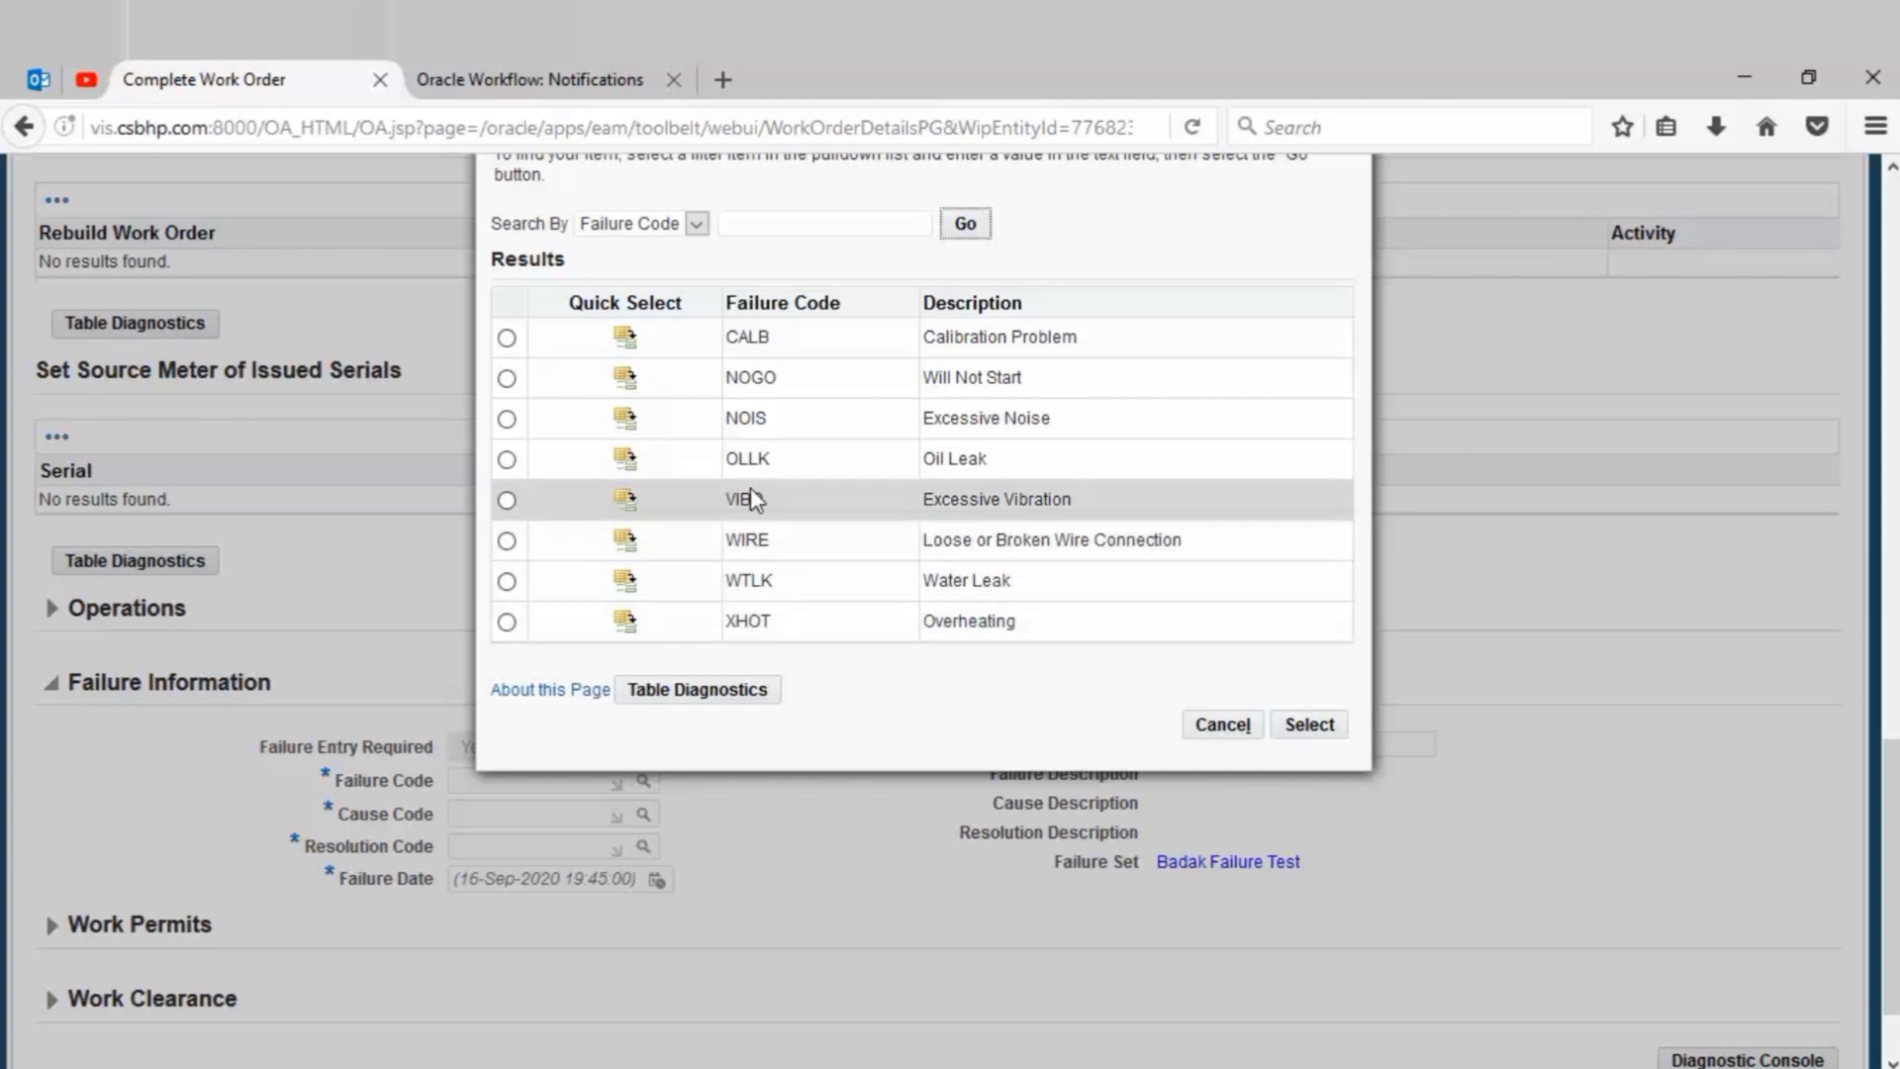
{"action": "left_click", "coordinate": [625, 462]}
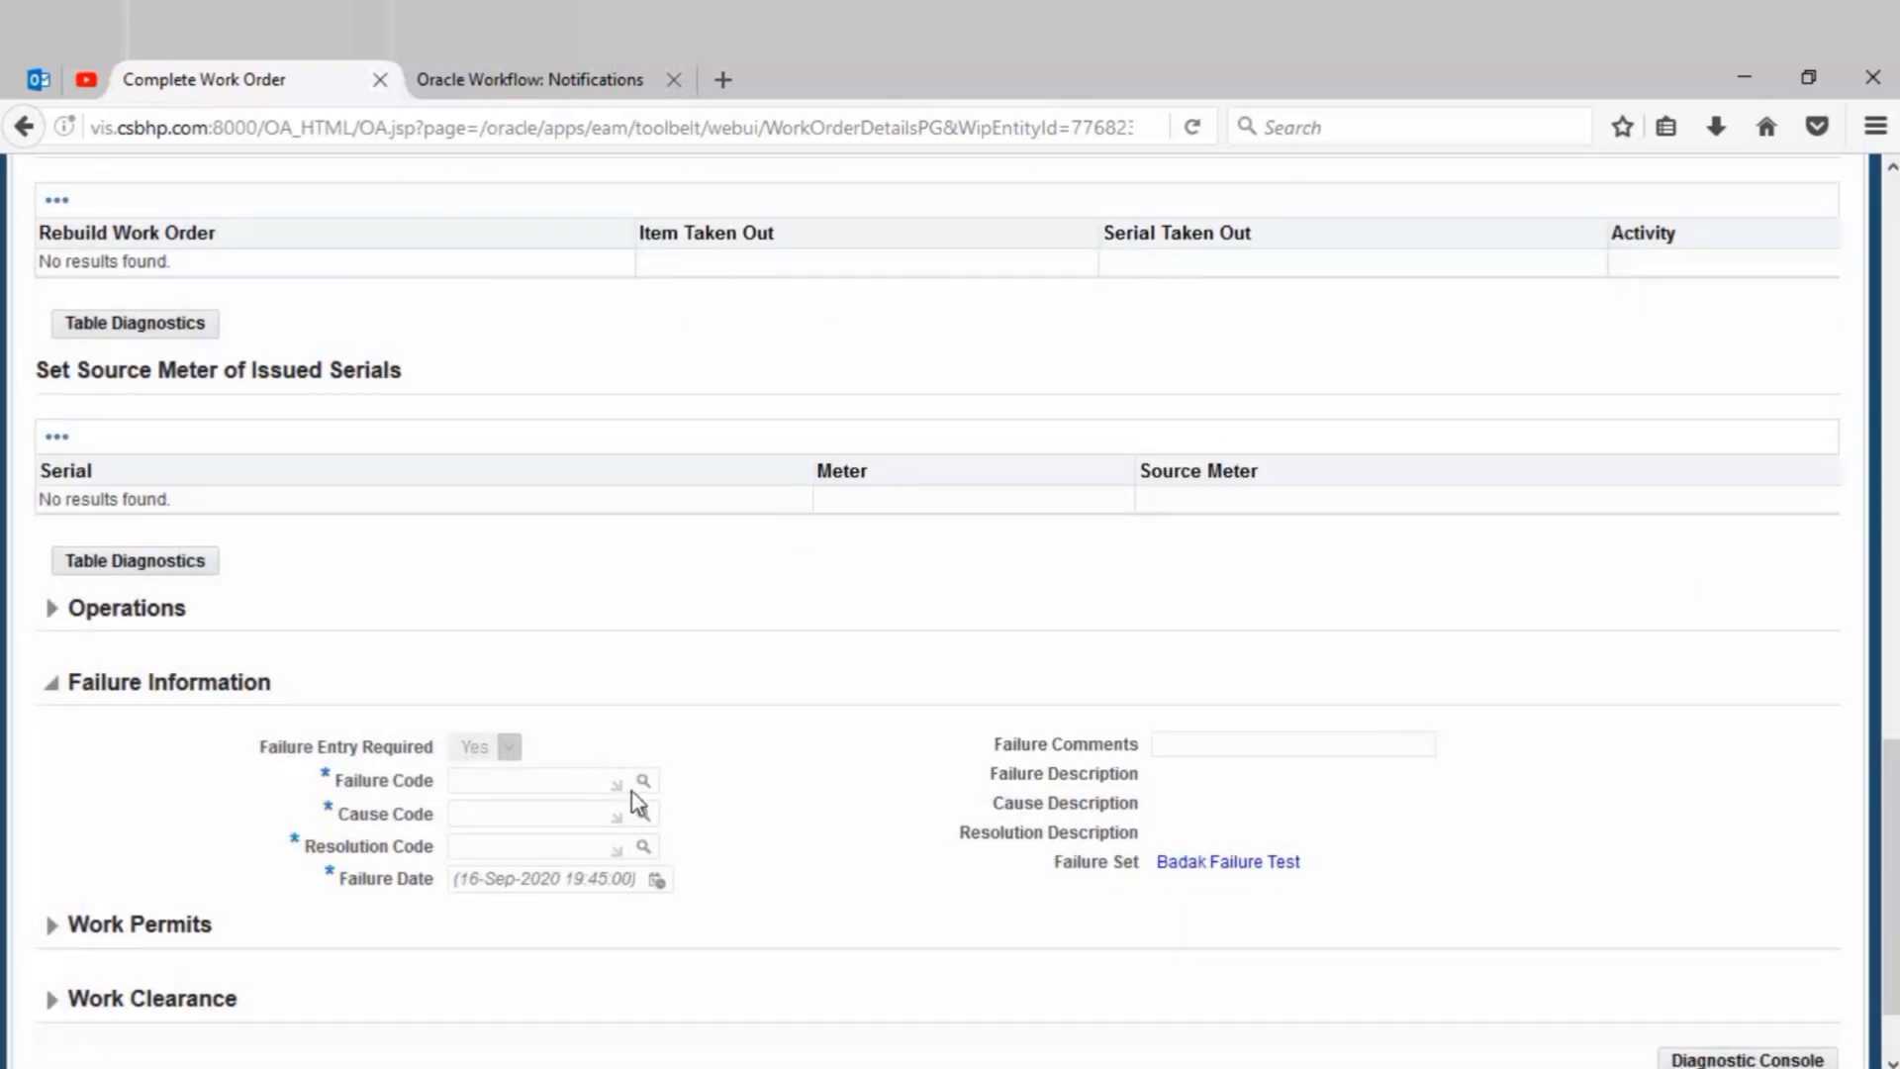
{"action": "left_click", "coordinate": [643, 816]}
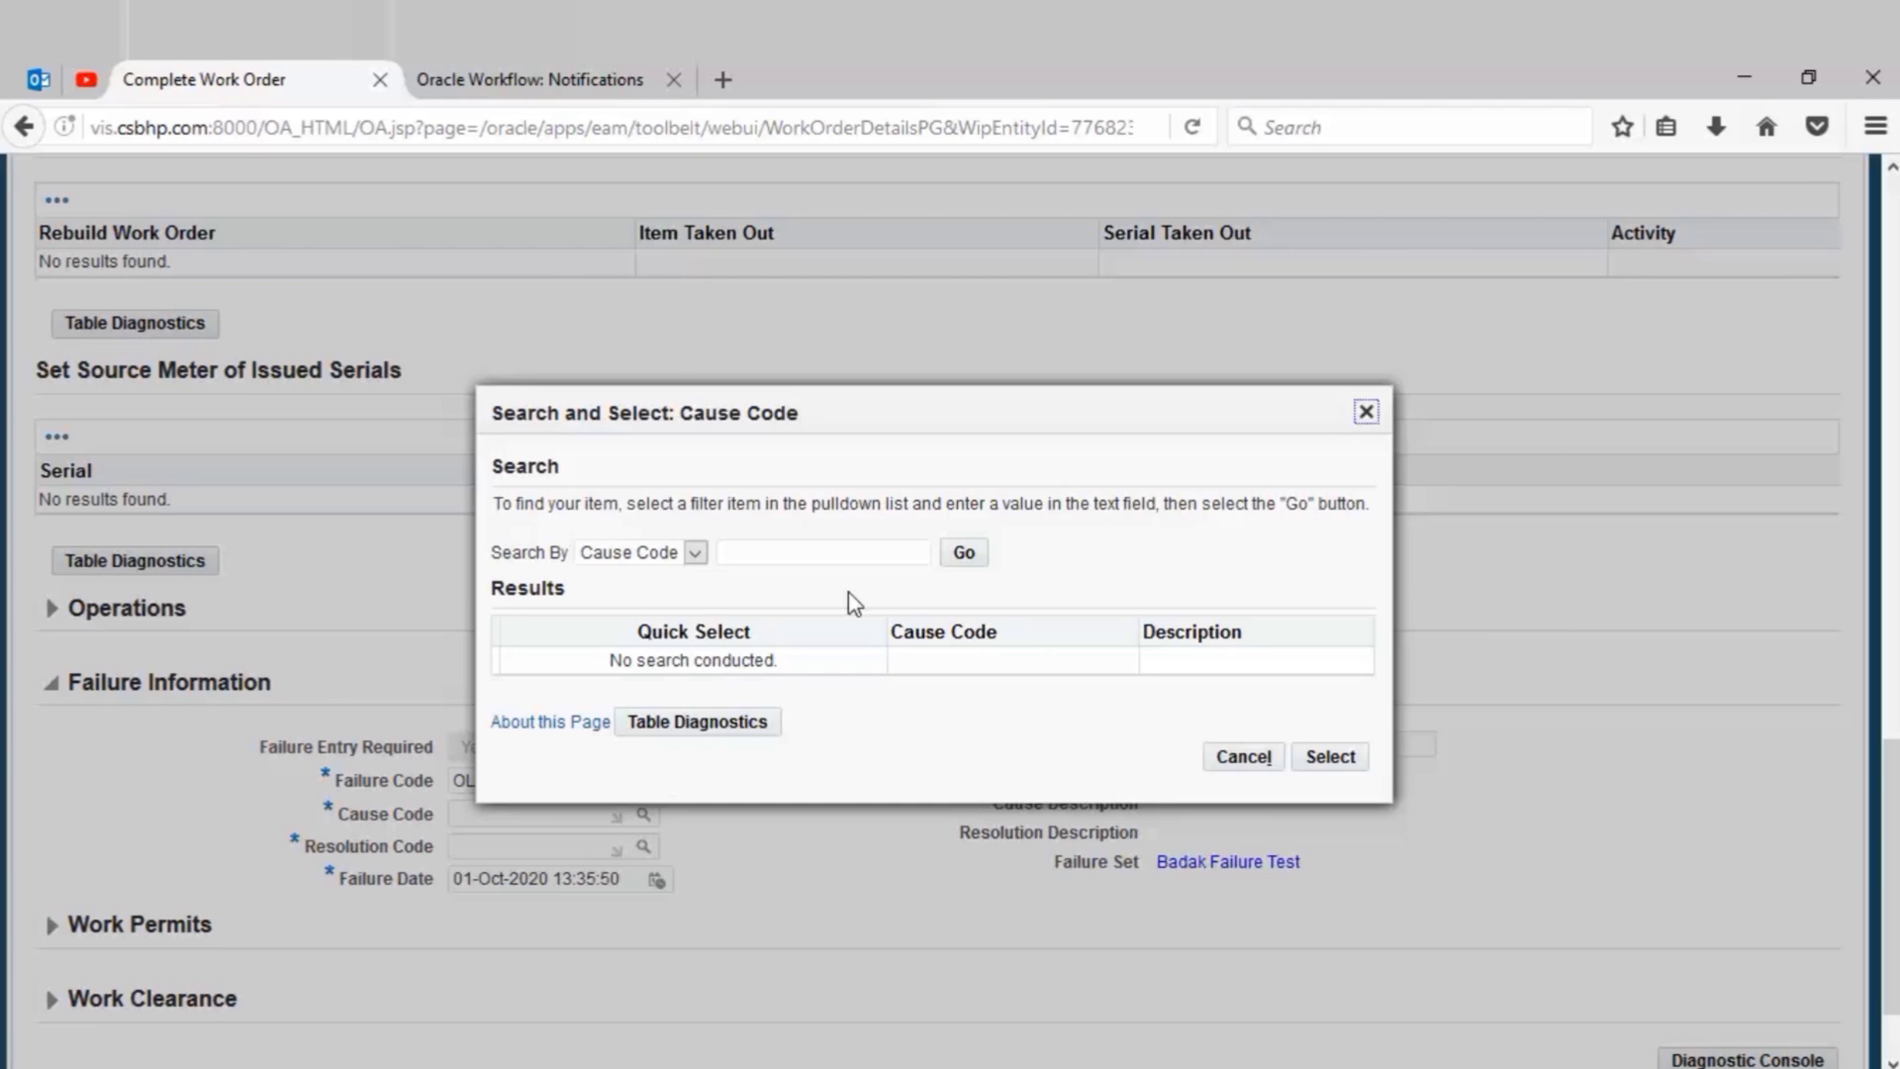
{"action": "left_click", "coordinate": [963, 552]}
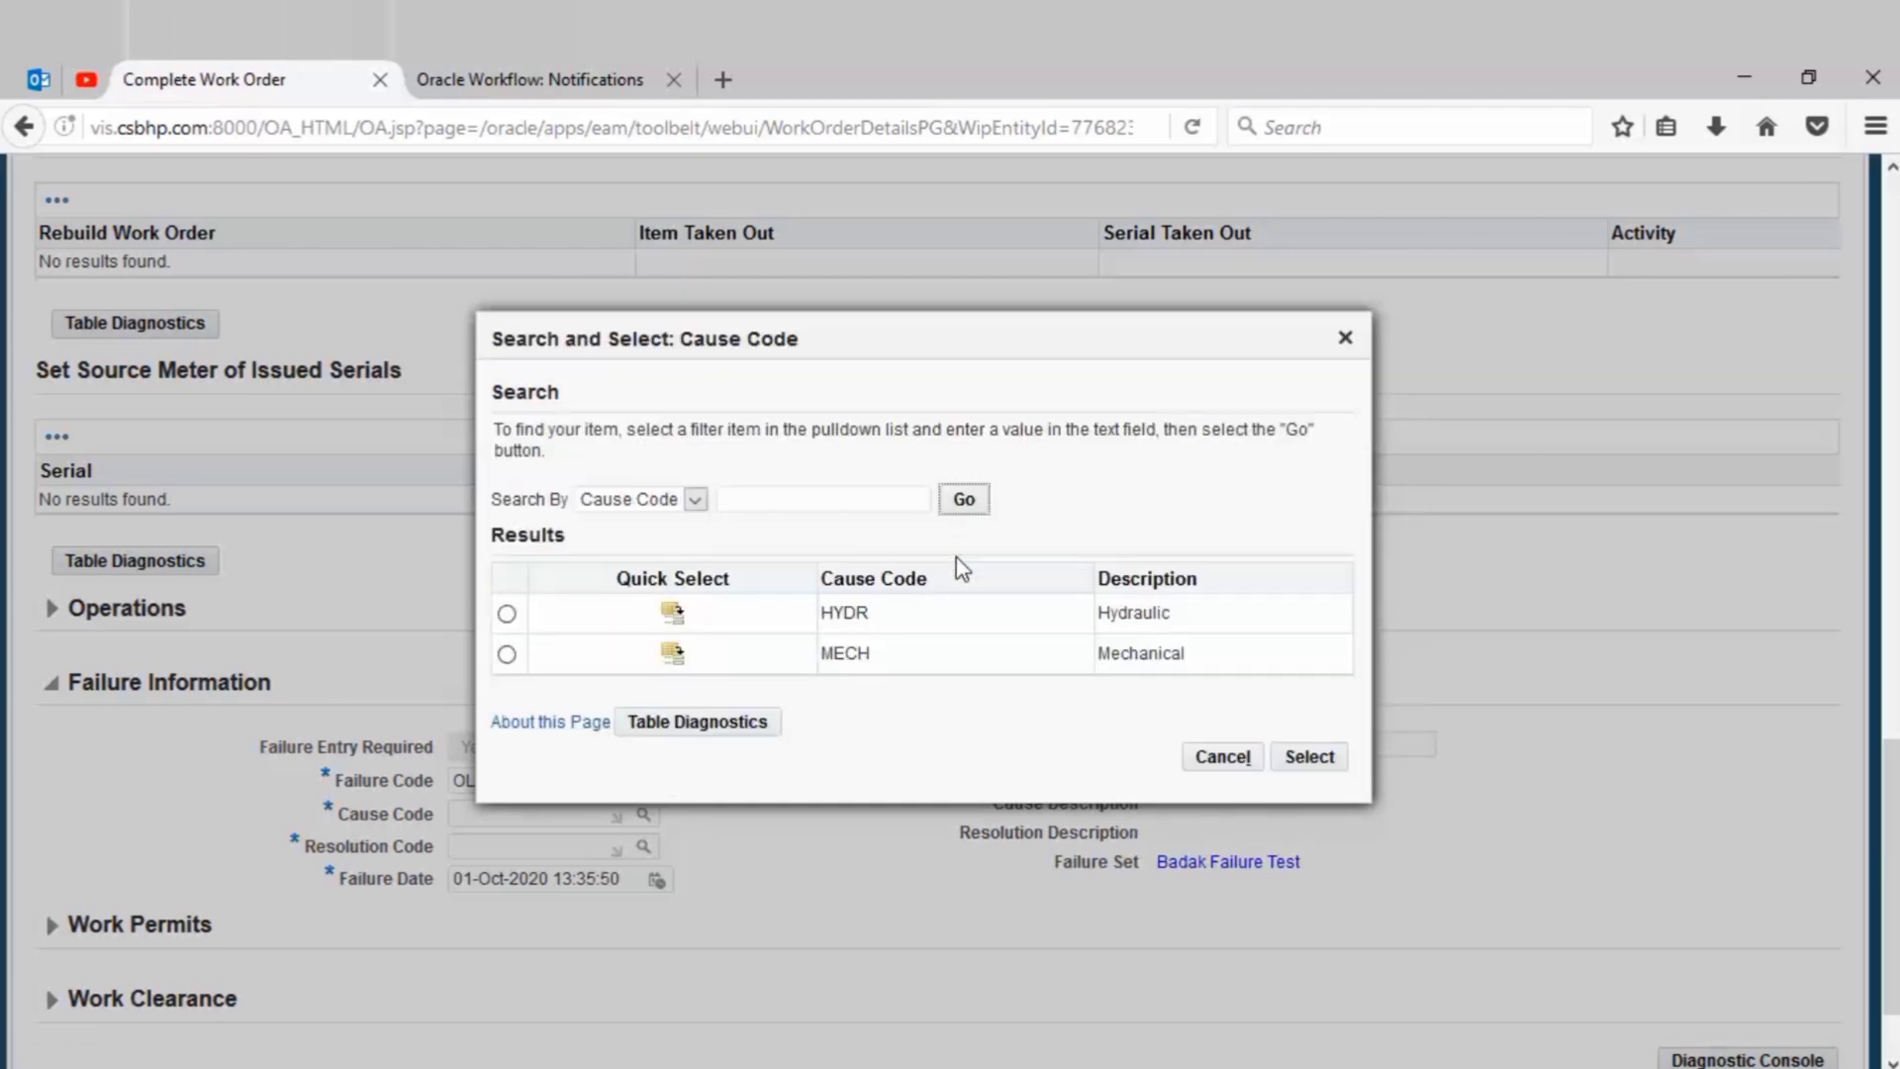
{"action": "left_click", "coordinate": [673, 654]}
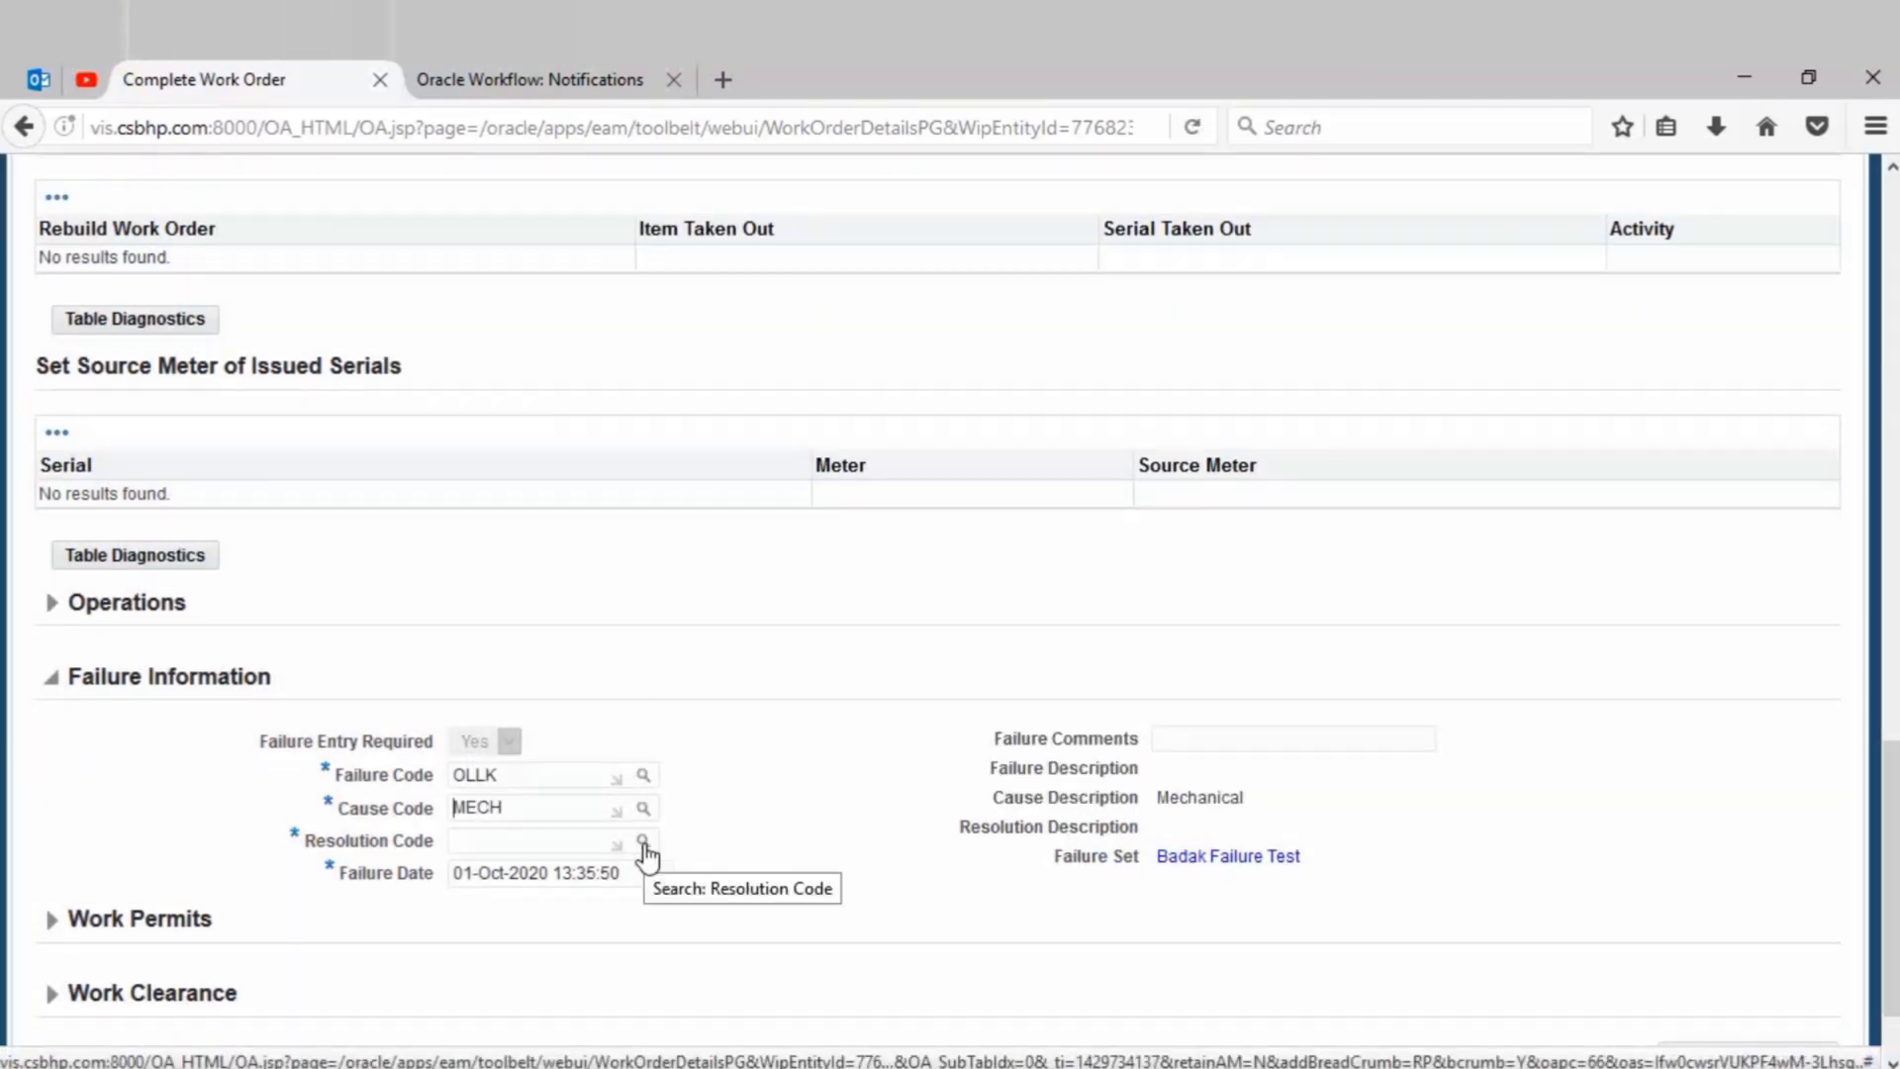
{"action": "left_click", "coordinate": [643, 848]}
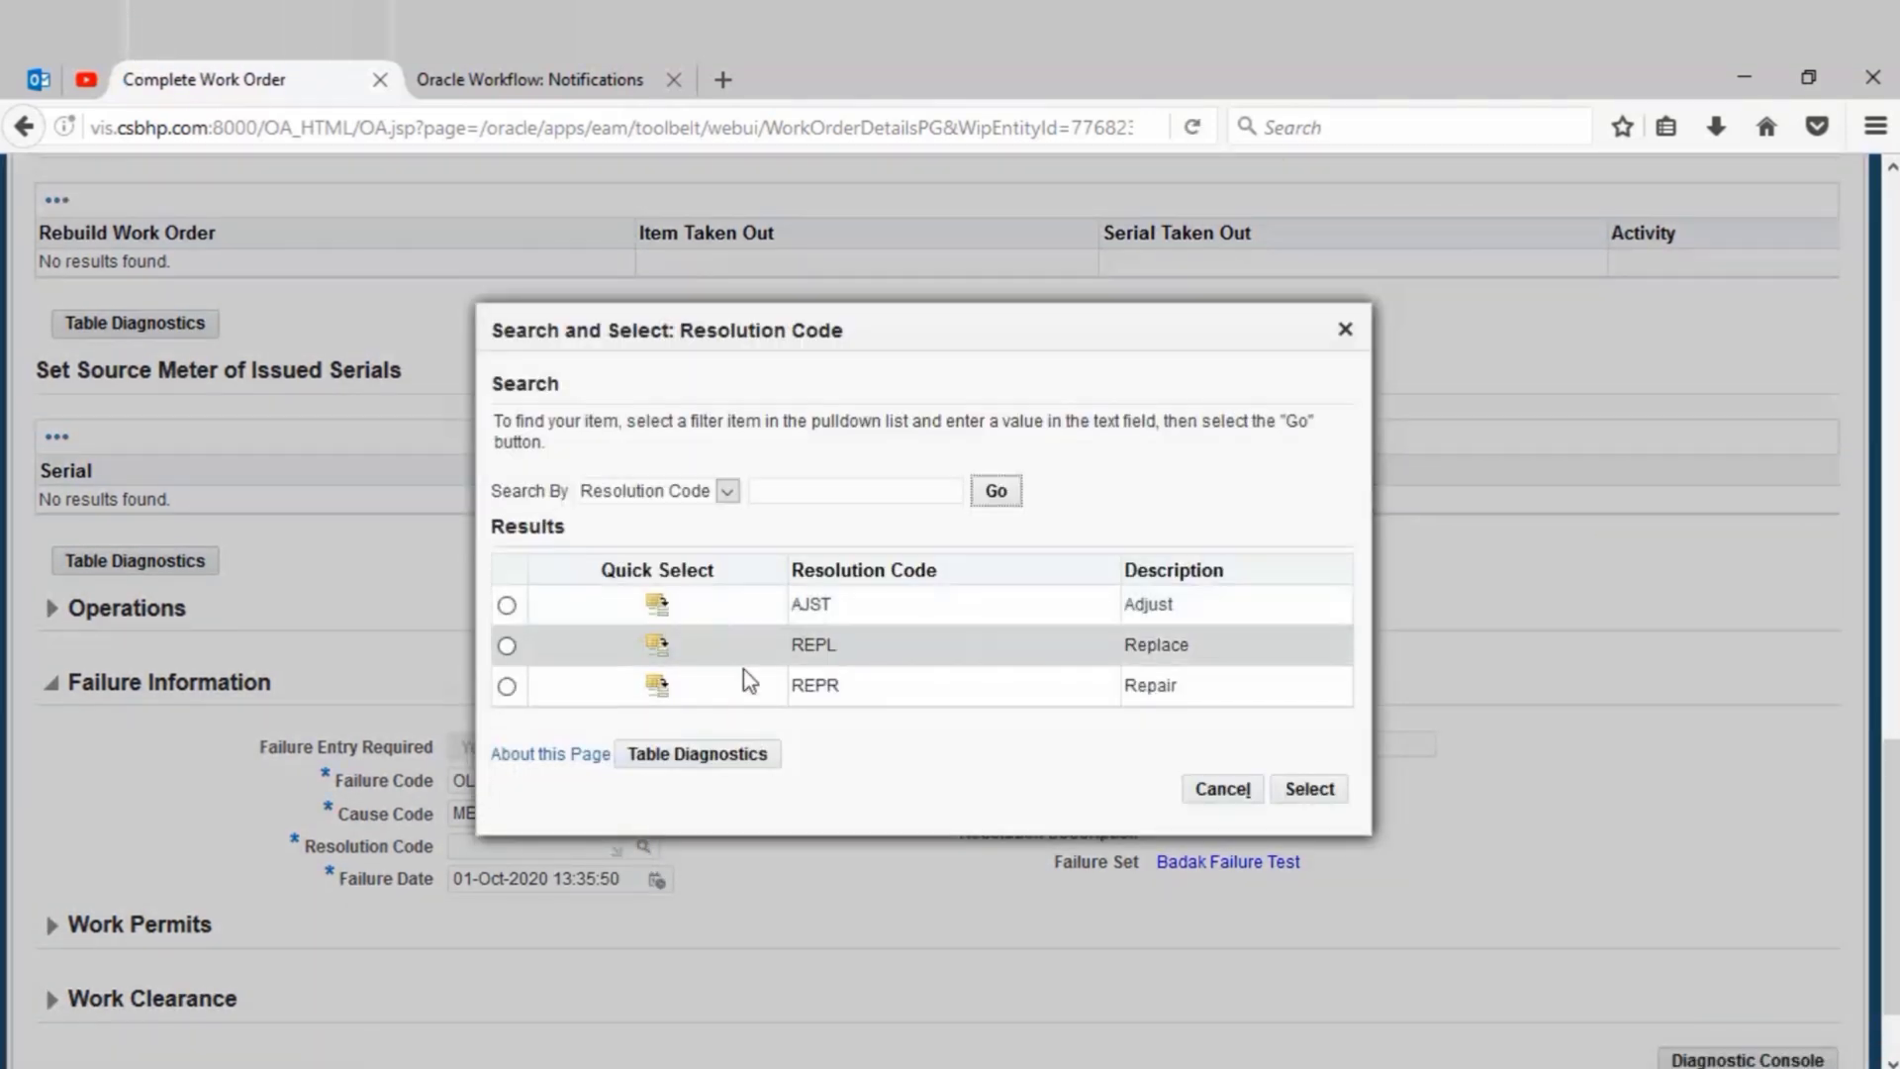
{"action": "left_click", "coordinate": [658, 688]}
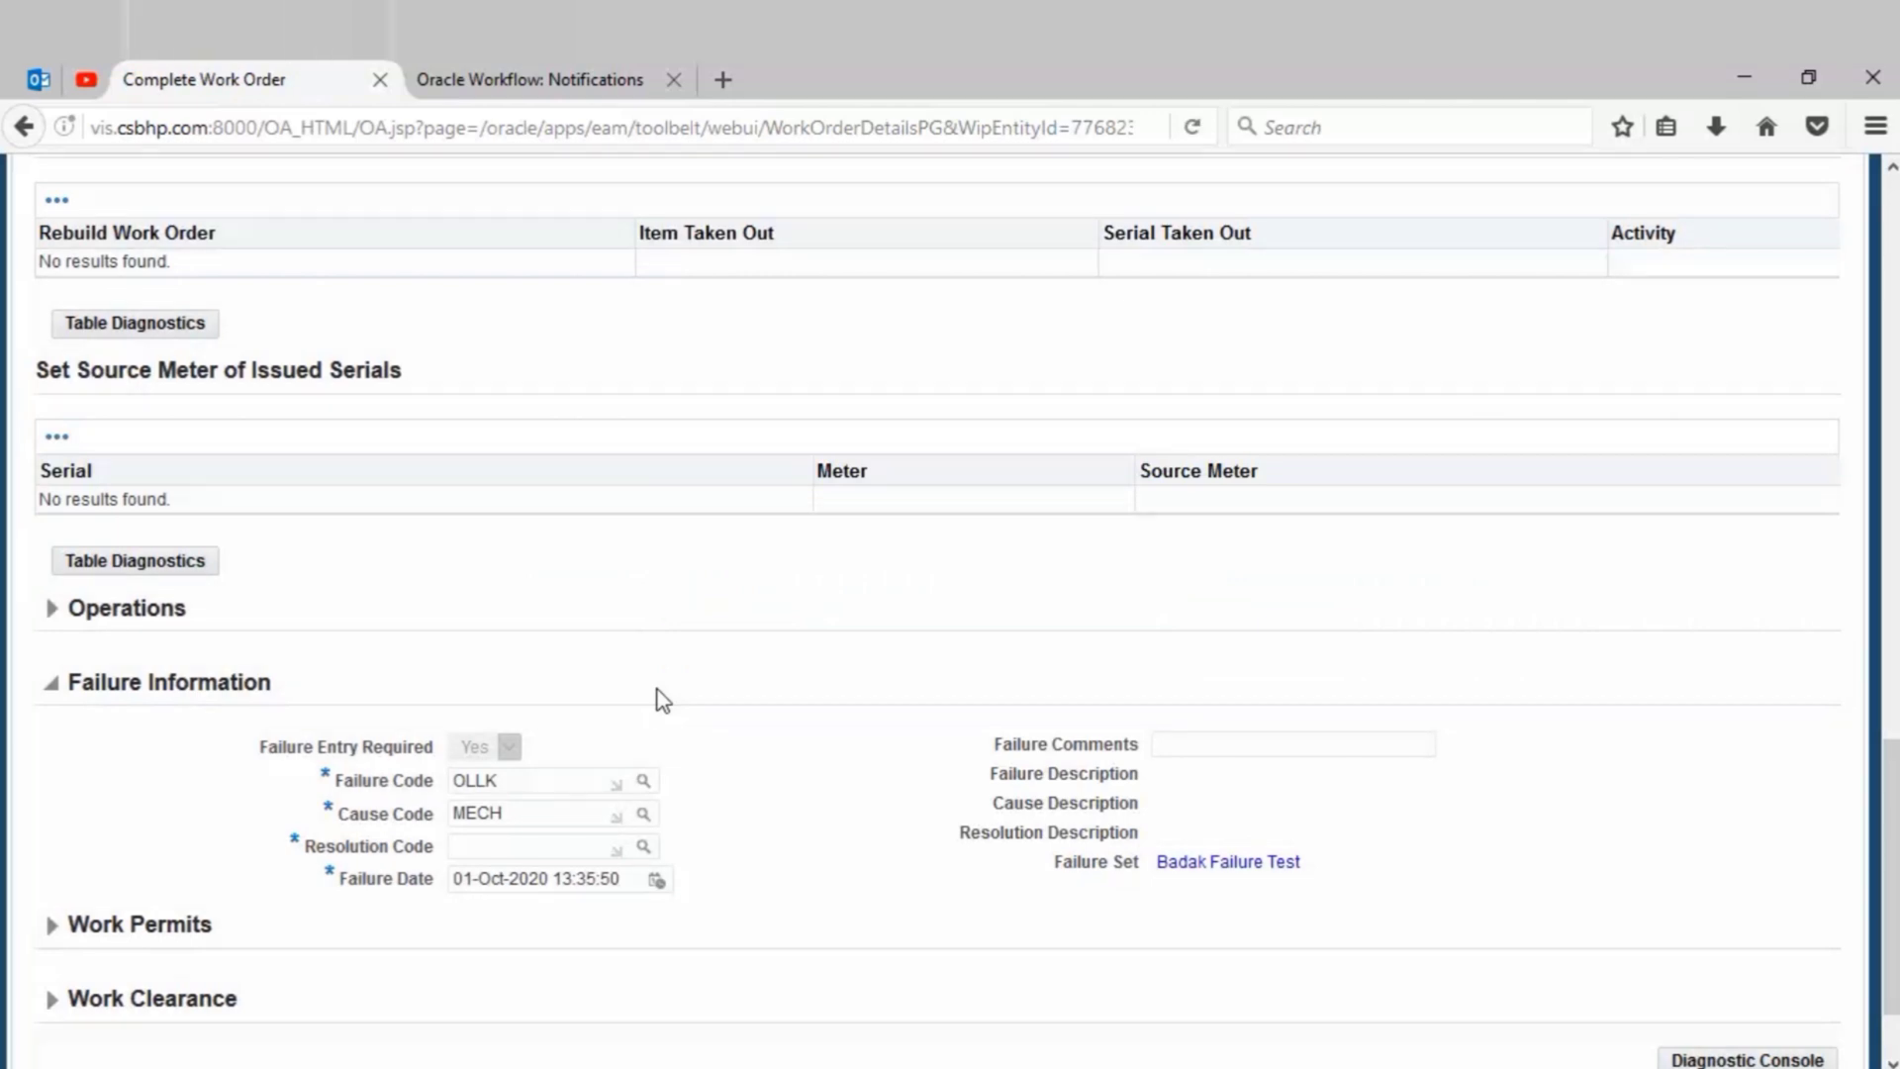
{"action": "scroll", "coordinate": [1824, 422], "scroll_direction": "up", "scroll_amount": 15}
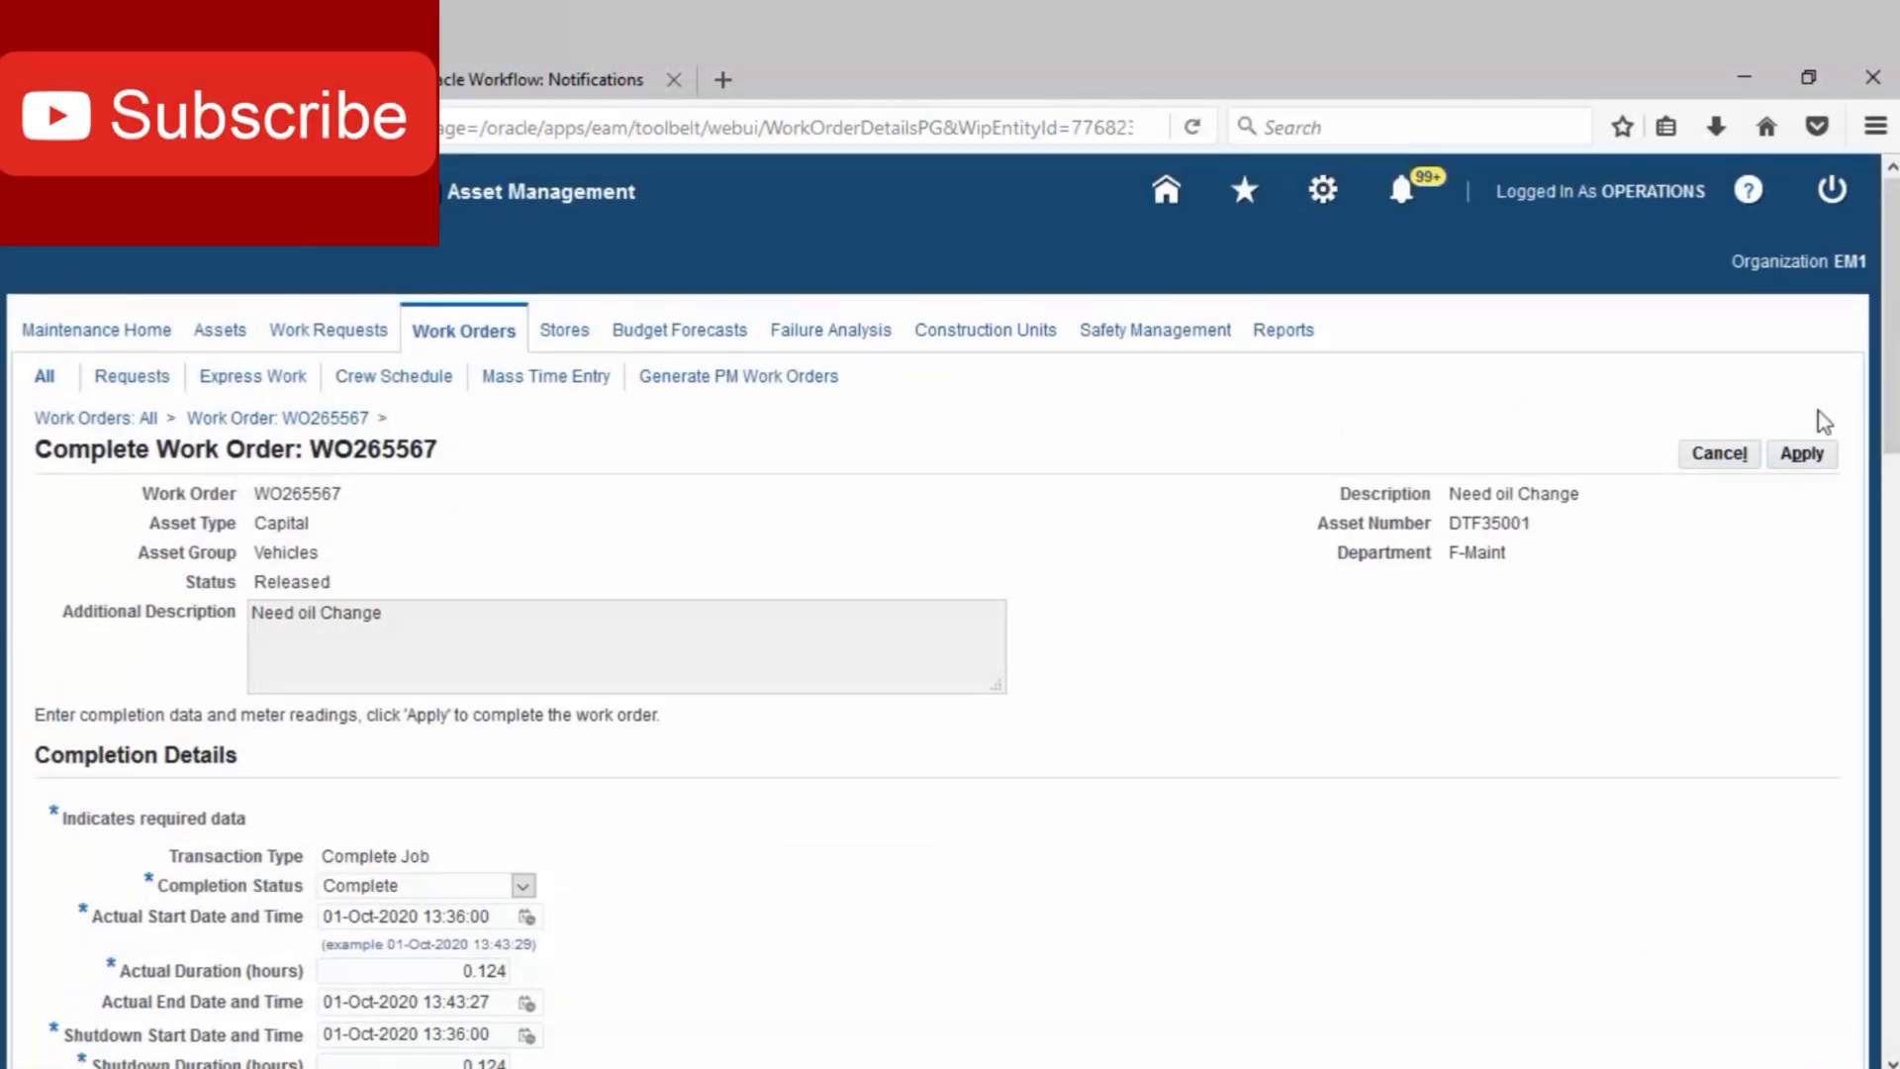
{"action": "left_click", "coordinate": [1801, 453]}
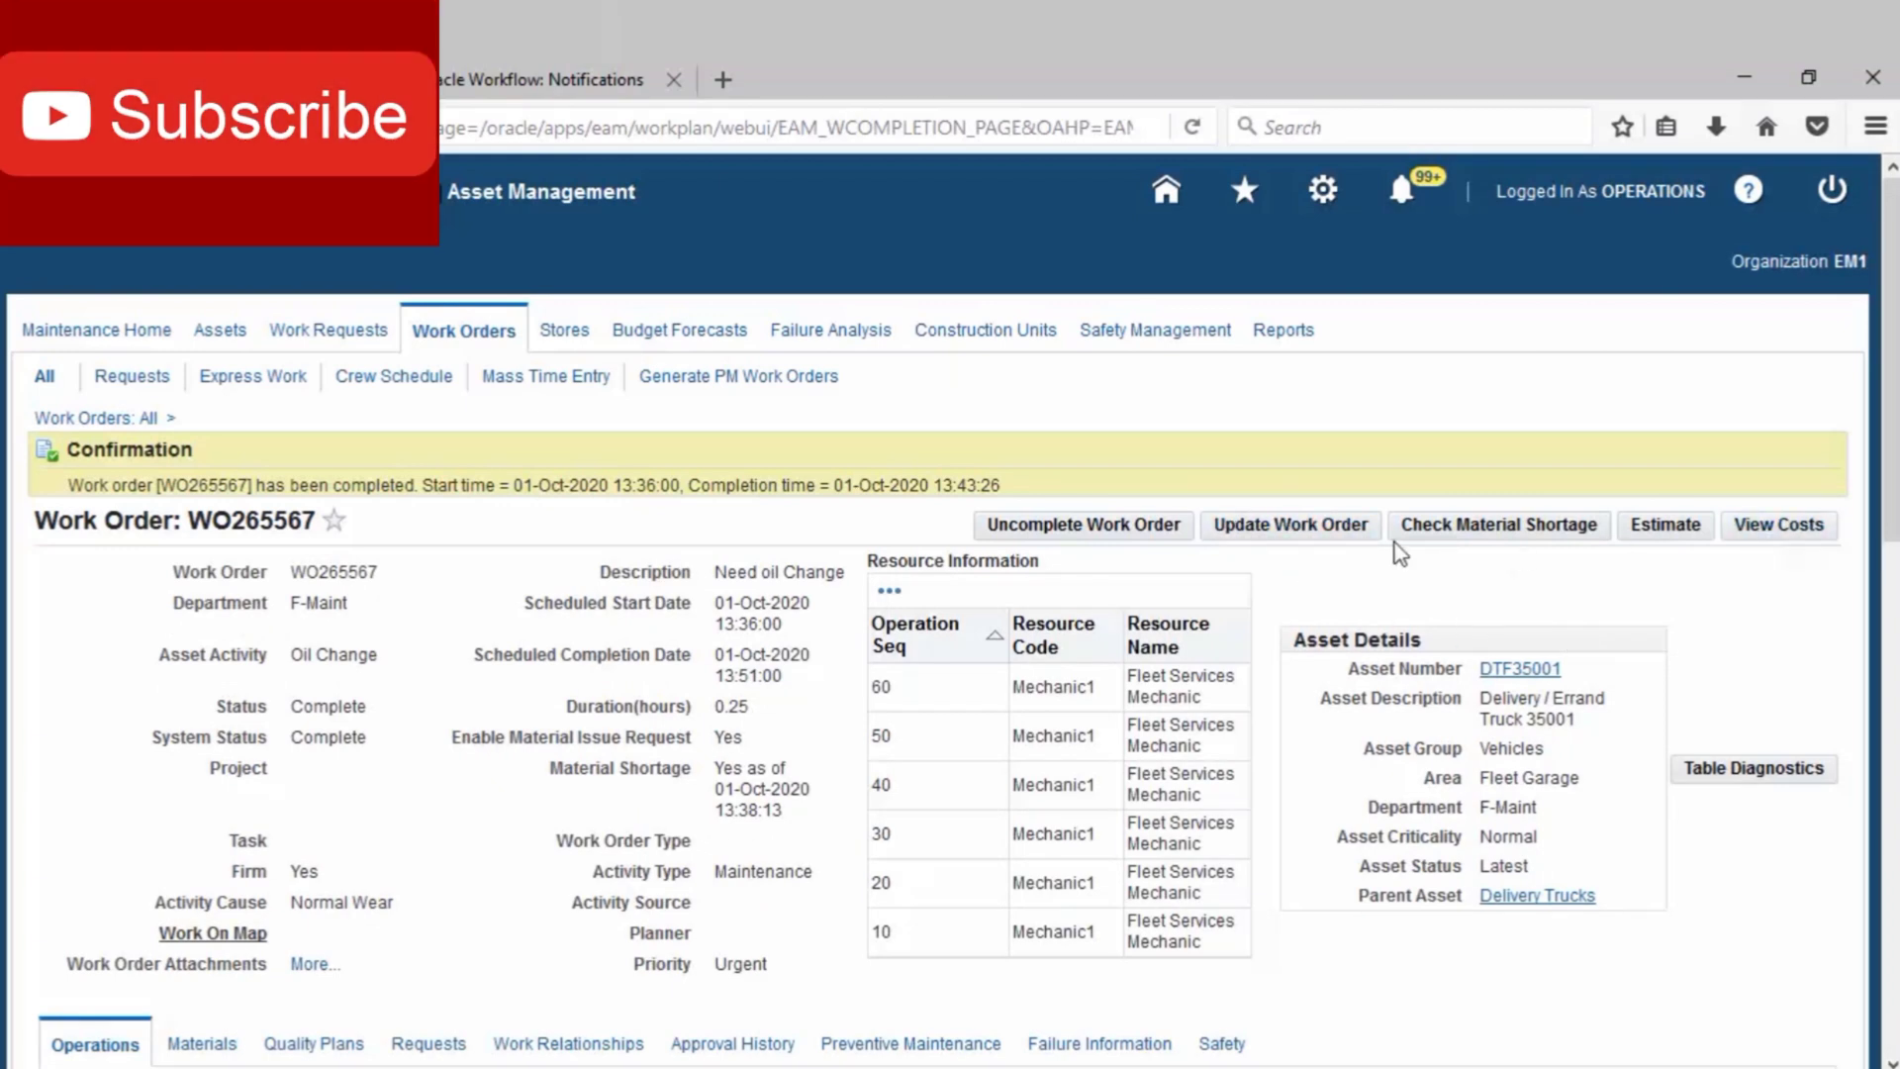
Launch Close Work Orders from the Navigator and choose organization EM1 Seattle Maintenance.
{"action": "left_click_drag", "start_coordinate": [317, 523], "coordinate": [199, 543]}
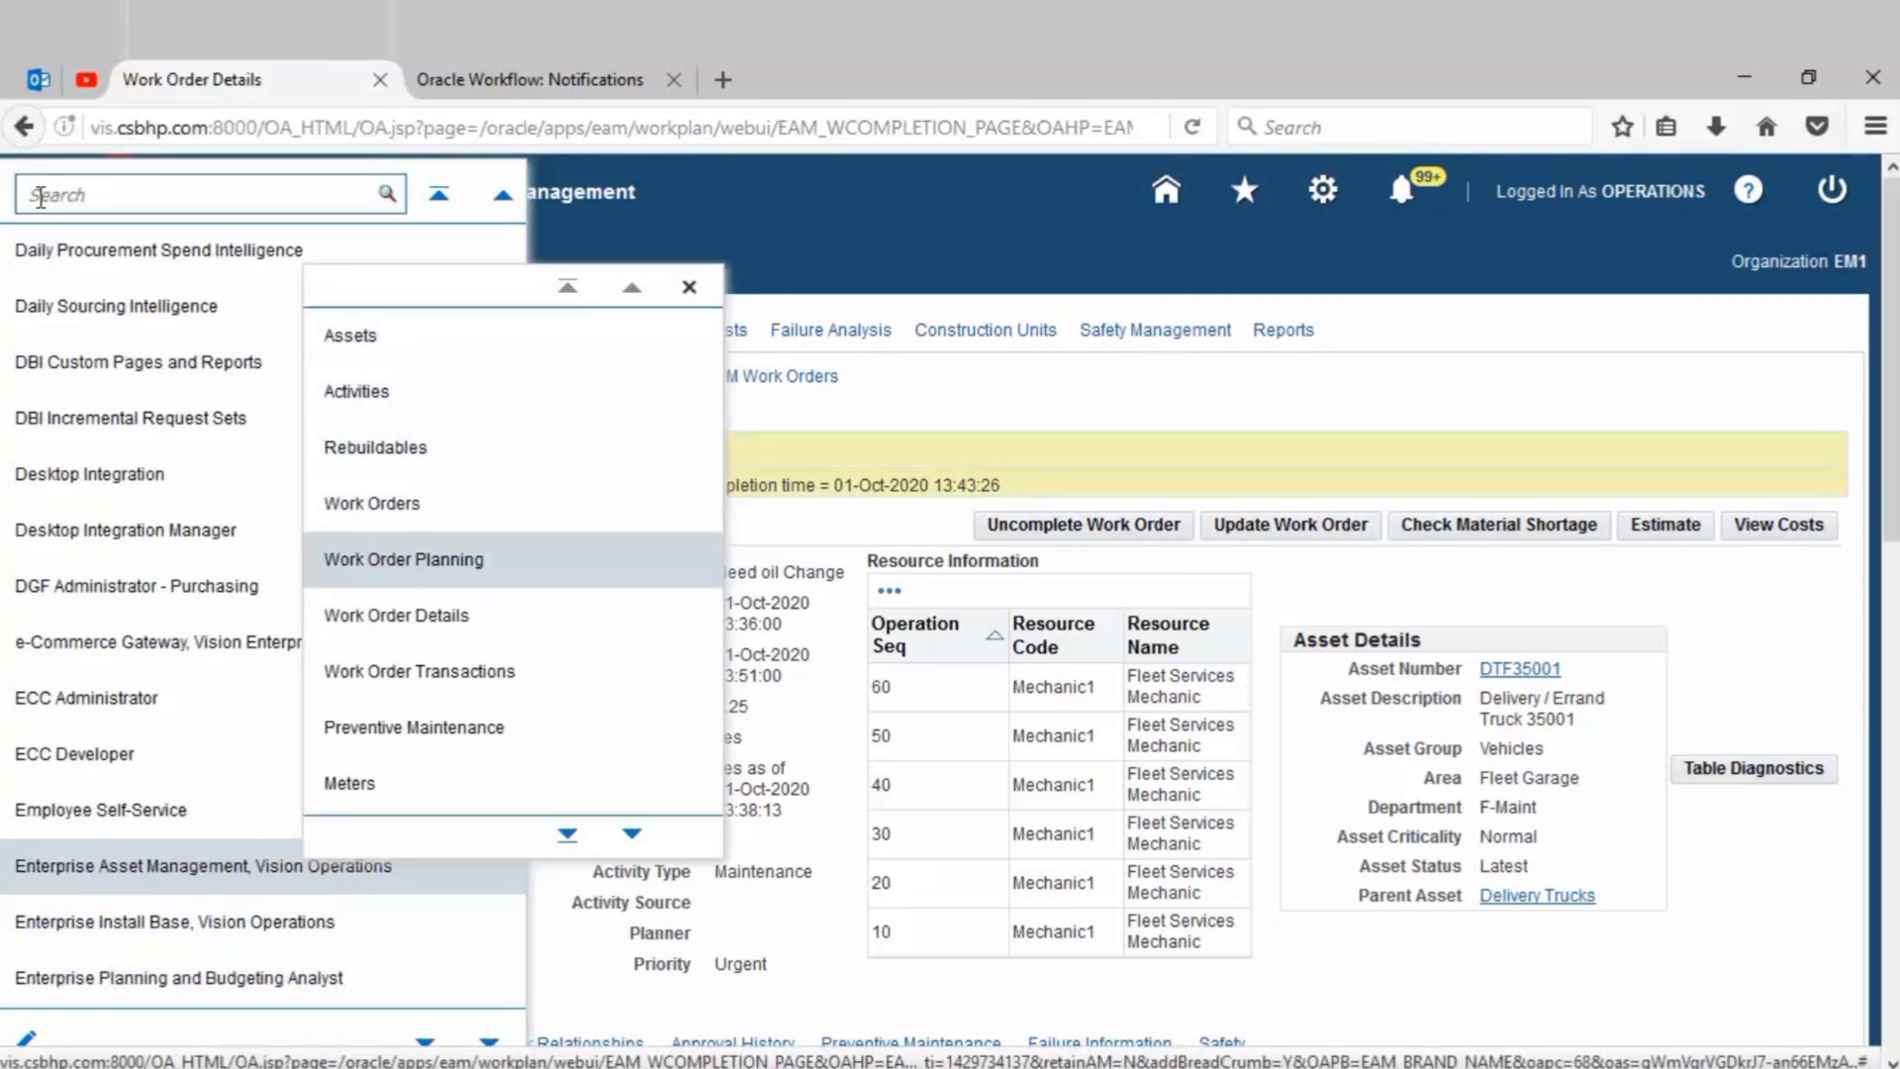
{"action": "left_click", "coordinate": [372, 502]}
{"action": "left_click", "coordinate": [618, 514]}
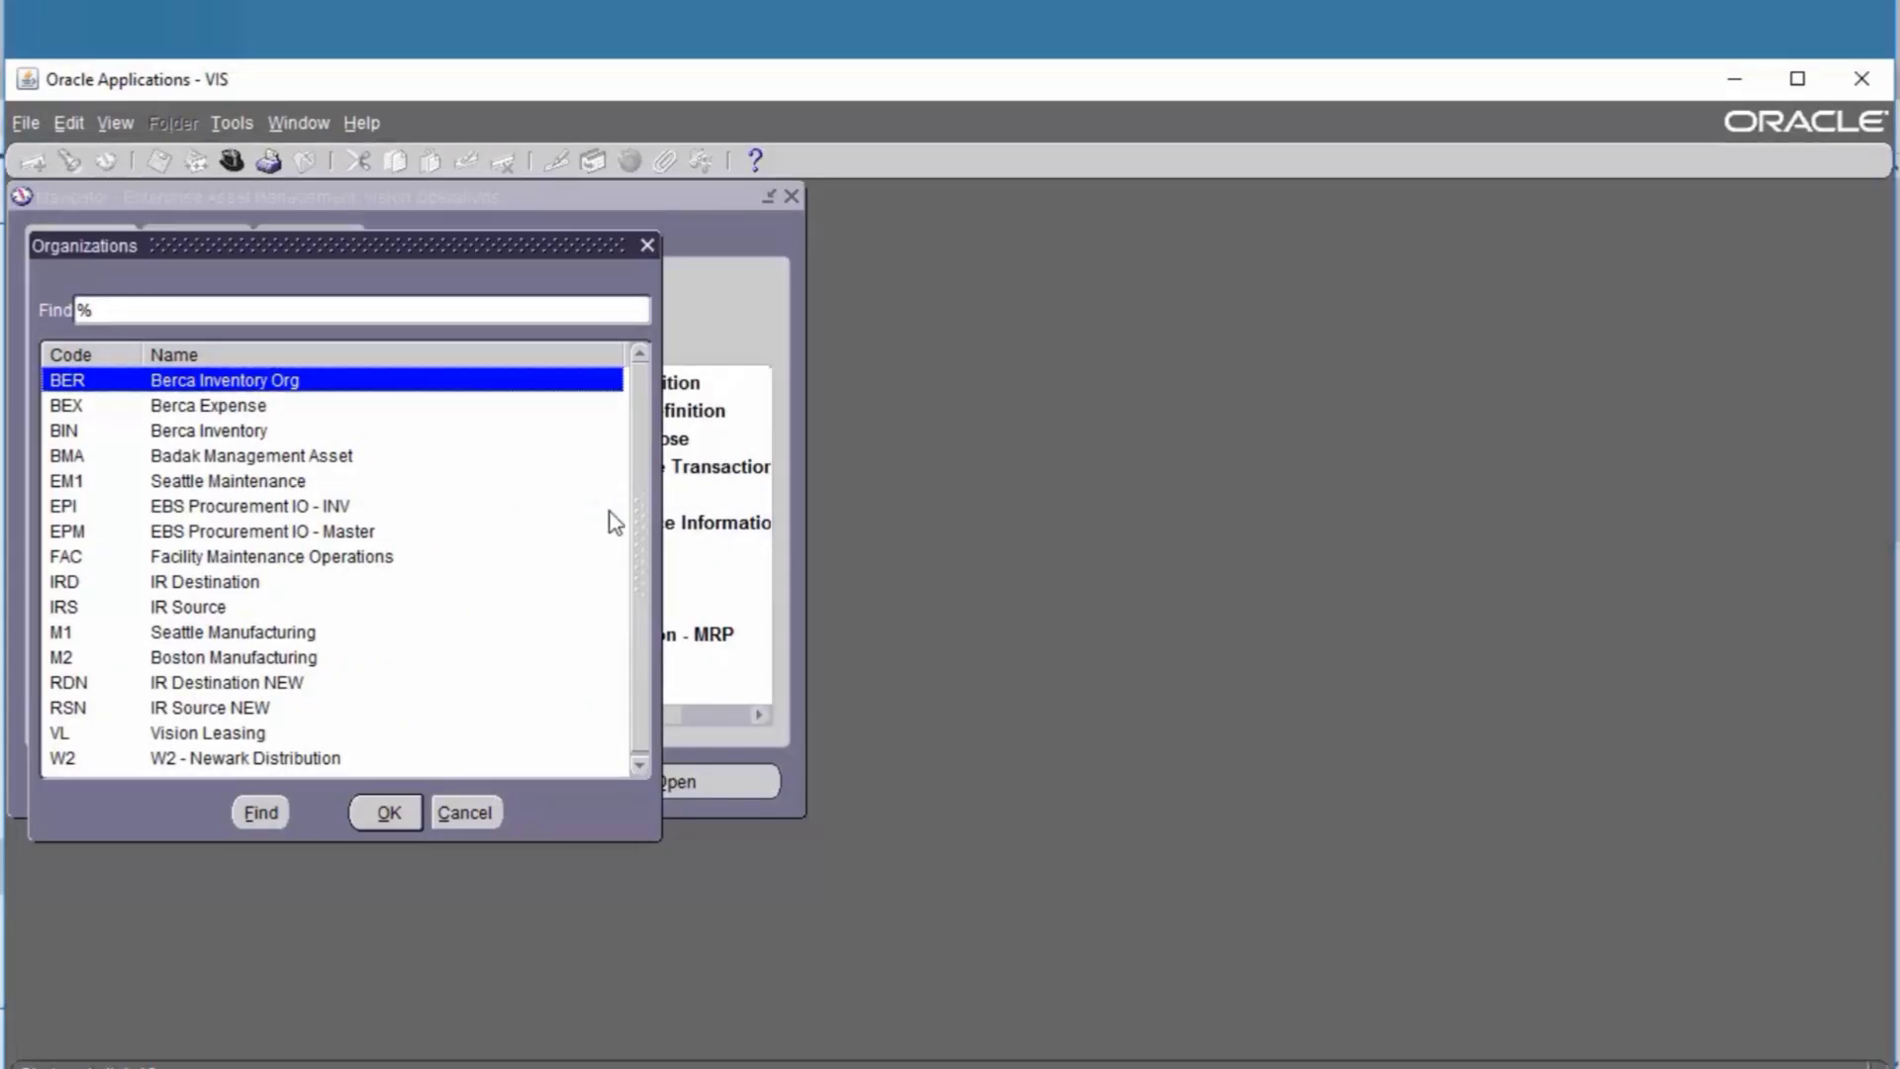
{"action": "double_click", "coordinate": [282, 483]}
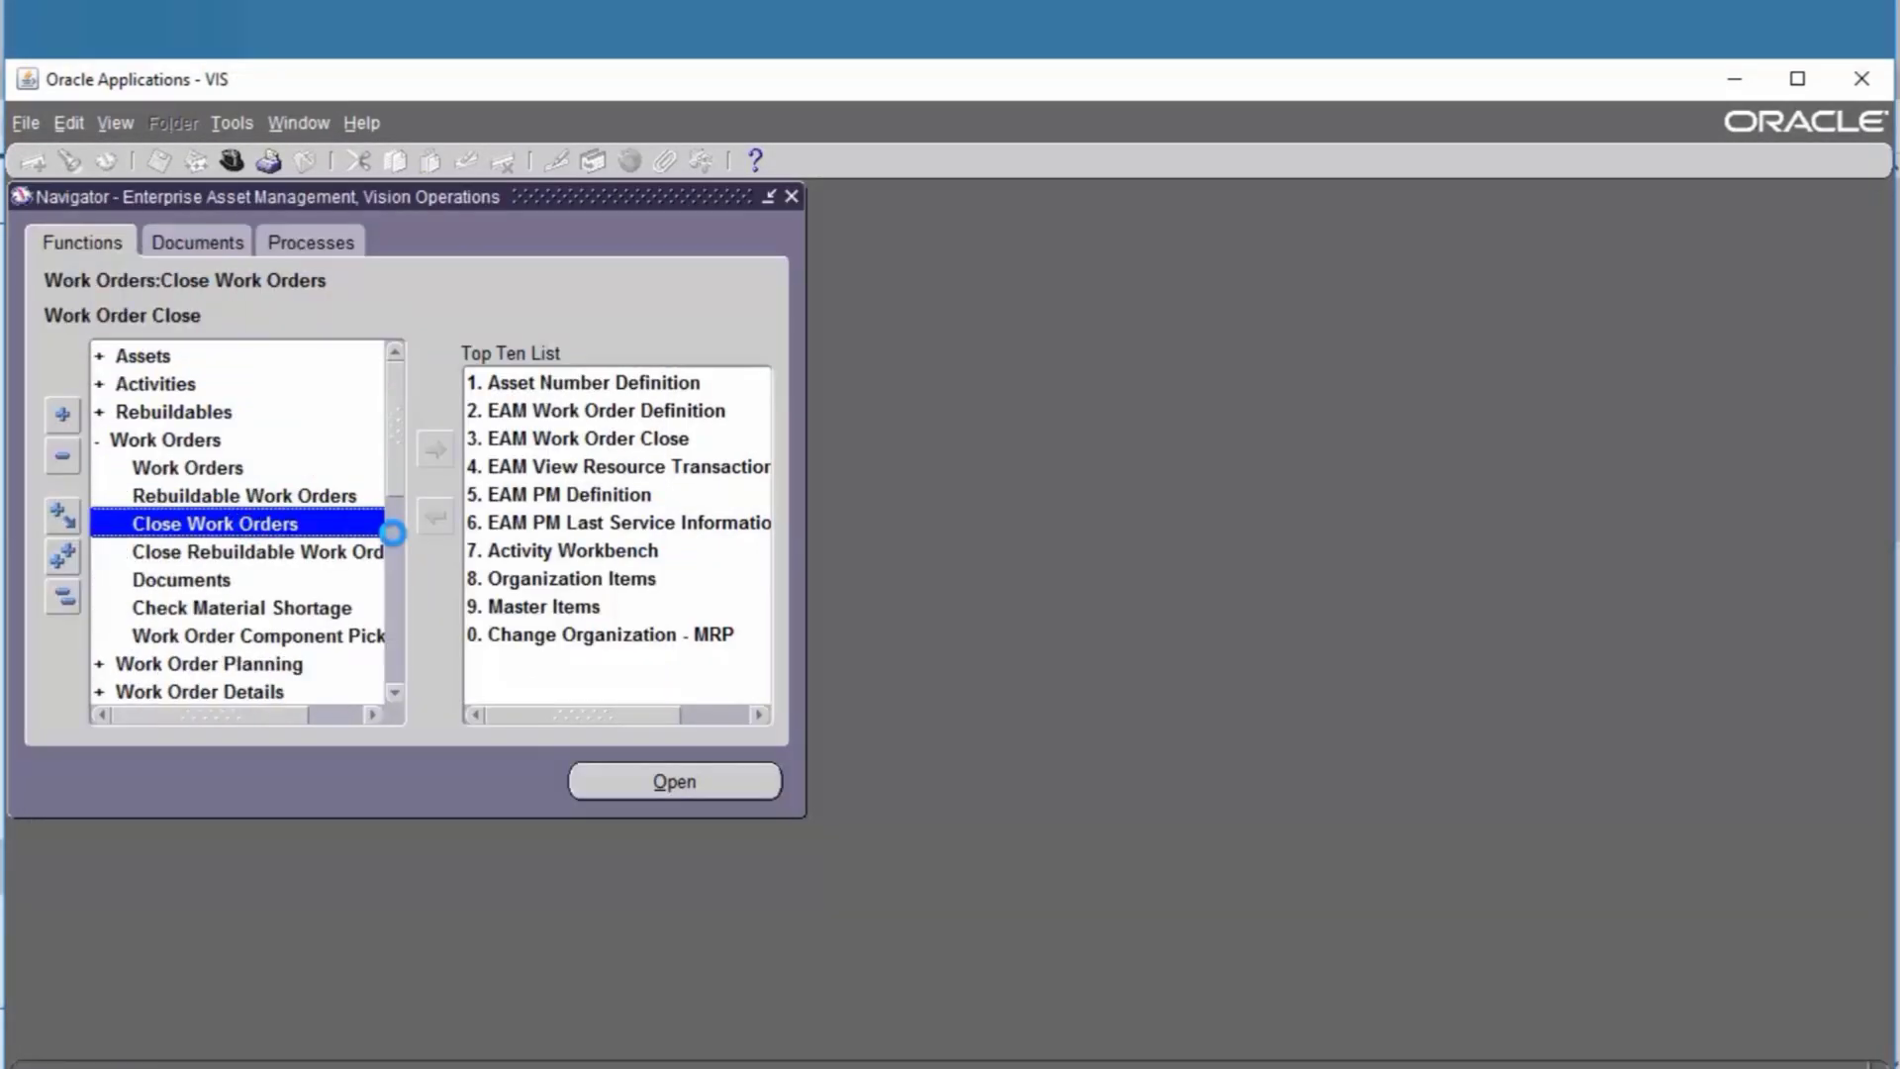
Find WO265567 and review its Activity, Project, Request and Approval History tabs.
{"action": "type", "text": "WO265567"}
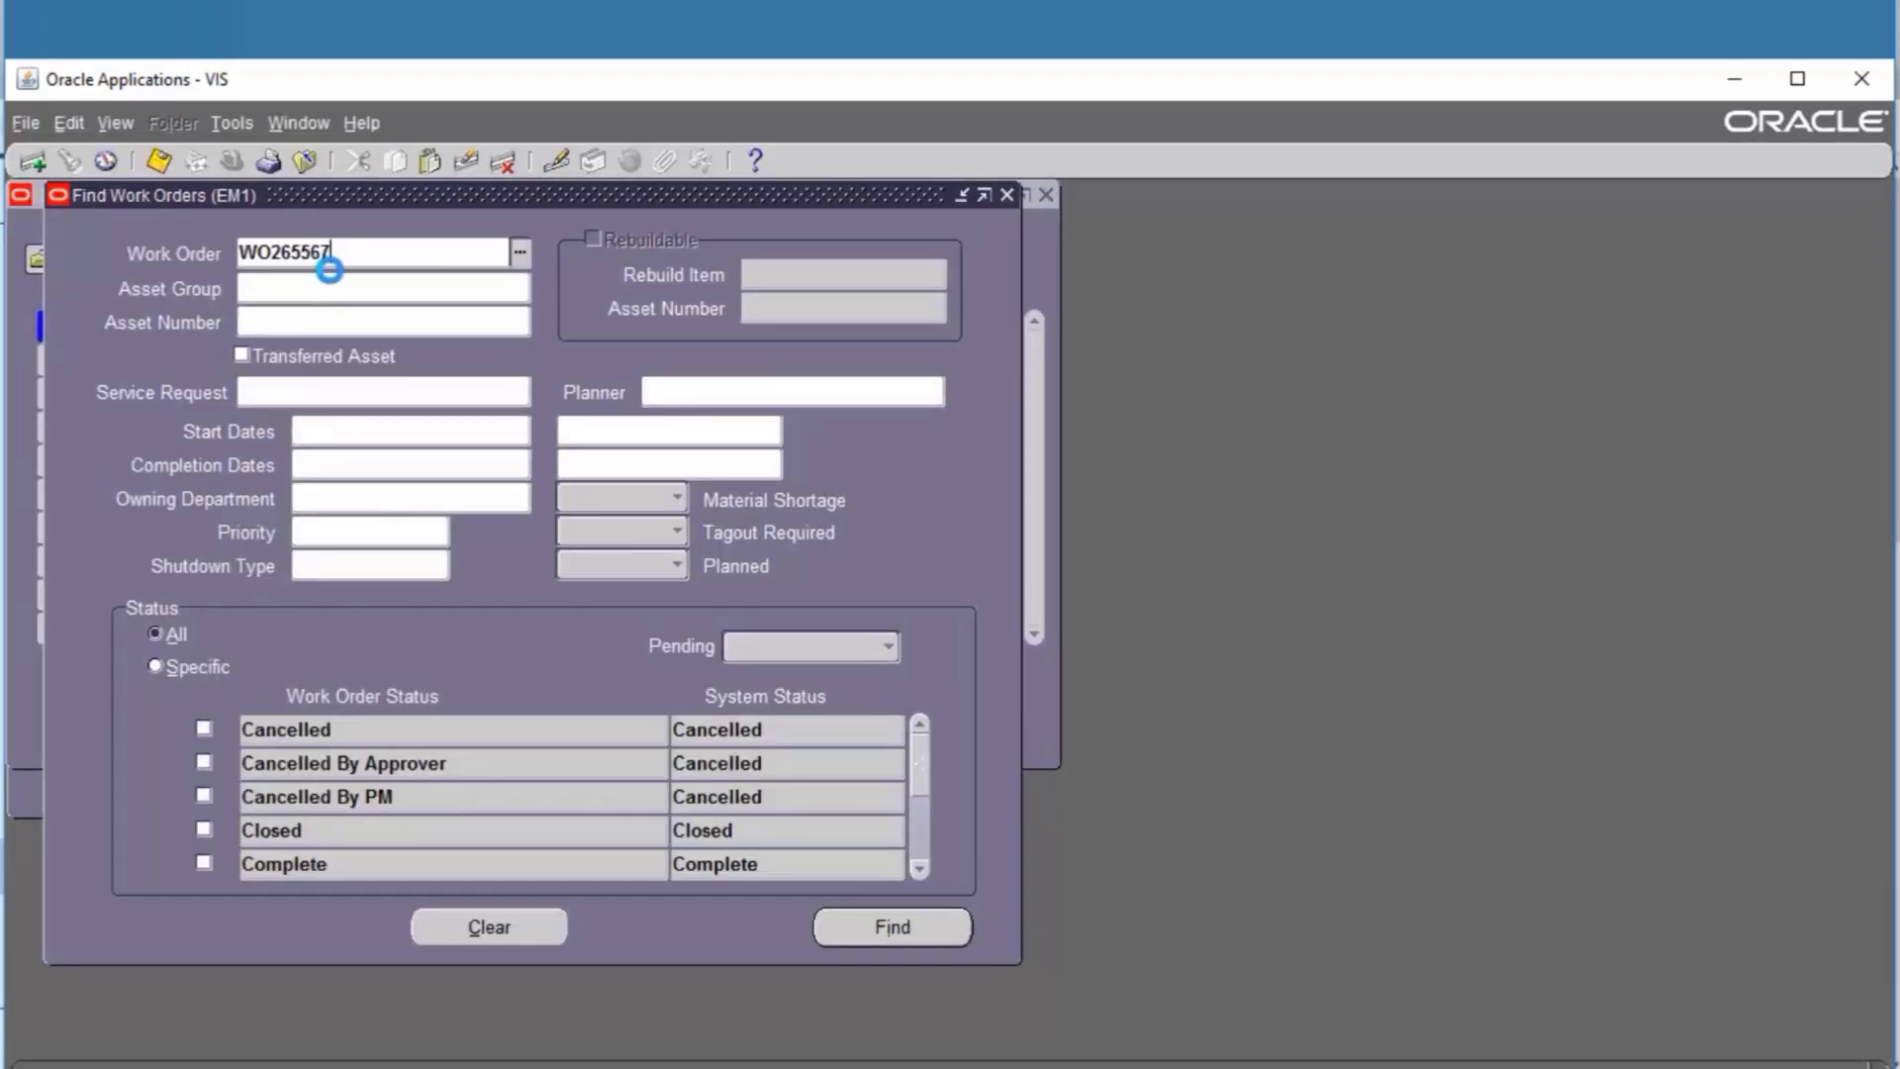
{"action": "key", "text": "Tab"}
{"action": "left_click", "coordinate": [846, 912]}
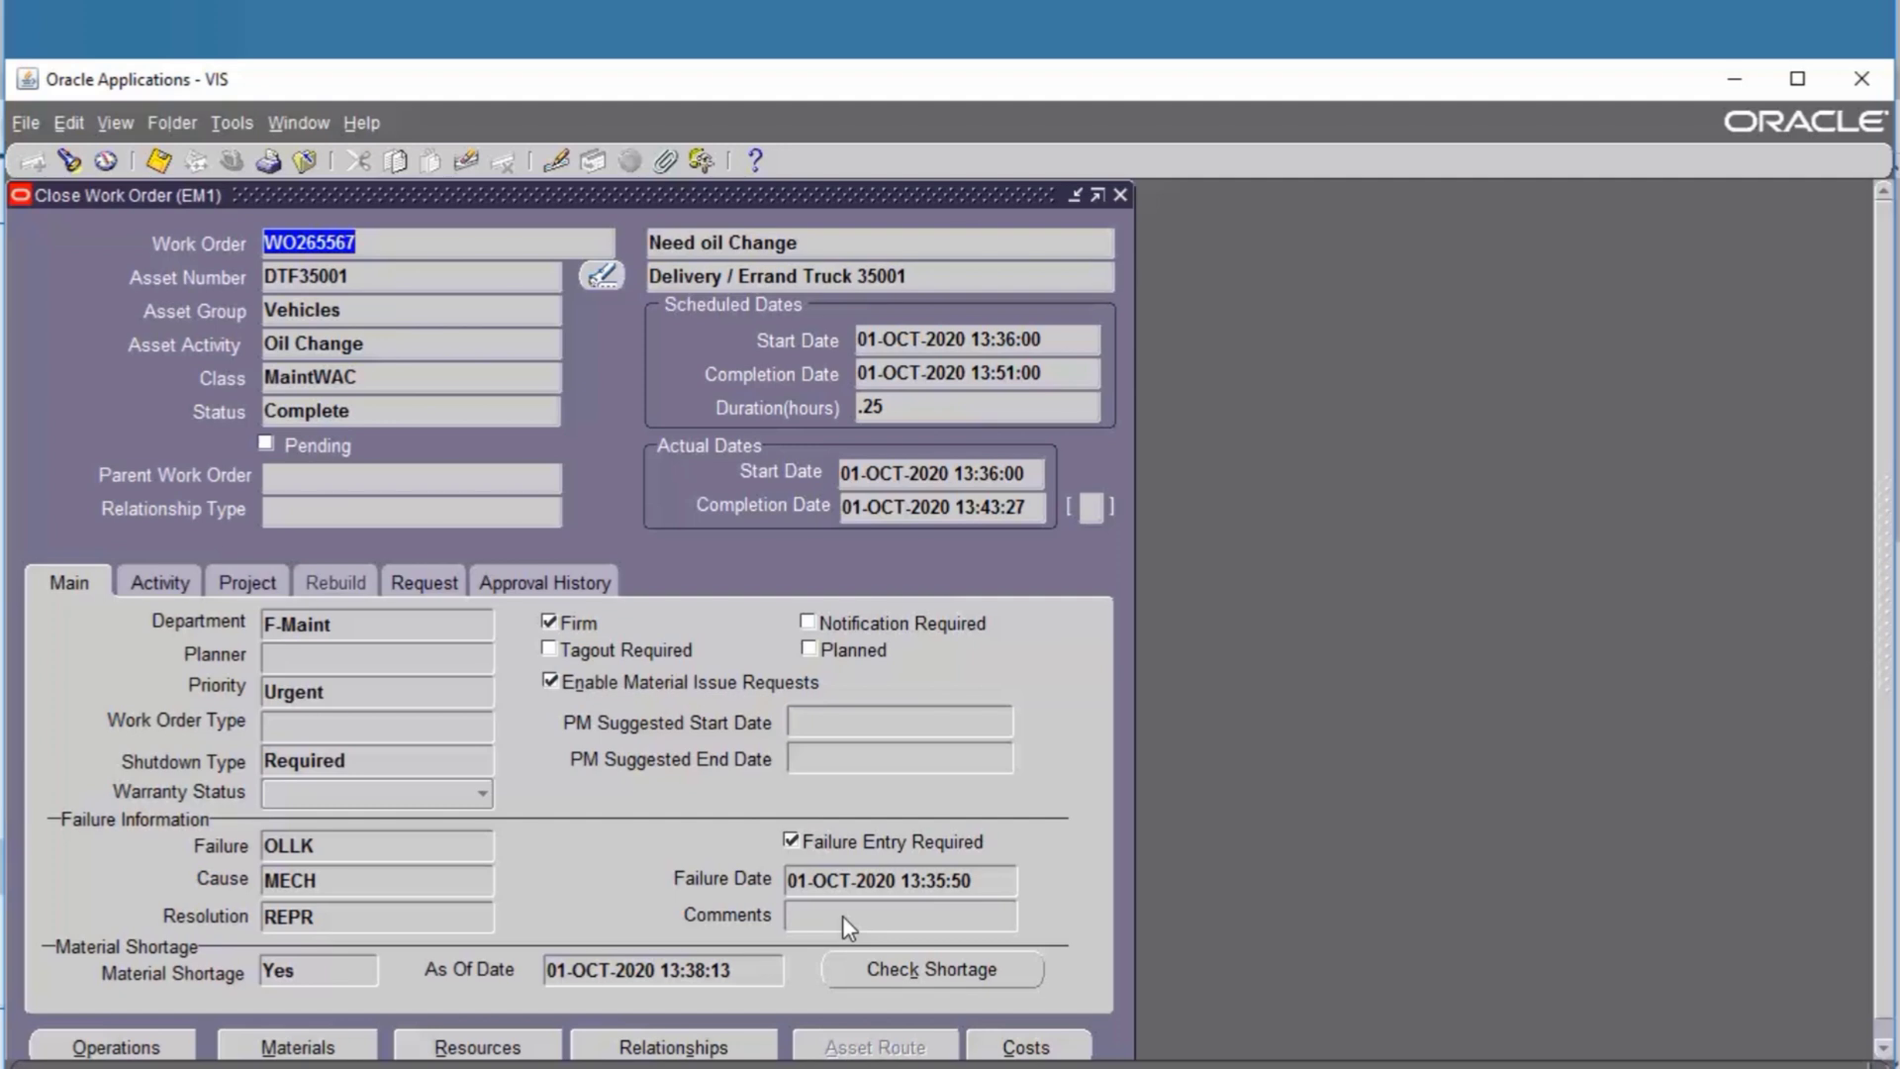
{"action": "left_click", "coordinate": [149, 586]}
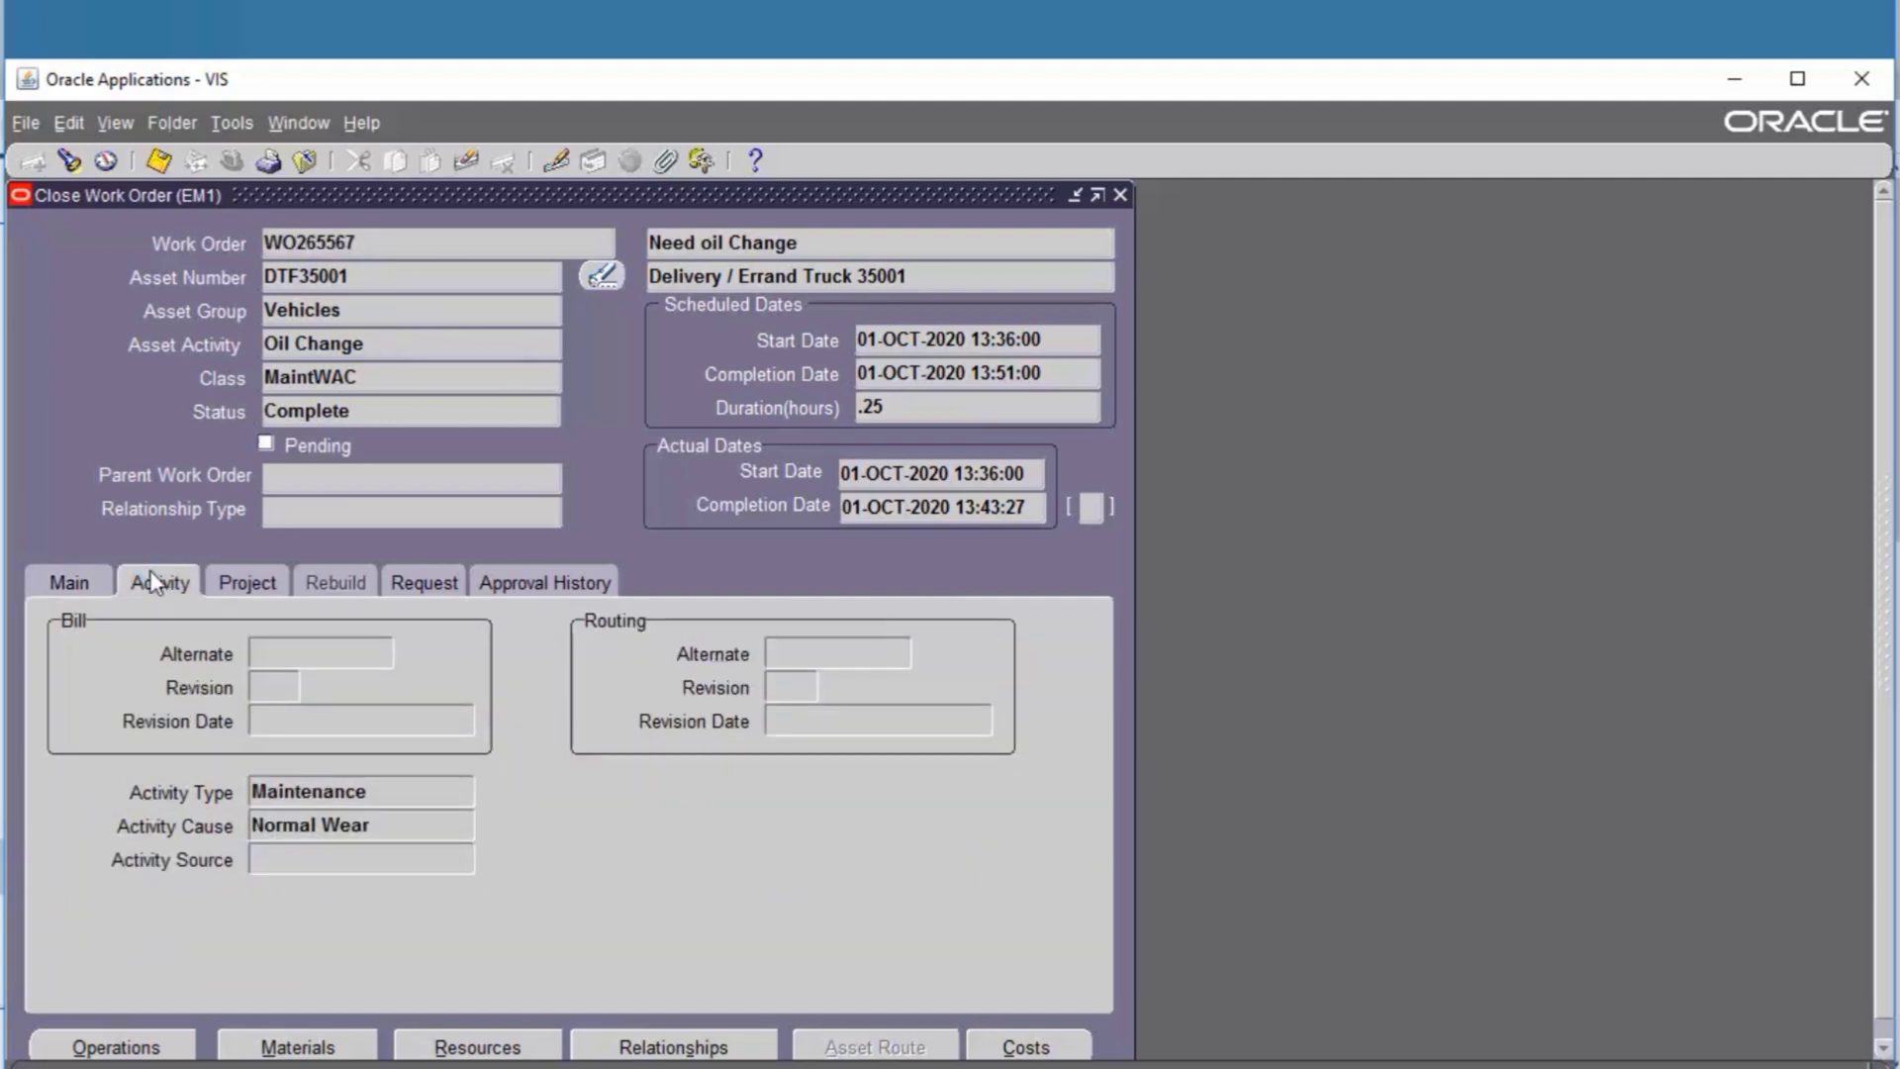
{"action": "left_click", "coordinate": [247, 584]}
{"action": "left_click", "coordinate": [444, 583]}
{"action": "left_click", "coordinate": [499, 583]}
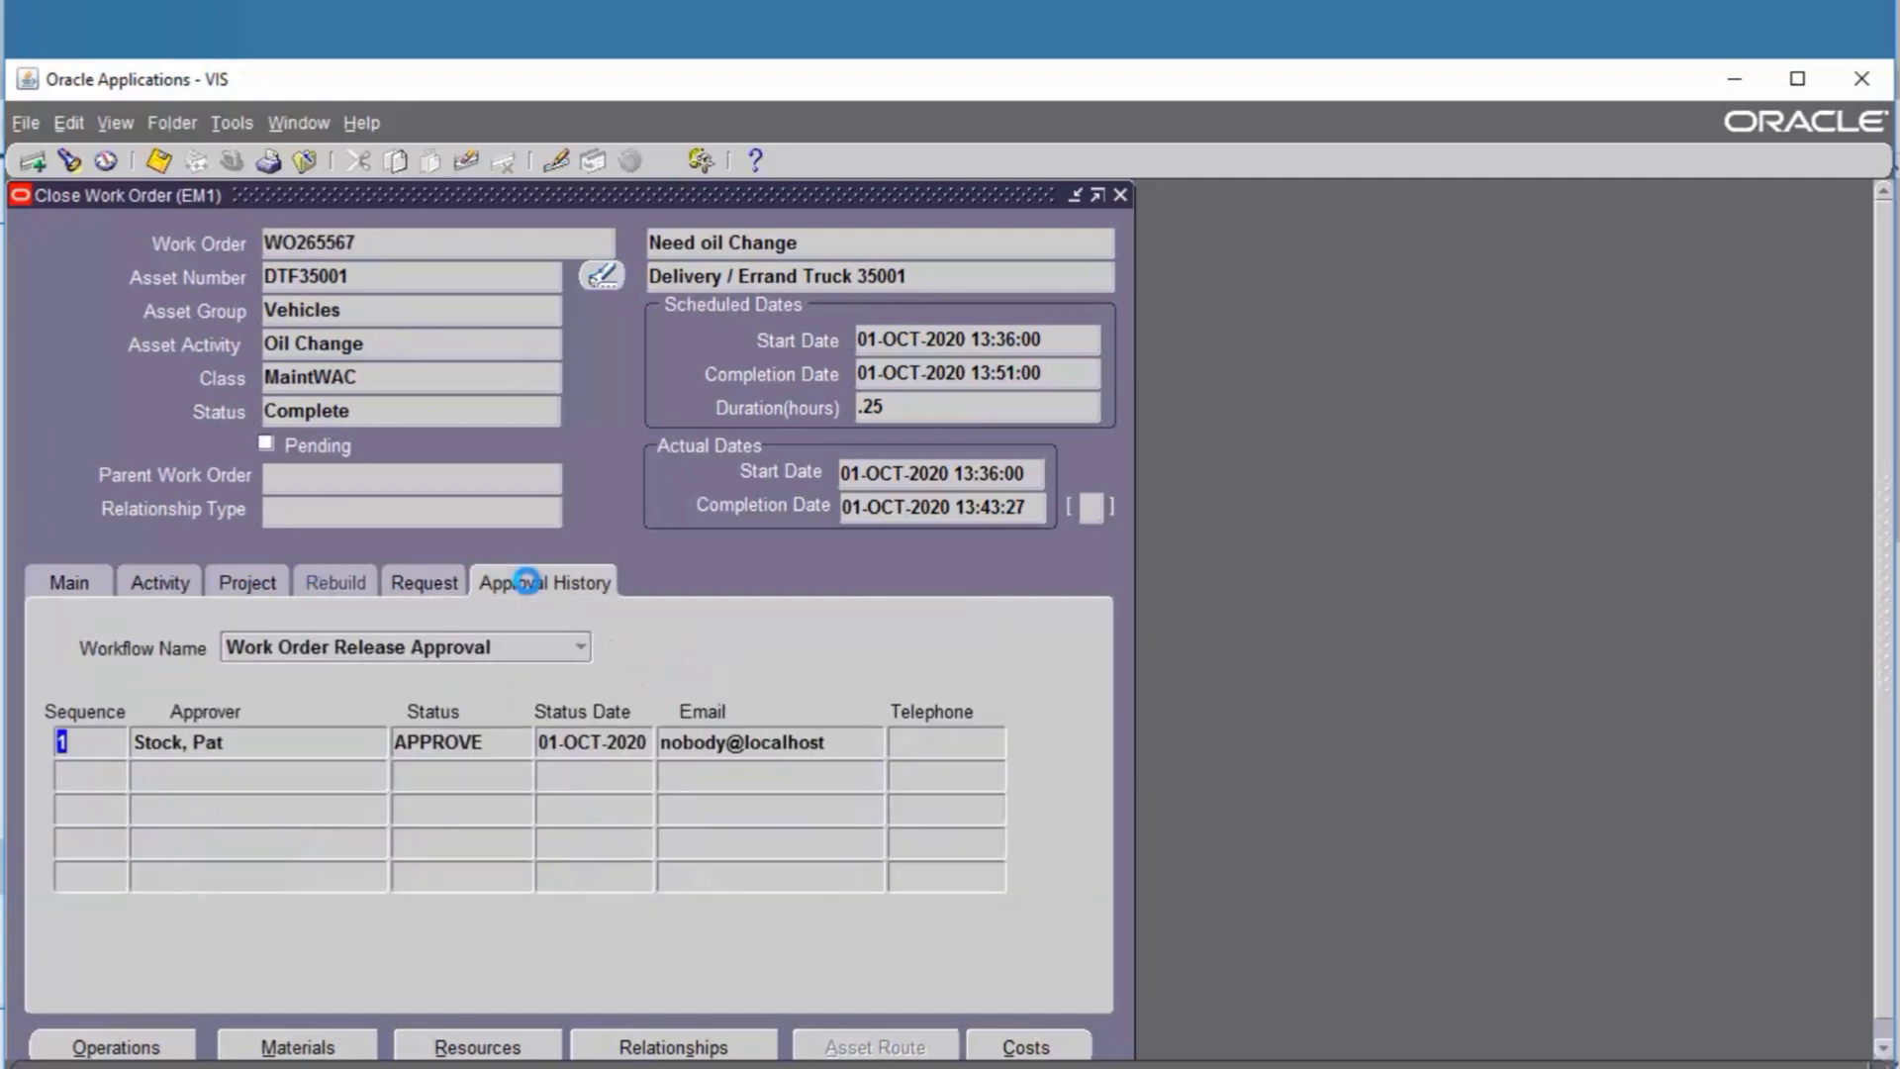
{"action": "left_click", "coordinate": [453, 574]}
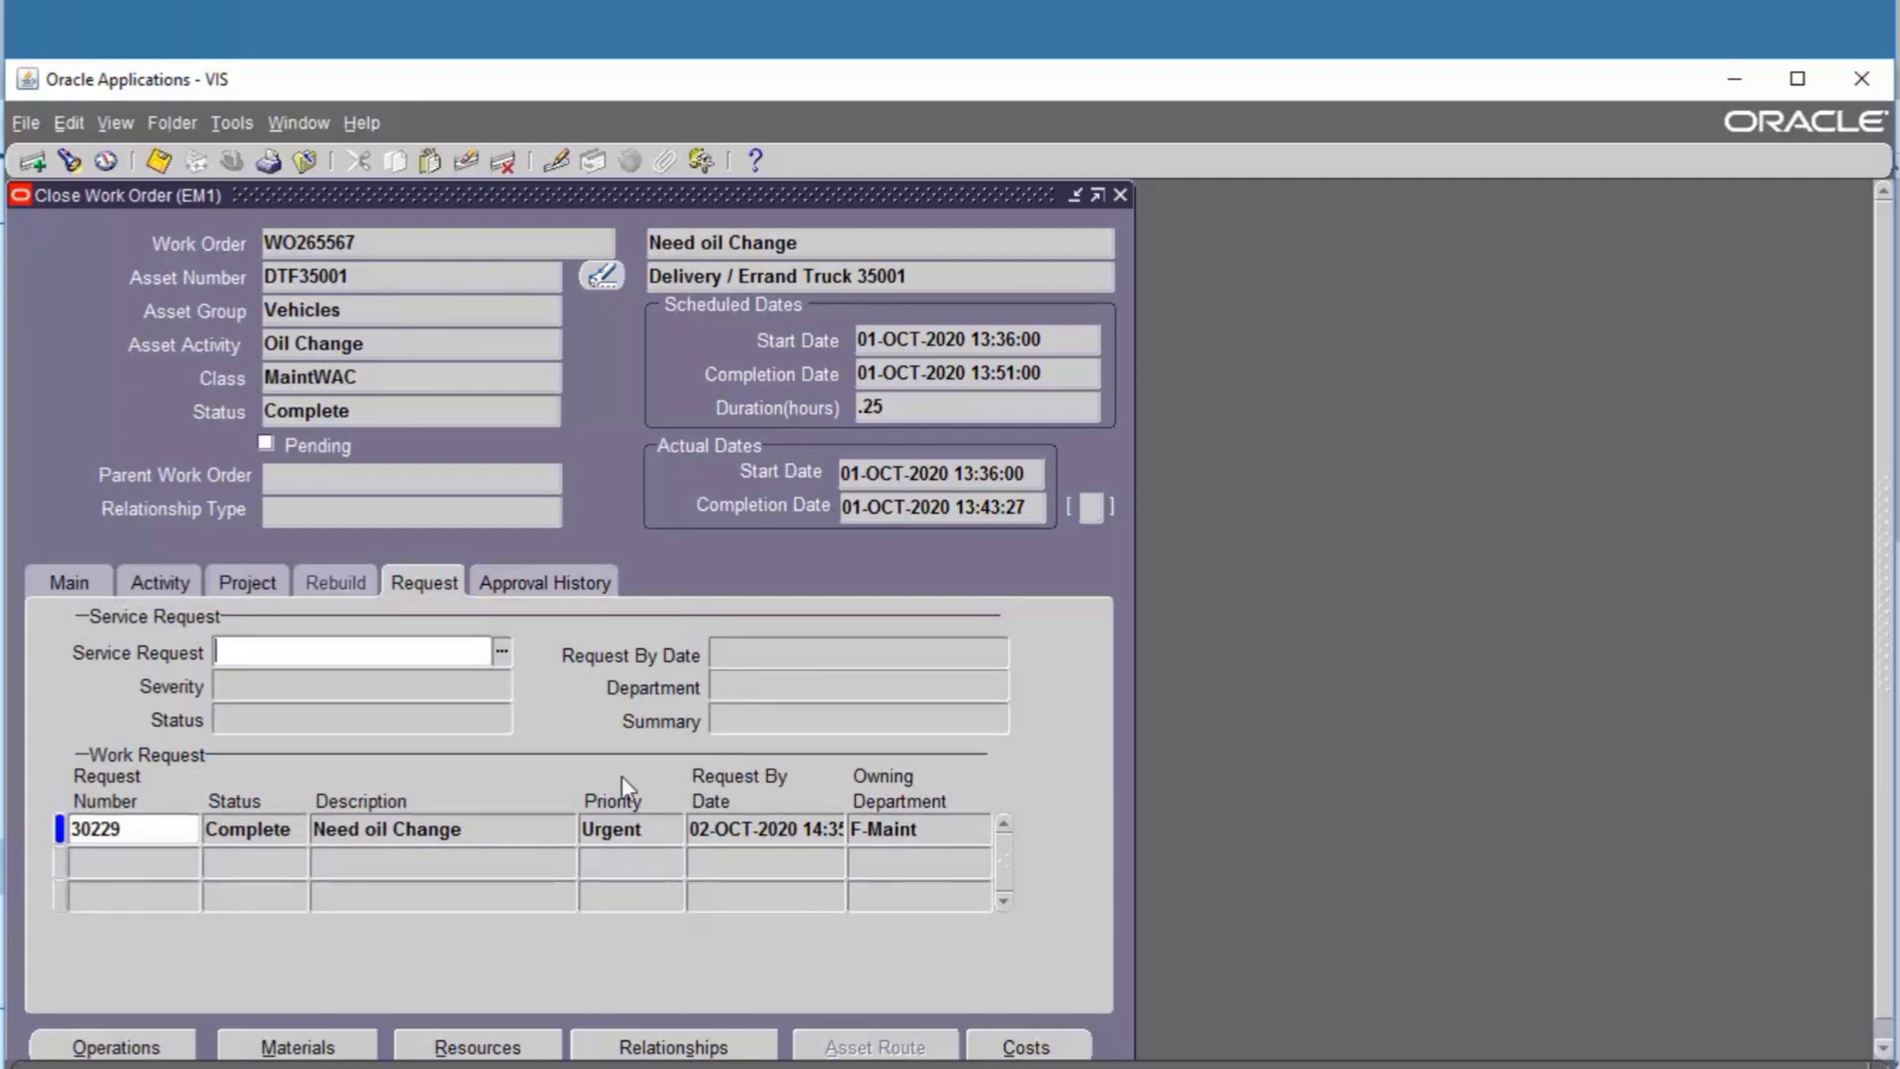
{"action": "left_click", "coordinate": [737, 830]}
Review the work order's cost Value Summary, estimated costs and variances, then close those windows.
{"action": "left_click", "coordinate": [1034, 1043]}
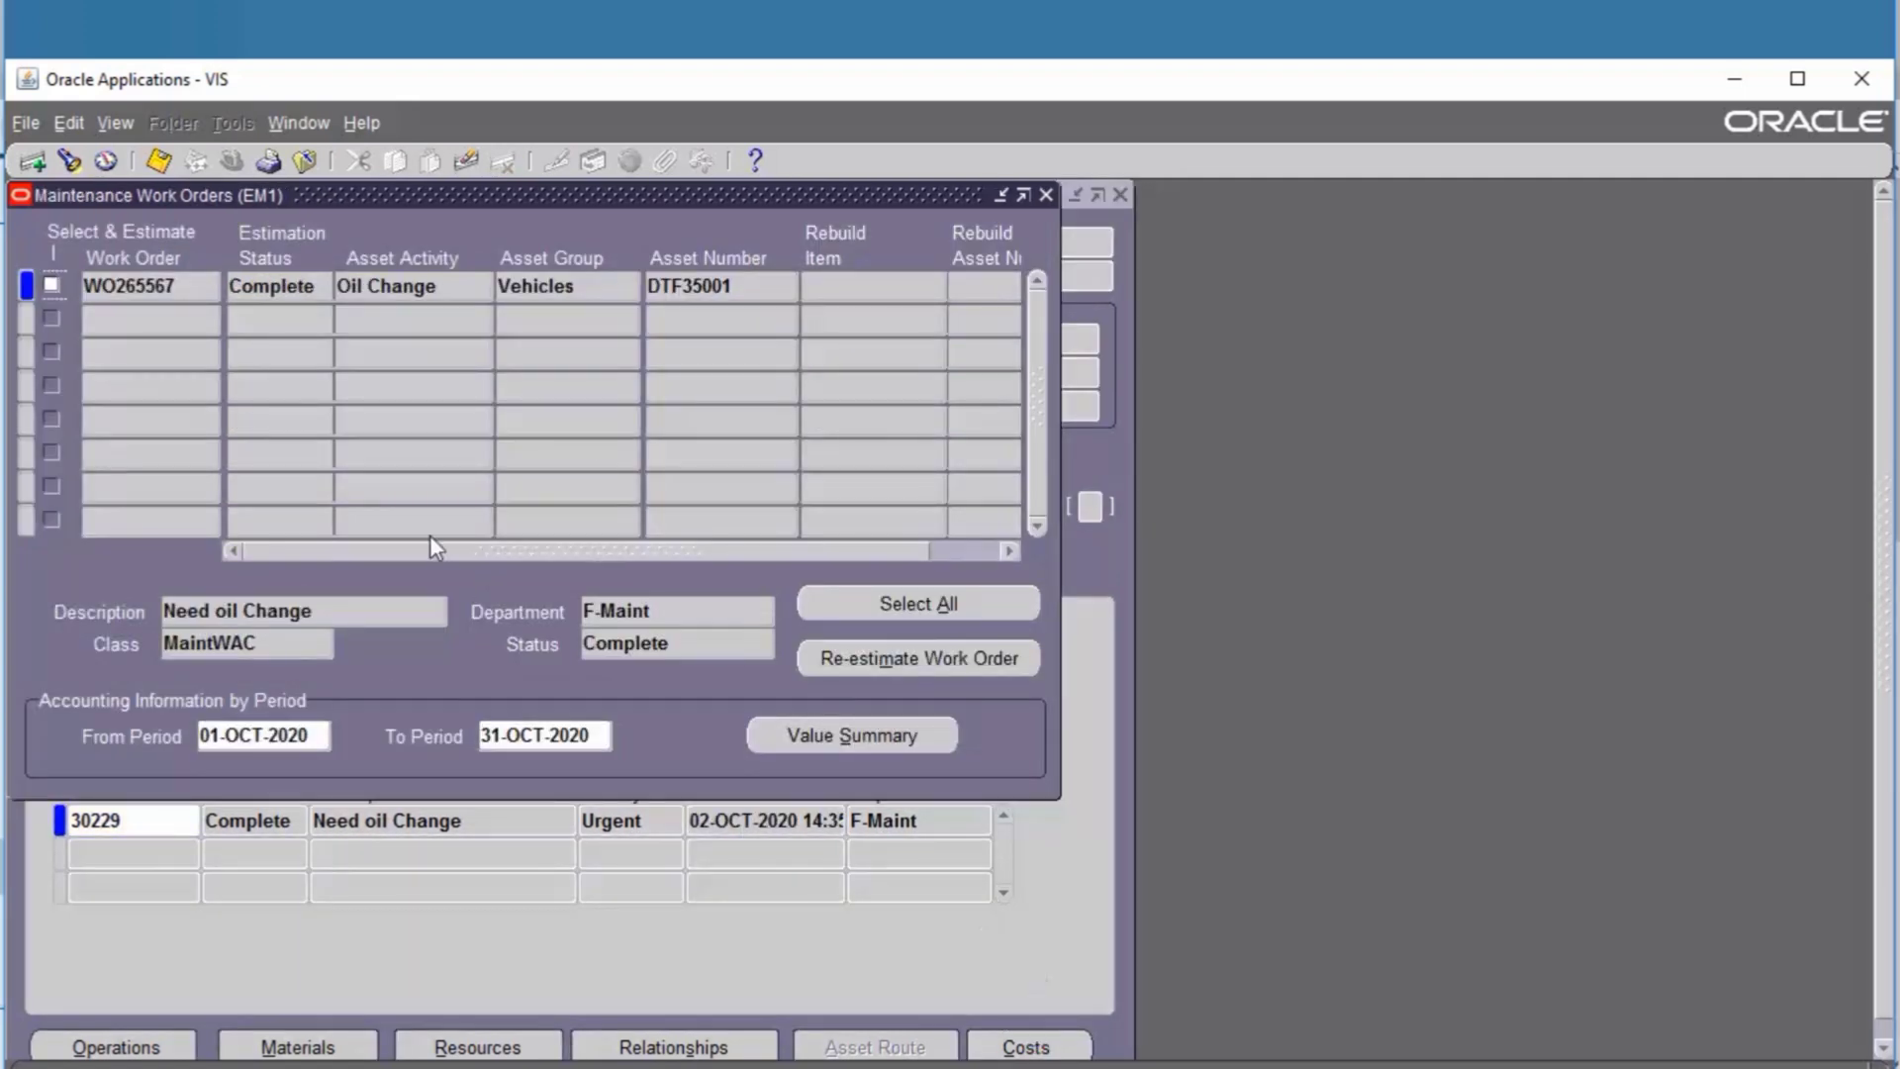
{"action": "left_click", "coordinate": [863, 734]}
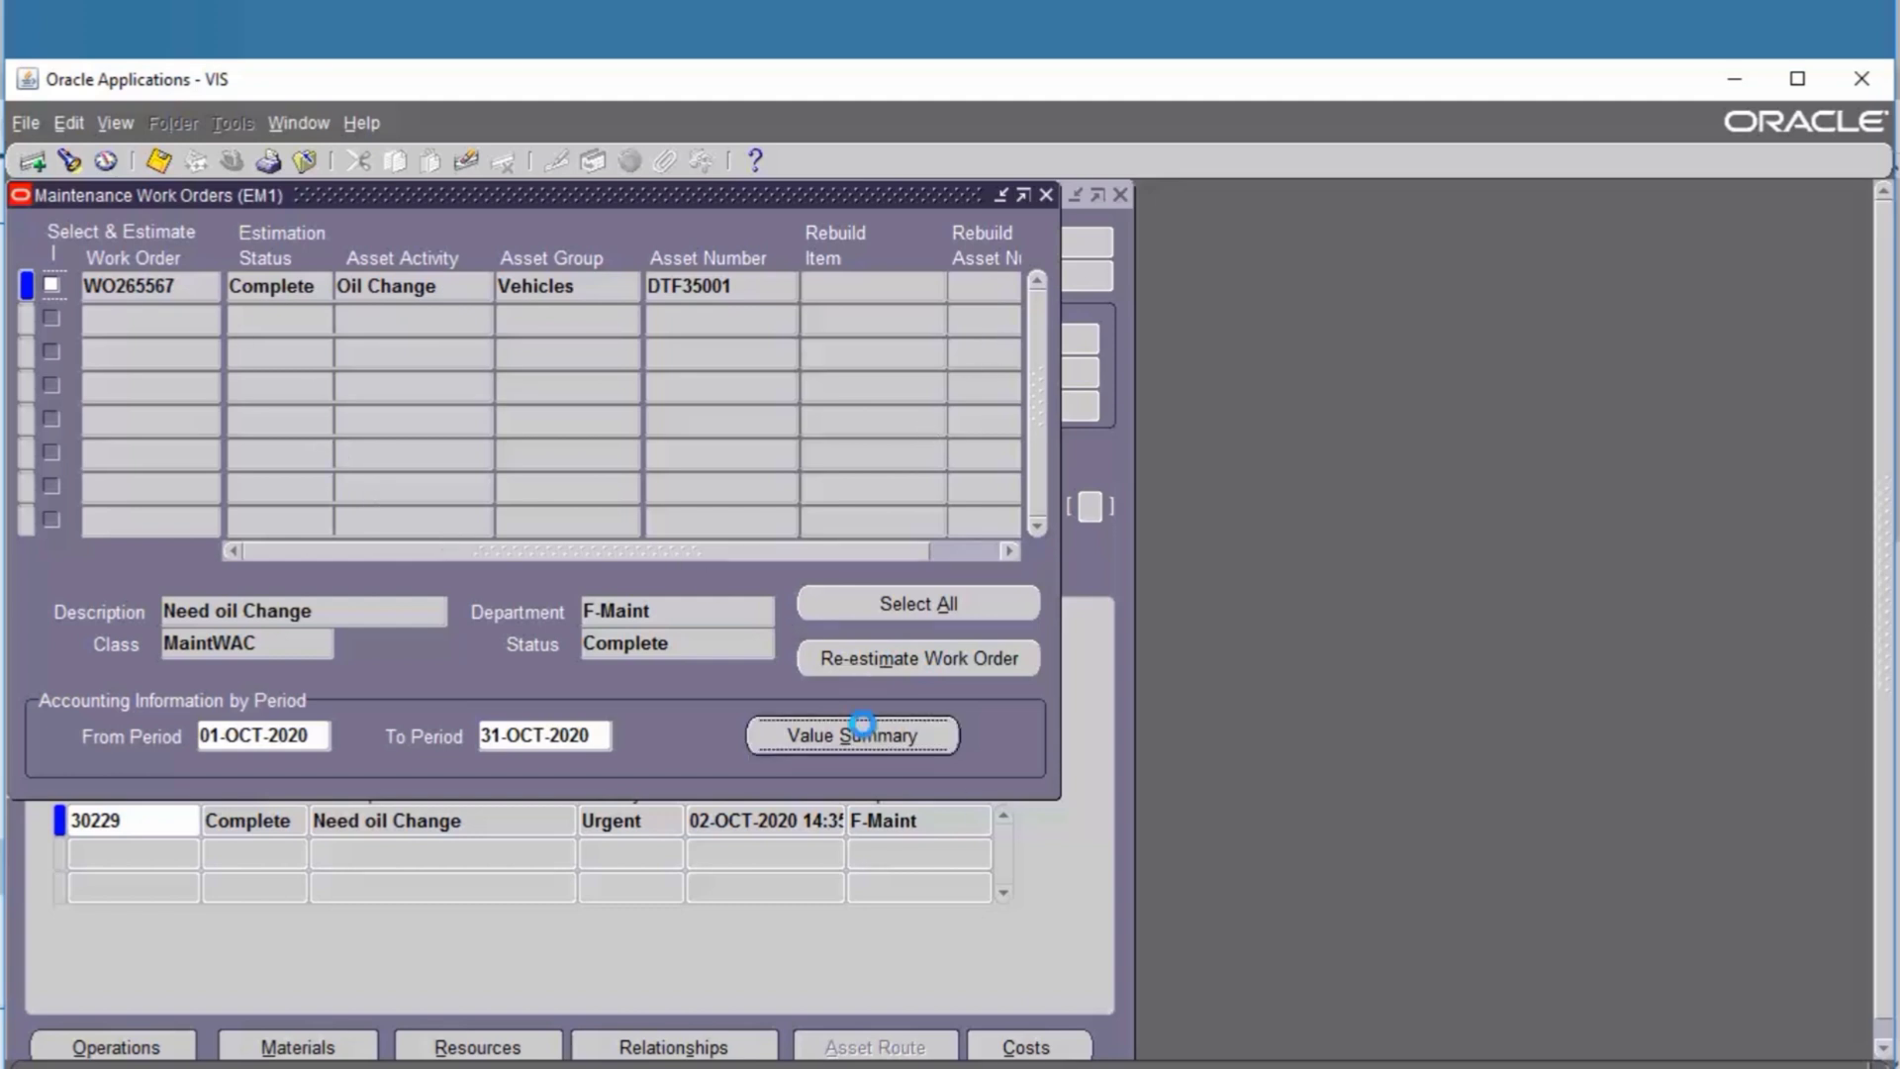
{"action": "left_click", "coordinate": [309, 633]}
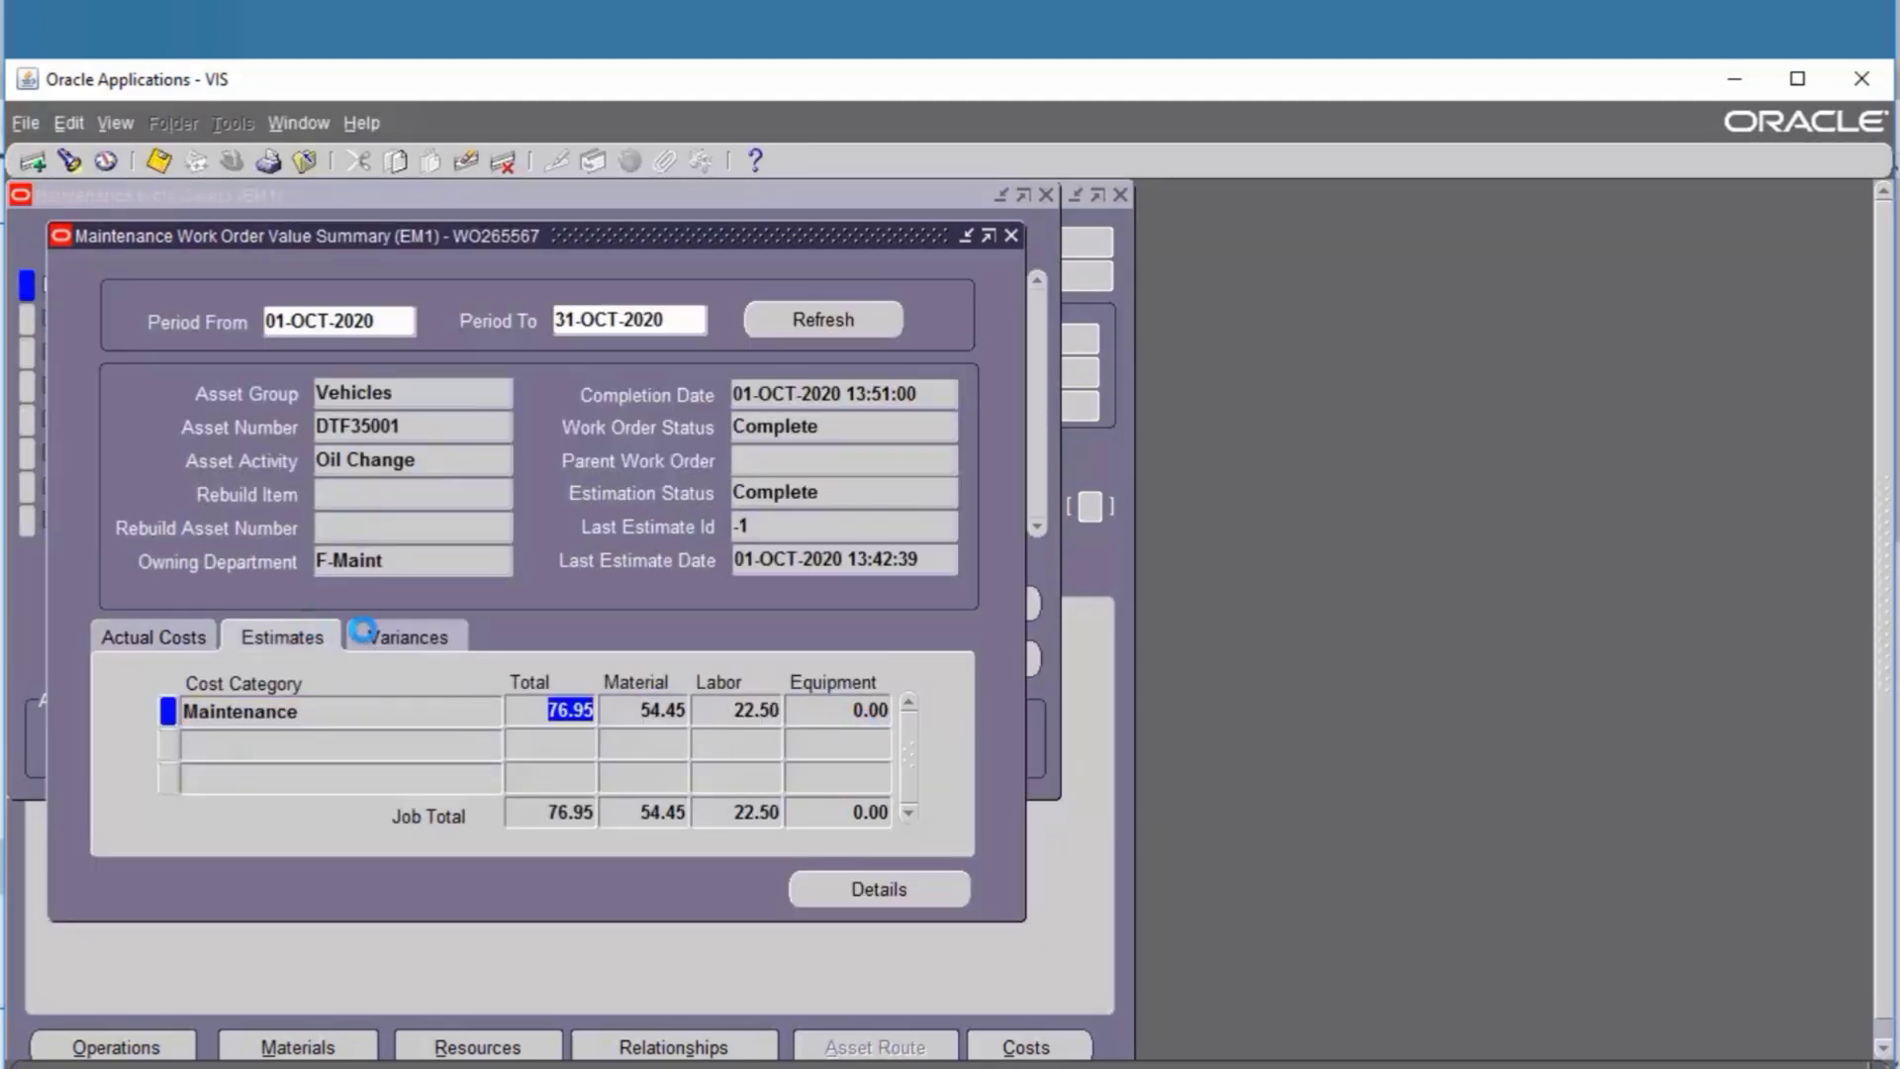
{"action": "left_click", "coordinate": [406, 639]}
{"action": "left_click", "coordinate": [1010, 235]}
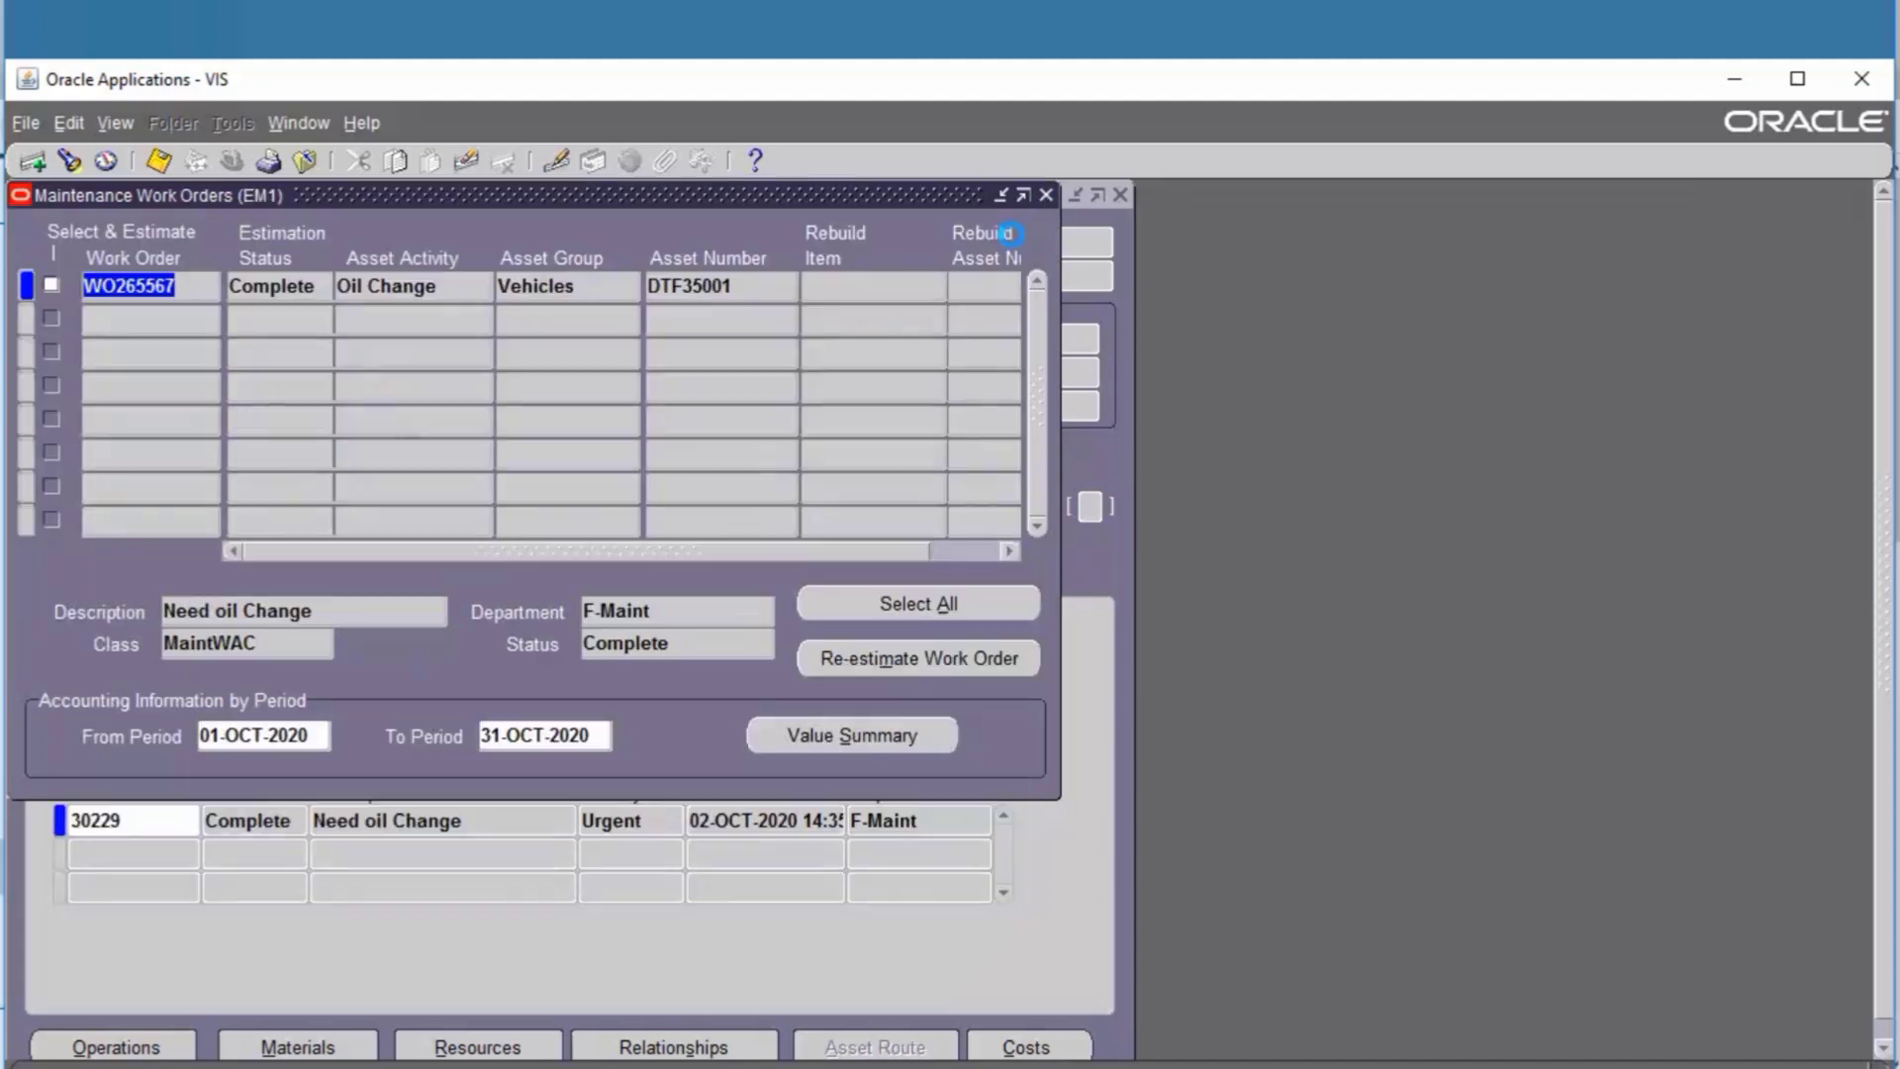
{"action": "left_click", "coordinate": [1046, 193]}
Close WO265567 with Tools > Close Work Orders and acknowledge the submitted request.
{"action": "left_click", "coordinate": [236, 123]}
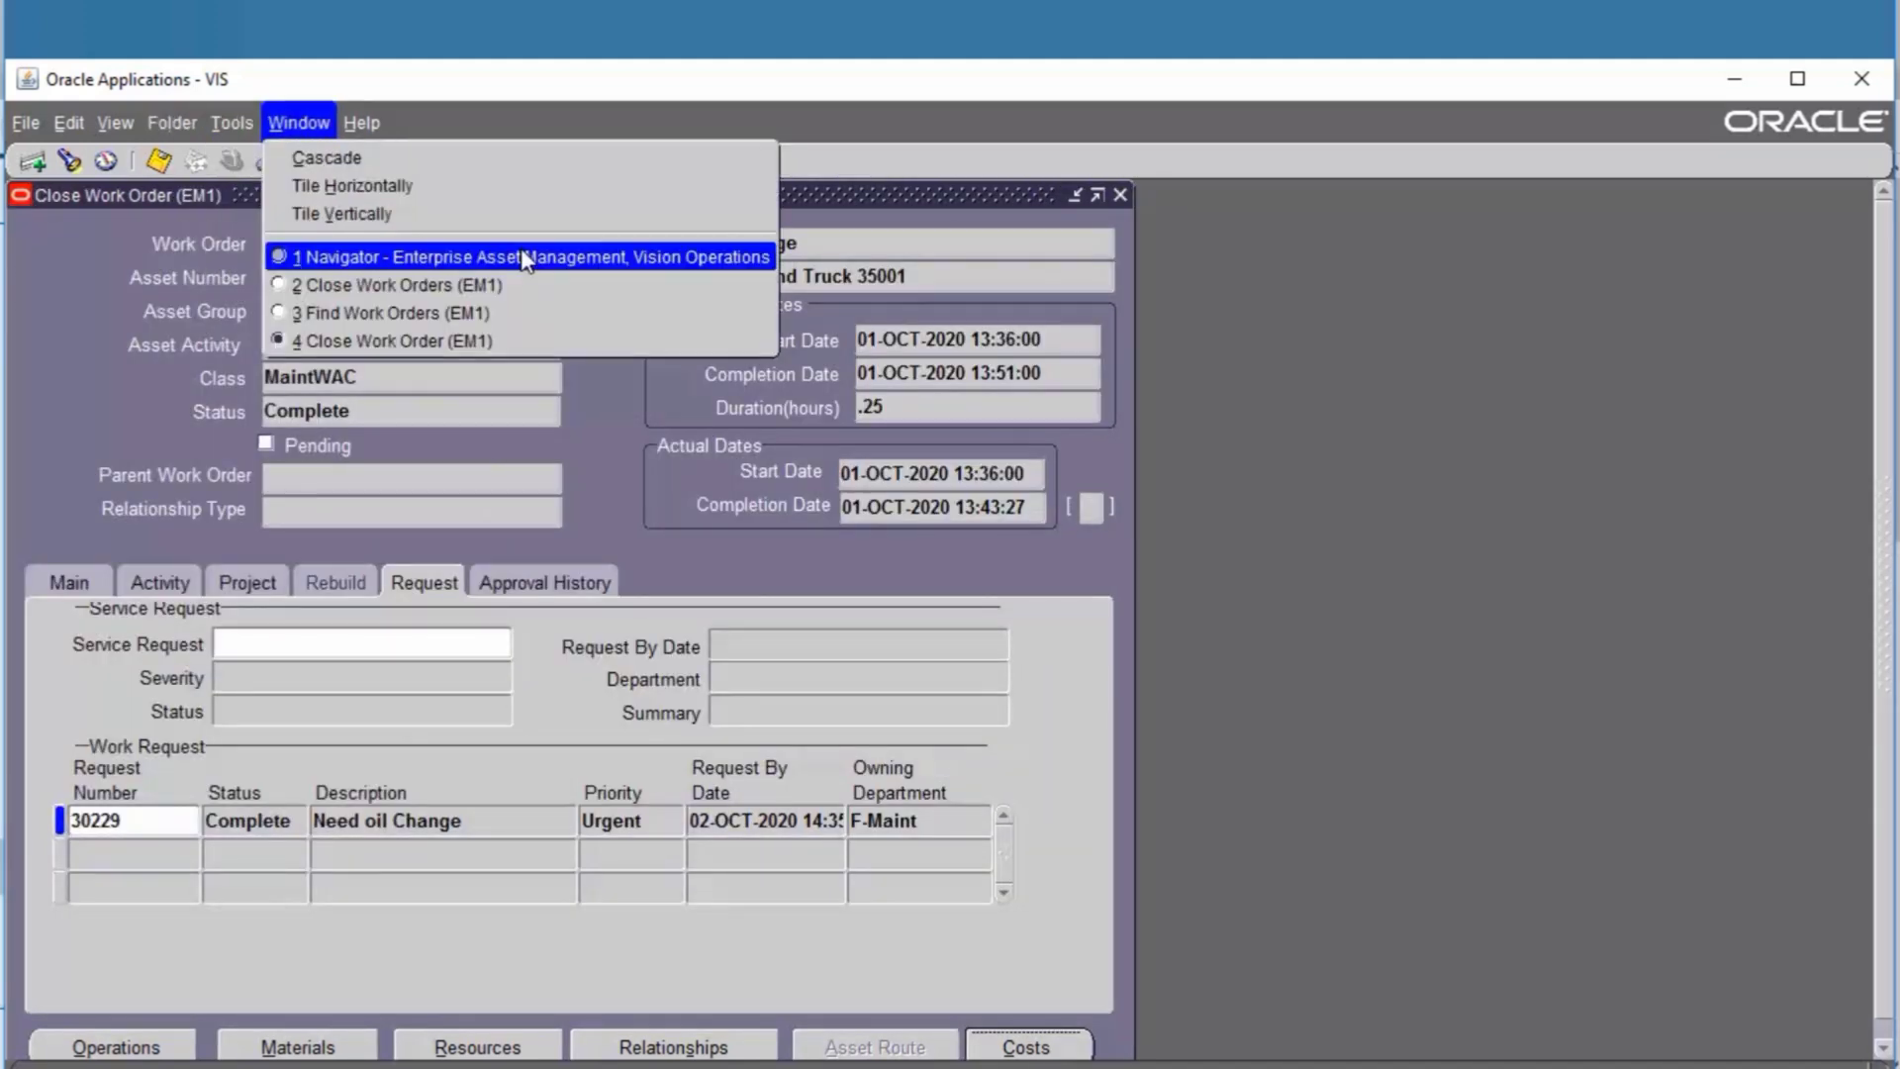
{"action": "left_click", "coordinate": [347, 242]}
{"action": "left_click", "coordinate": [234, 123]}
{"action": "left_click", "coordinate": [259, 160]}
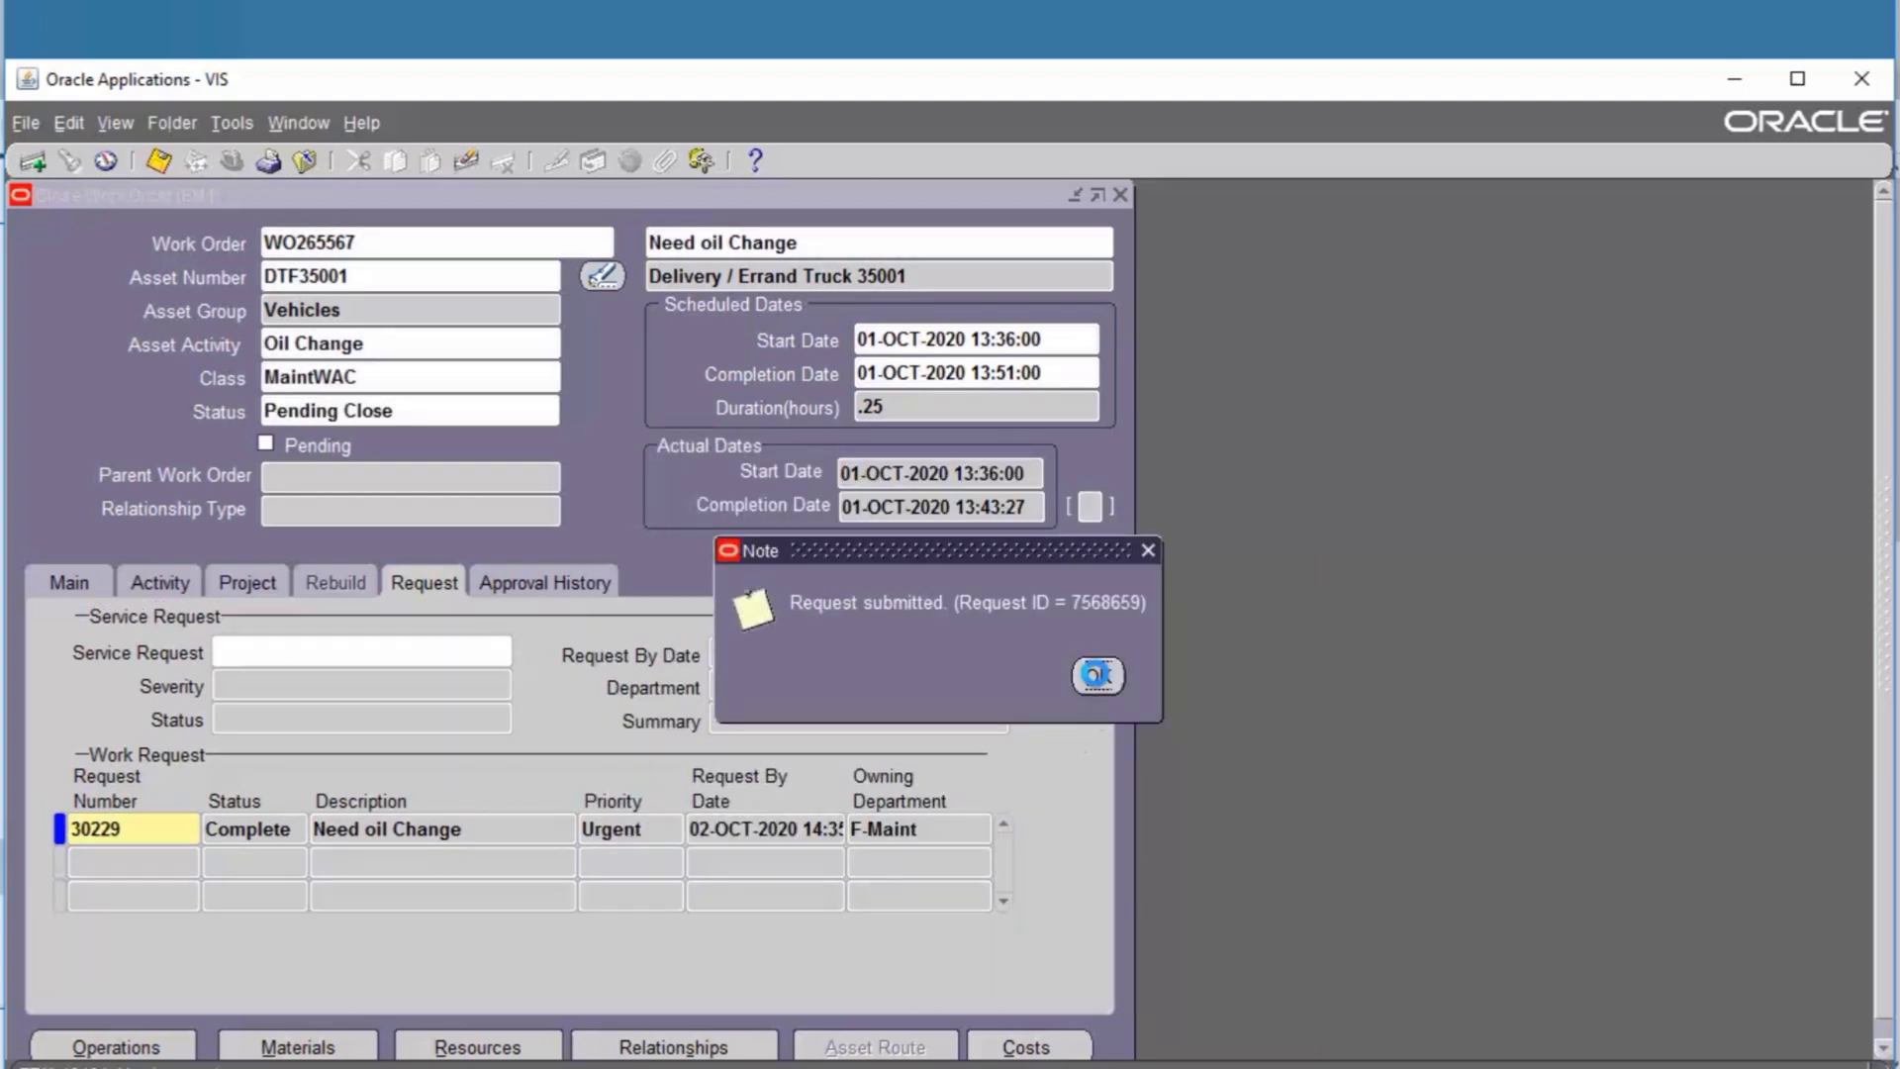
{"action": "left_click", "coordinate": [1094, 670]}
Refresh the requests and view the Discrete Job Value Report output showing 61.25 total costs.
{"action": "left_click", "coordinate": [114, 123]}
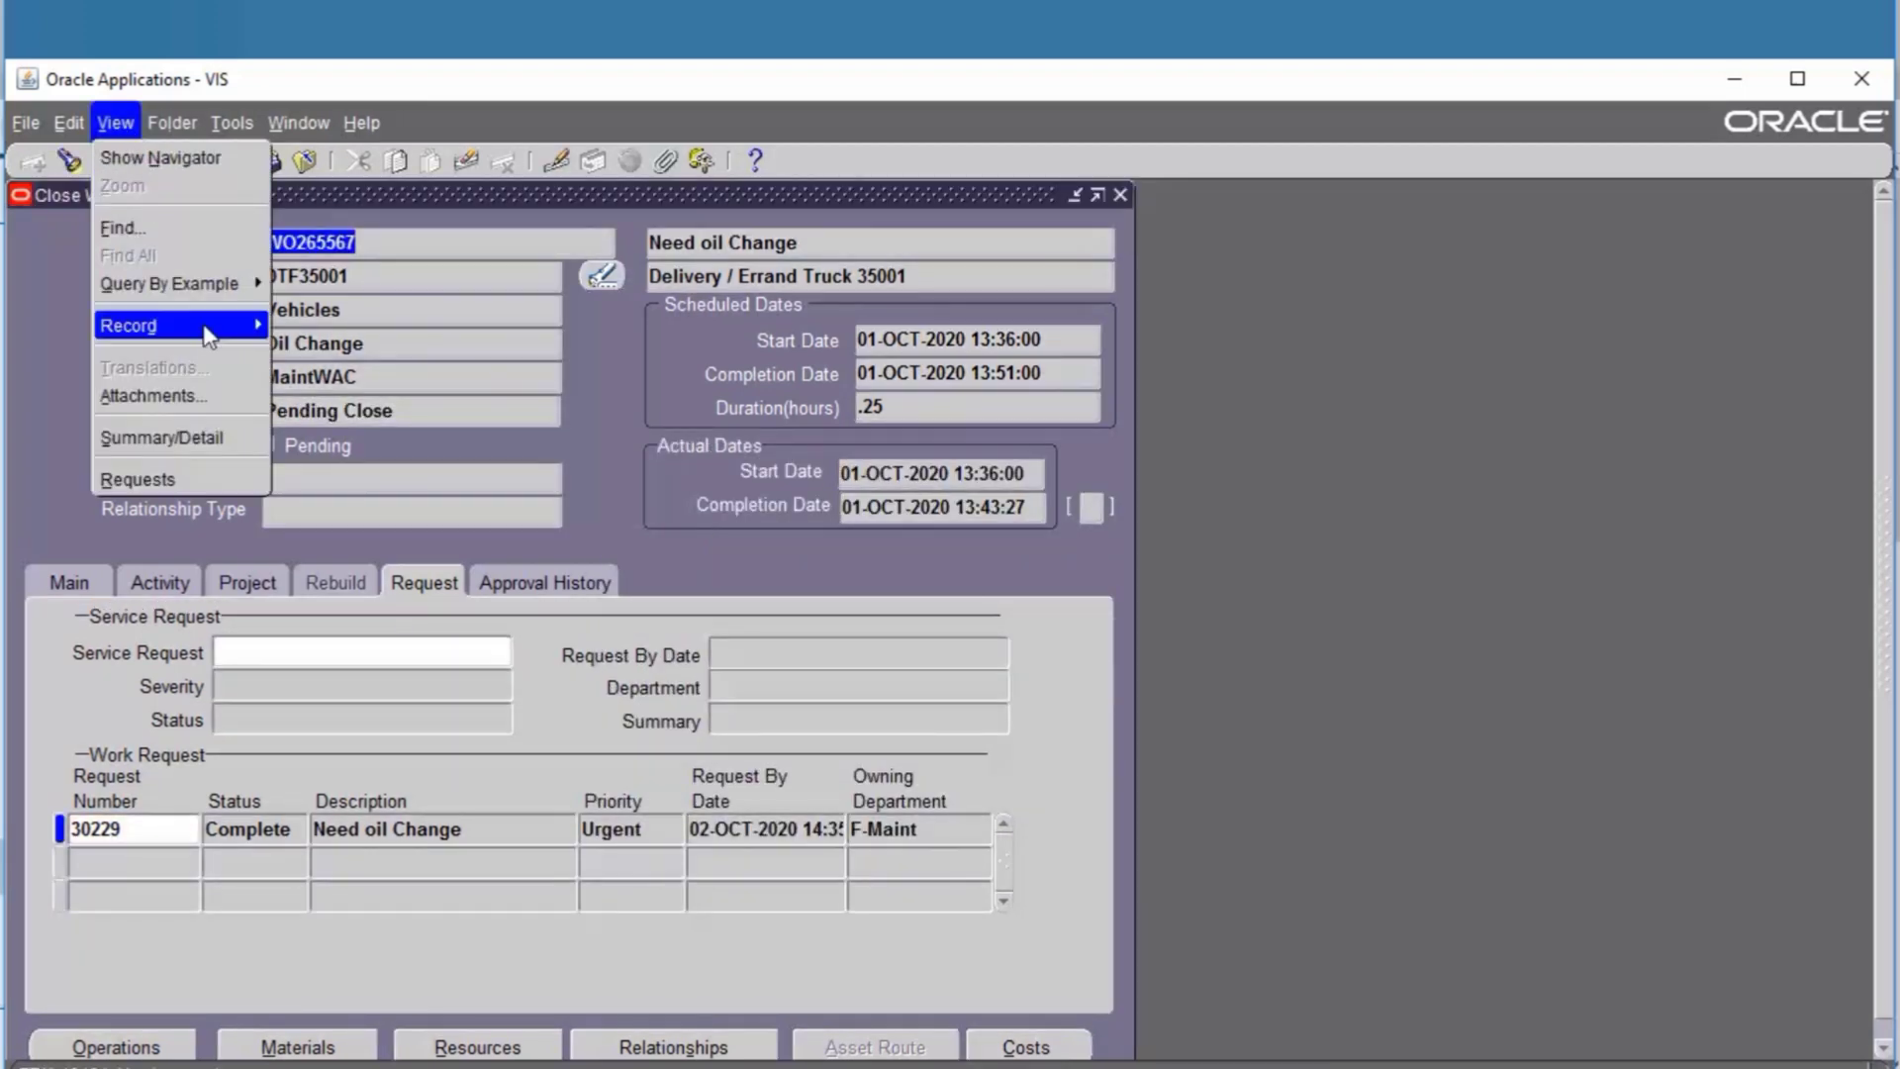
{"action": "left_click", "coordinate": [201, 479]}
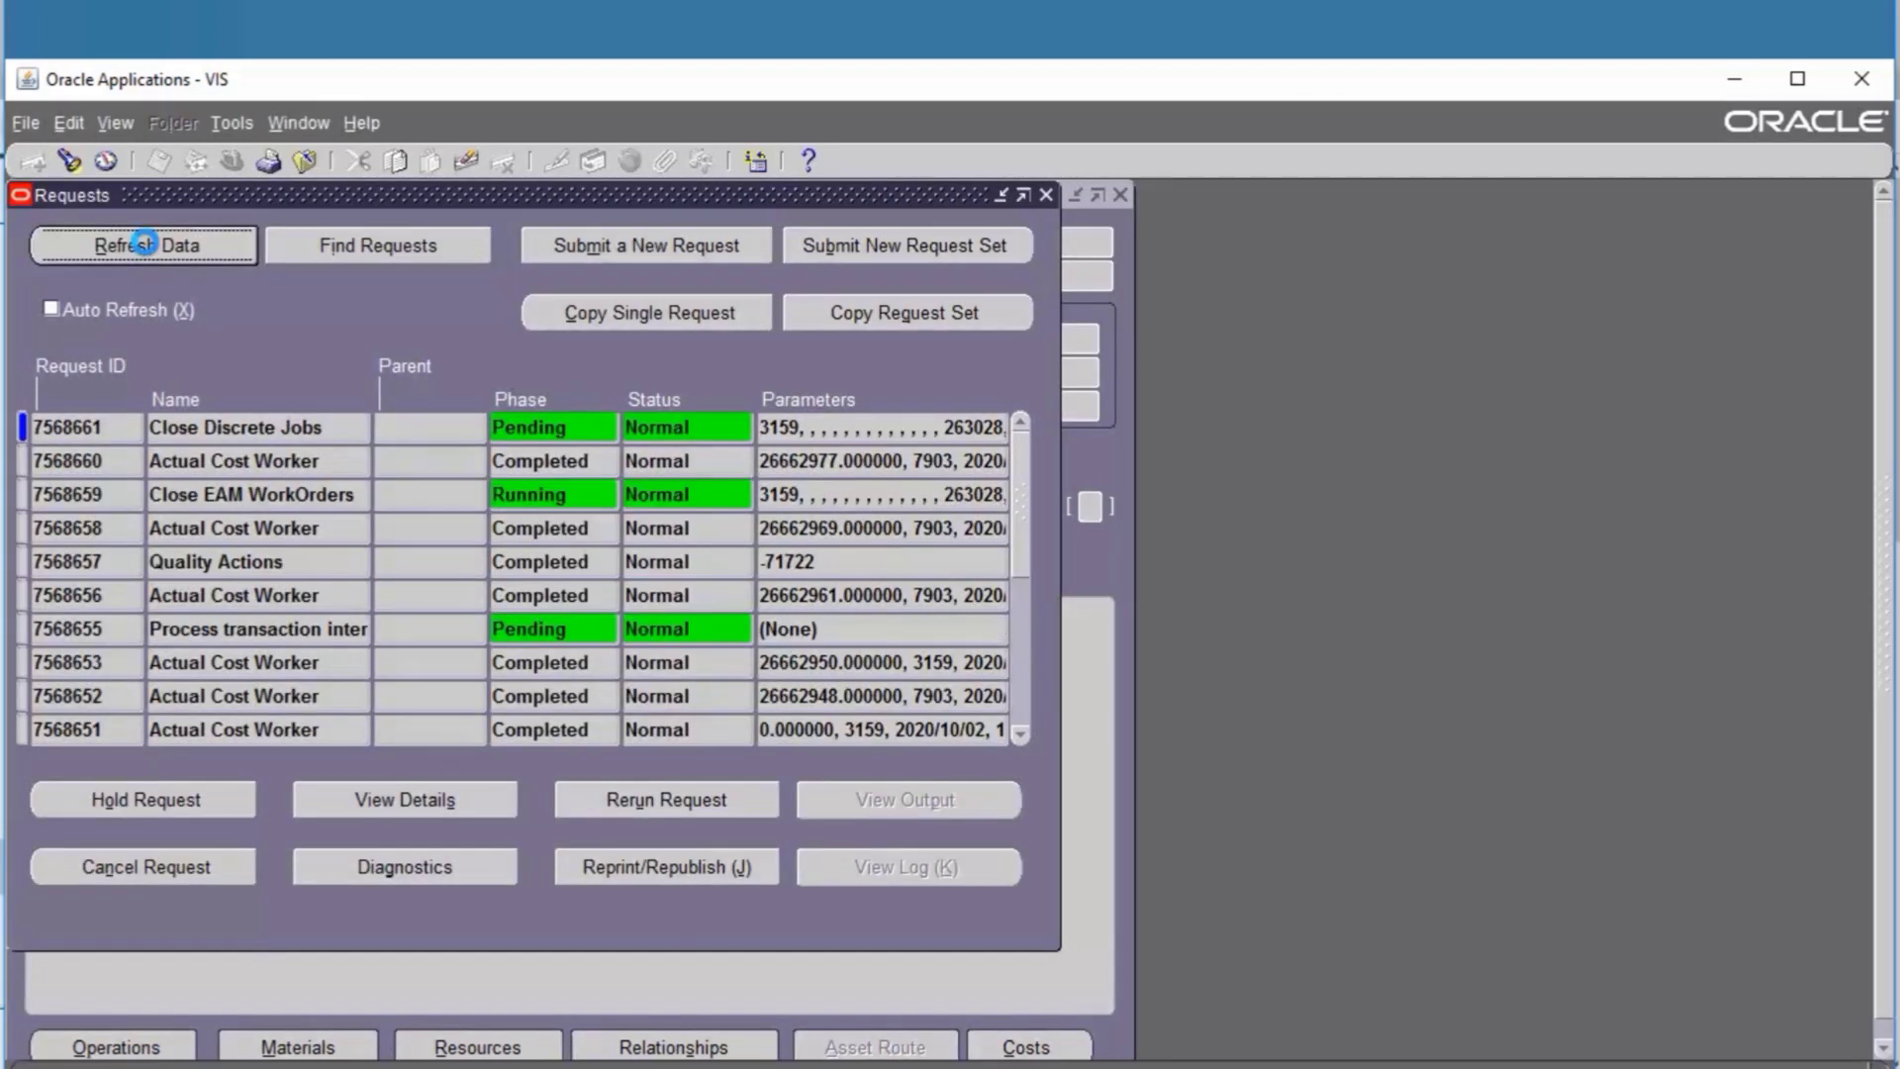
{"action": "left_click", "coordinate": [145, 244]}
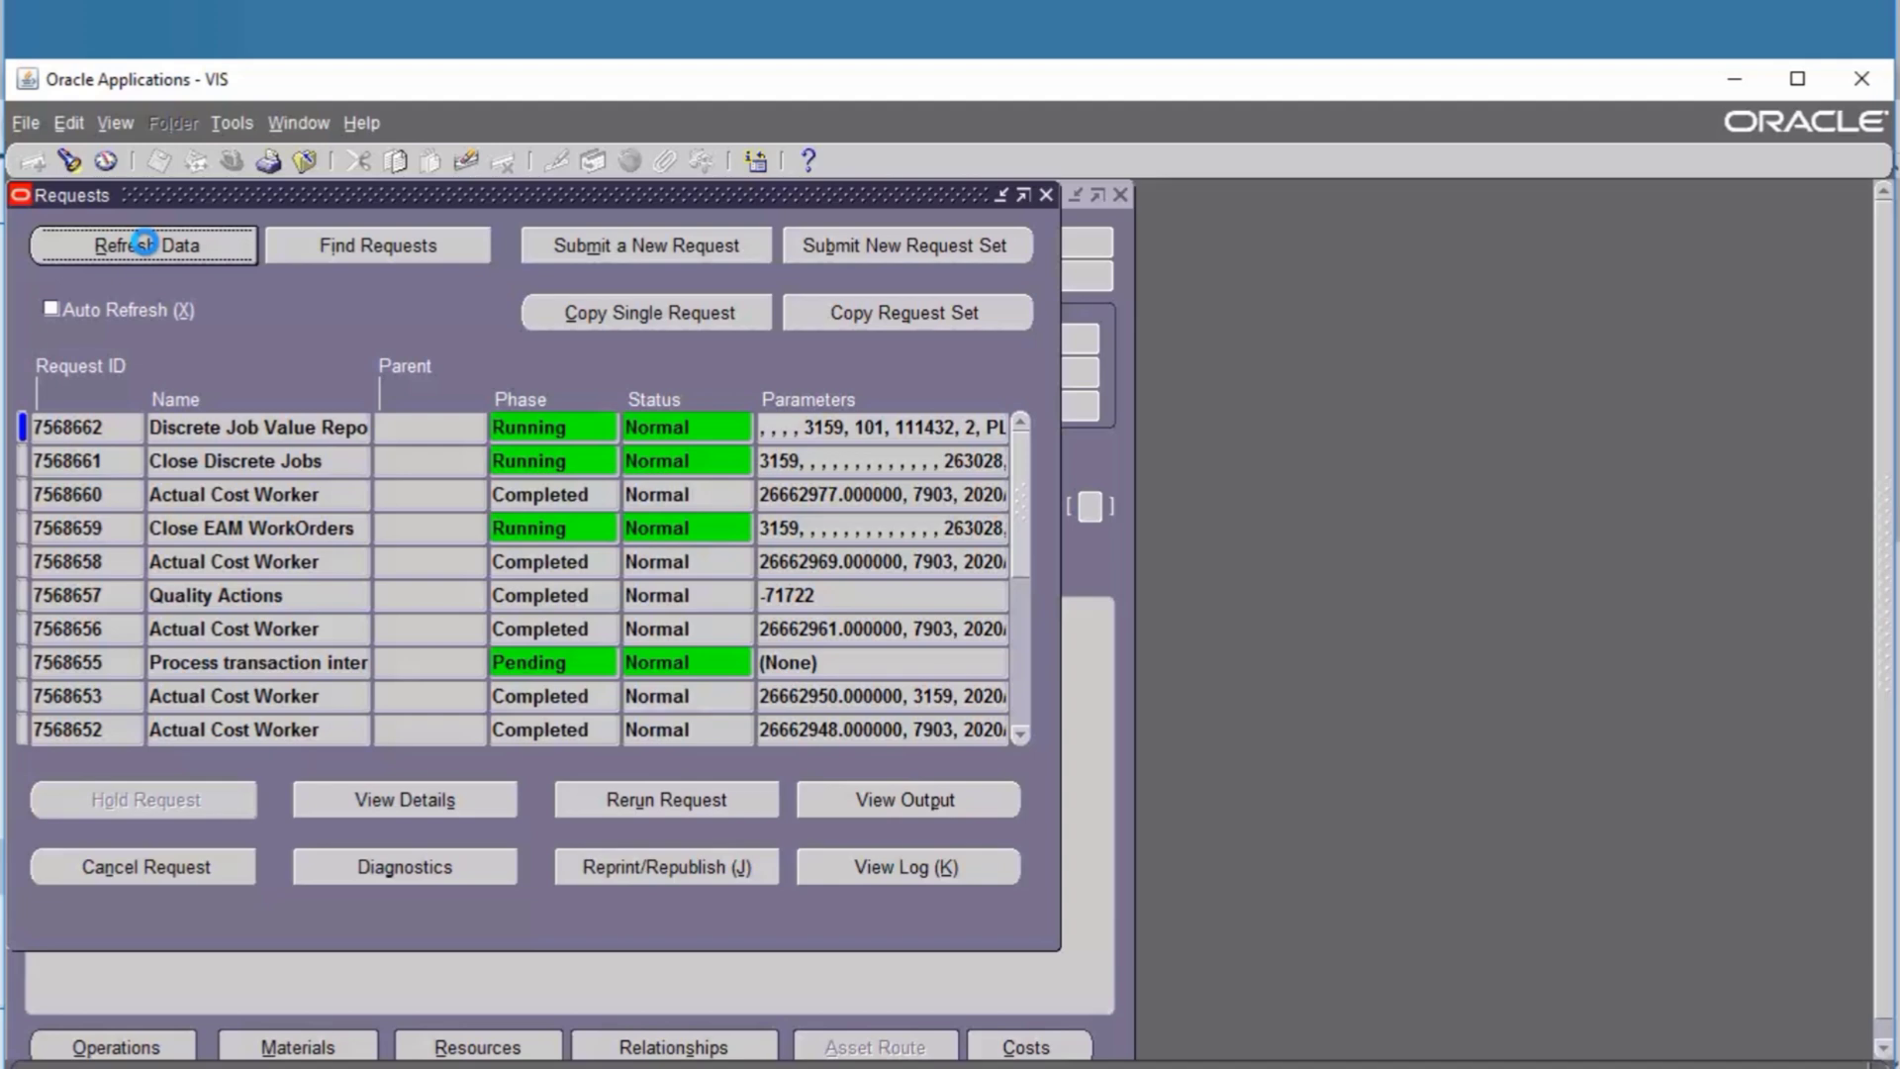
{"action": "left_click", "coordinate": [145, 243]}
{"action": "left_click", "coordinate": [257, 460]}
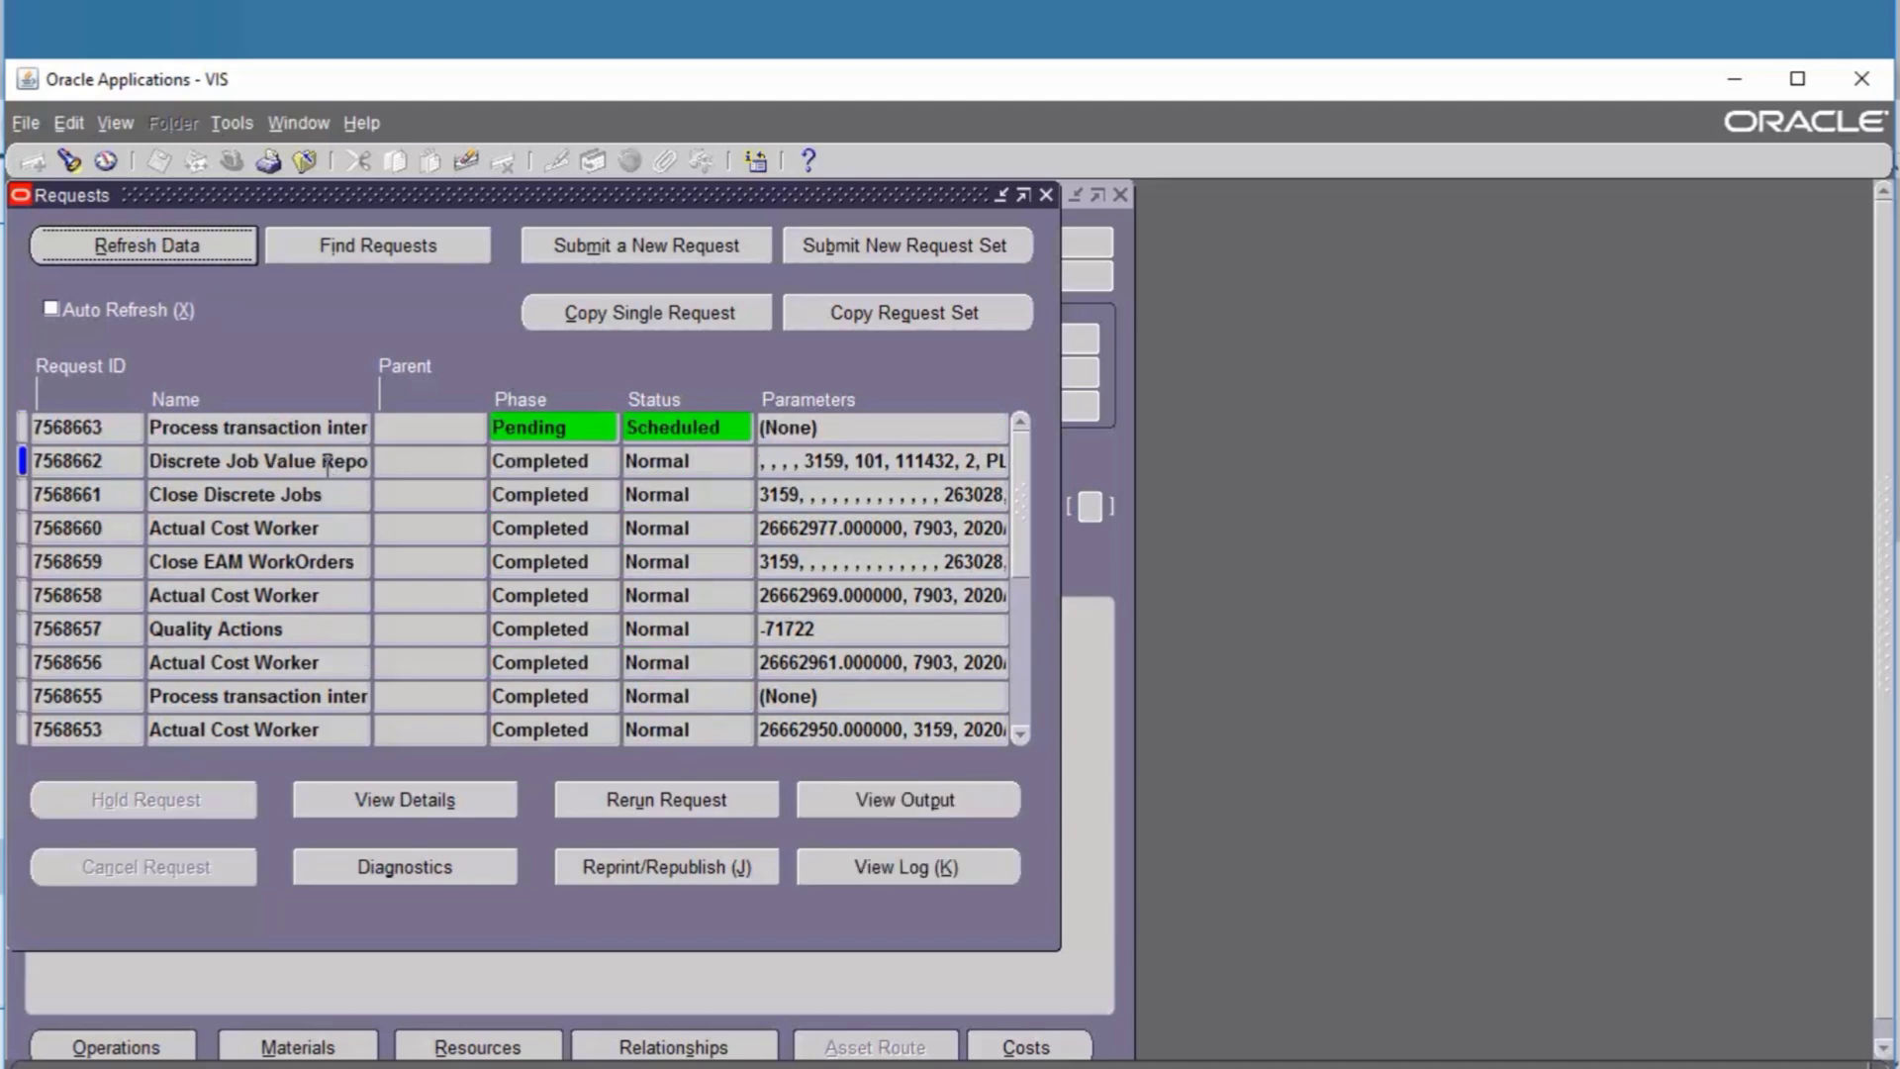
{"action": "left_click", "coordinate": [907, 799]}
{"action": "scroll", "coordinate": [1506, 353], "scroll_direction": "down", "scroll_amount": 5}
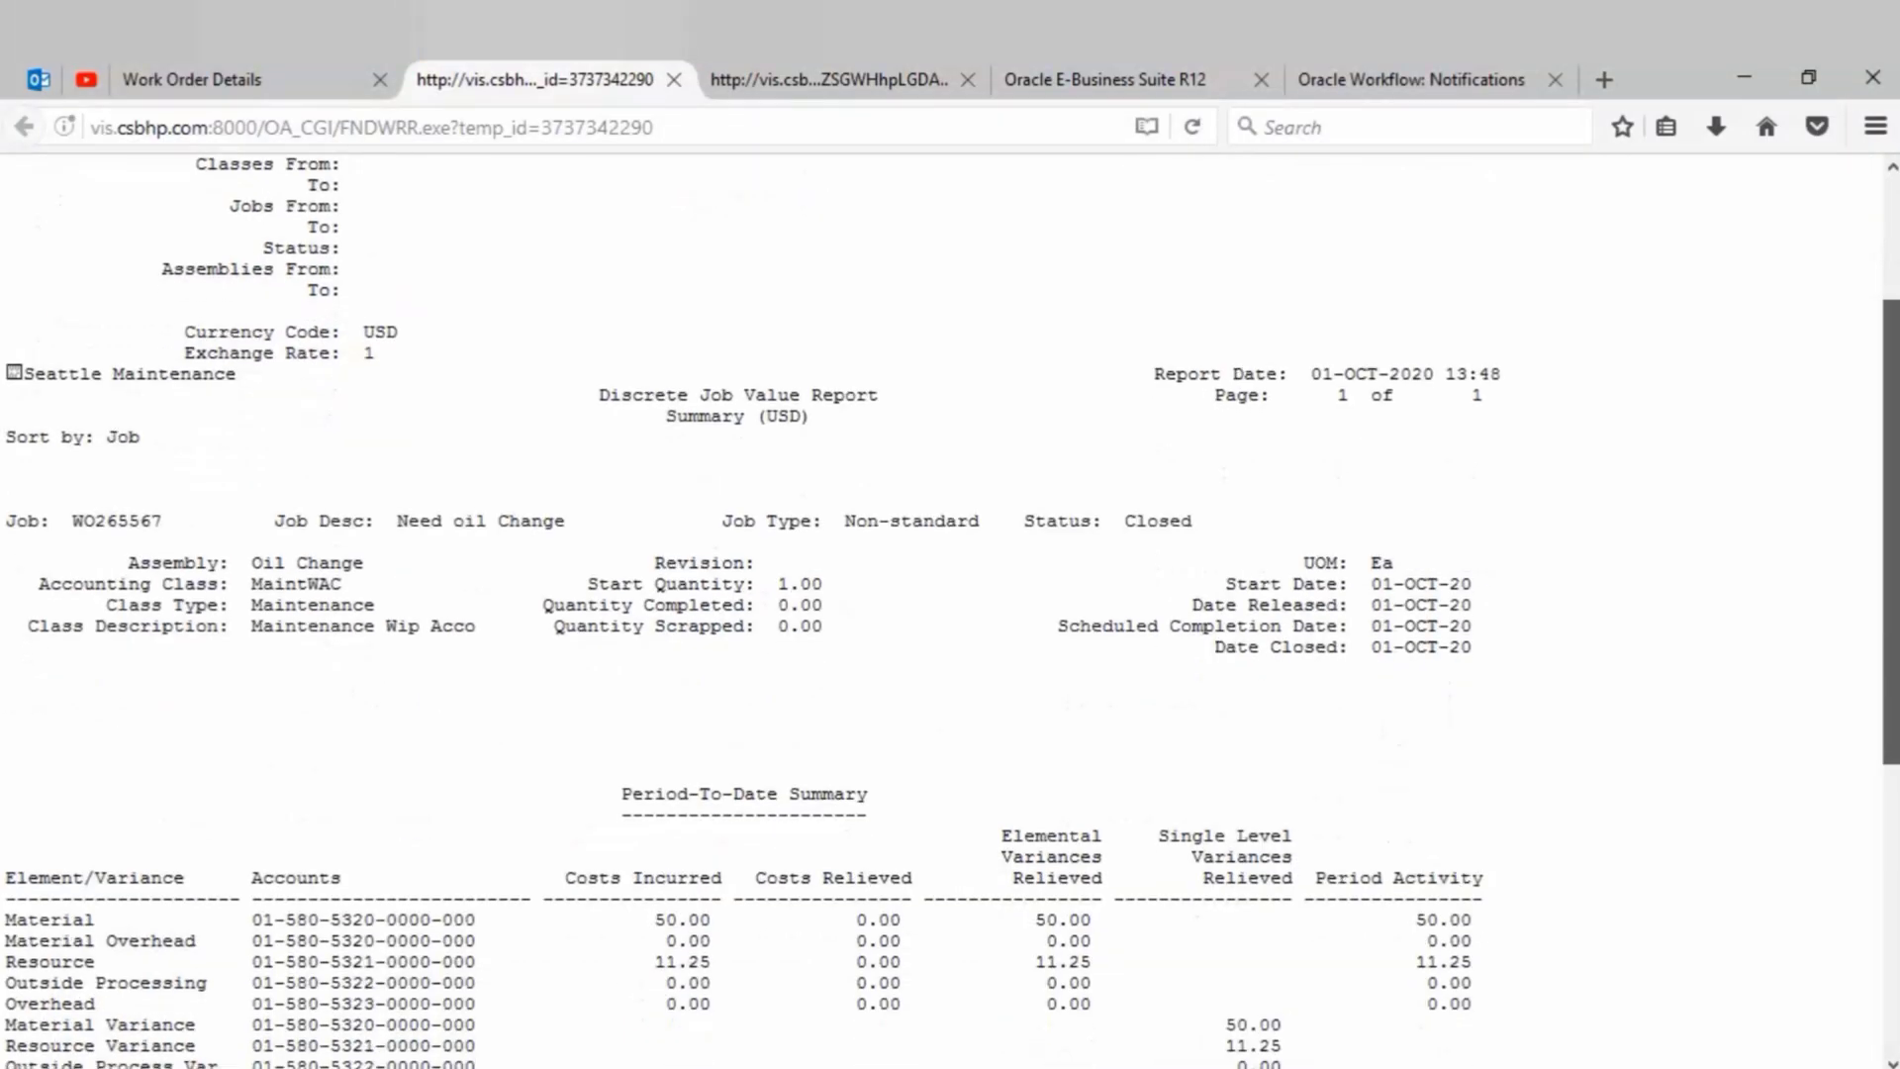
{"action": "scroll", "coordinate": [949, 610], "scroll_direction": "down", "scroll_amount": 3}
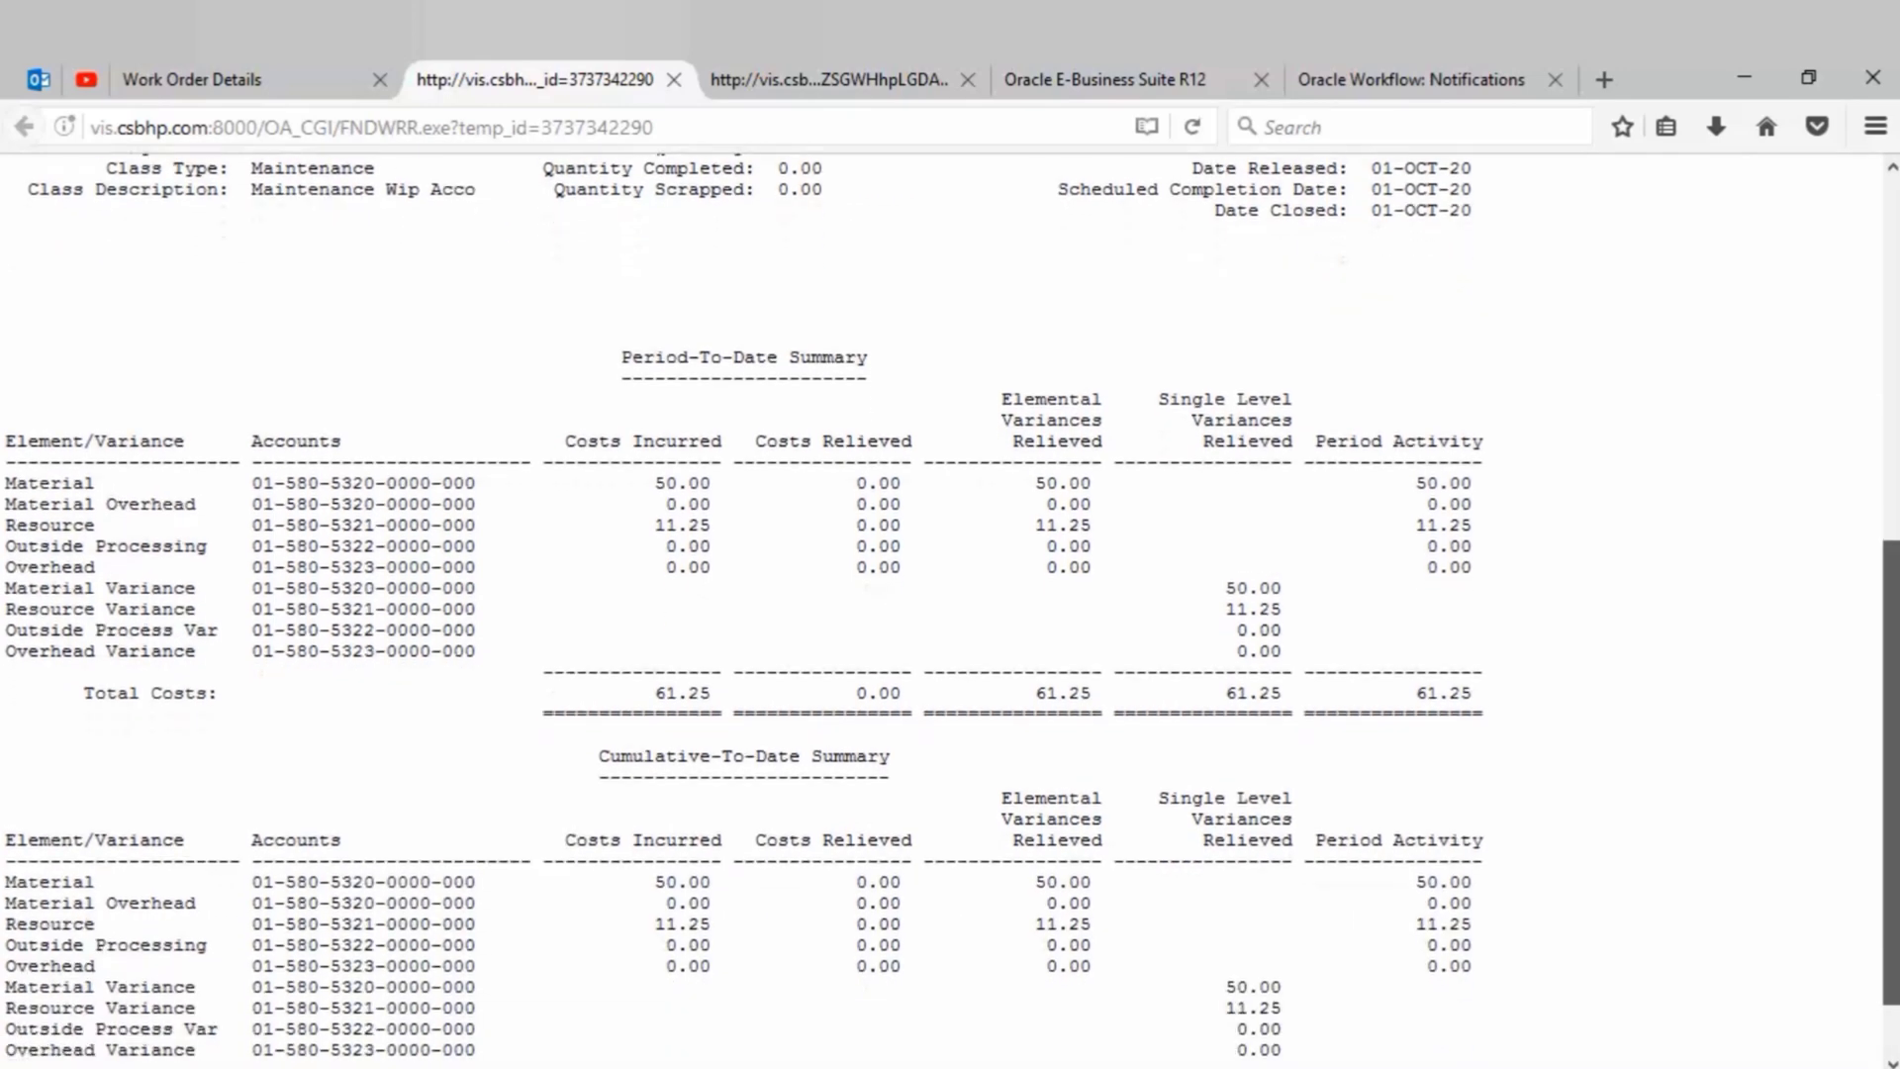
{"action": "scroll", "coordinate": [1880, 219], "scroll_direction": "up", "scroll_amount": 8}
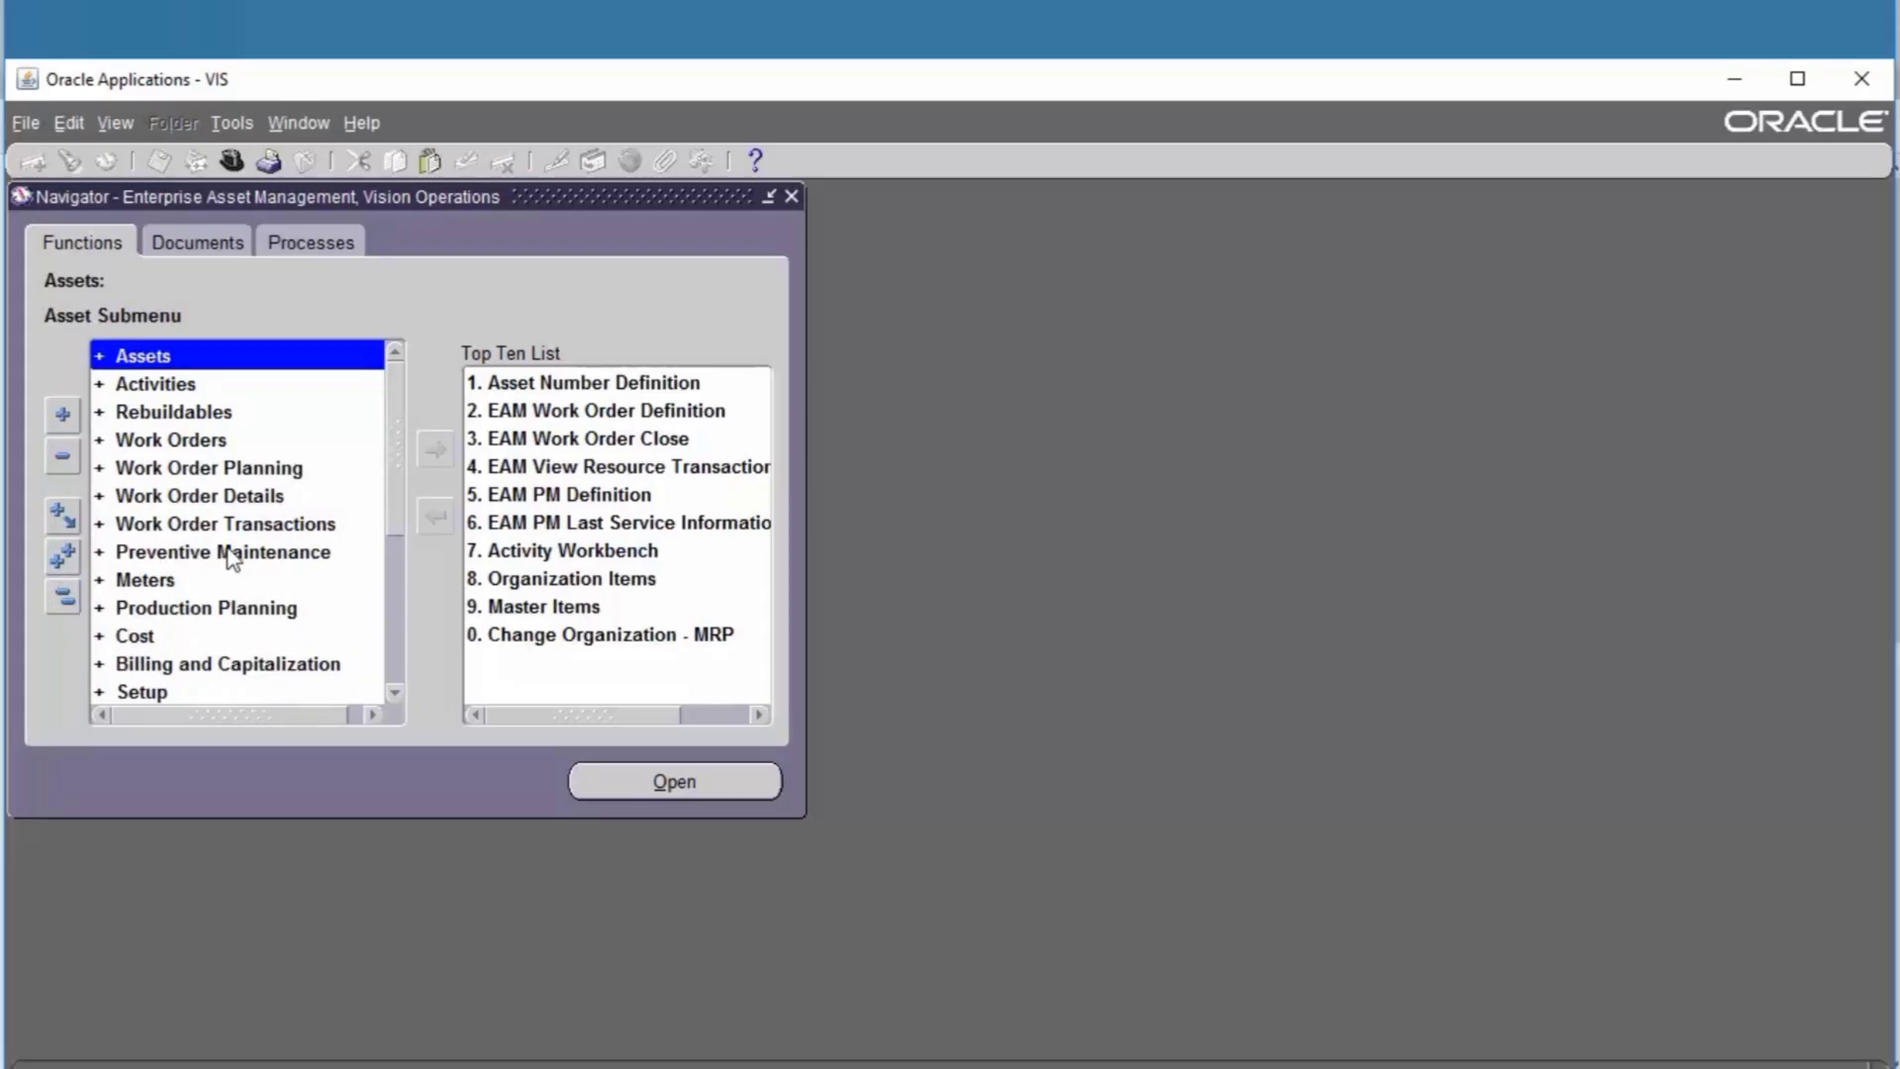
Expand Preventive Maintenance, select the Test set name and open its PM Schedules.
{"action": "double_click", "coordinate": [227, 551]}
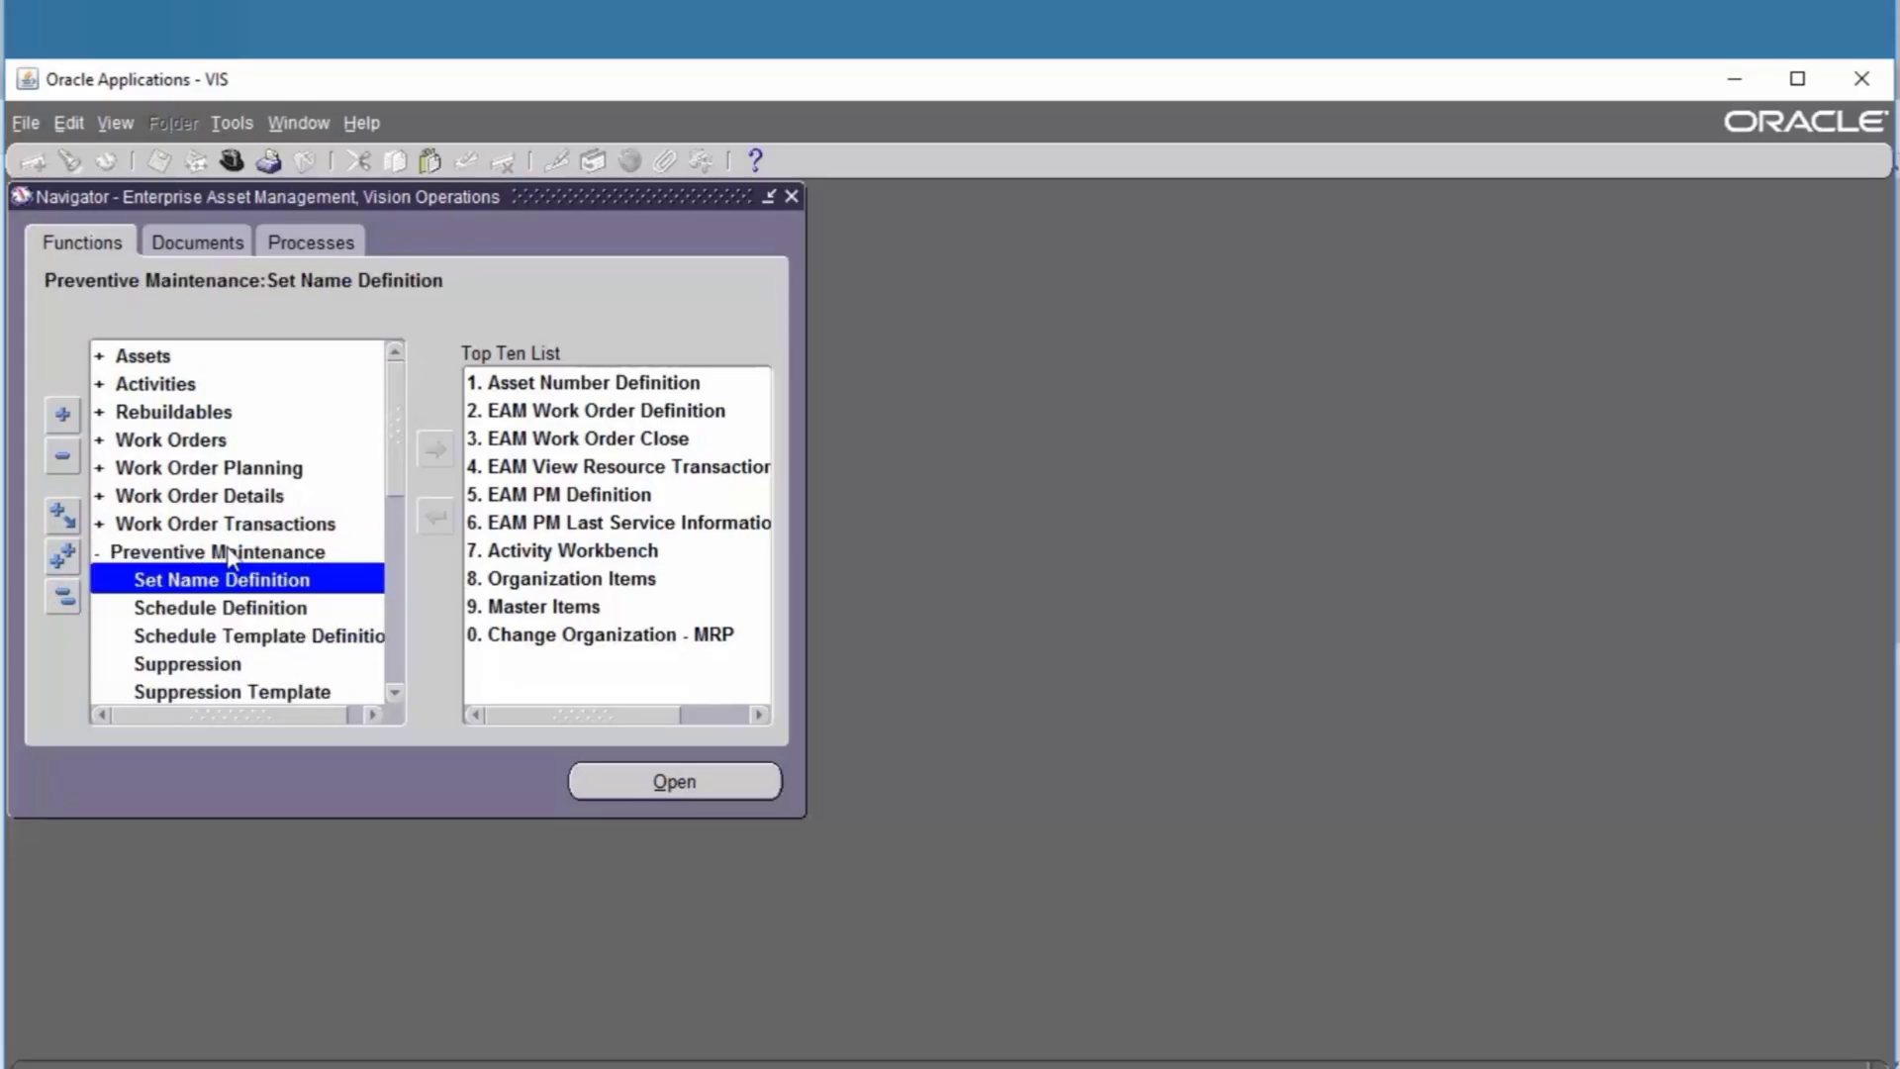
{"action": "scroll", "coordinate": [394, 459], "scroll_direction": "down", "scroll_amount": 1}
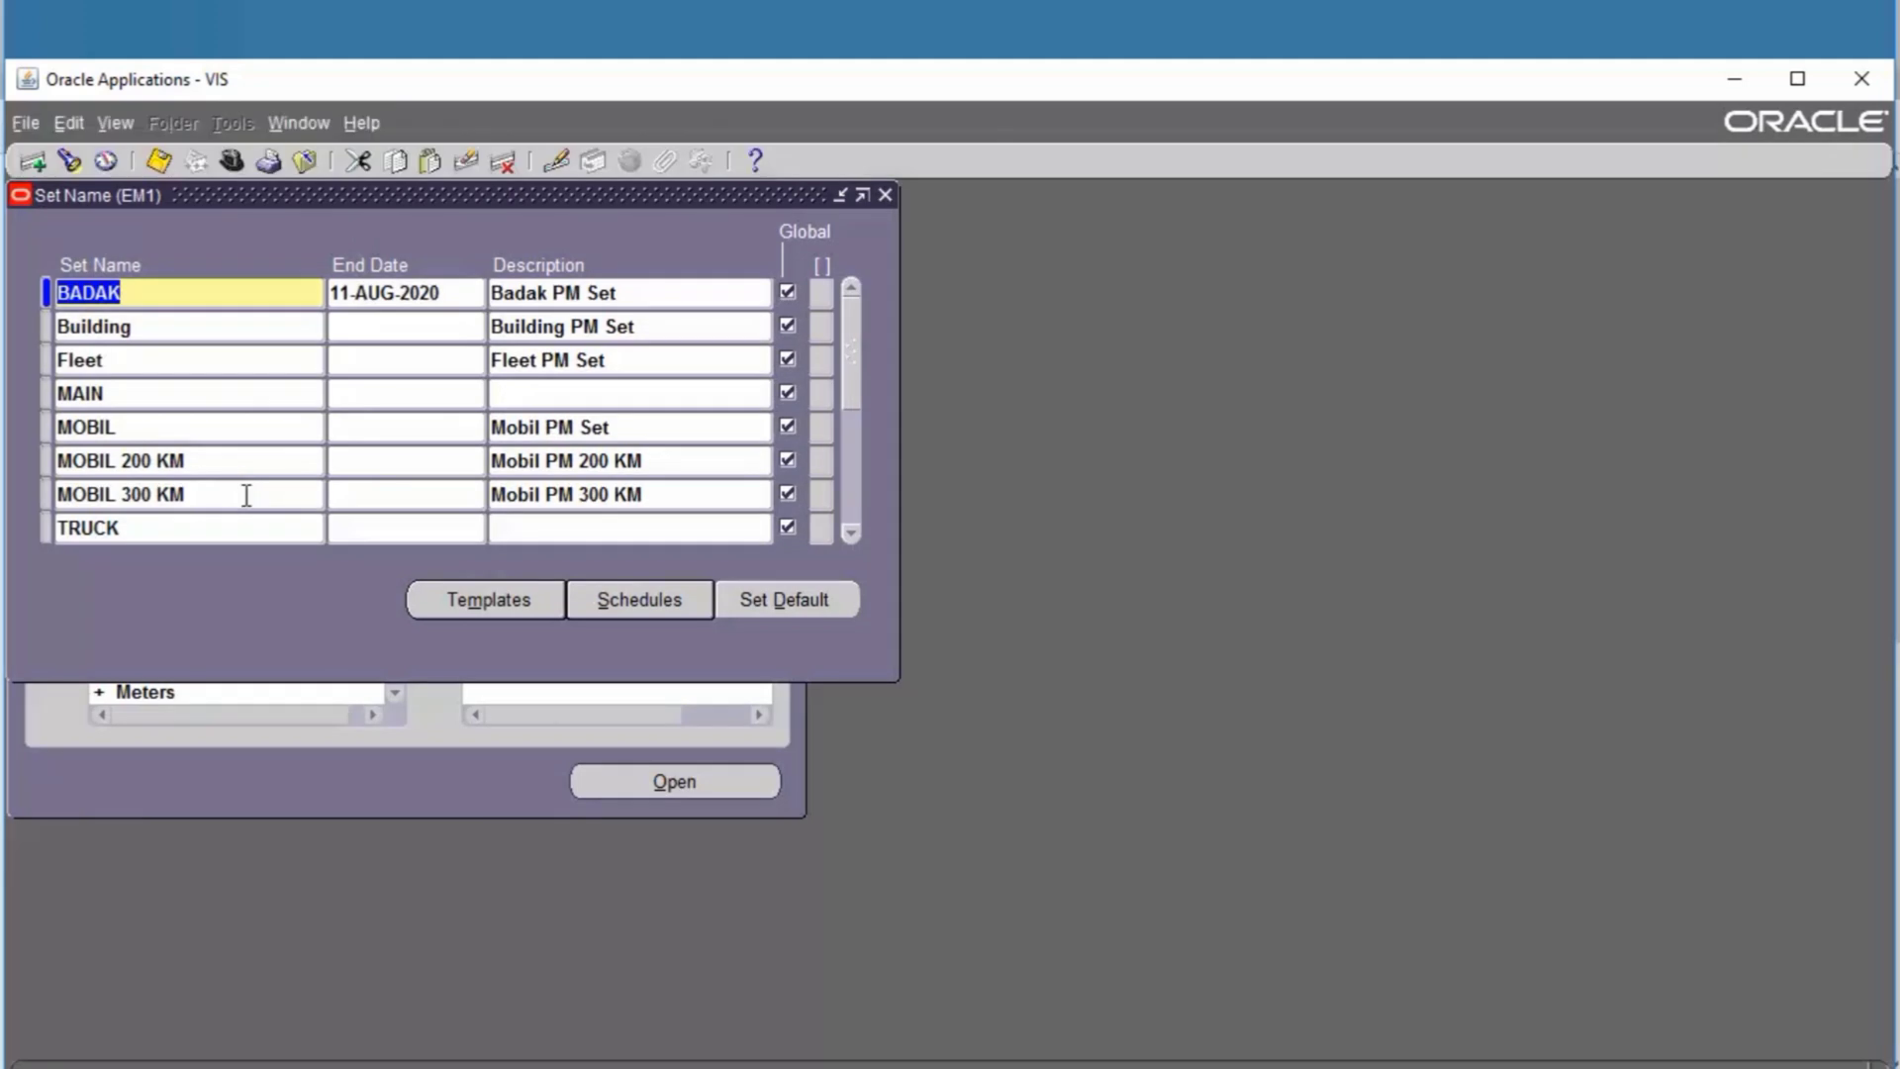
{"action": "scroll", "coordinate": [794, 378], "scroll_direction": "down", "scroll_amount": 1}
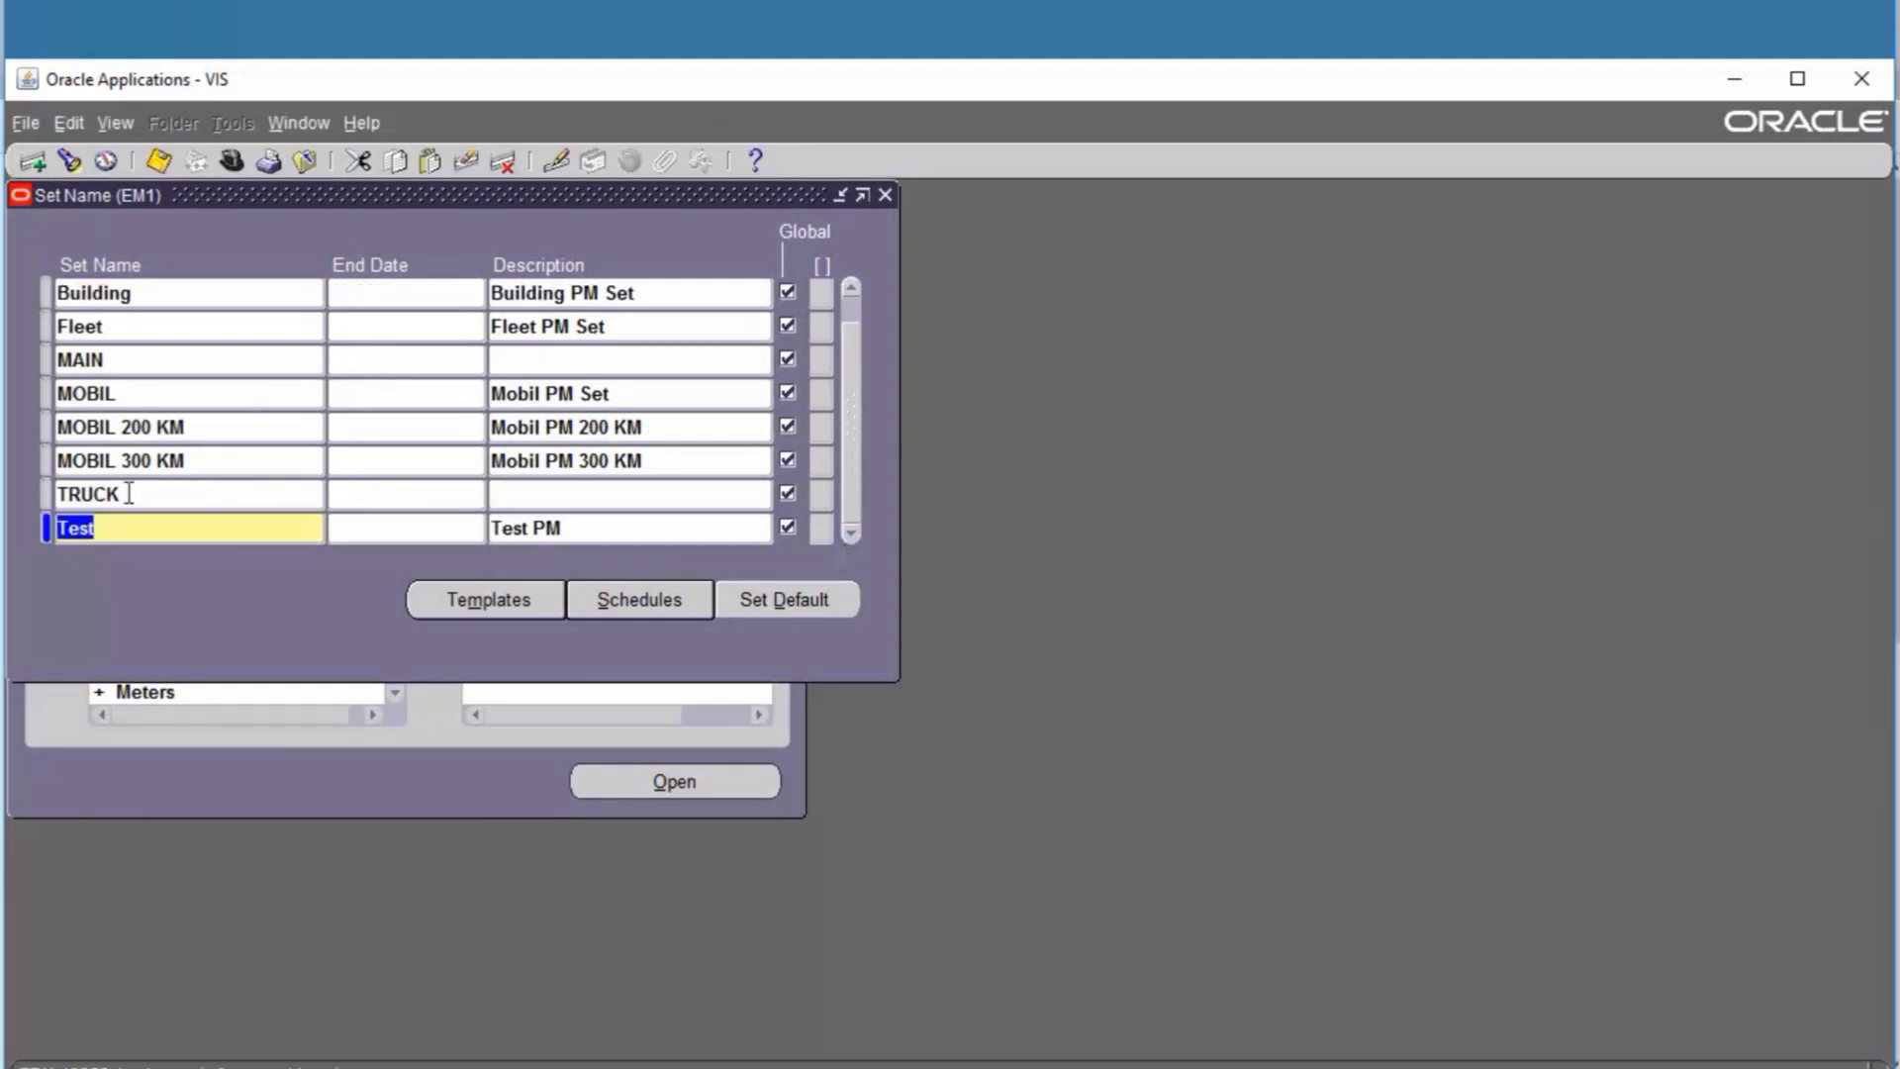
{"action": "left_click", "coordinate": [268, 492]}
{"action": "left_click", "coordinate": [277, 525]}
{"action": "left_click", "coordinate": [671, 596]}
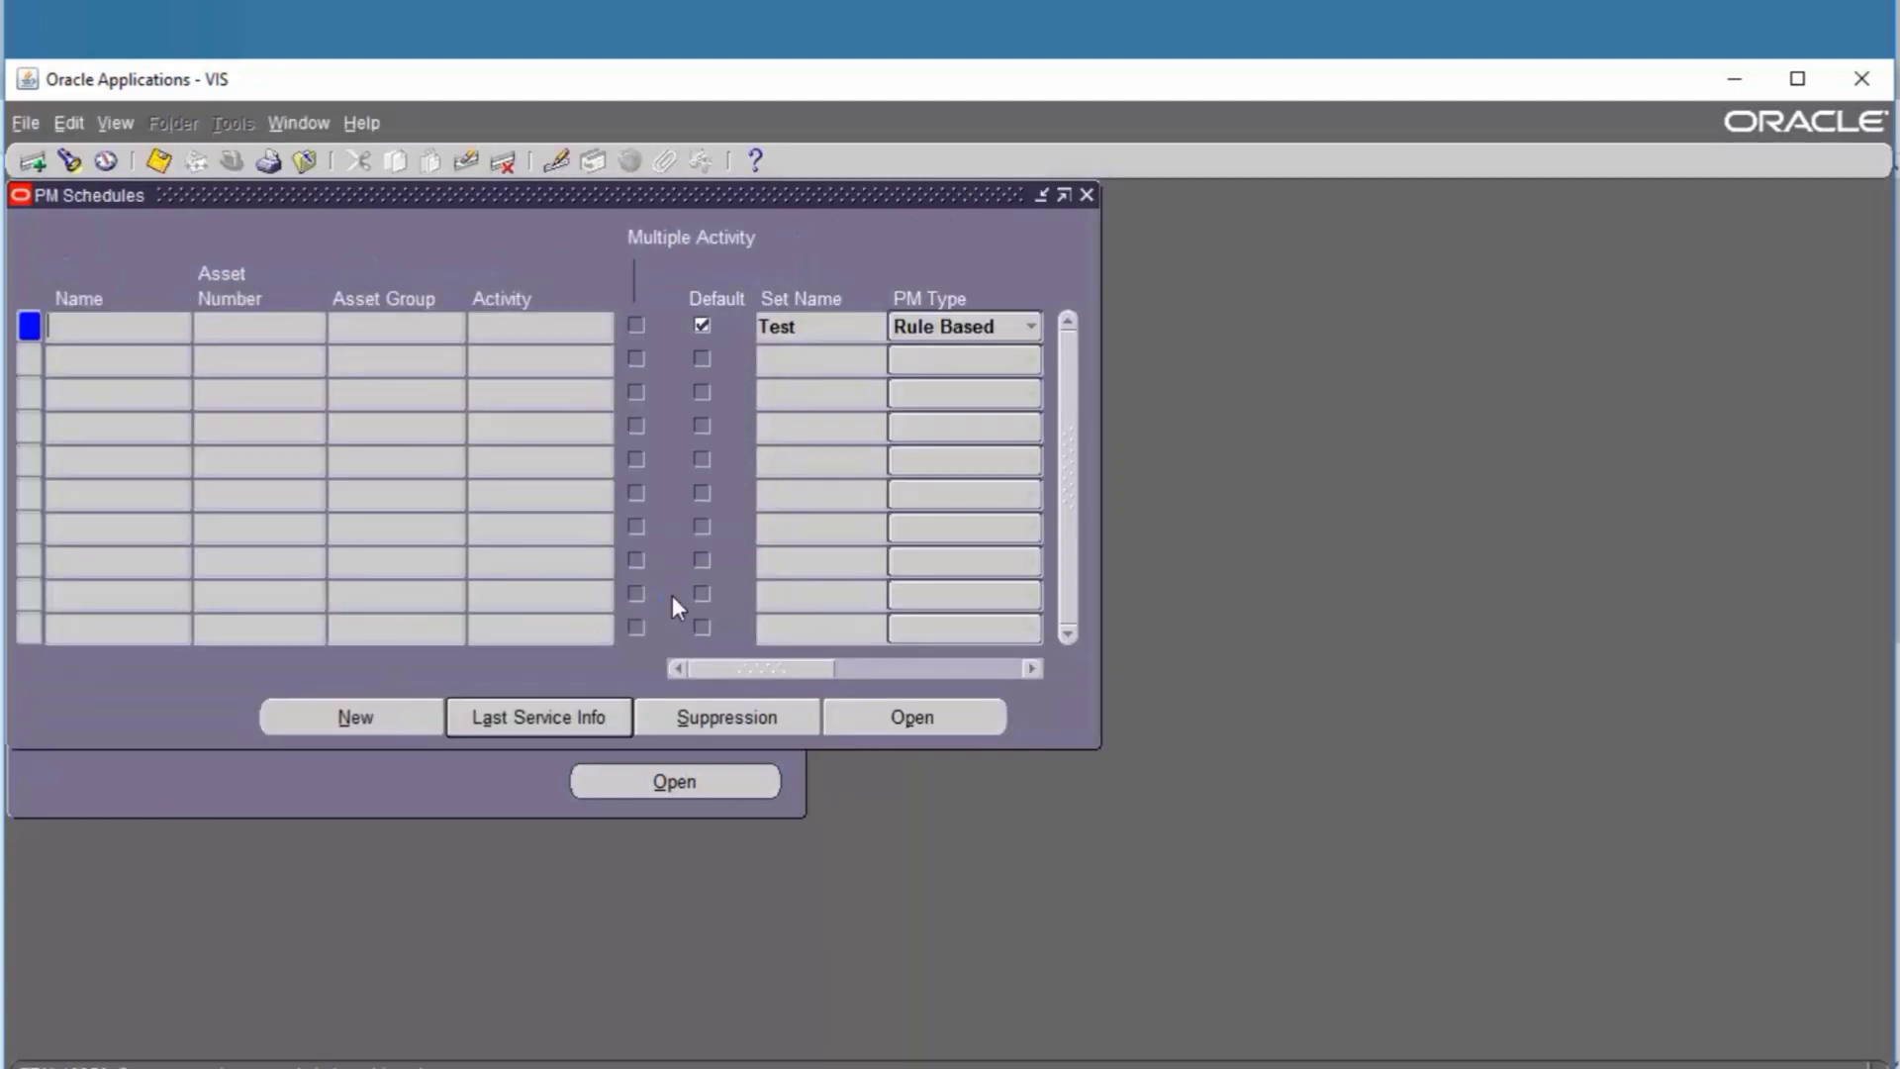
Create schedule Test Change Oil for asset DTF35001, Calendar Based, with Draft work order status.
{"action": "left_click", "coordinate": [413, 719]}
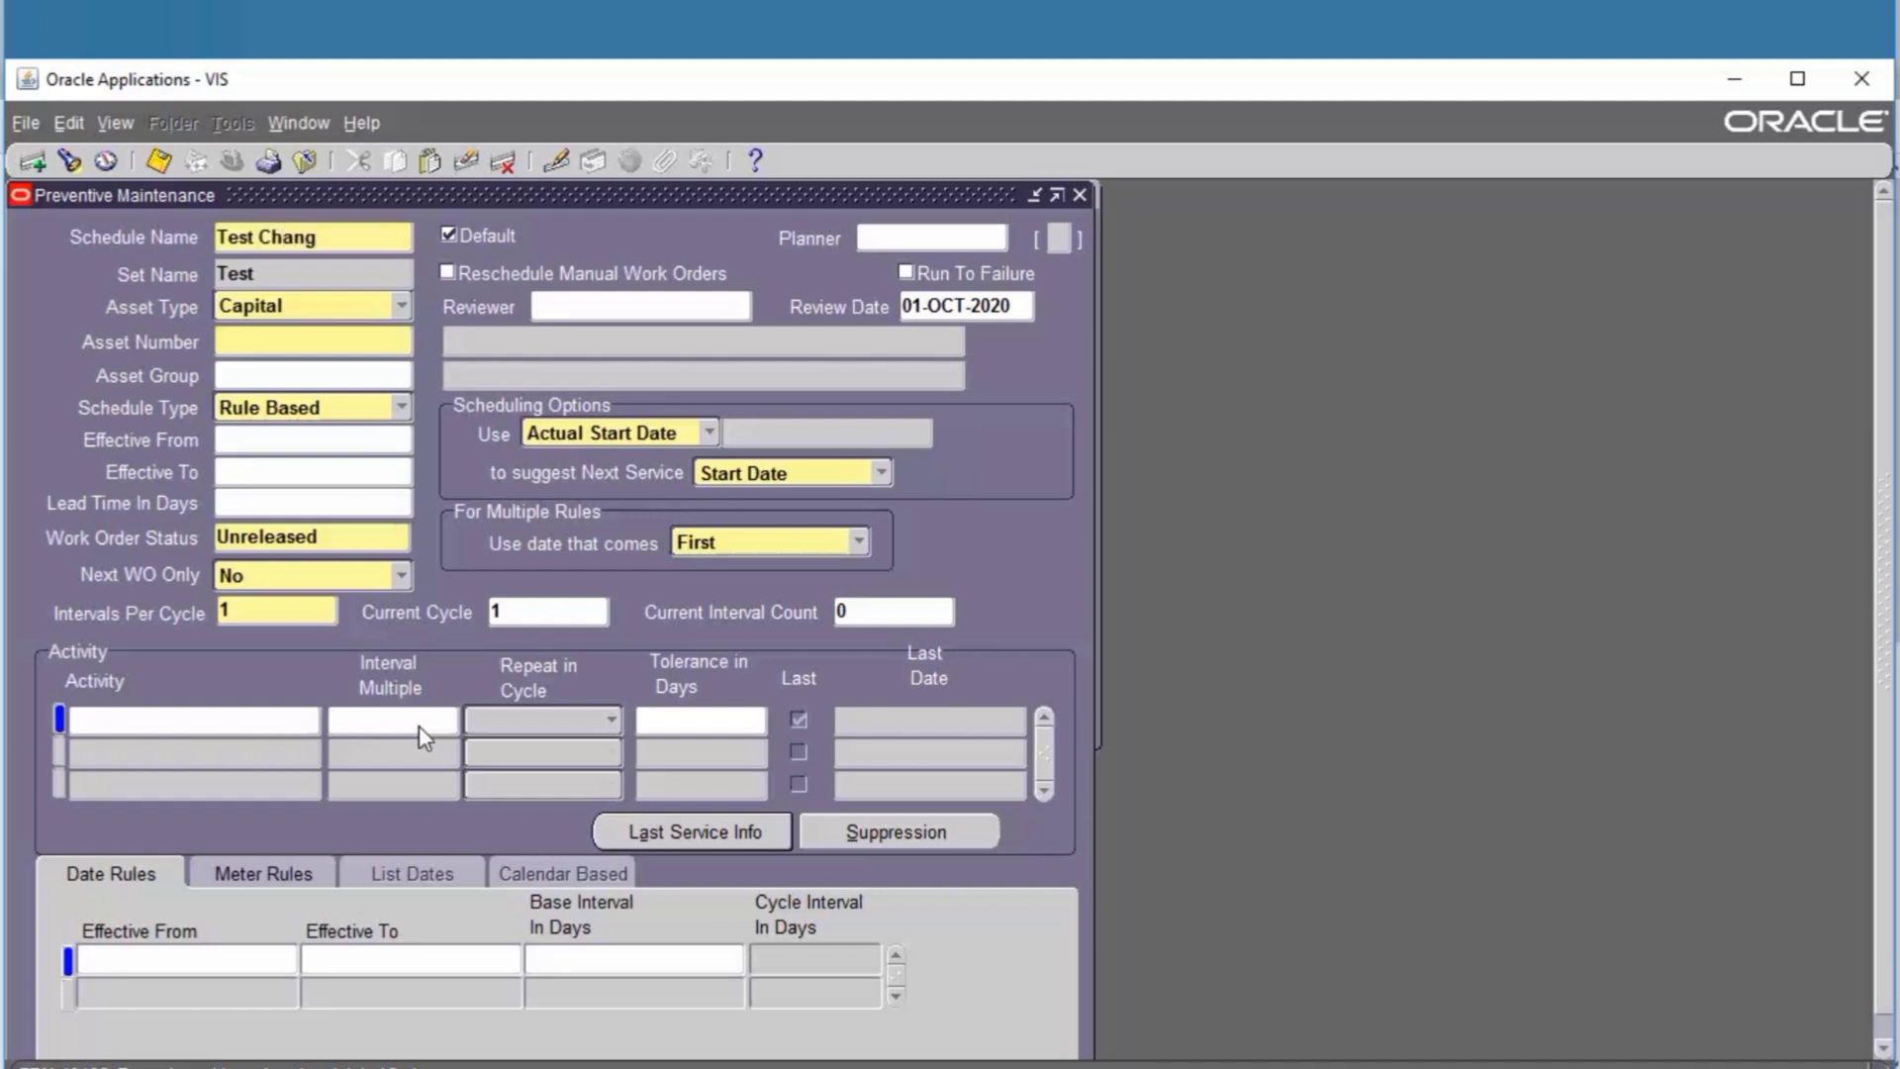
{"action": "type", "text": "Test Change Oil"}
{"action": "key", "text": "Tab"}
{"action": "left_click", "coordinate": [314, 345]}
{"action": "type", "text": "dtf"}
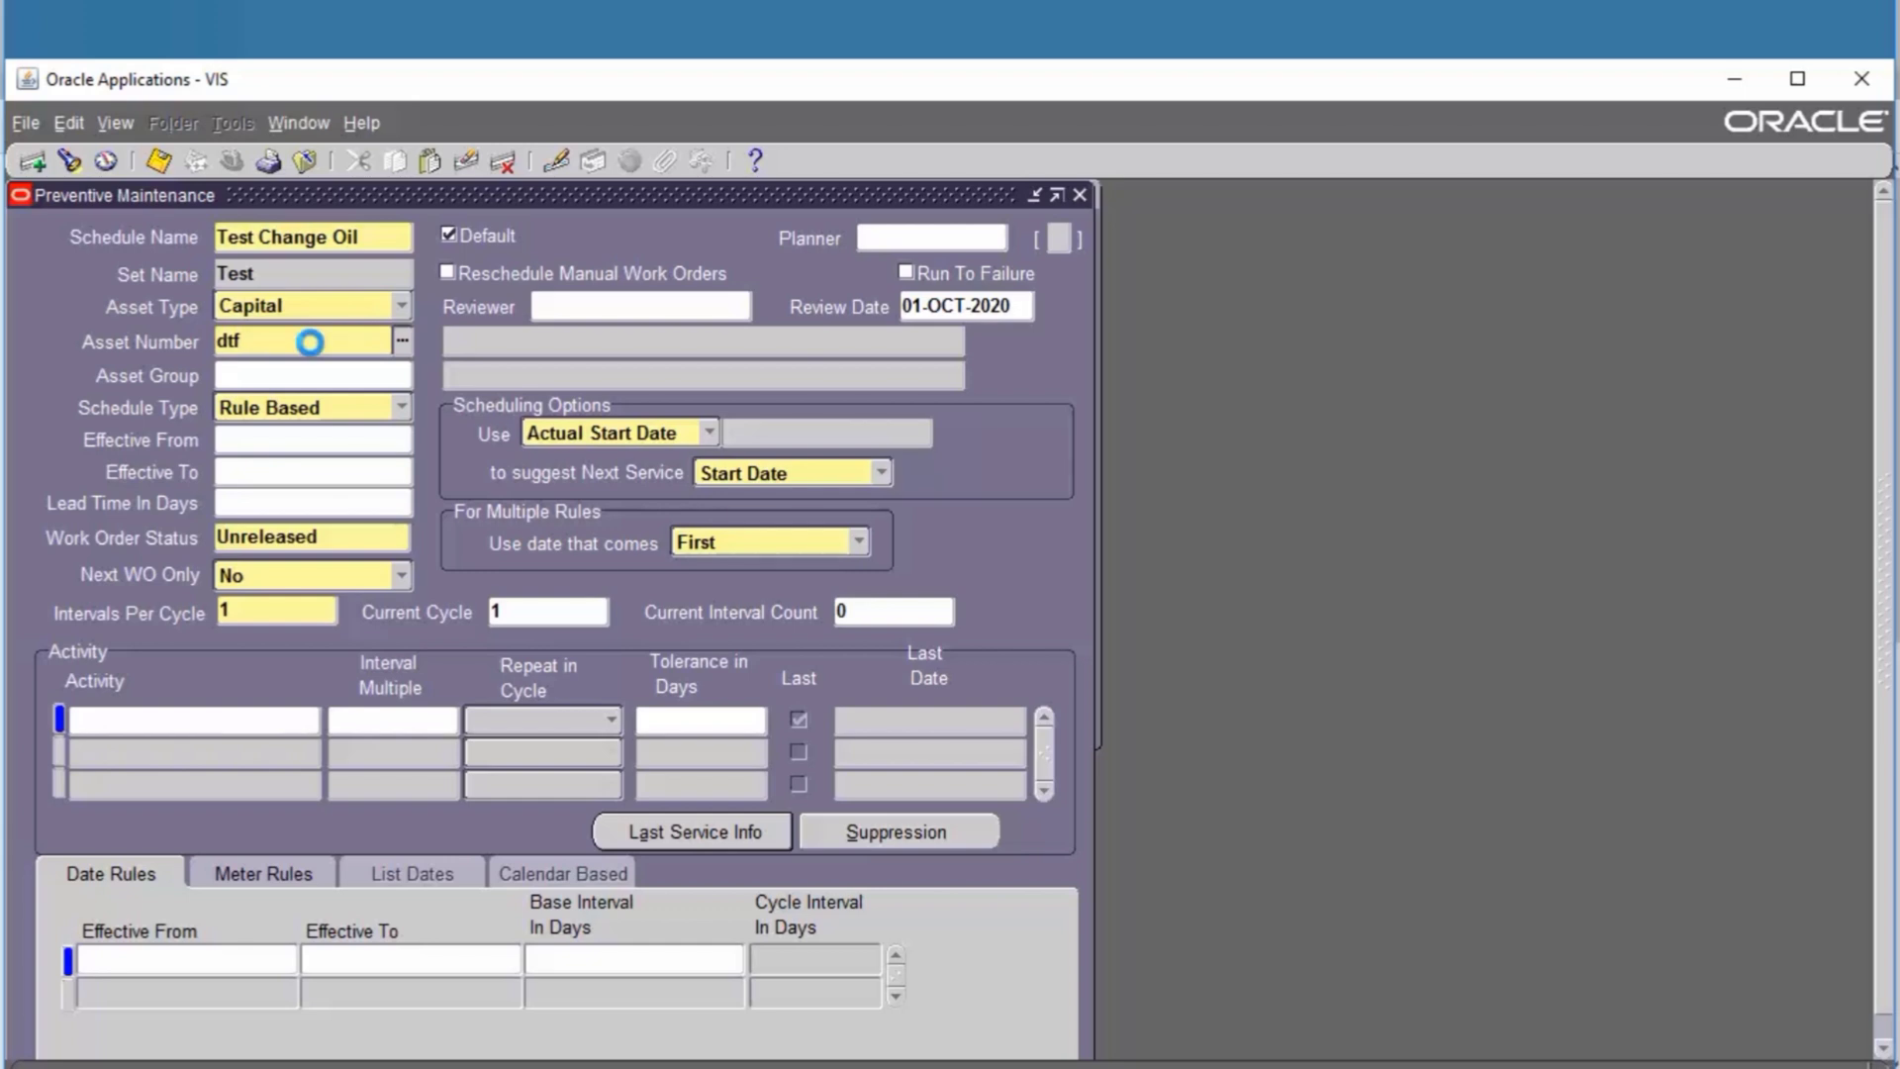
{"action": "key", "text": "Tab"}
{"action": "key", "text": "Down"}
{"action": "key", "text": "Return"}
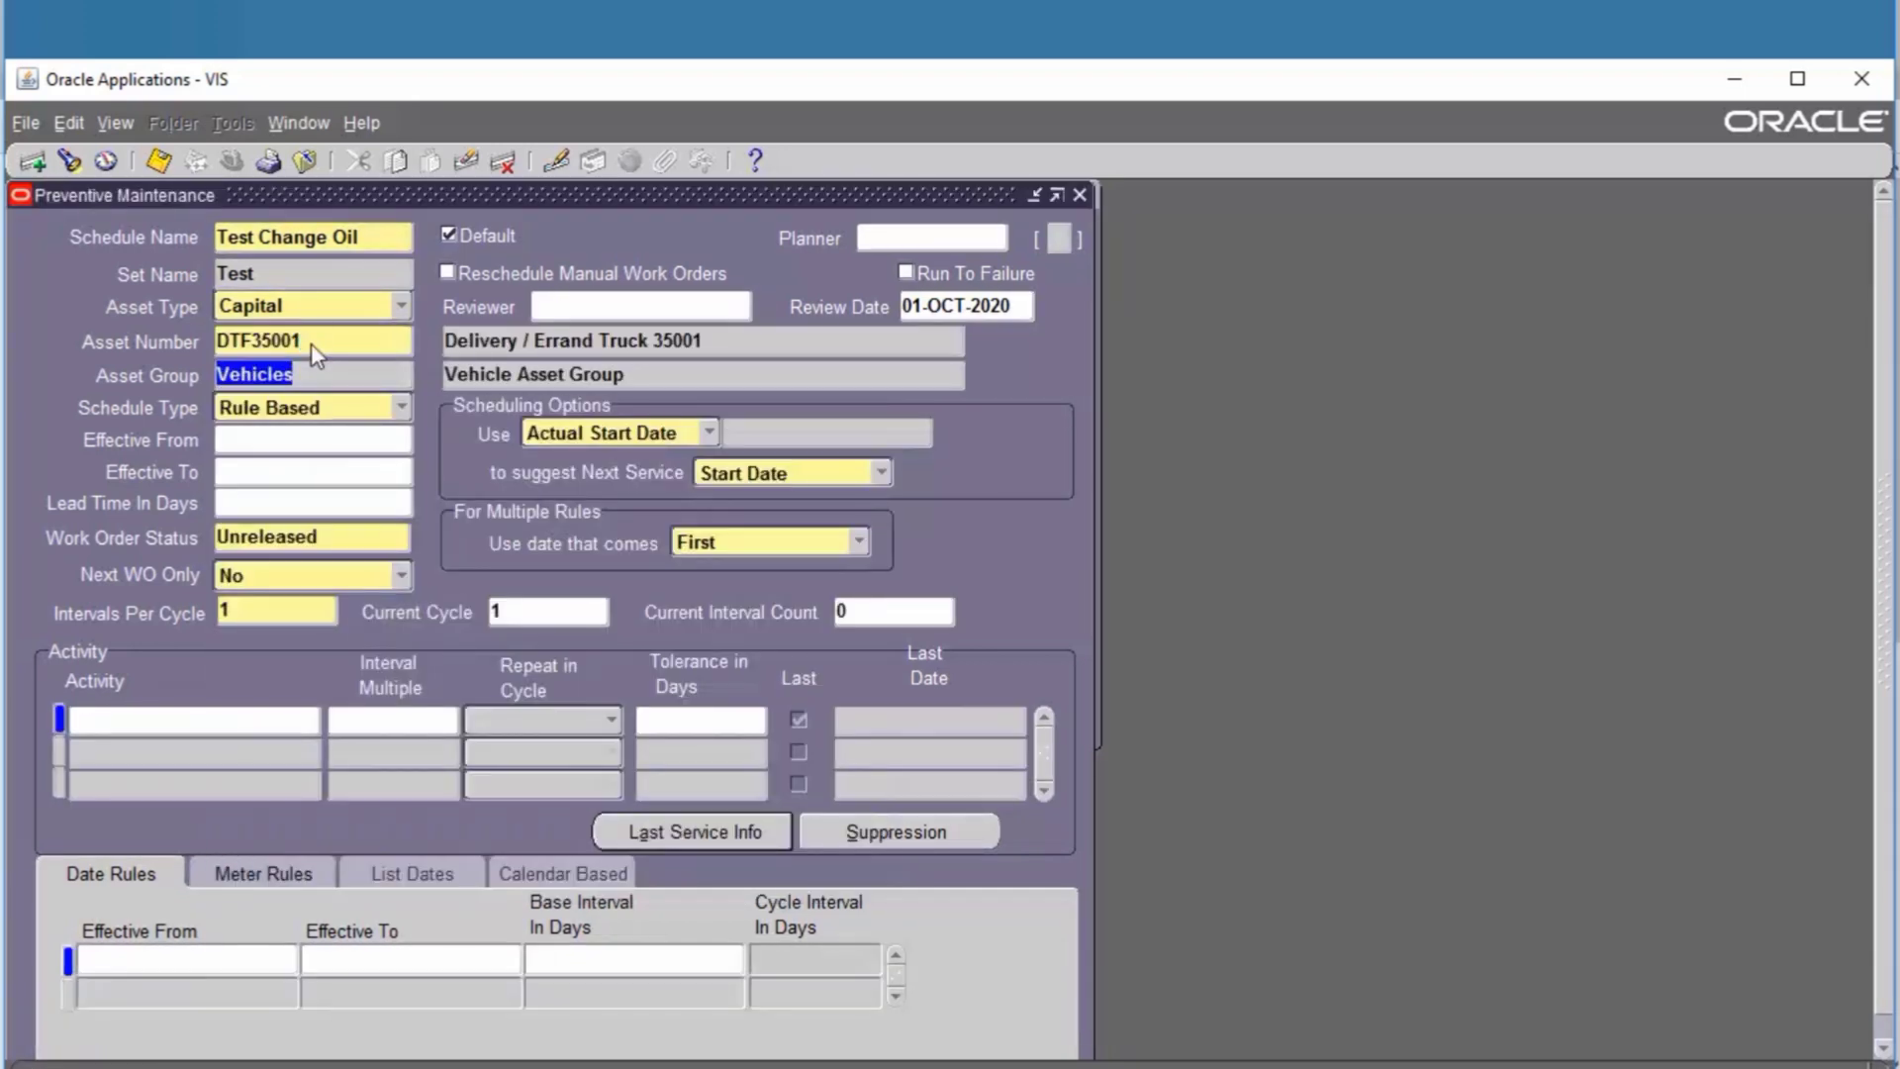
{"action": "left_click", "coordinate": [408, 411]}
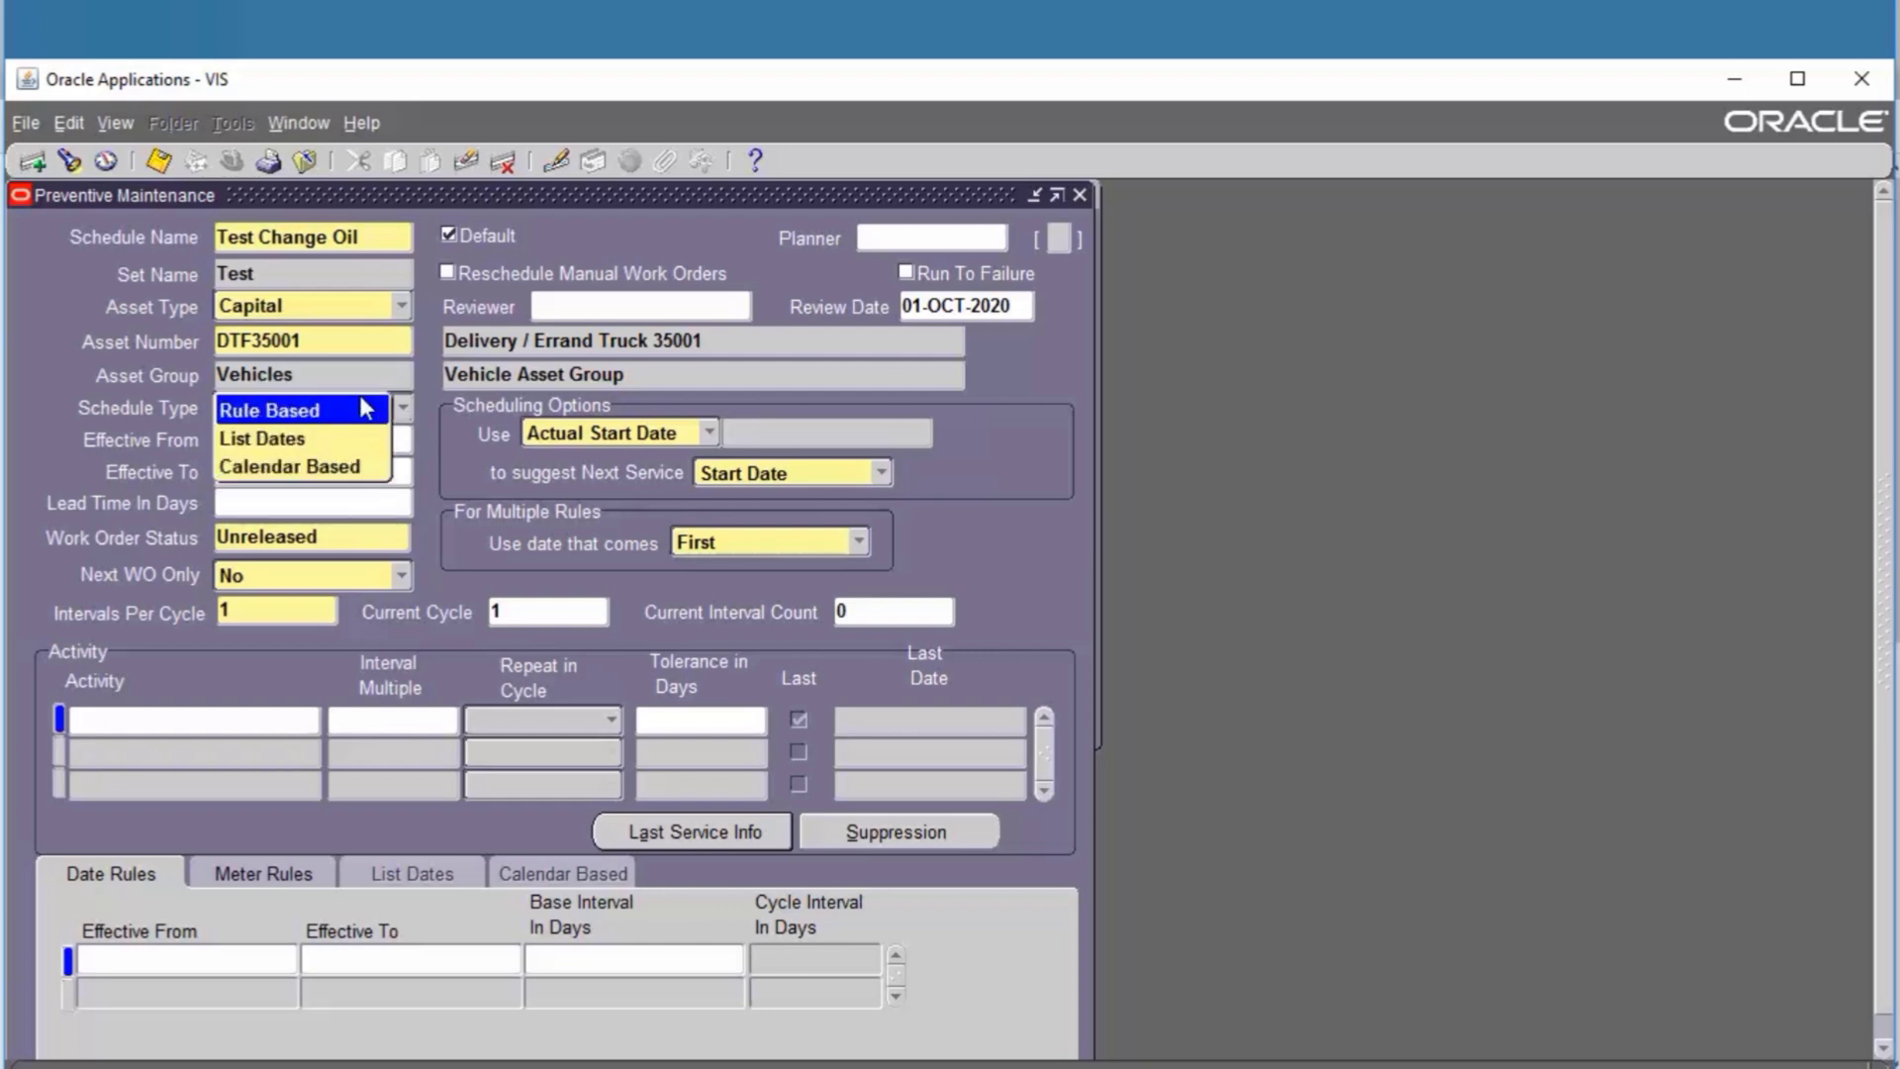
{"action": "left_click", "coordinate": [356, 467]}
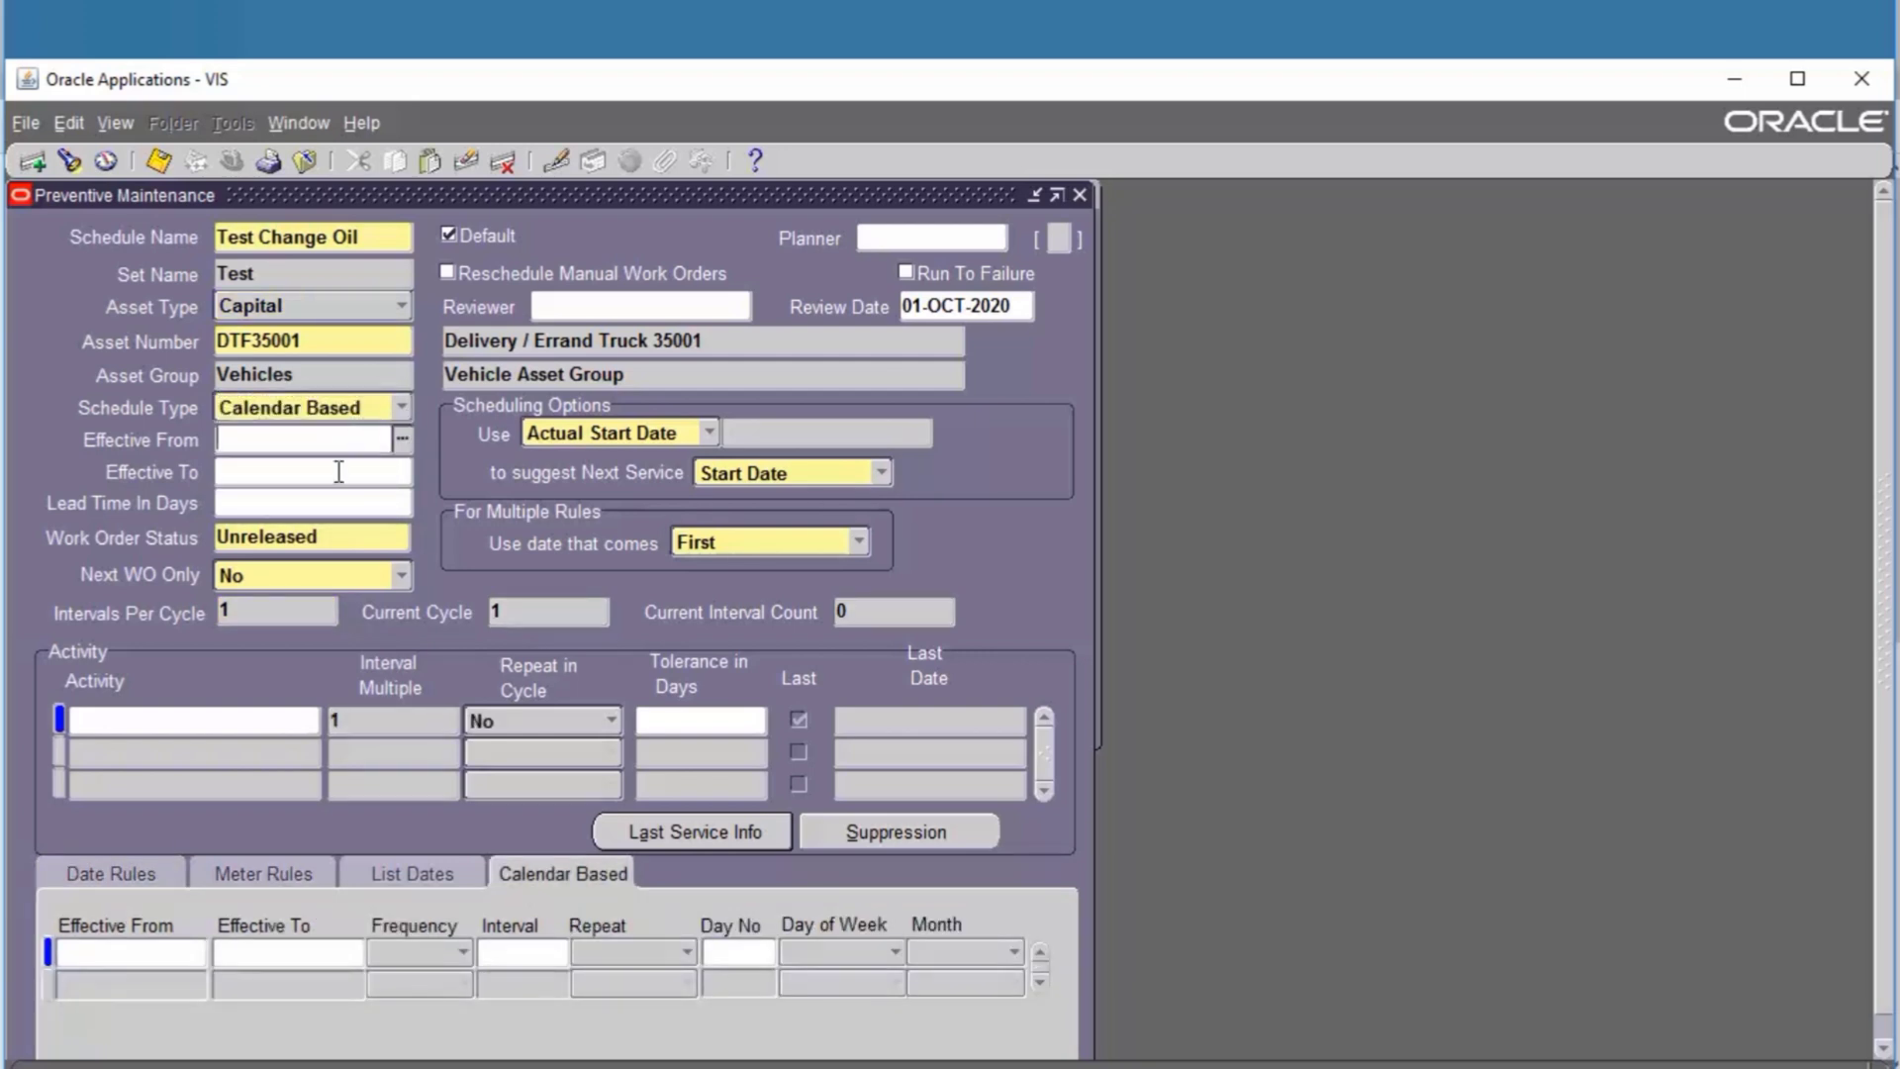
{"action": "double_click", "coordinate": [356, 541]}
{"action": "type", "text": "Dr"}
{"action": "key", "text": "Tab"}
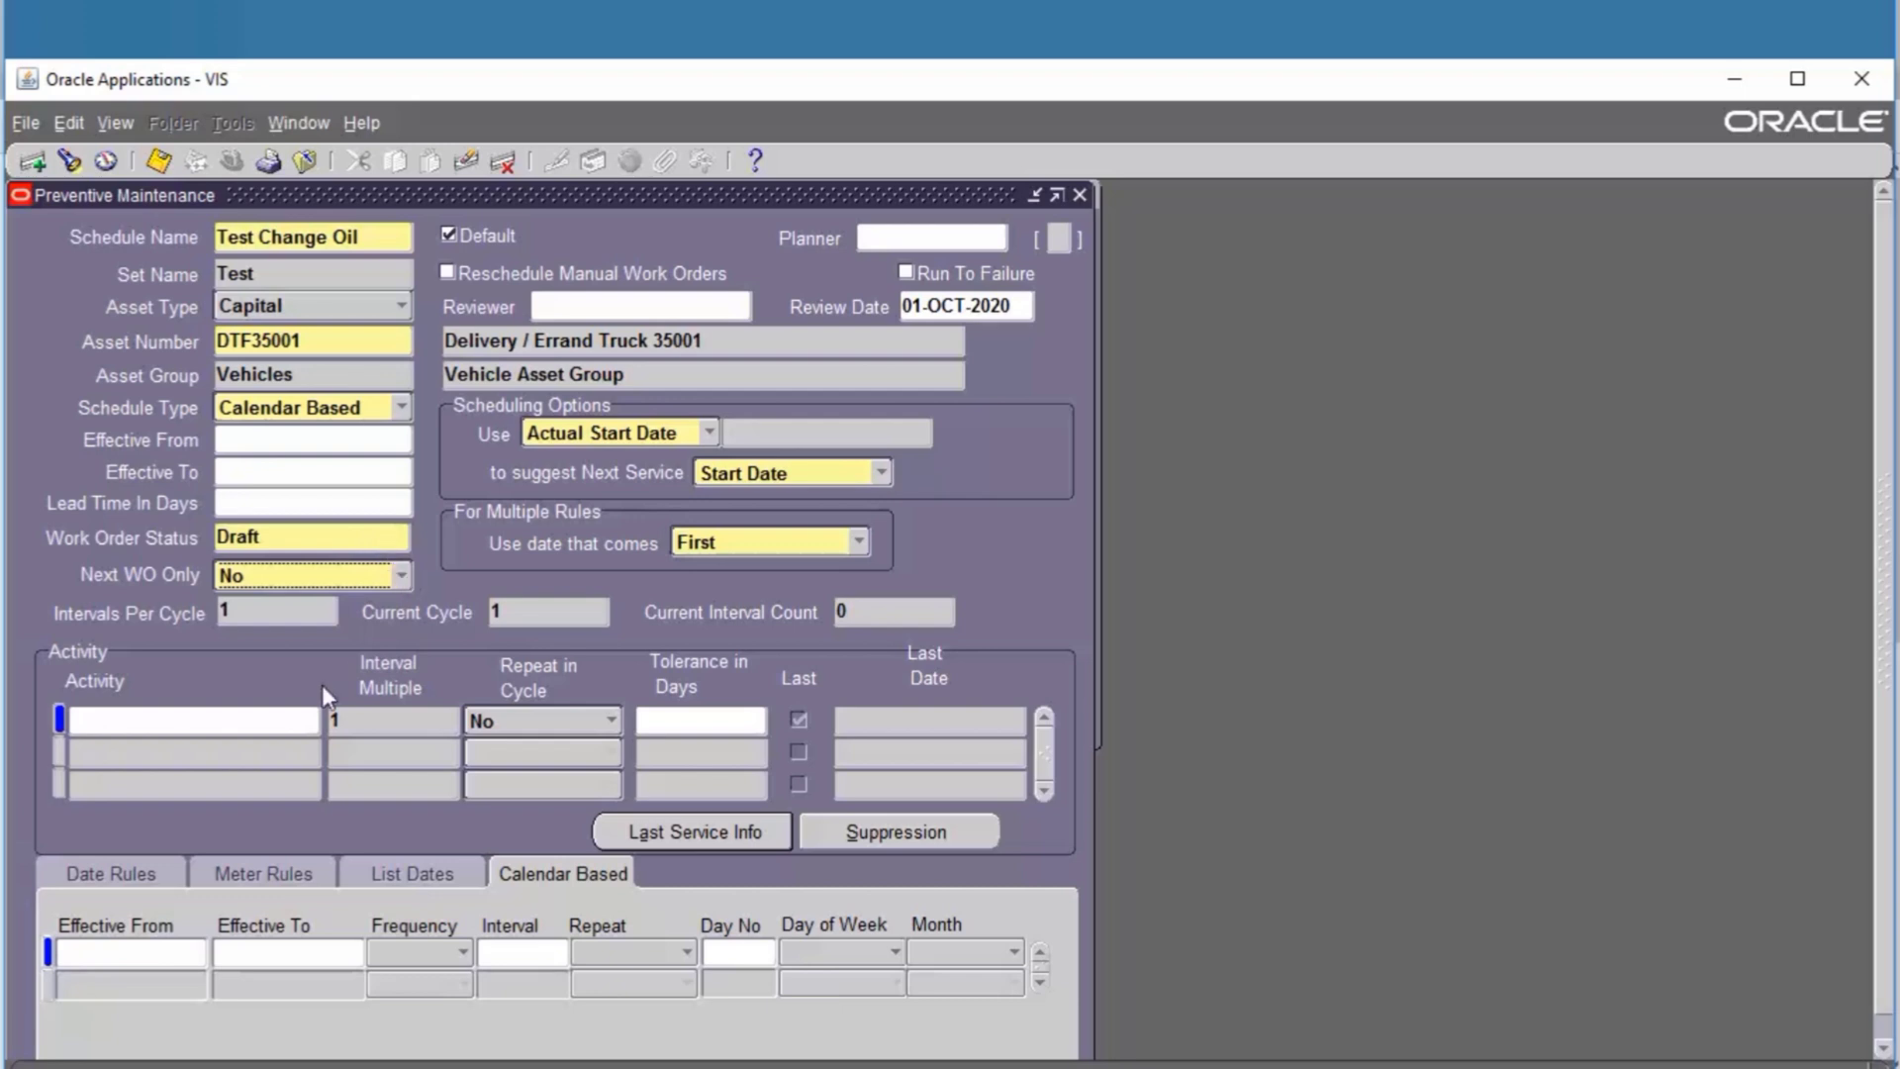
Enter Oil Change as the schedule's activity.
{"action": "left_click", "coordinate": [237, 720]}
{"action": "type", "text": "oiil"}
{"action": "key", "text": "BackSpace"}
{"action": "key", "text": "BackSpace"}
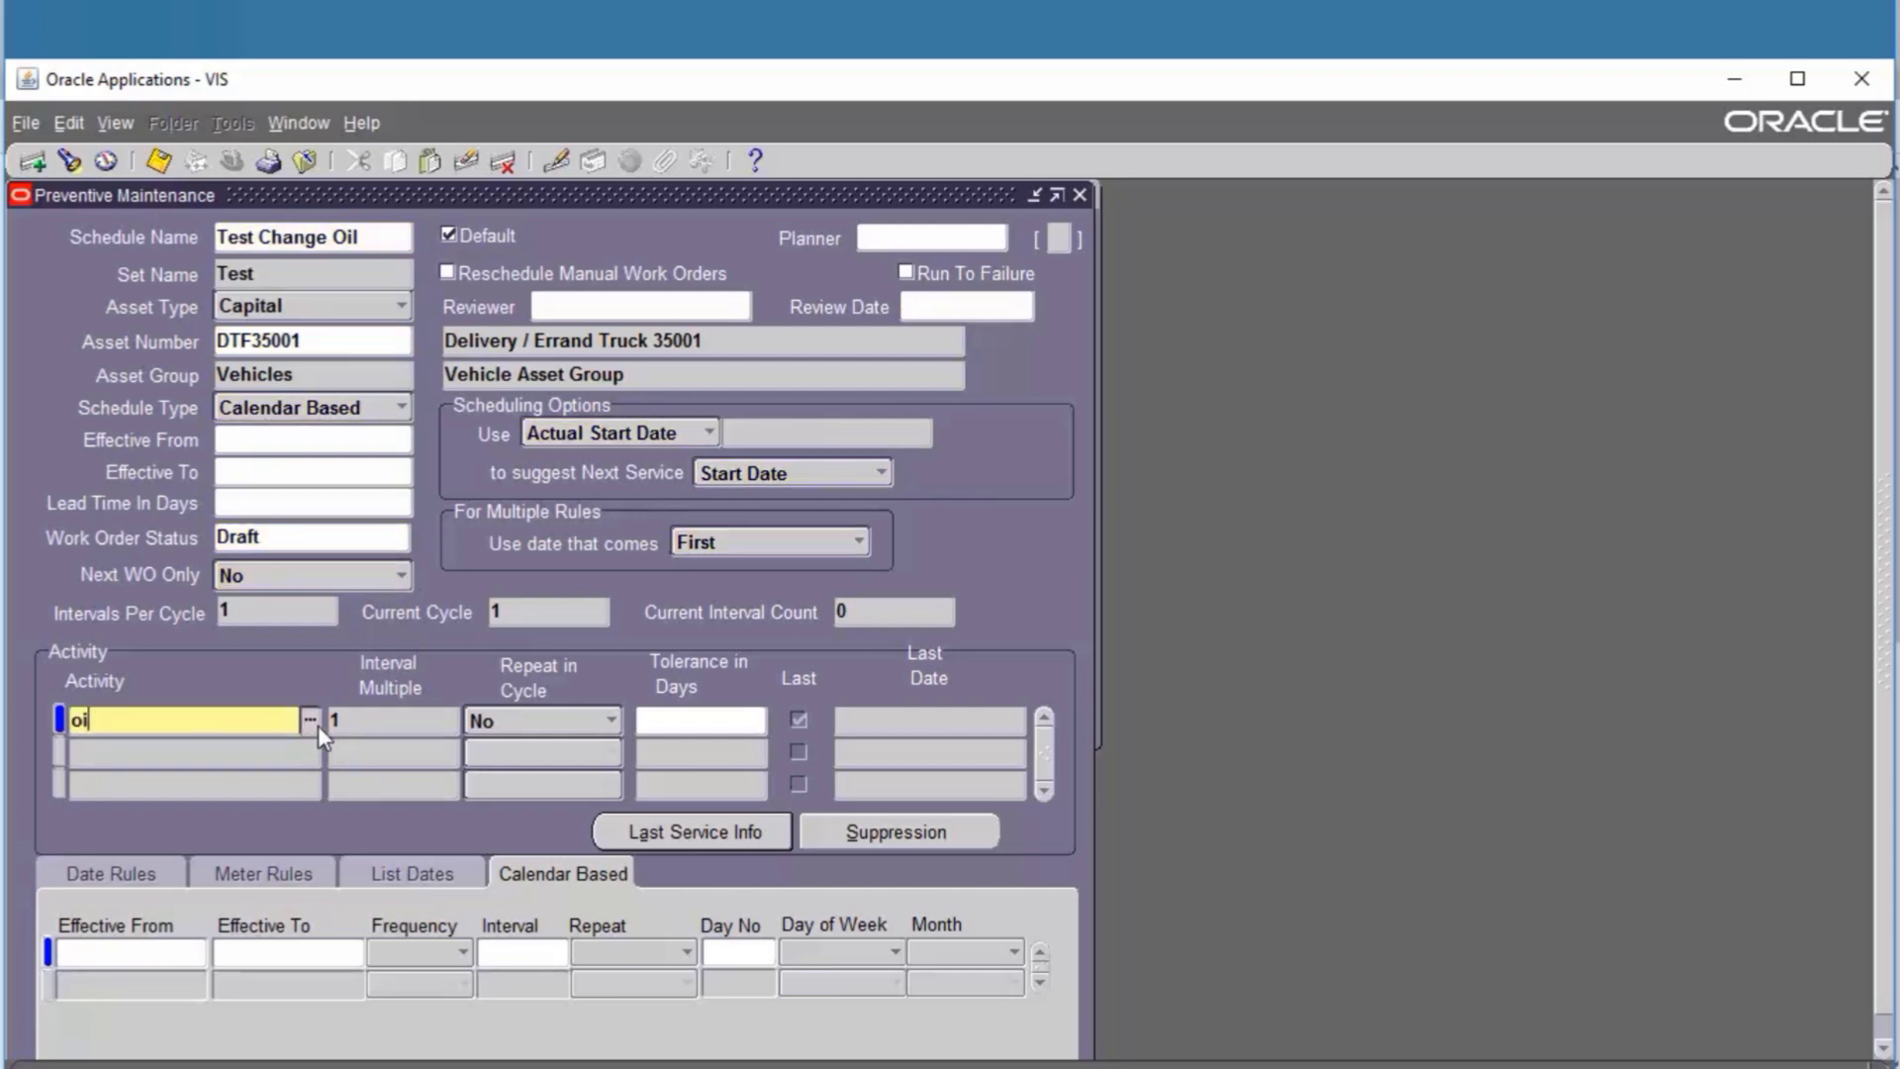
{"action": "type", "text": "l"}
{"action": "key", "text": "Tab"}
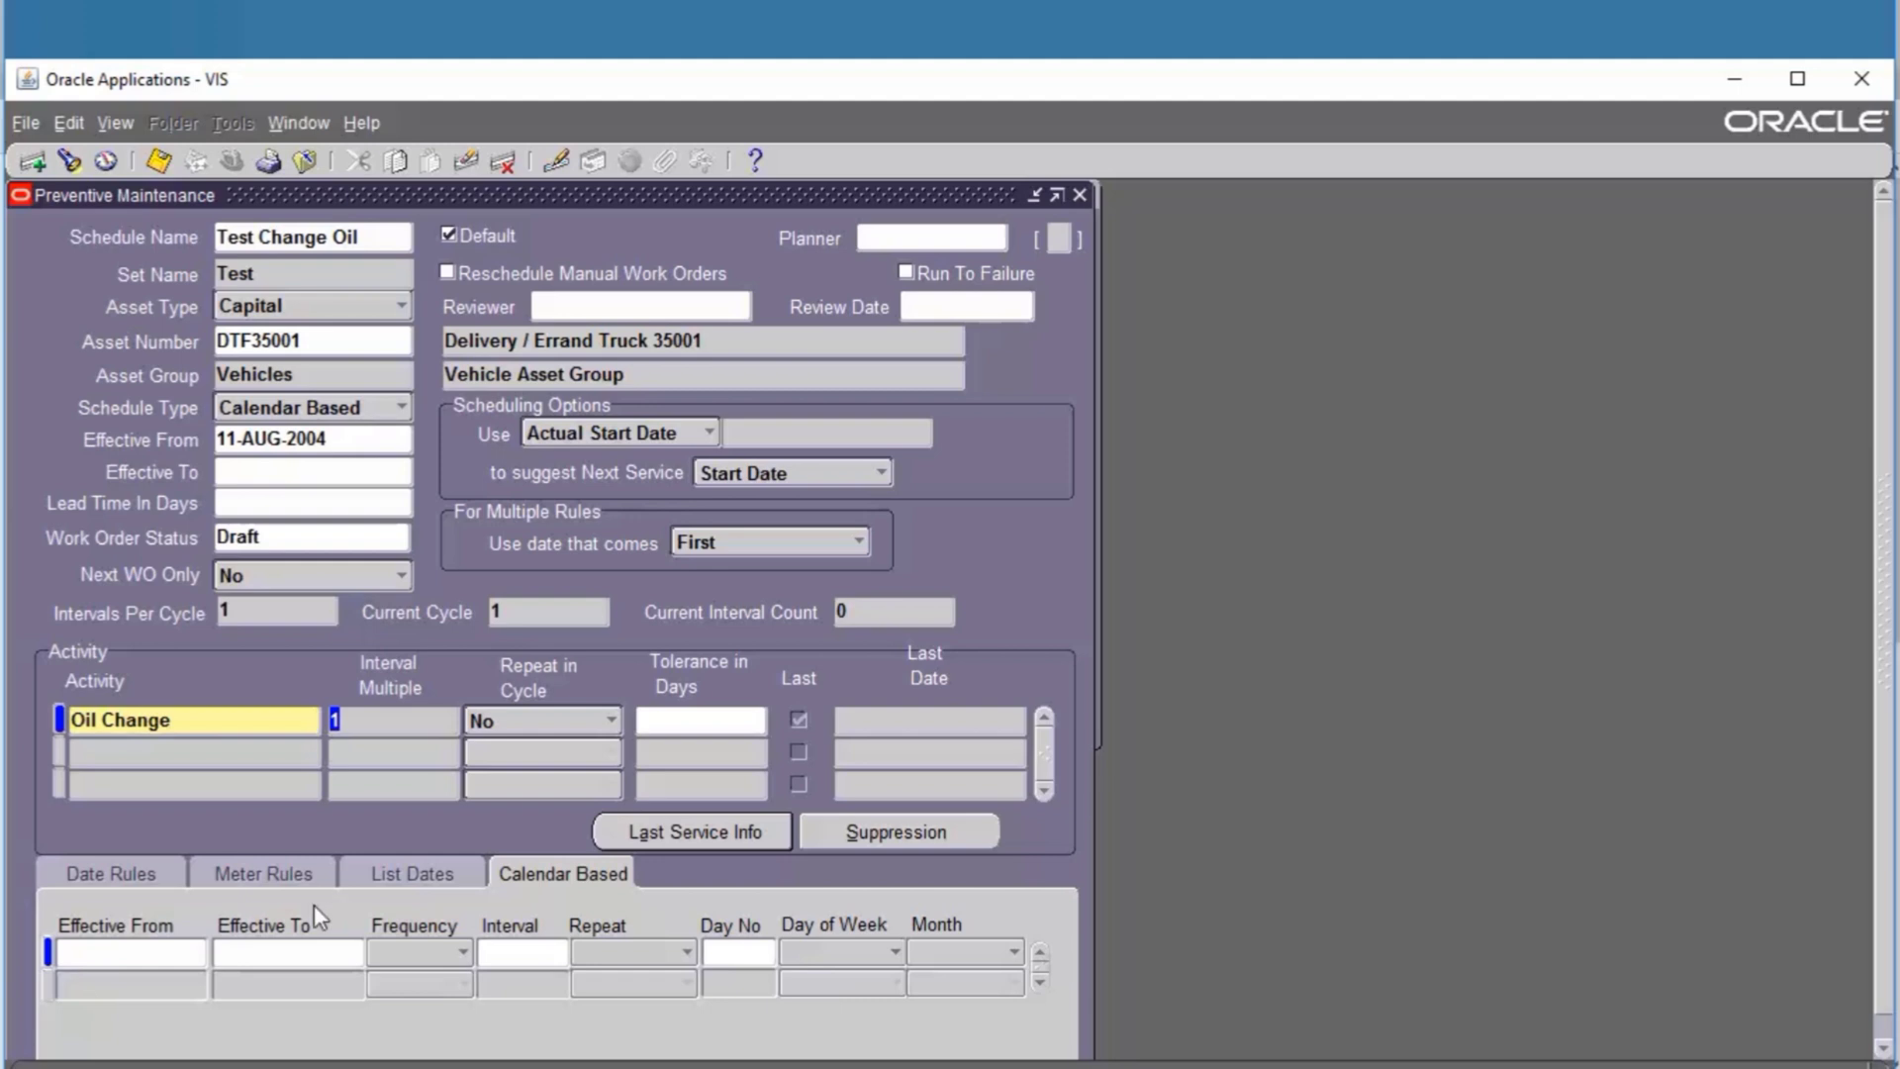
Add a calendar rule repeating every 1 week on Fridays from 01-OCT-2020.
{"action": "left_click", "coordinate": [155, 950]}
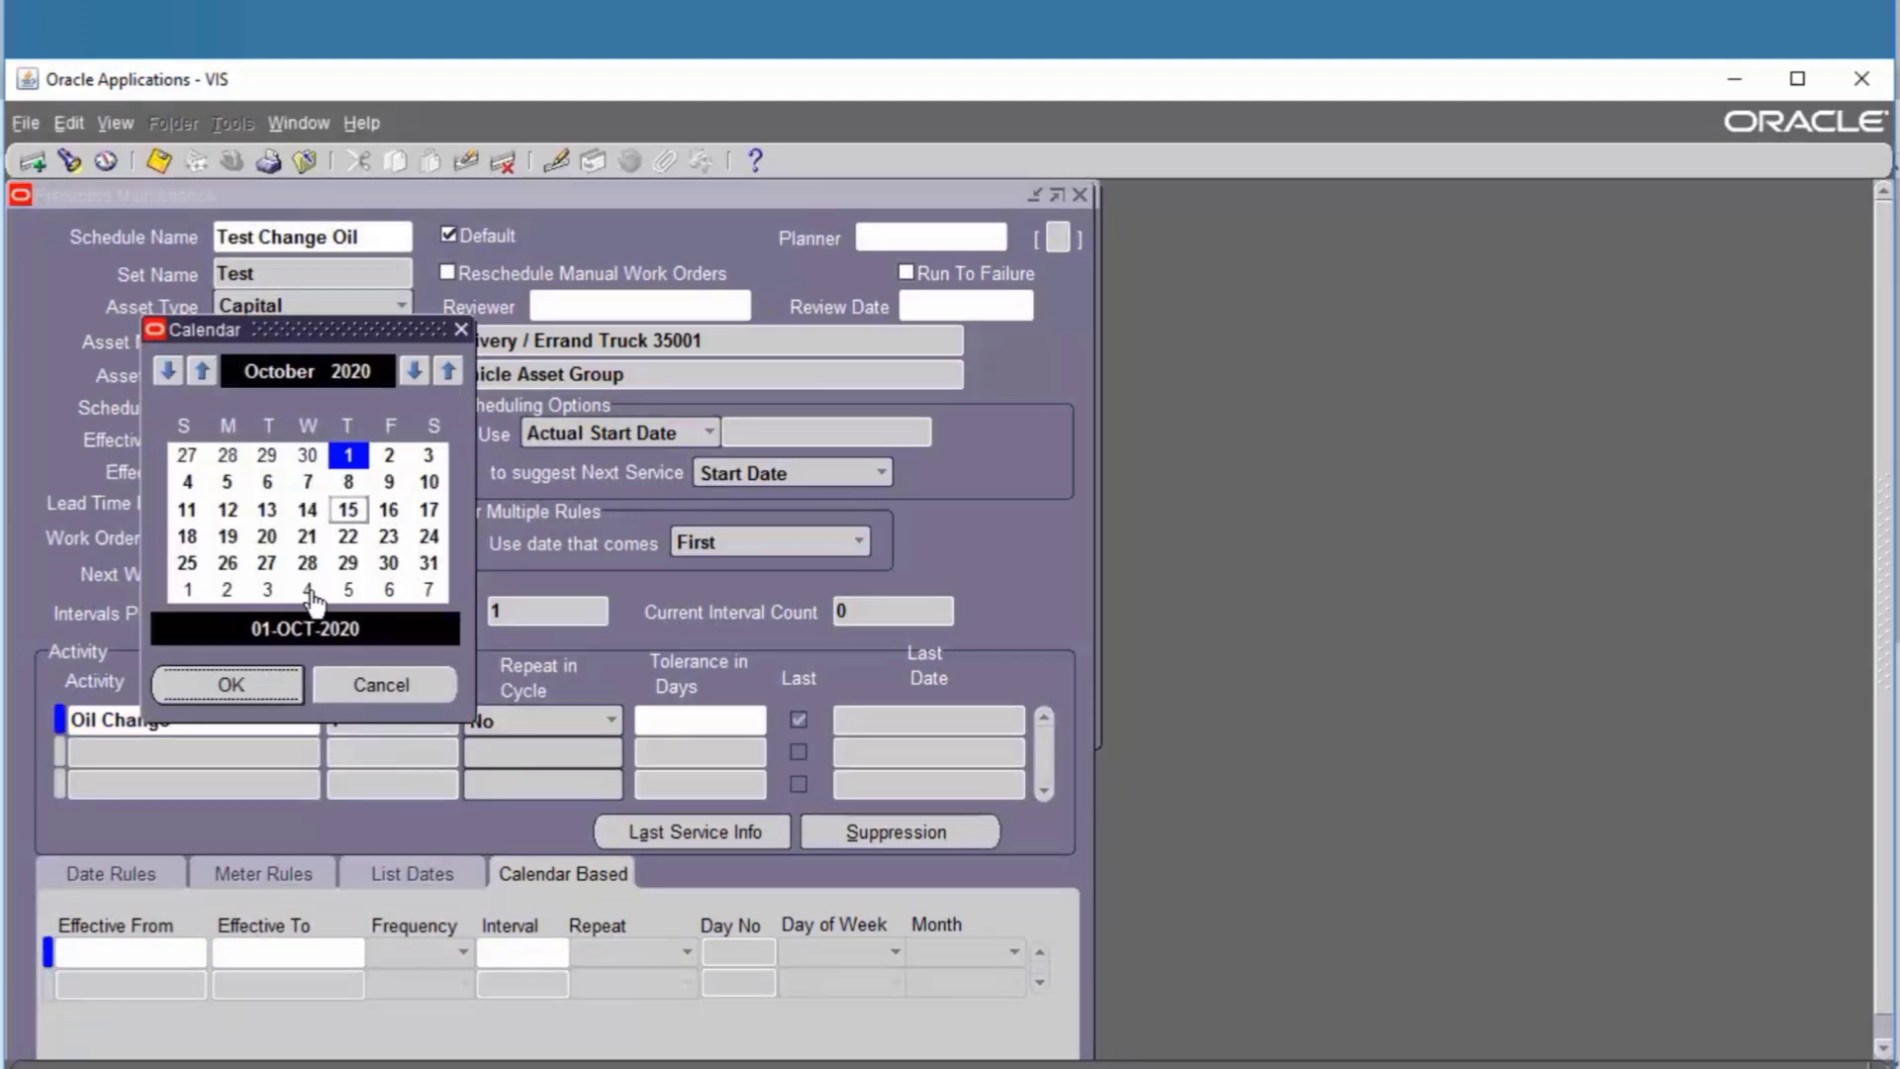
{"action": "left_click", "coordinate": [220, 683]}
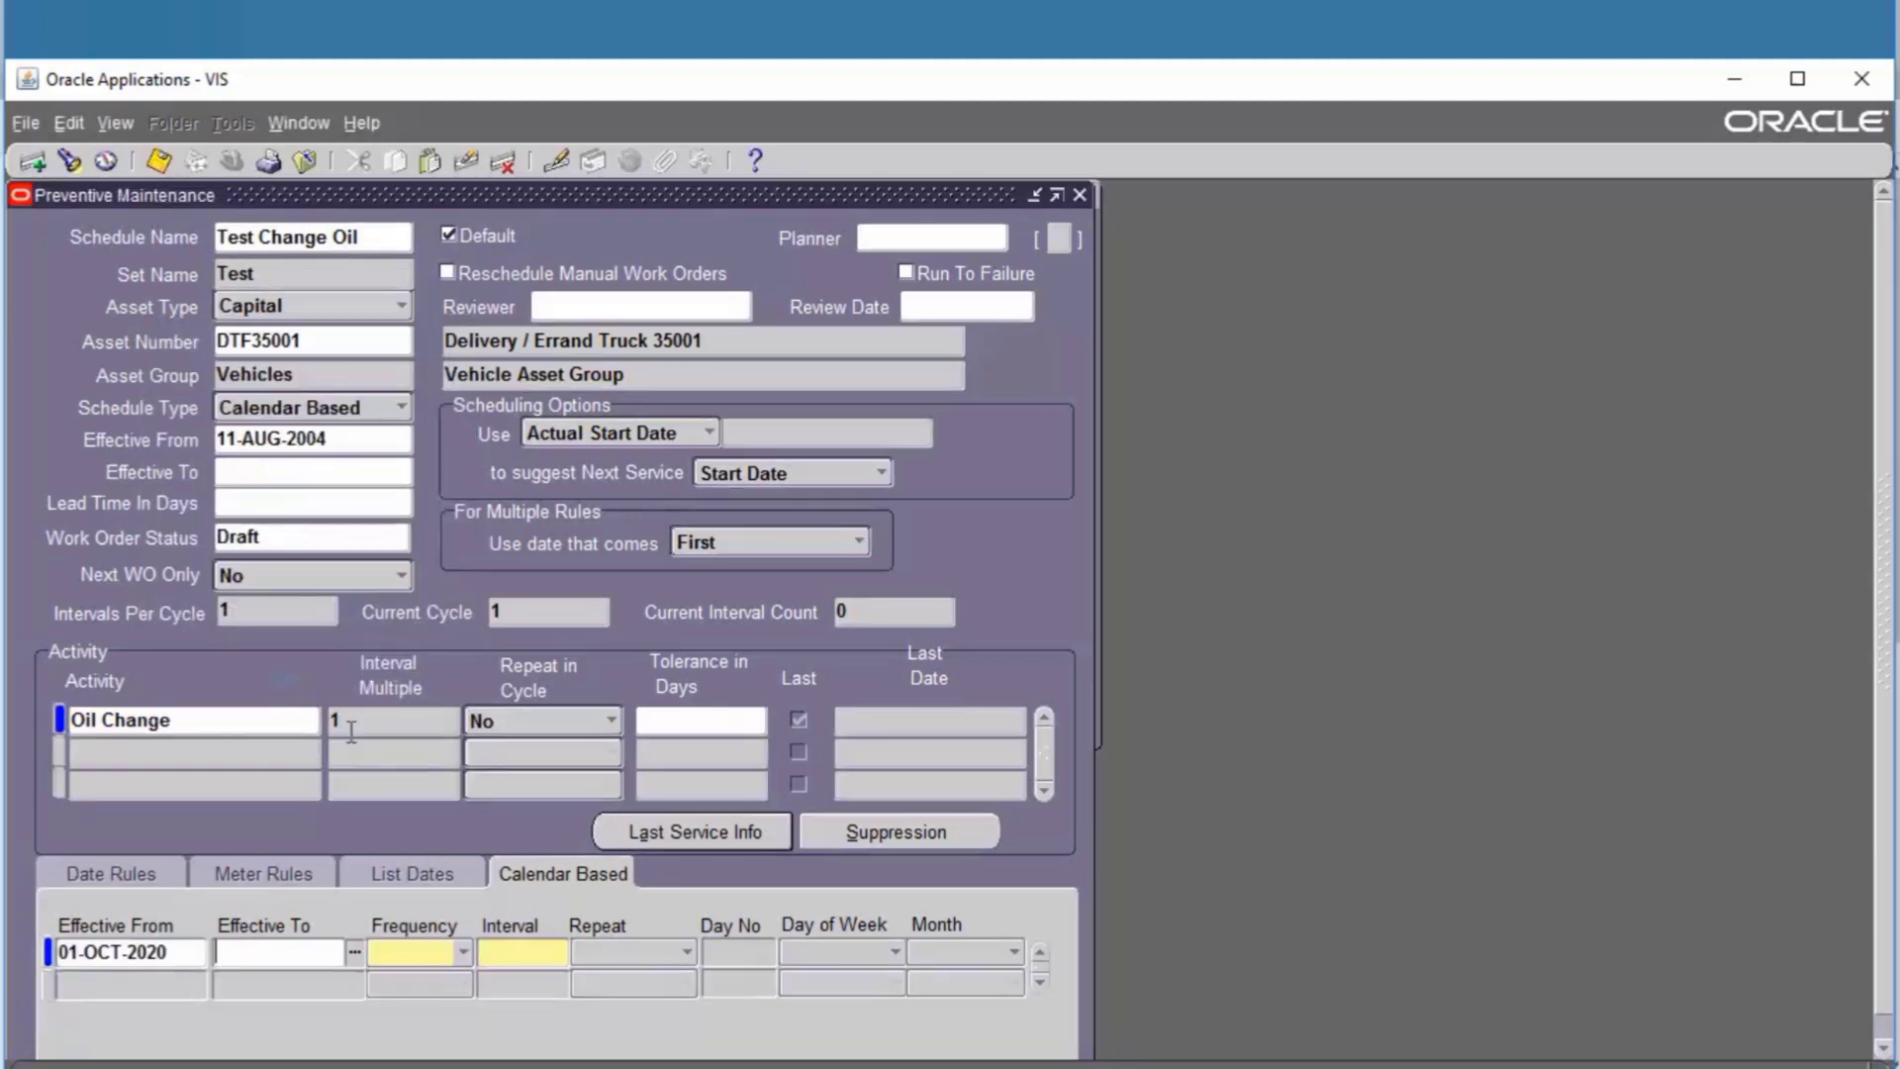
{"action": "left_click", "coordinate": [461, 953]}
{"action": "left_click", "coordinate": [438, 861]}
{"action": "left_click", "coordinate": [514, 952]}
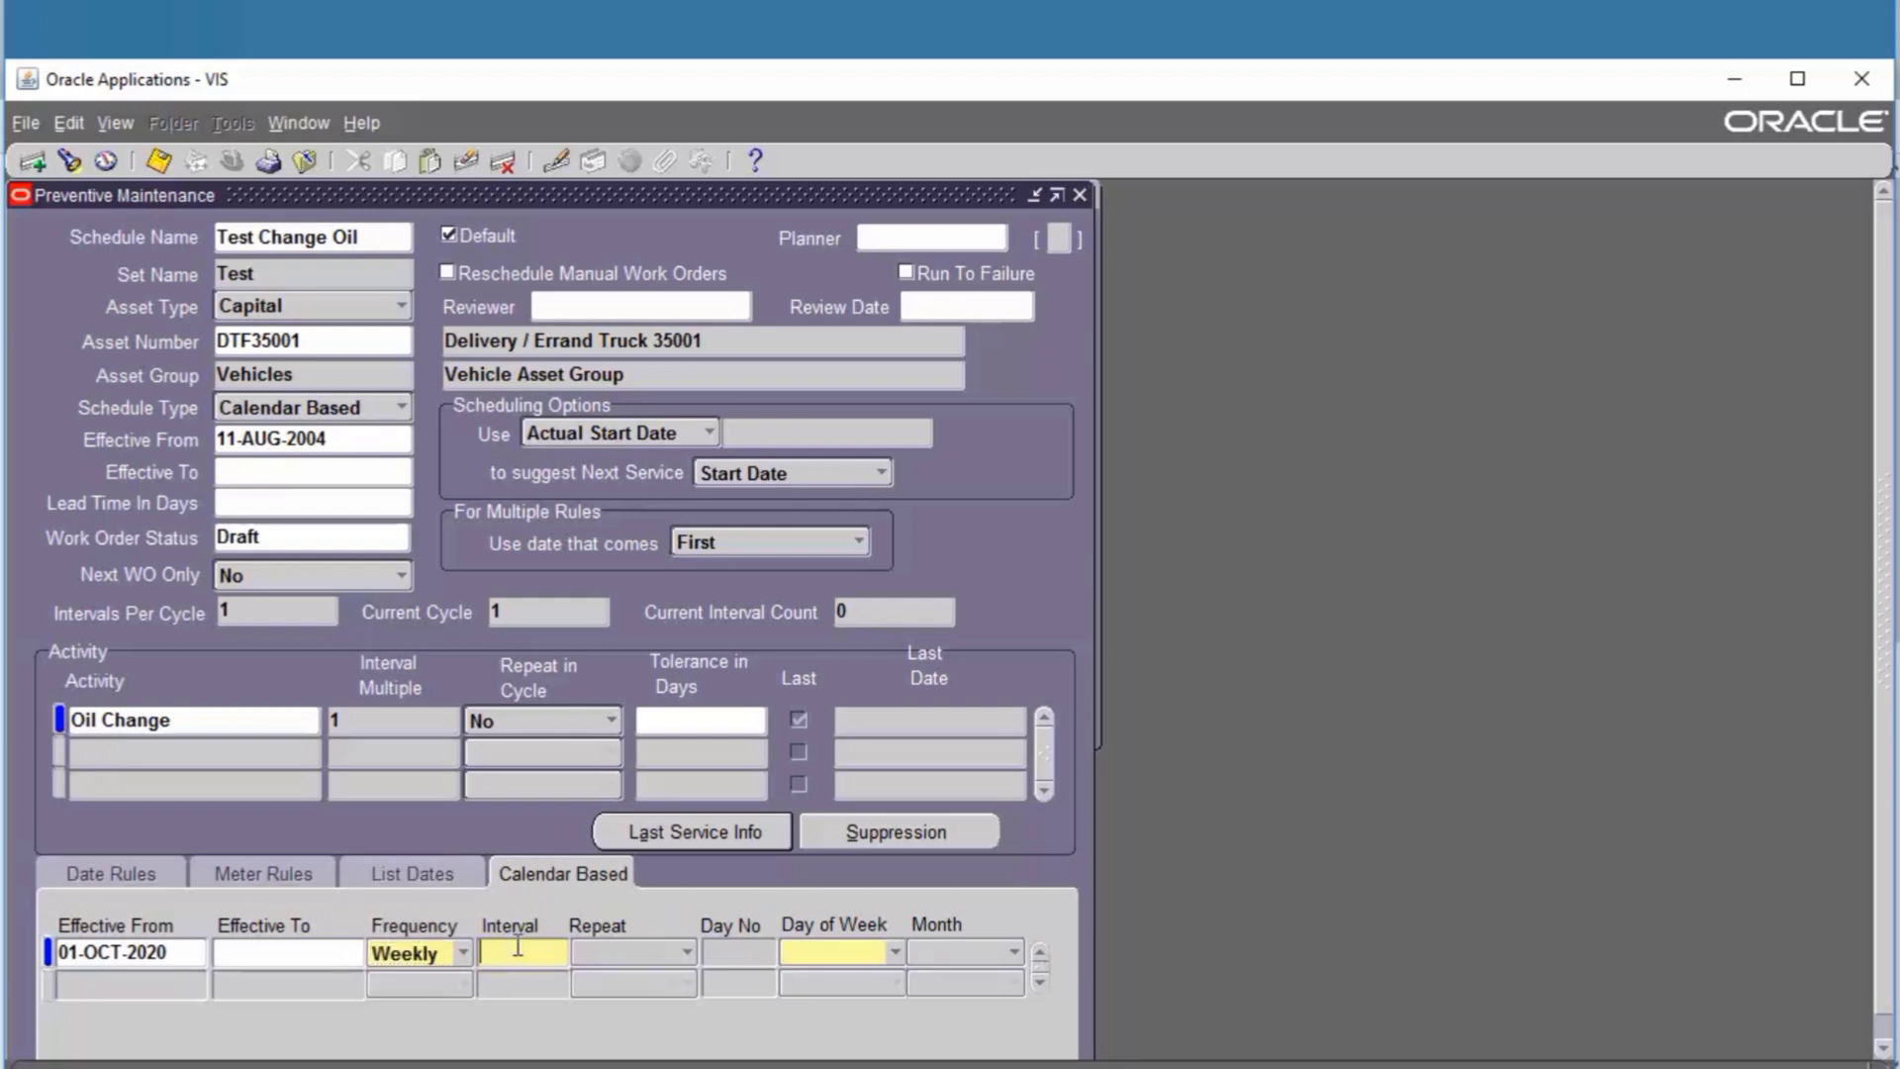
{"action": "type", "text": "1"}
{"action": "key", "text": "Tab"}
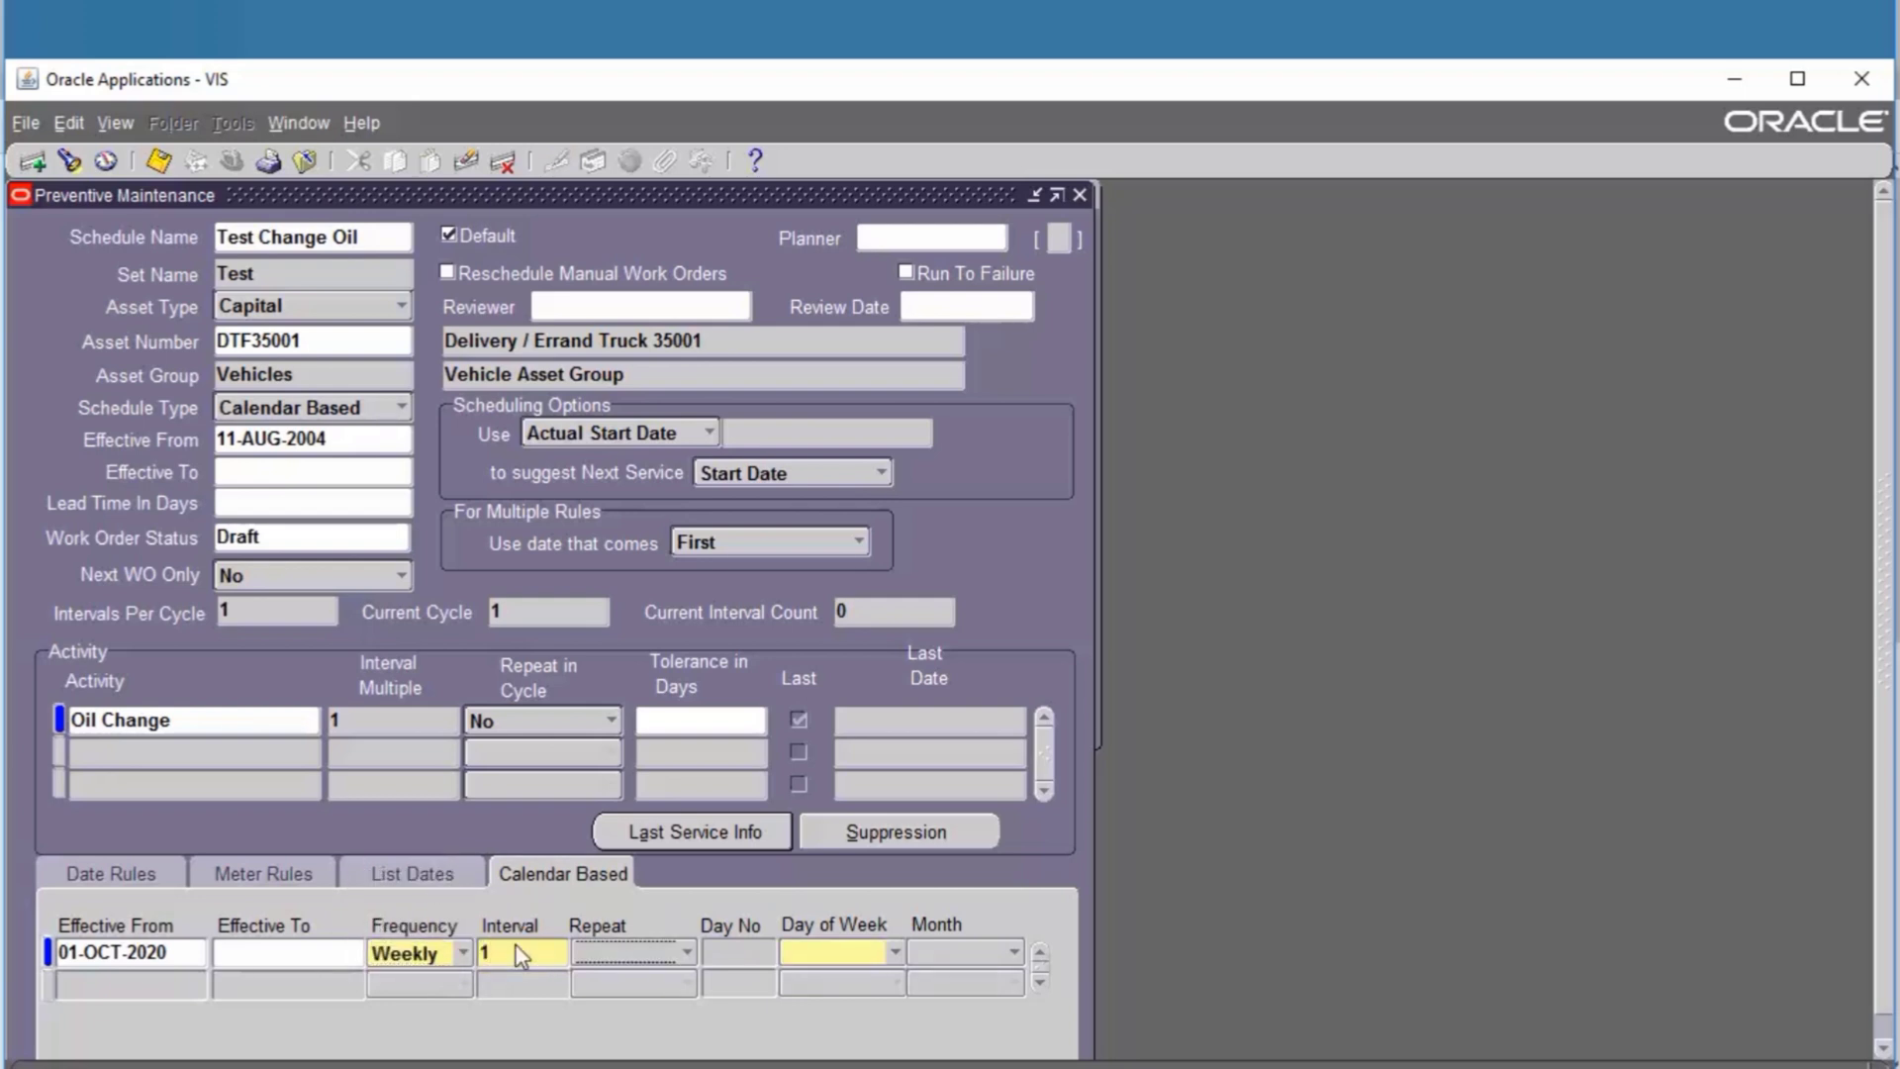
{"action": "left_click", "coordinate": [823, 961]}
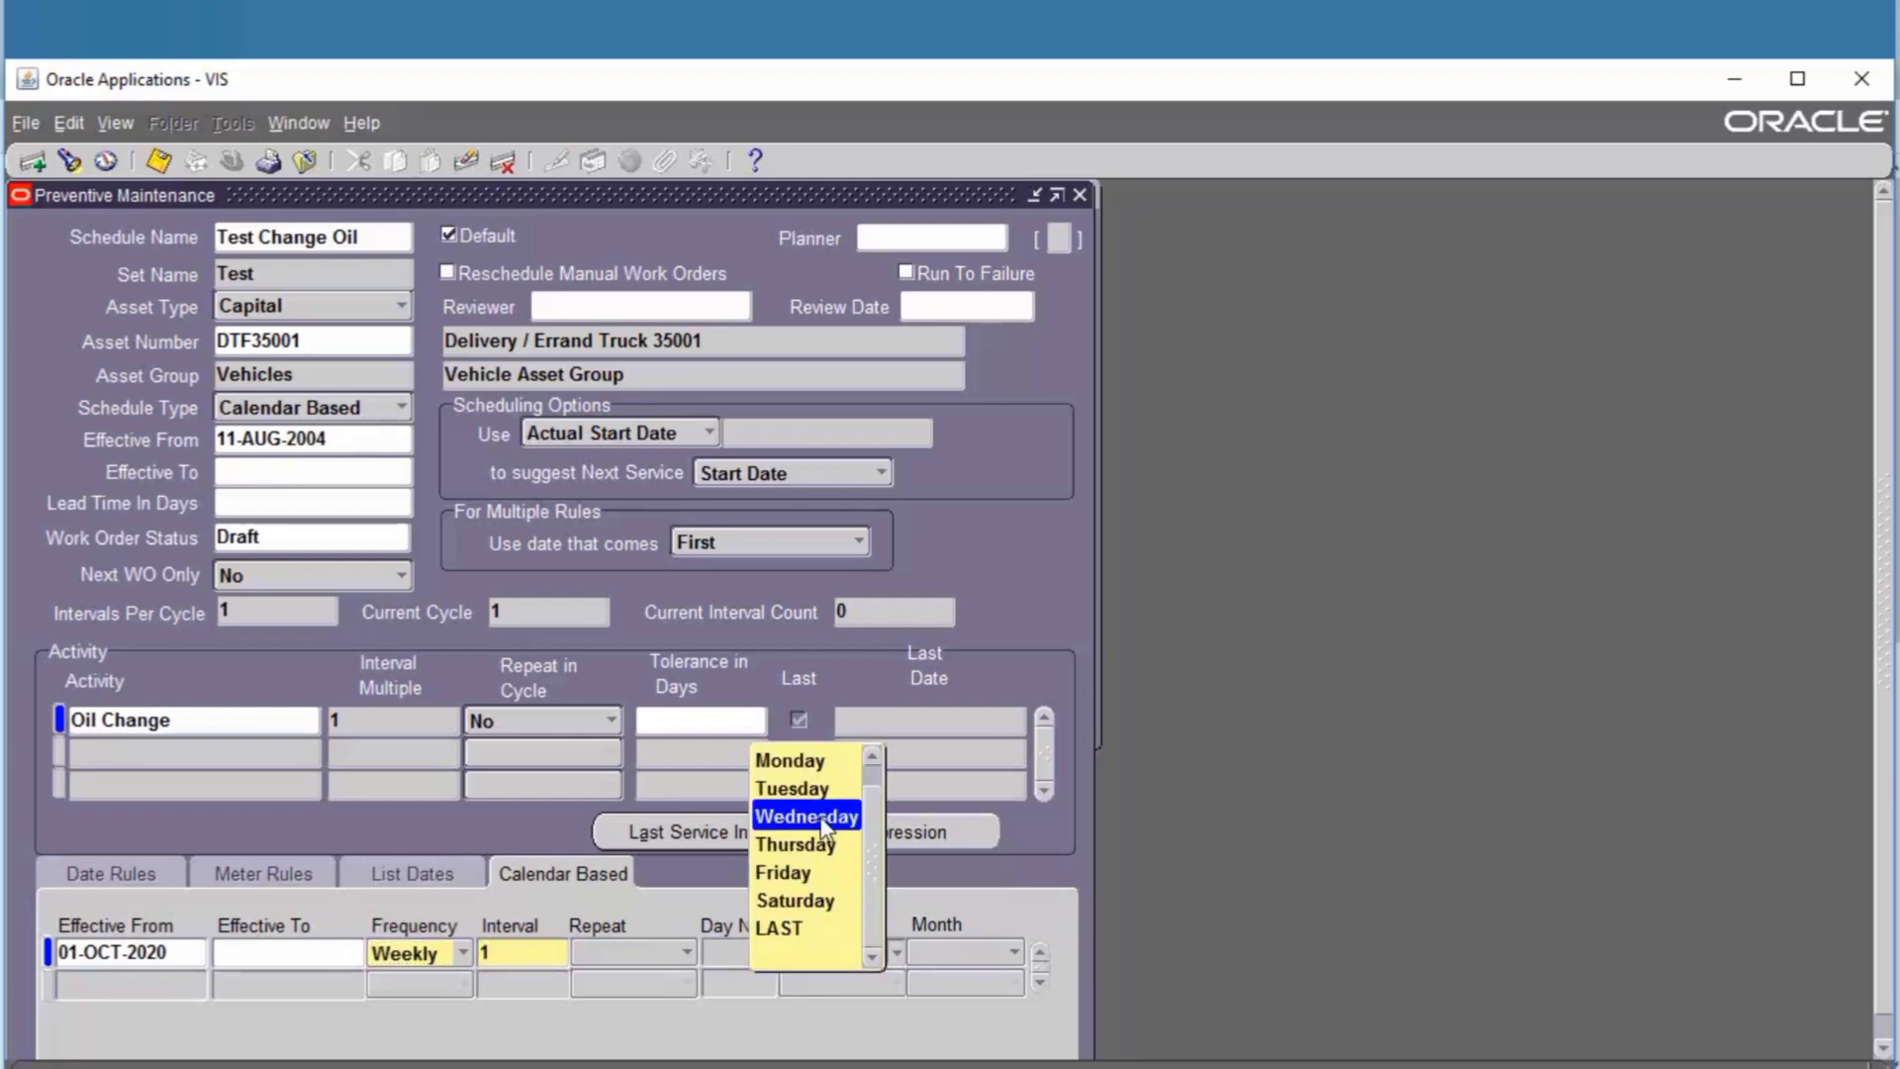
{"action": "left_click", "coordinate": [820, 870]}
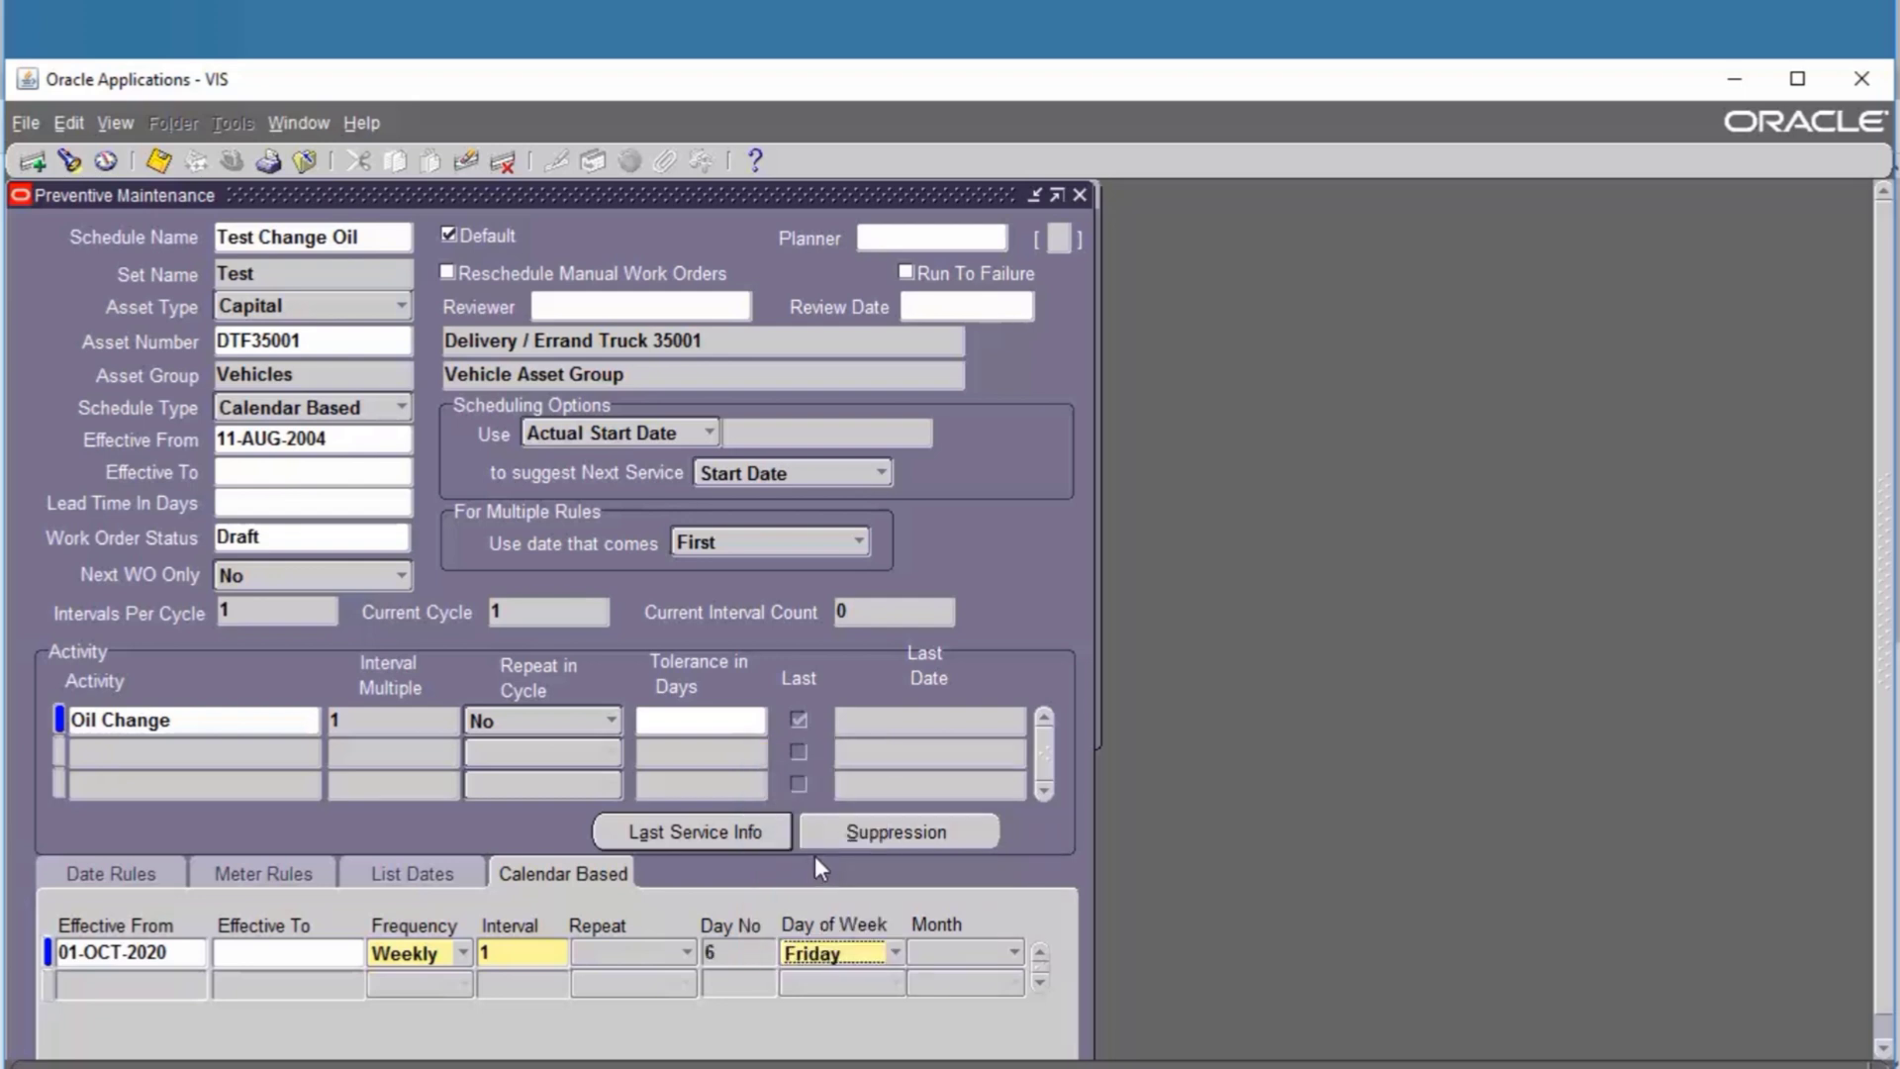
Change the activity to Vehicle Point Inspection, save the schedule and close the form.
{"action": "double_click", "coordinate": [317, 728]}
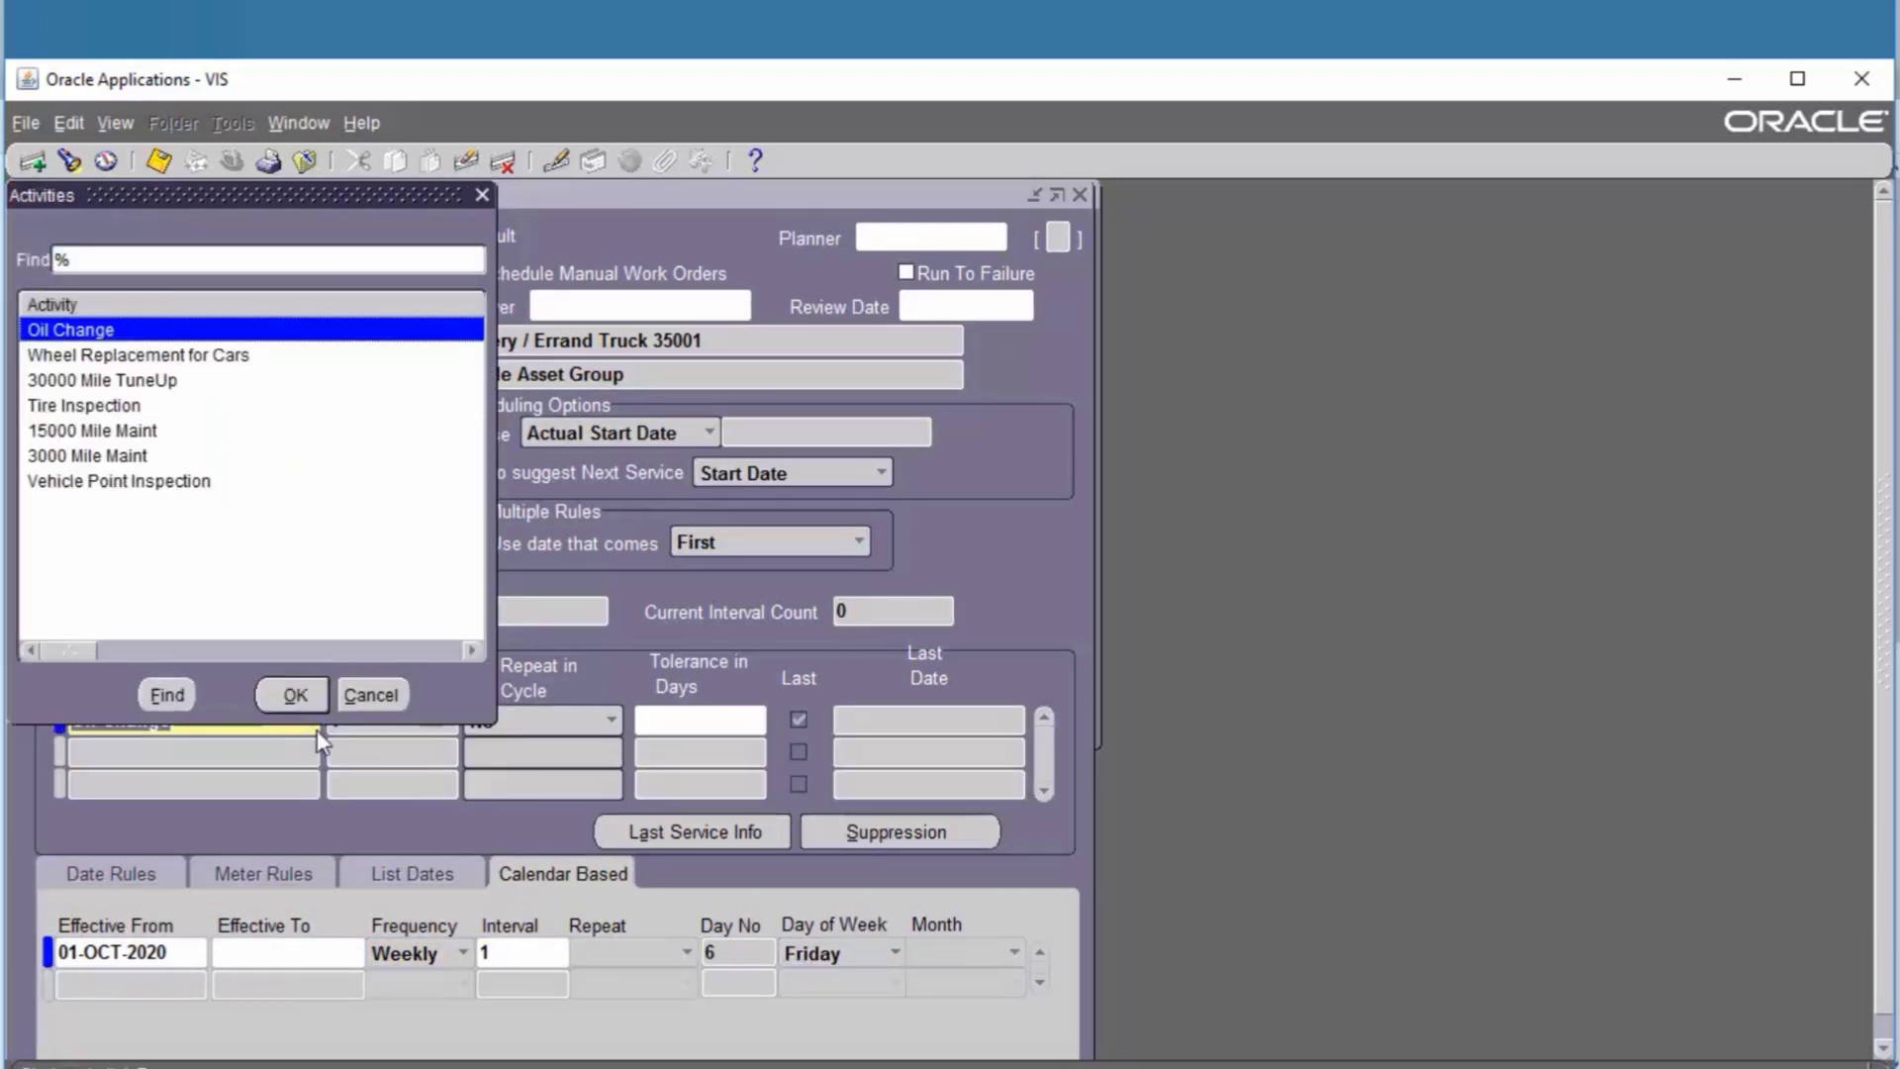
{"action": "key", "text": "Down"}
{"action": "key", "text": "Down"}
{"action": "key", "text": "Down"}
{"action": "key", "text": "Down"}
{"action": "key", "text": "Down"}
{"action": "key", "text": "Down"}
{"action": "key", "text": "Return"}
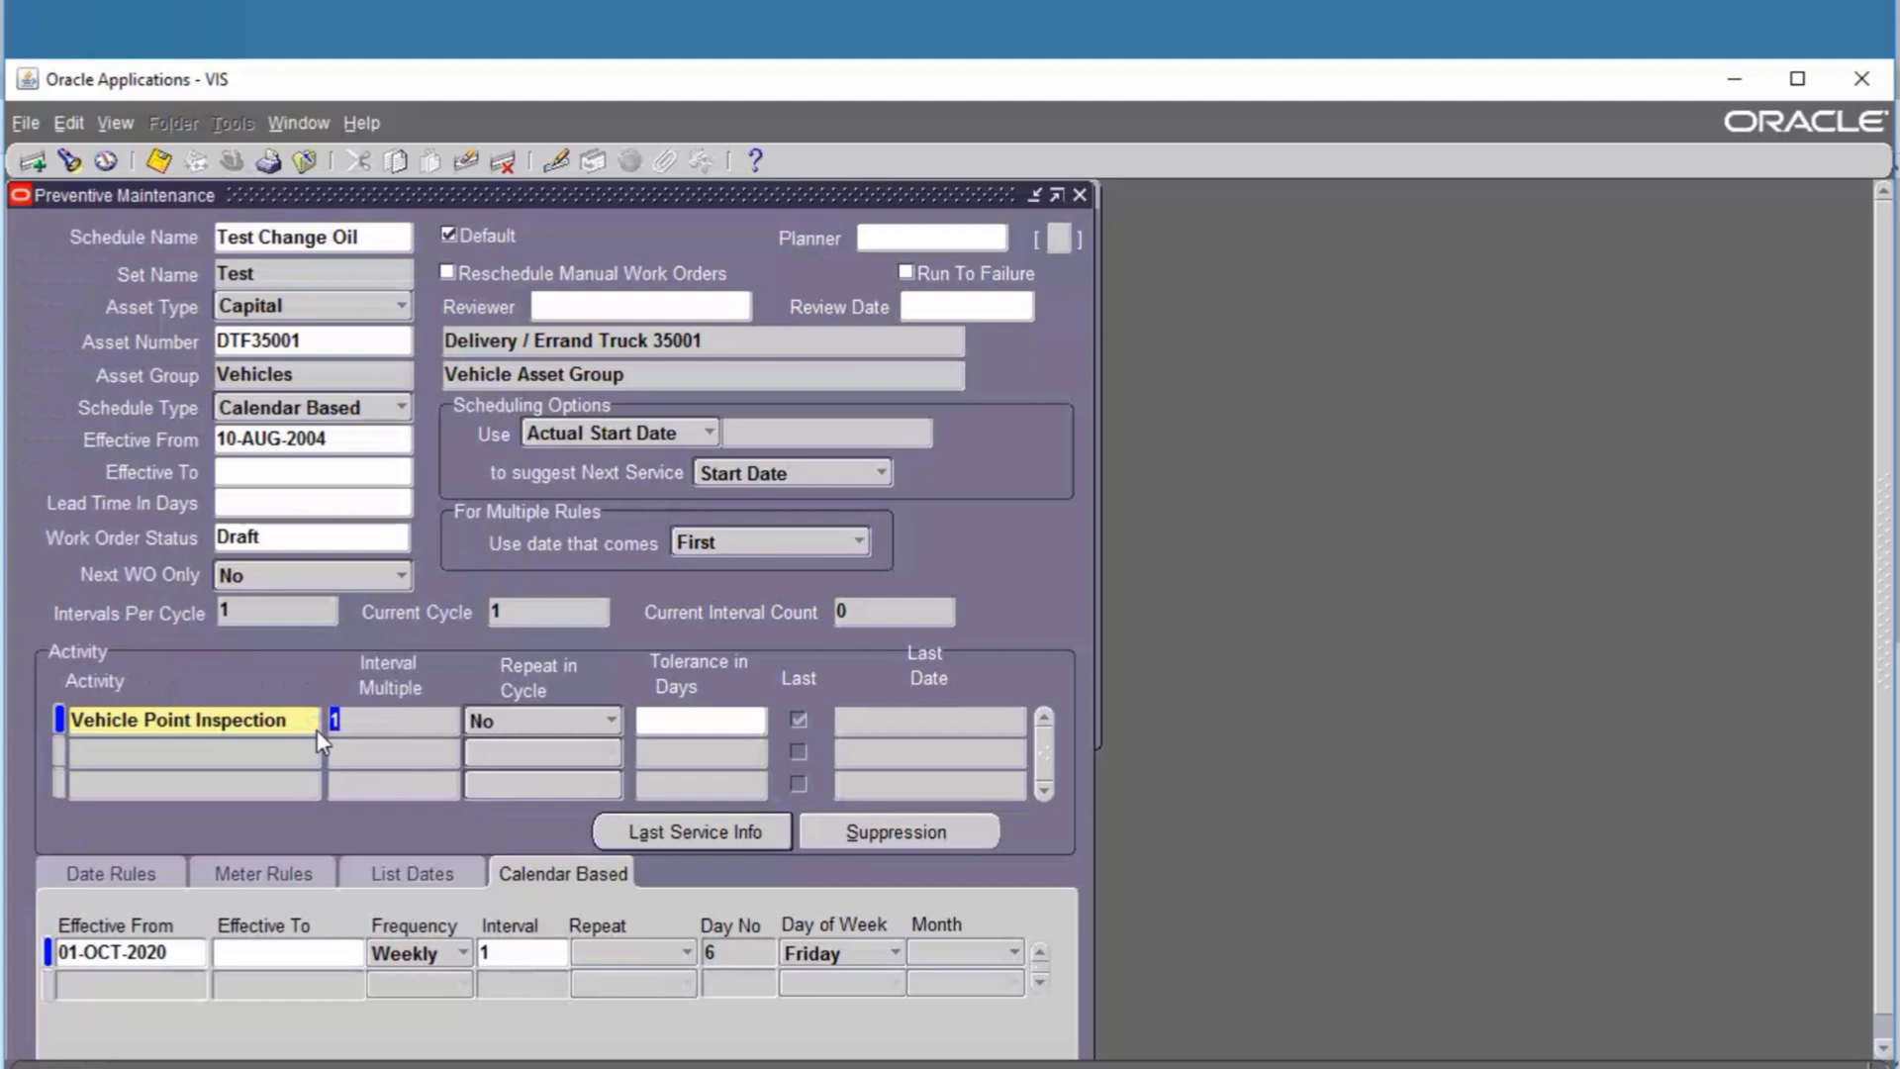
{"action": "left_click", "coordinate": [168, 169]}
{"action": "left_click", "coordinate": [1085, 195]}
Launch the Maintenance Workbench for asset DTF35001 and switch to the Forecast view.
{"action": "left_click", "coordinate": [885, 195]}
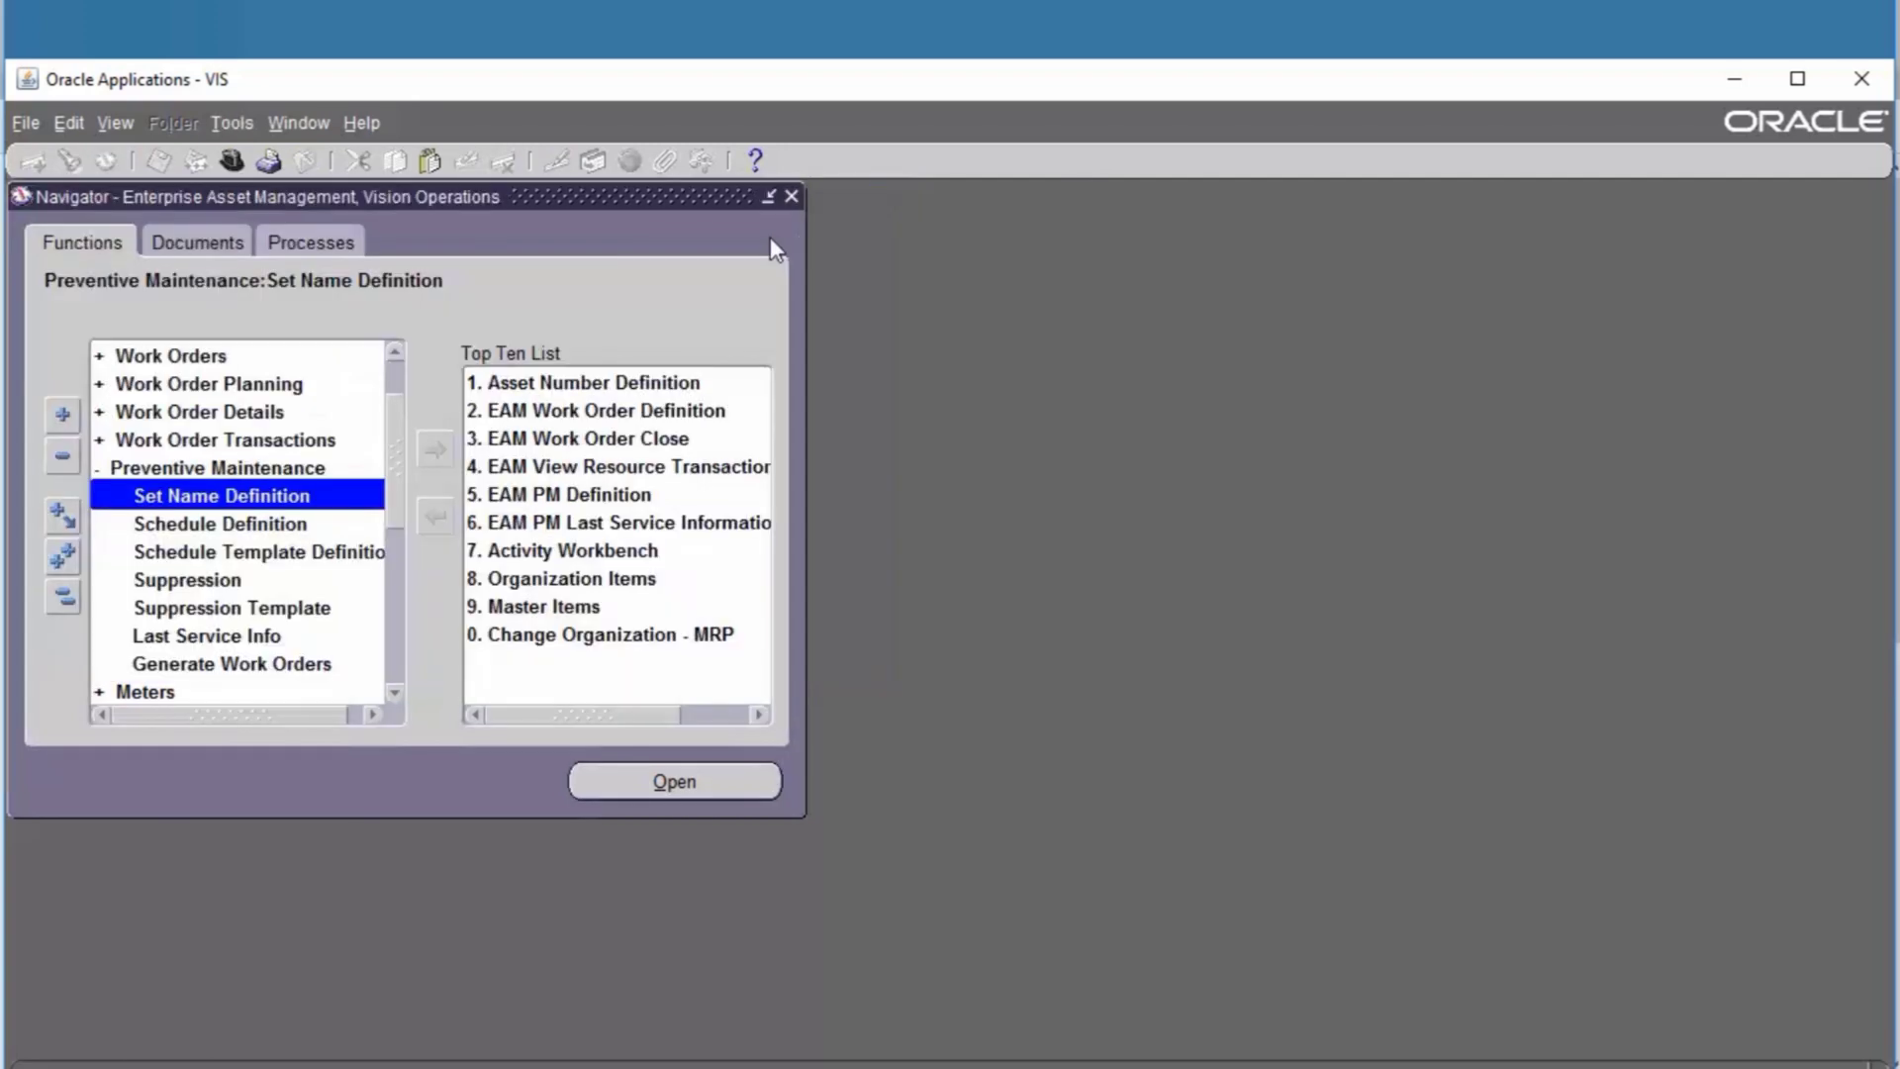
{"action": "double_click", "coordinate": [287, 386]}
{"action": "left_click", "coordinate": [285, 491]}
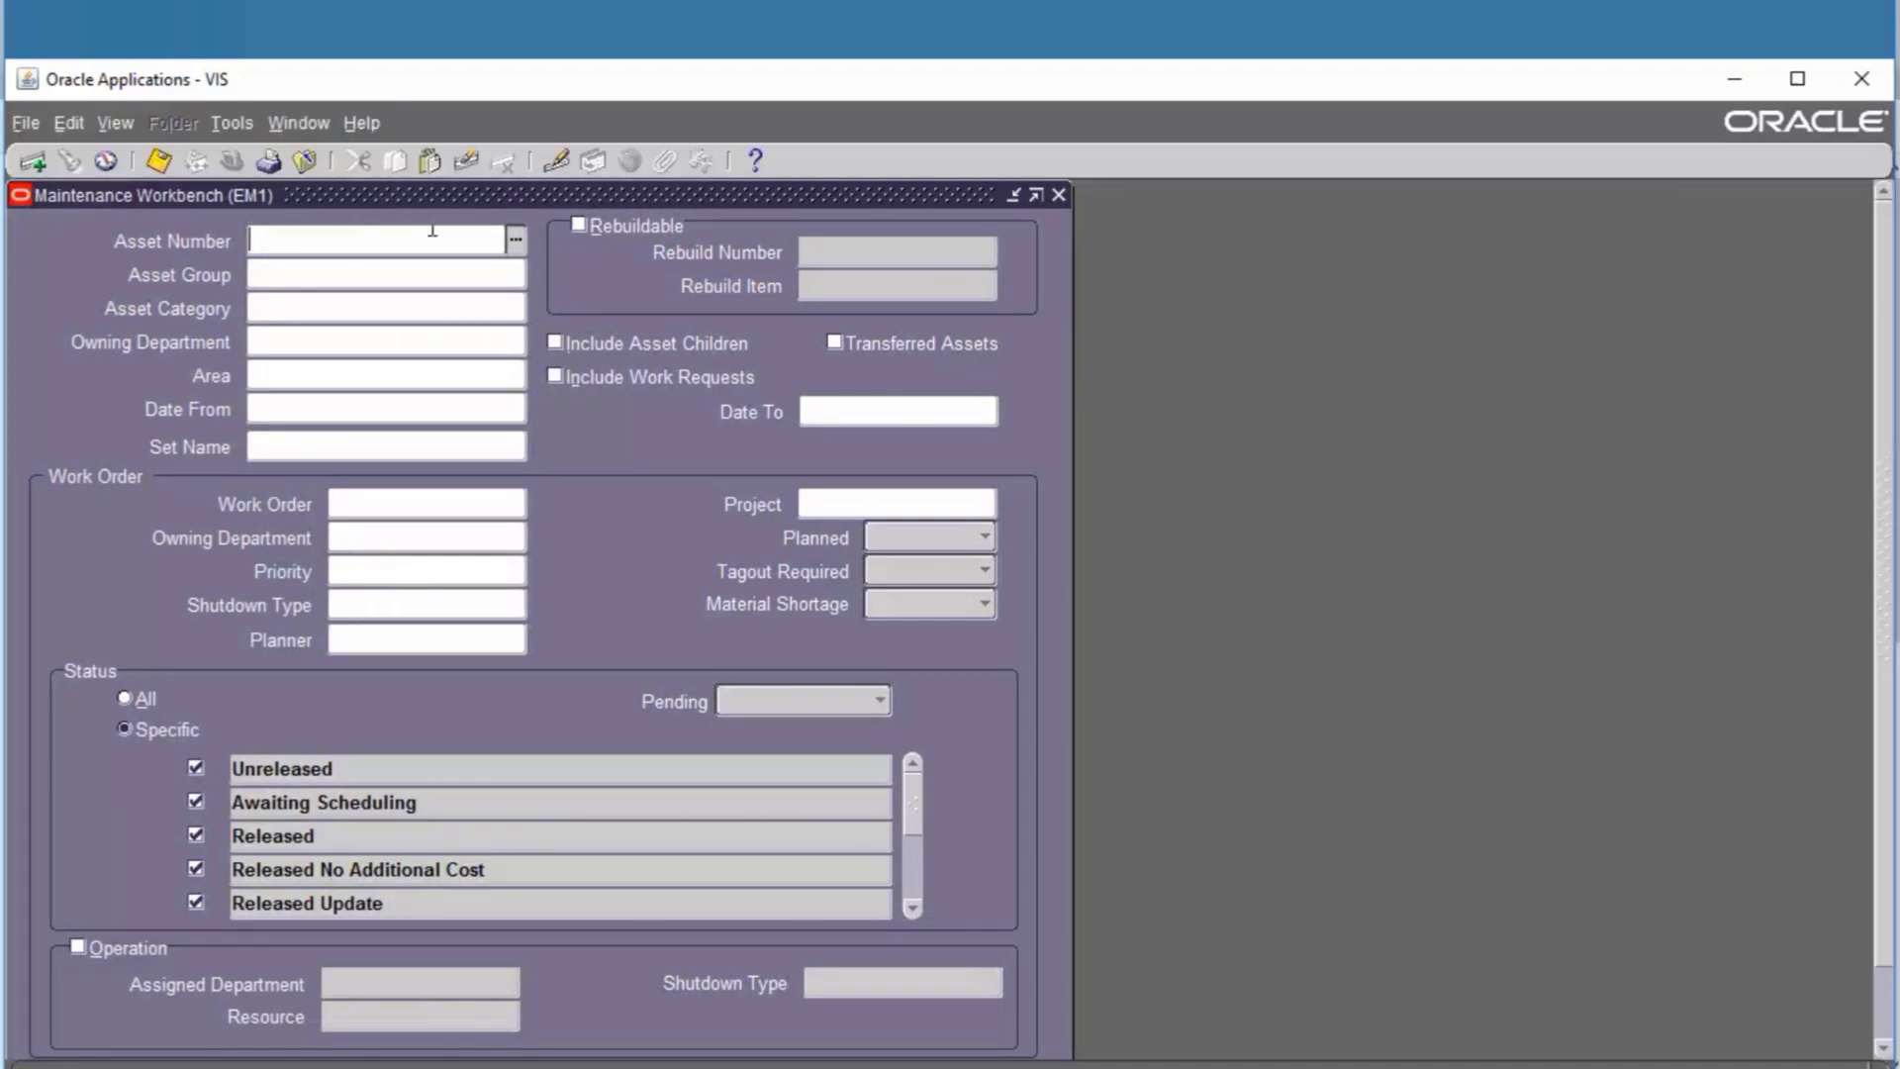
{"action": "type", "text": "dtf"}
{"action": "key", "text": "Tab"}
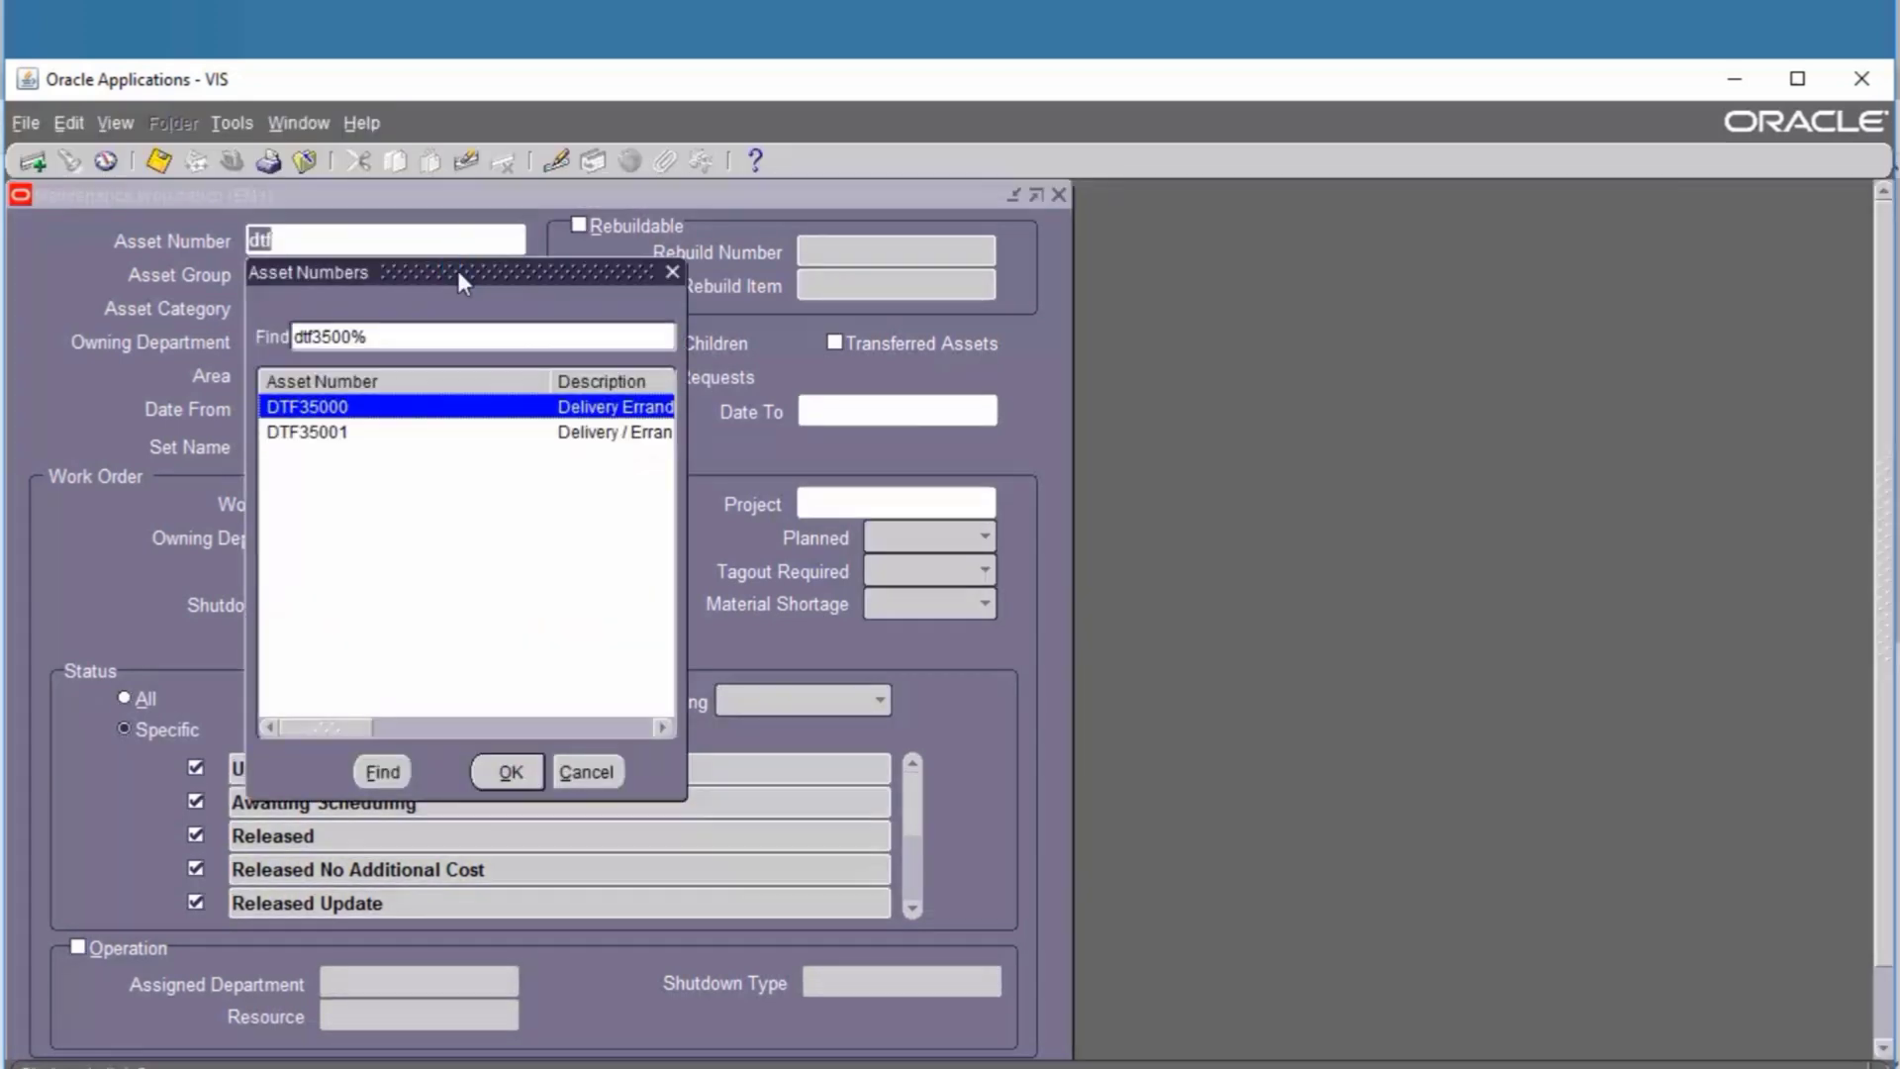
{"action": "double_click", "coordinate": [403, 441]}
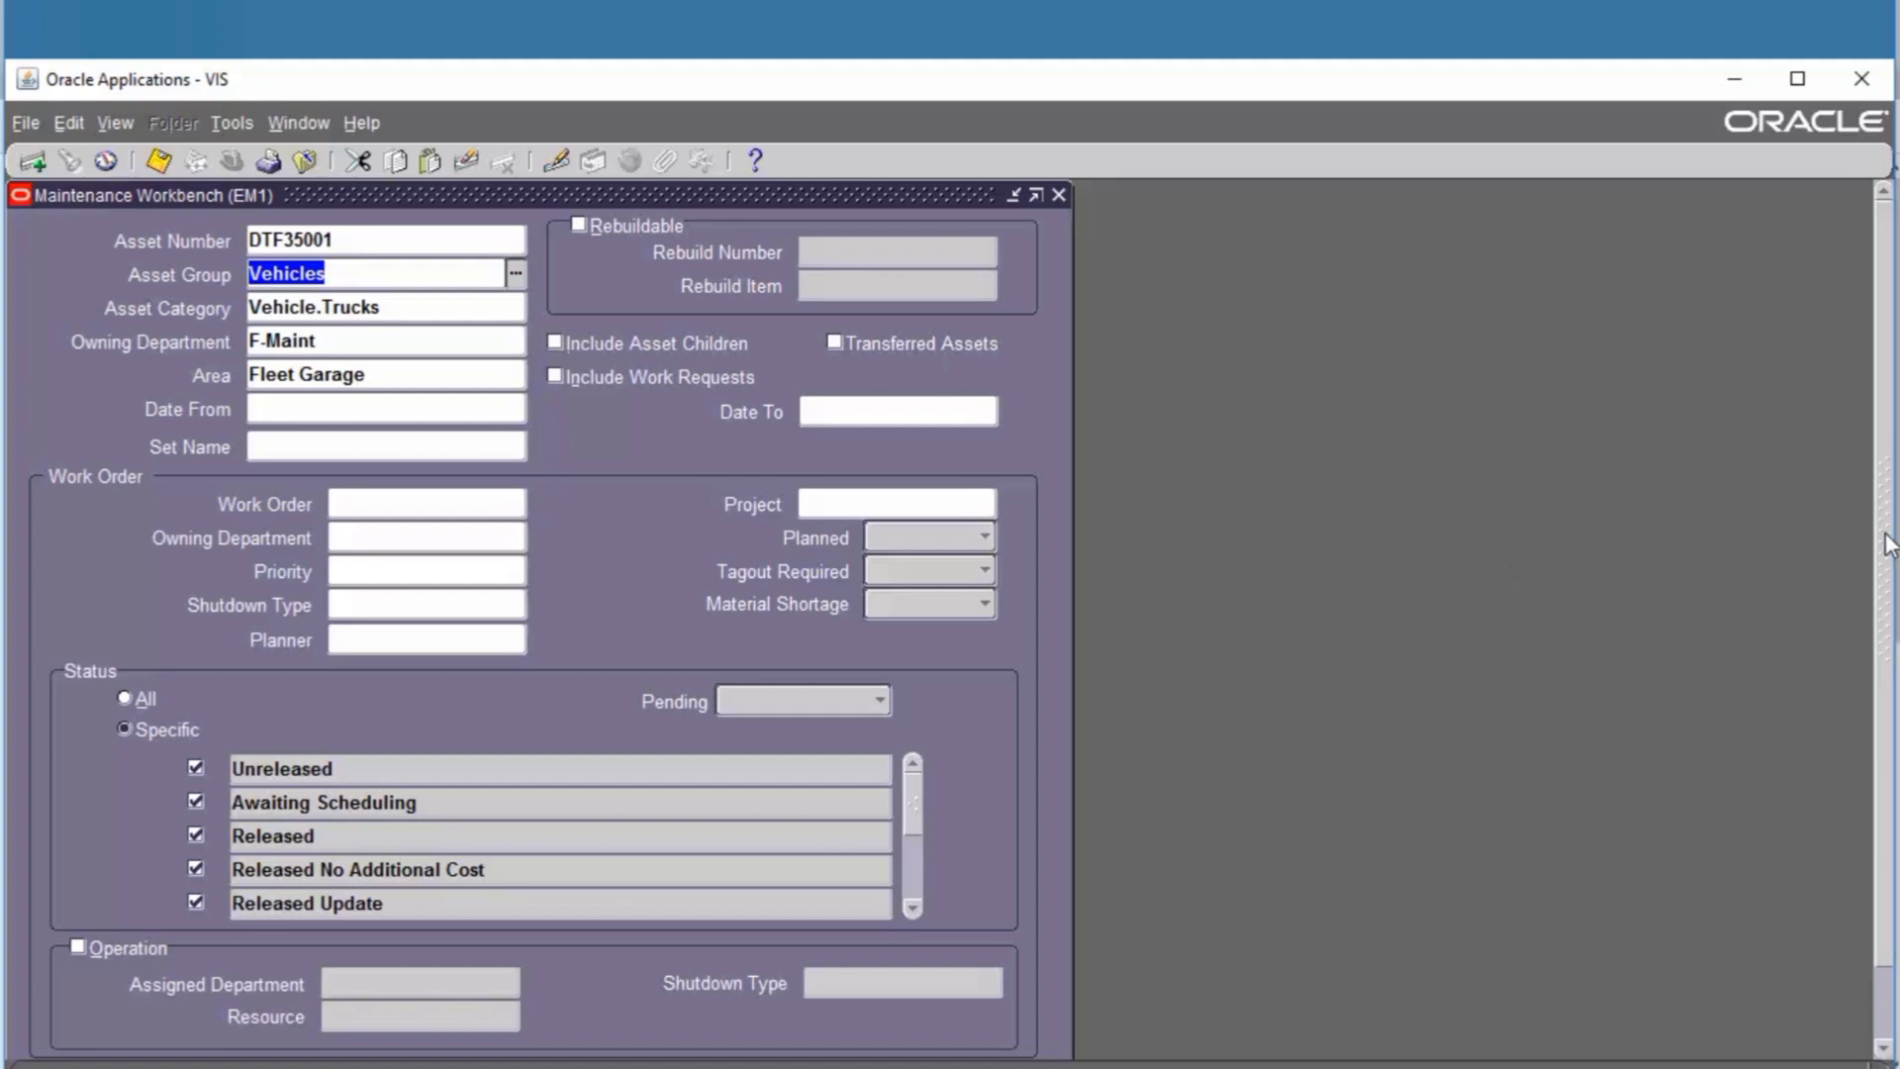
{"action": "scroll", "coordinate": [1885, 544], "scroll_direction": "down", "scroll_amount": 2}
{"action": "left_click", "coordinate": [948, 1022]}
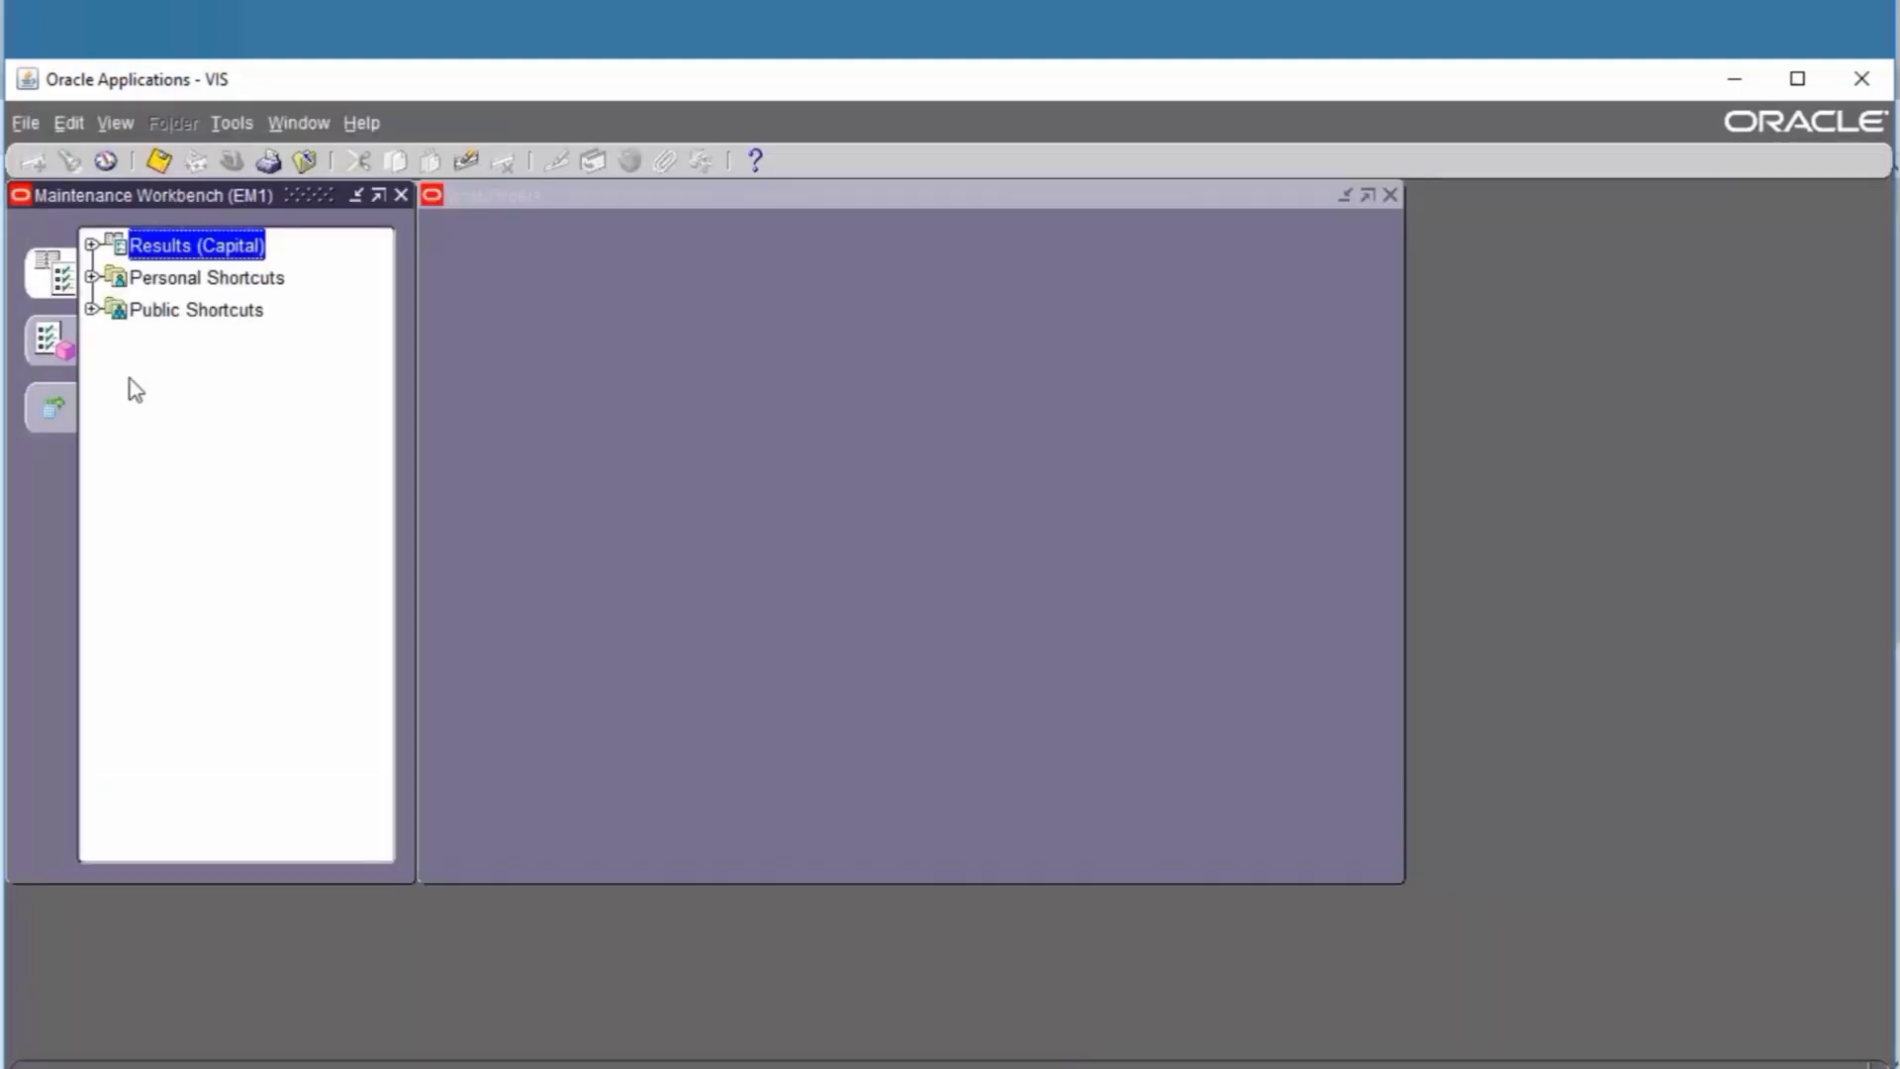
{"action": "left_click", "coordinate": [51, 406]}
Run the All Assets forecast with a 30-day horizon for set name Test.
{"action": "double_click", "coordinate": [212, 252]}
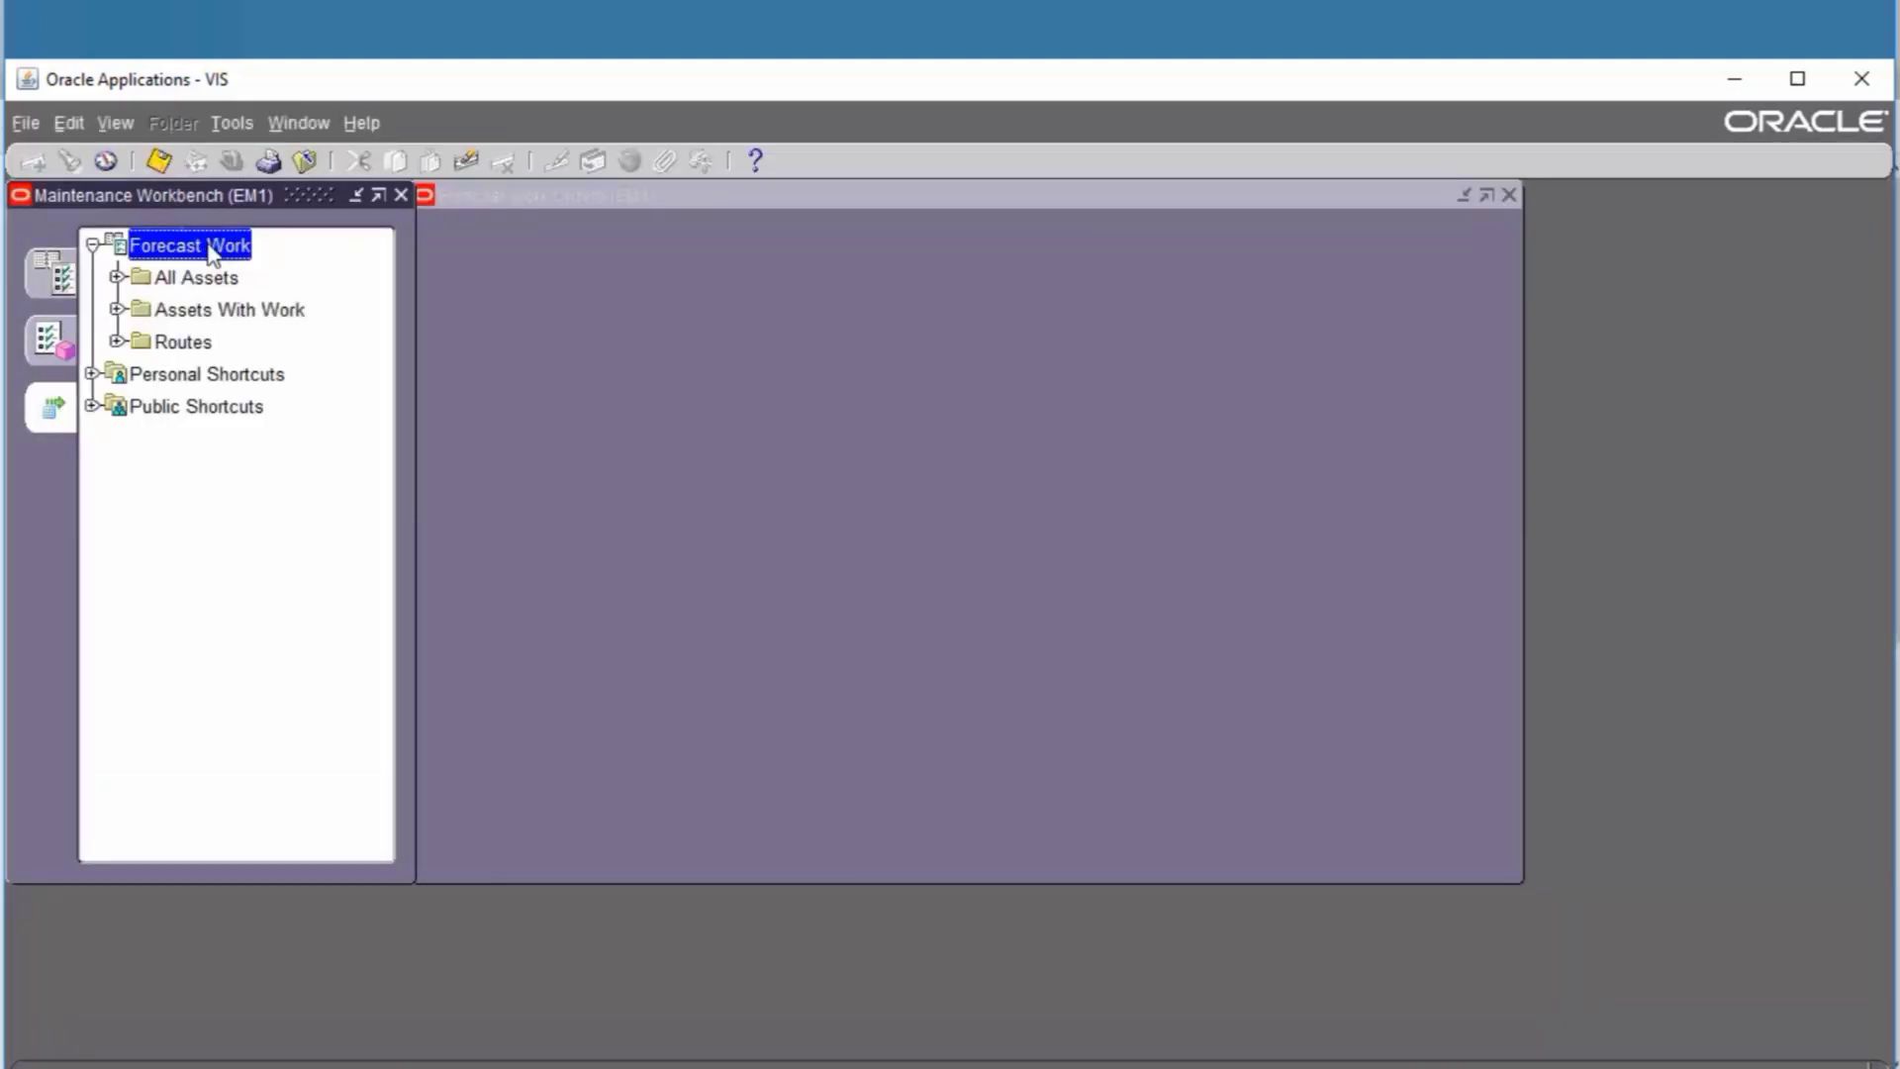
{"action": "left_click", "coordinate": [201, 282]}
{"action": "left_click", "coordinate": [629, 309]}
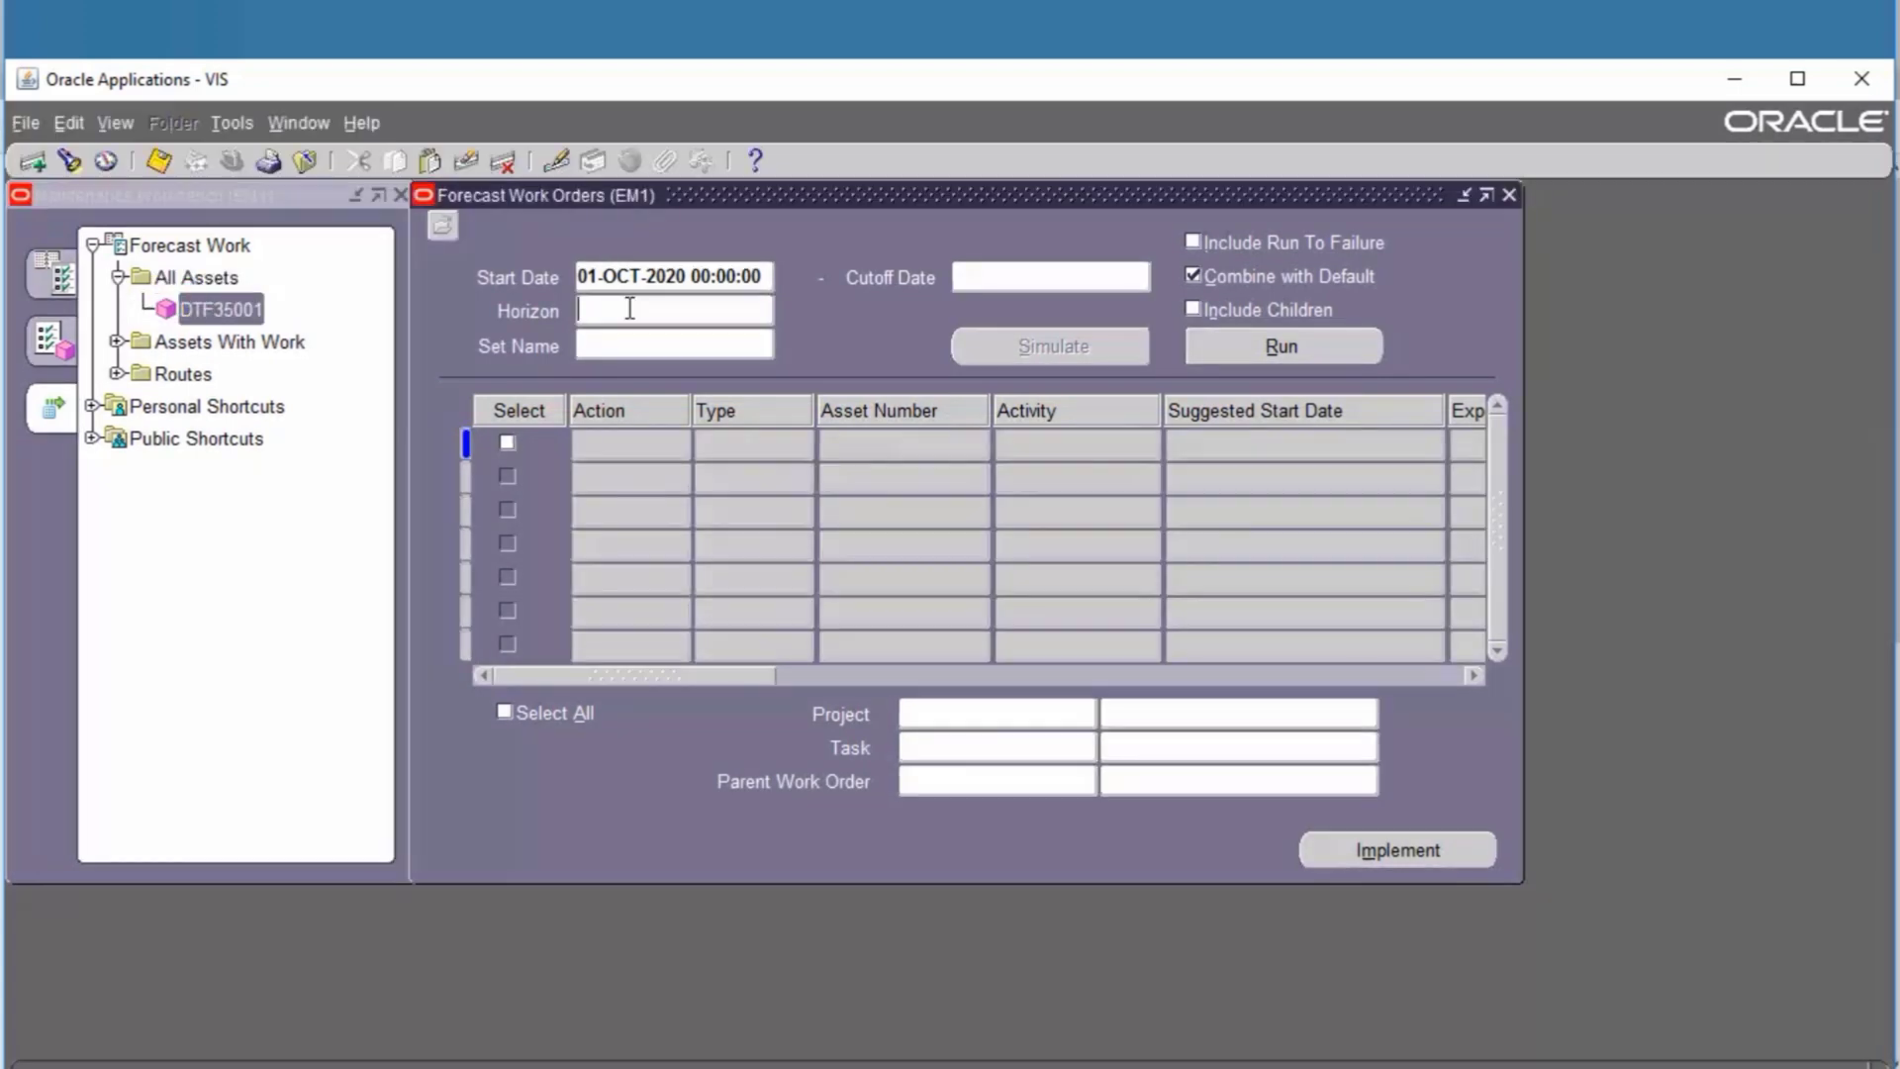
{"action": "key", "text": "Tab"}
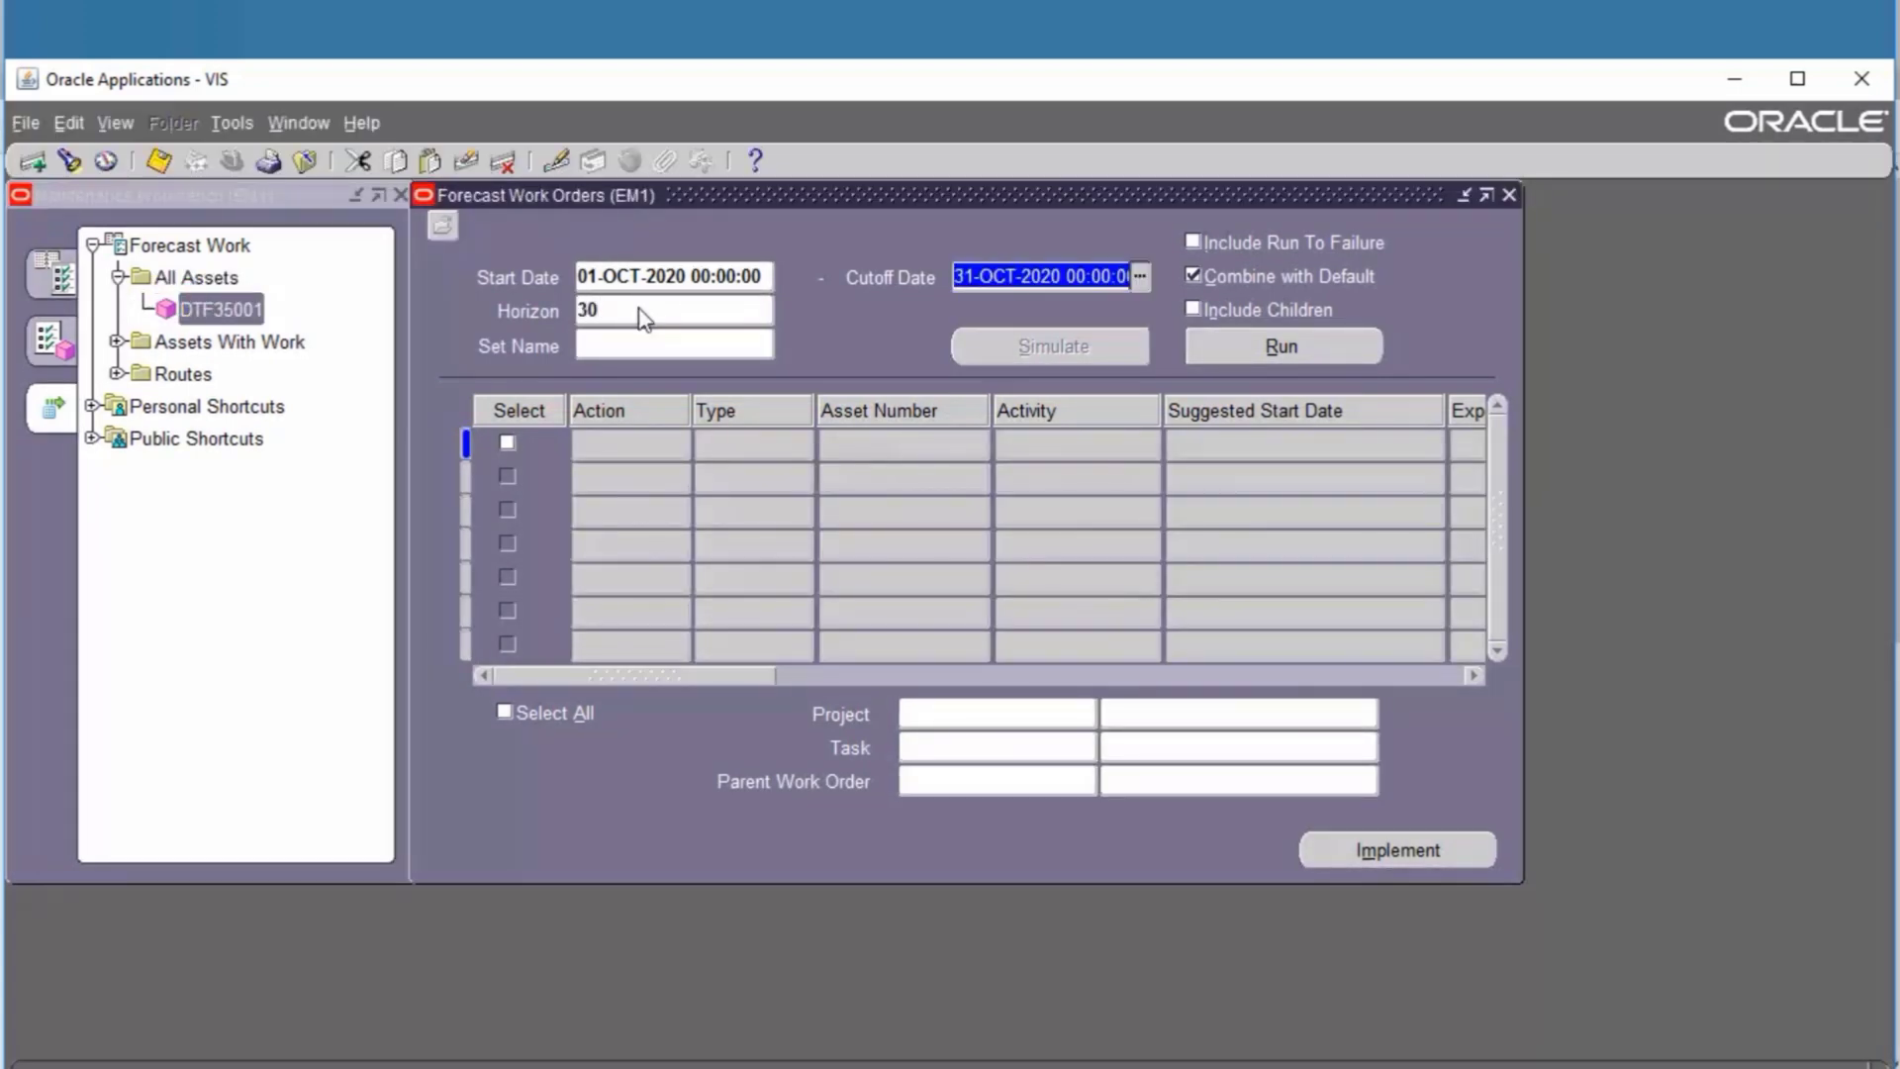
{"action": "left_click", "coordinate": [650, 347]}
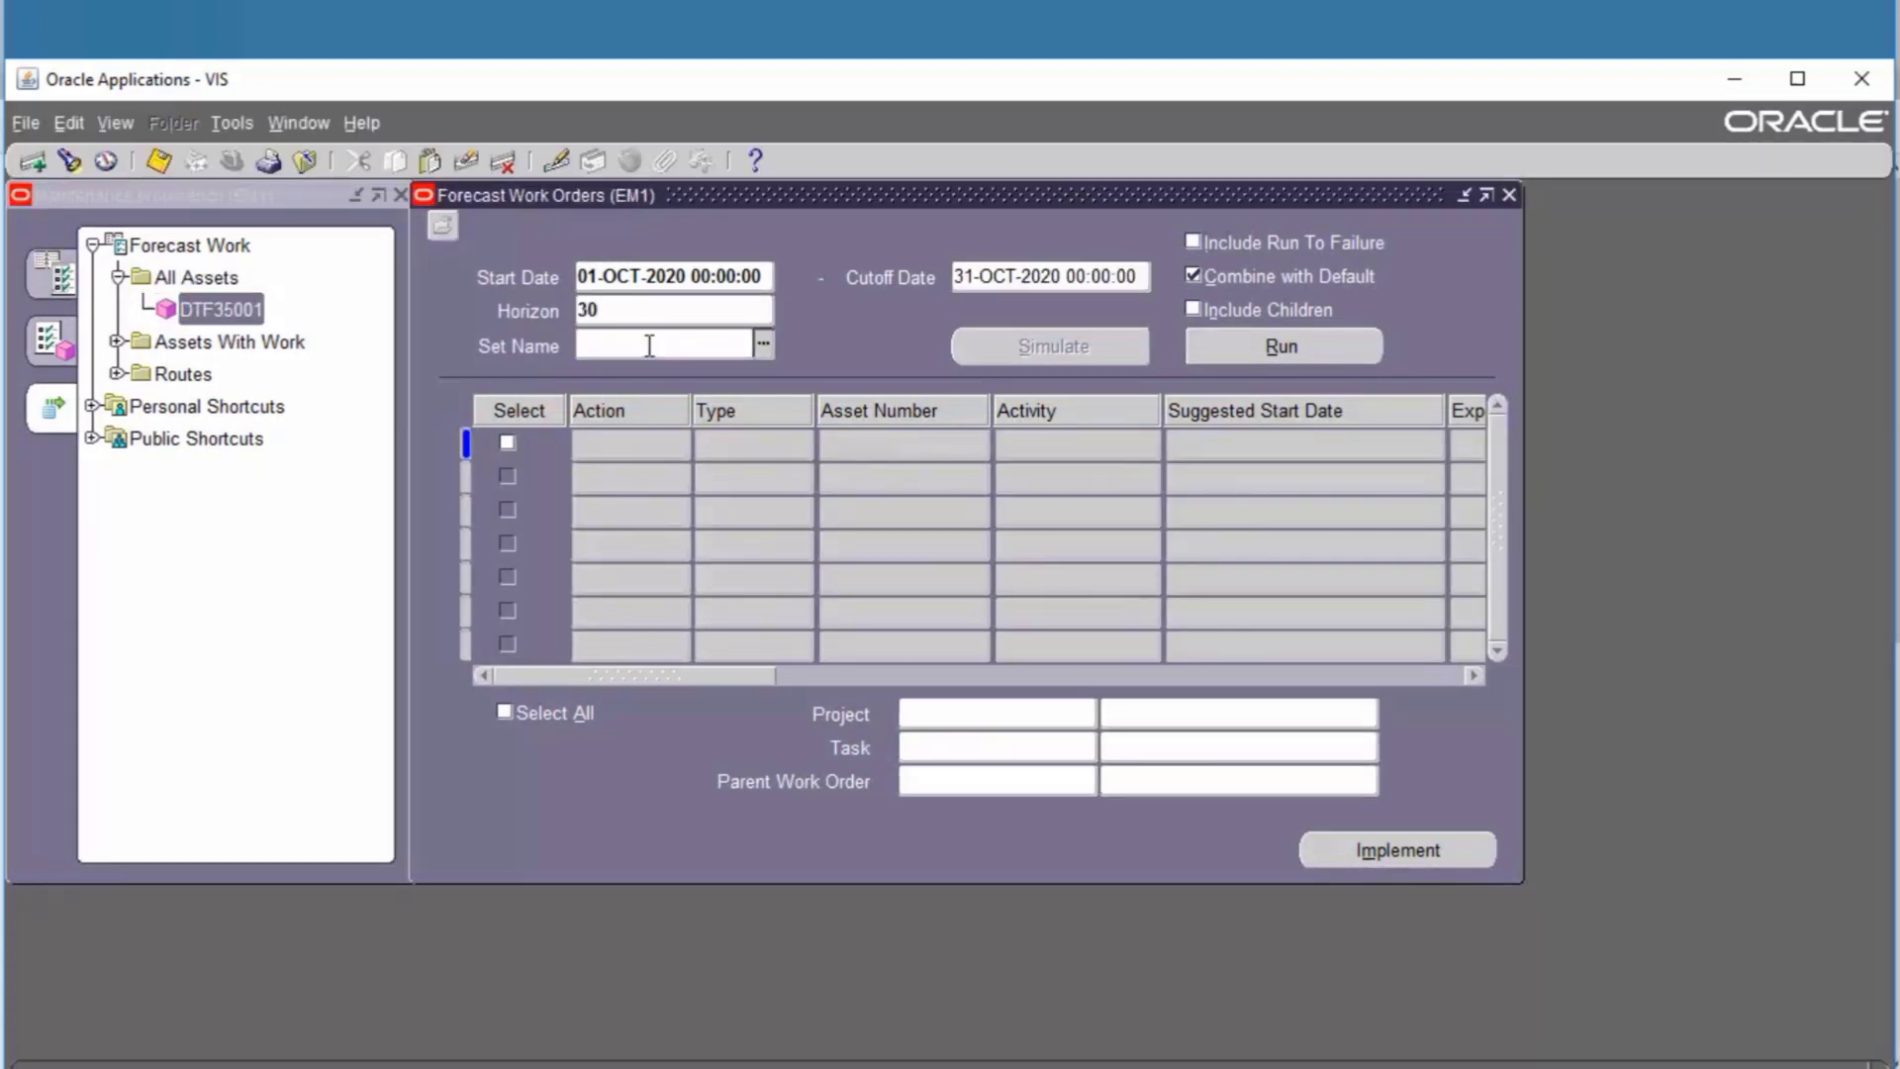
{"action": "key", "text": "Tab"}
{"action": "key", "text": "Down"}
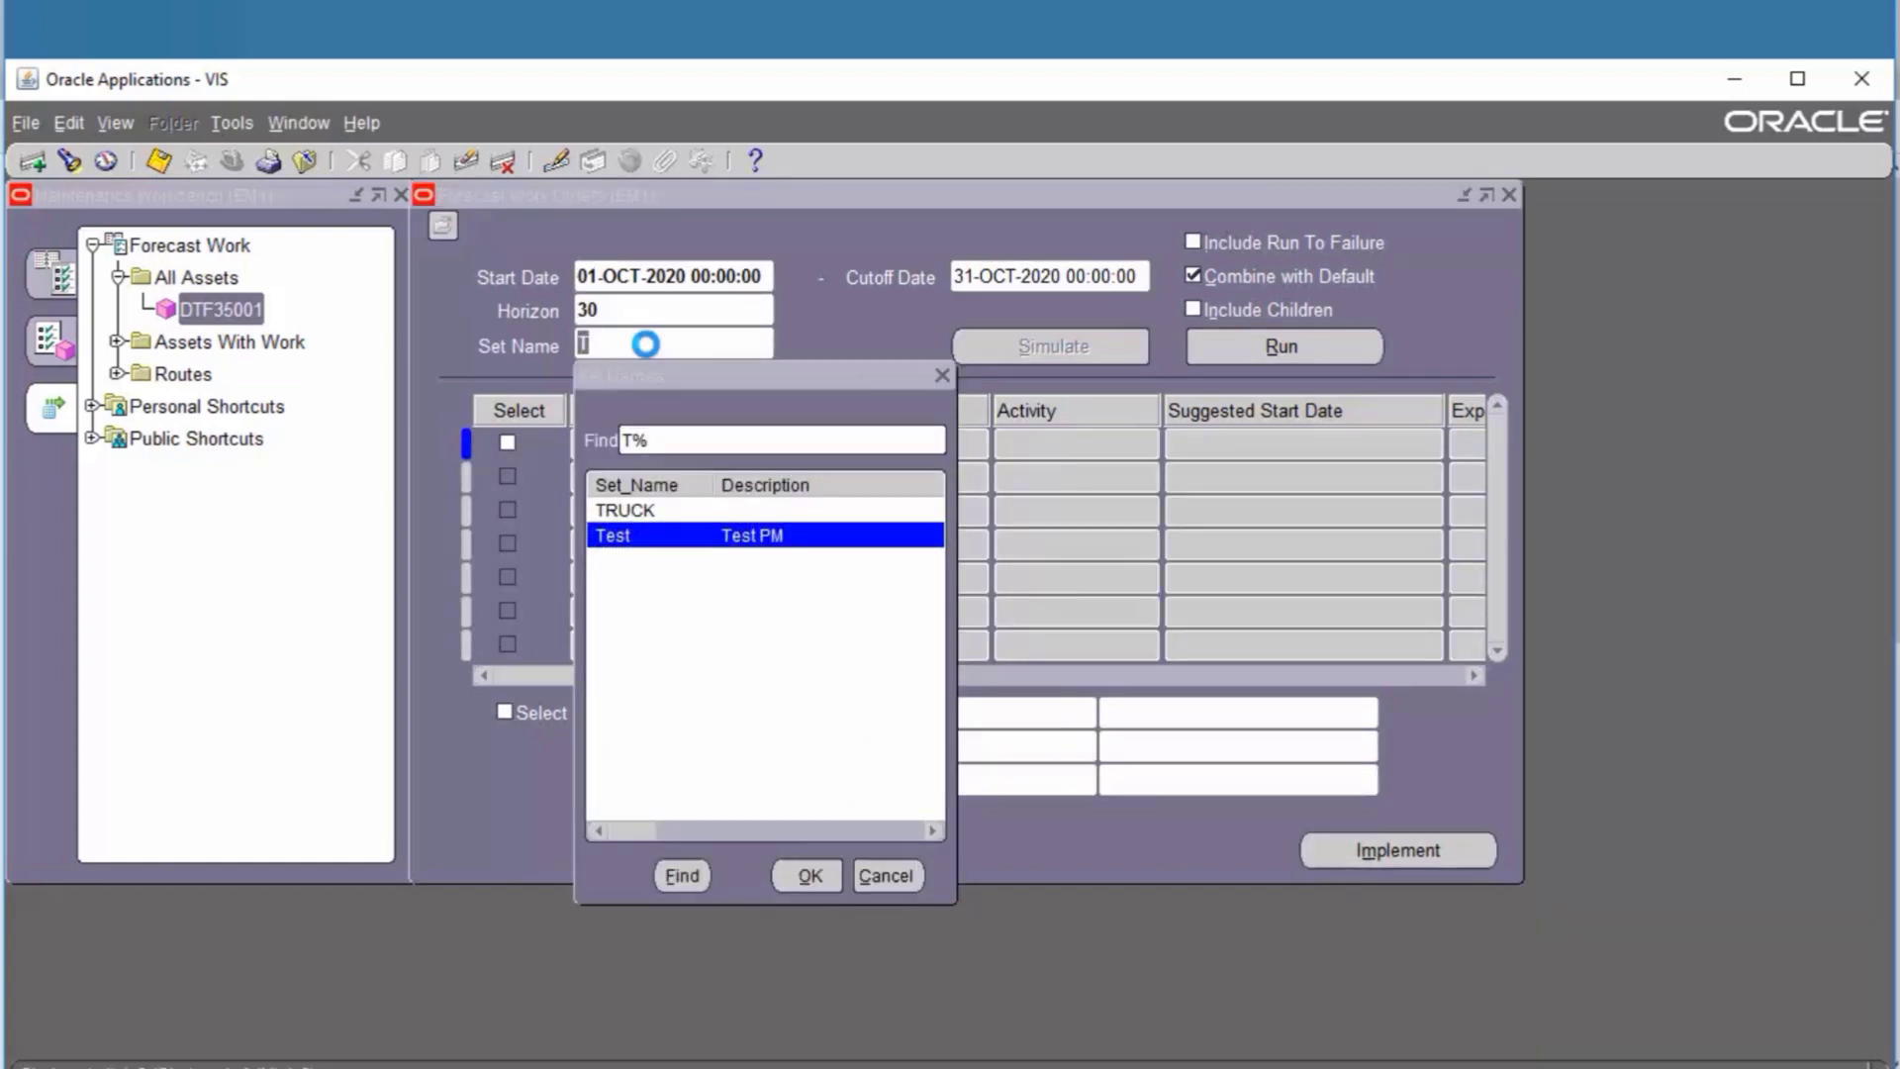
{"action": "key", "text": "Return"}
{"action": "left_click", "coordinate": [989, 359]}
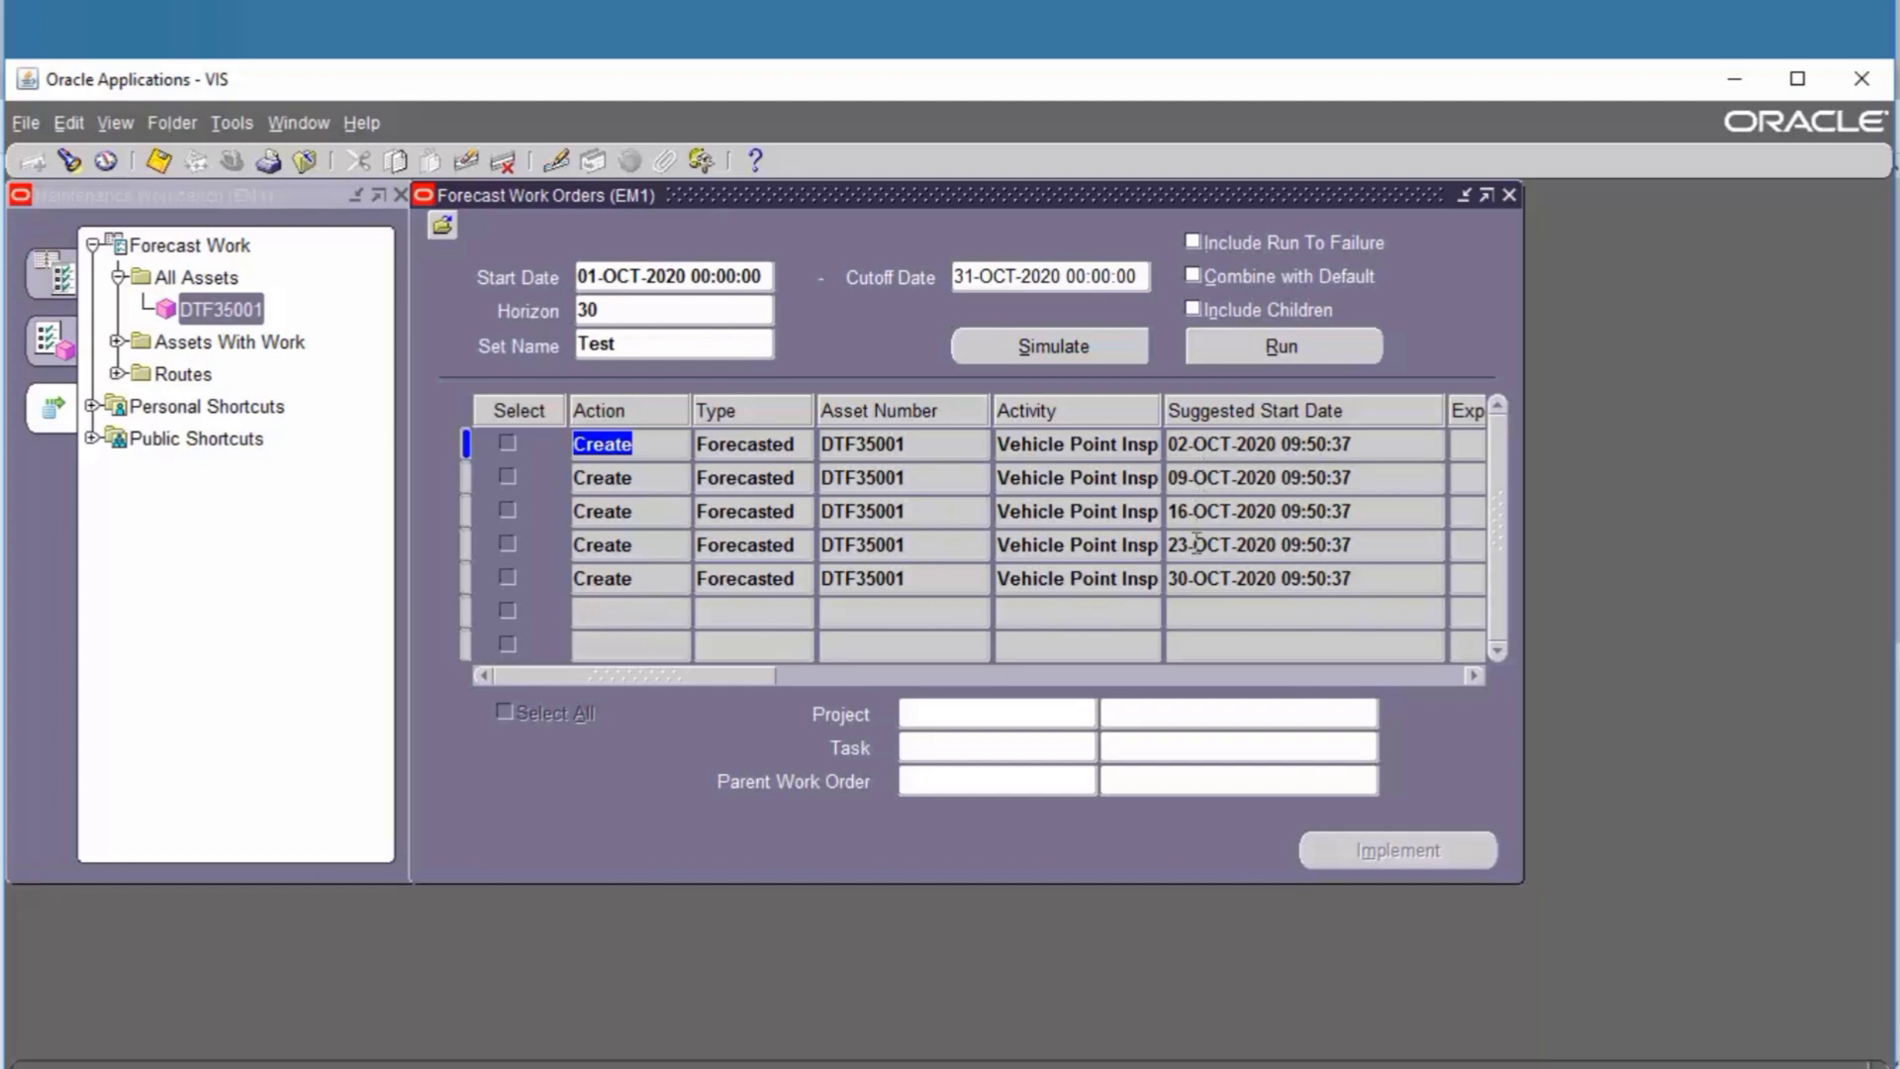
{"action": "left_click", "coordinate": [1259, 345]}
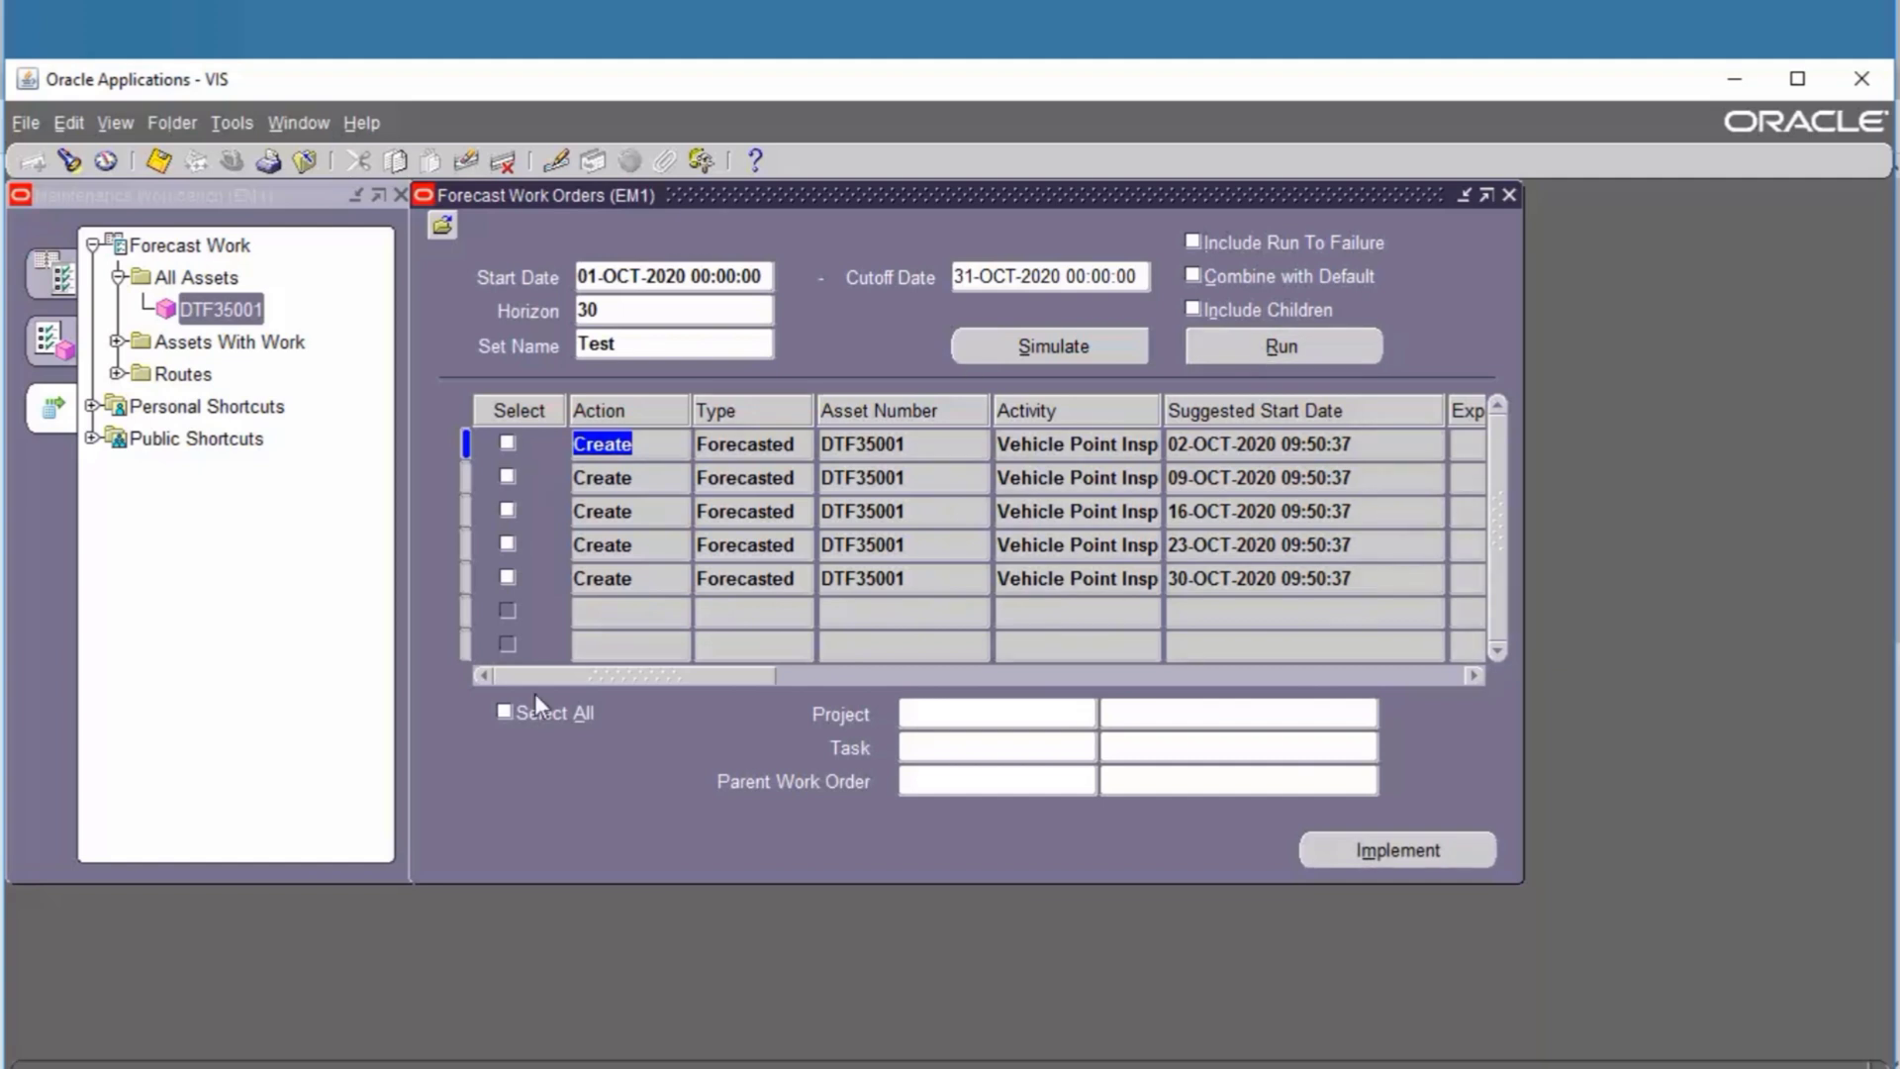
Select all five forecast work orders and implement them.
{"action": "left_click", "coordinate": [535, 705]}
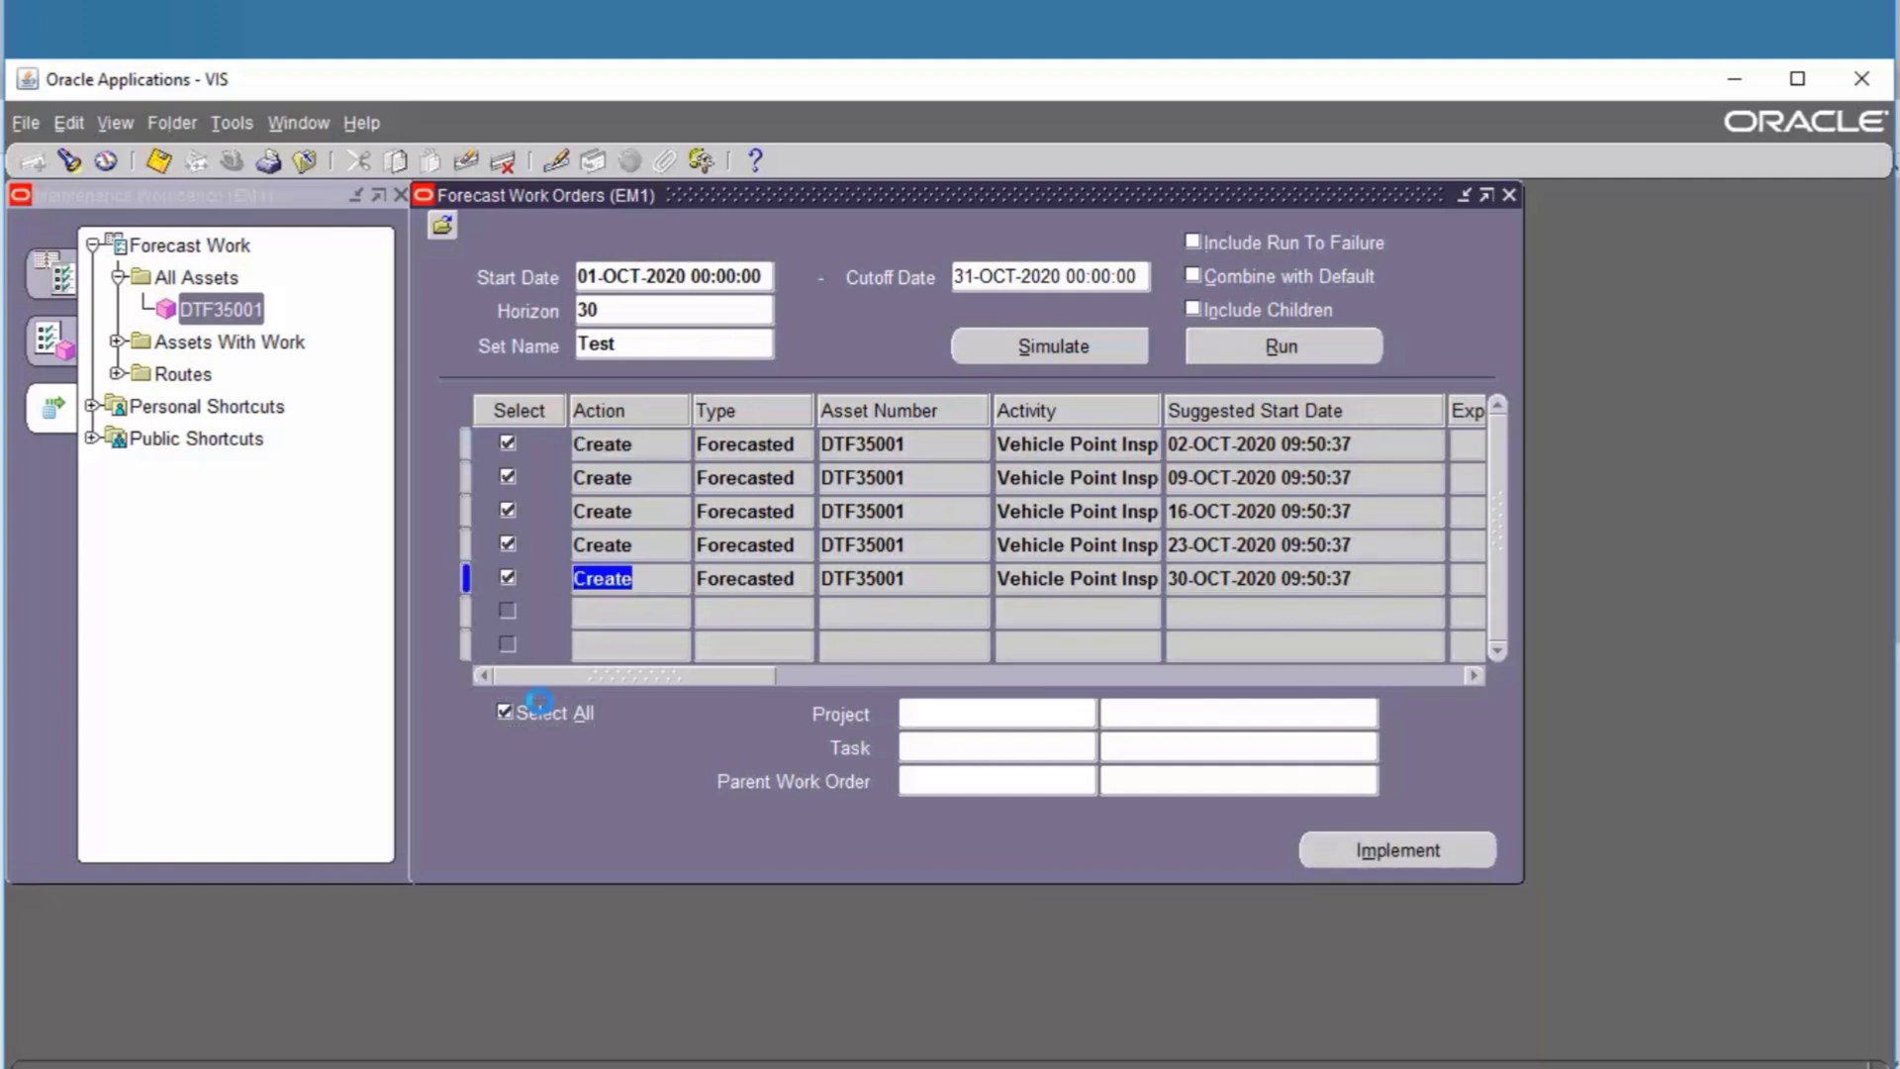
{"action": "left_click", "coordinate": [1358, 859]}
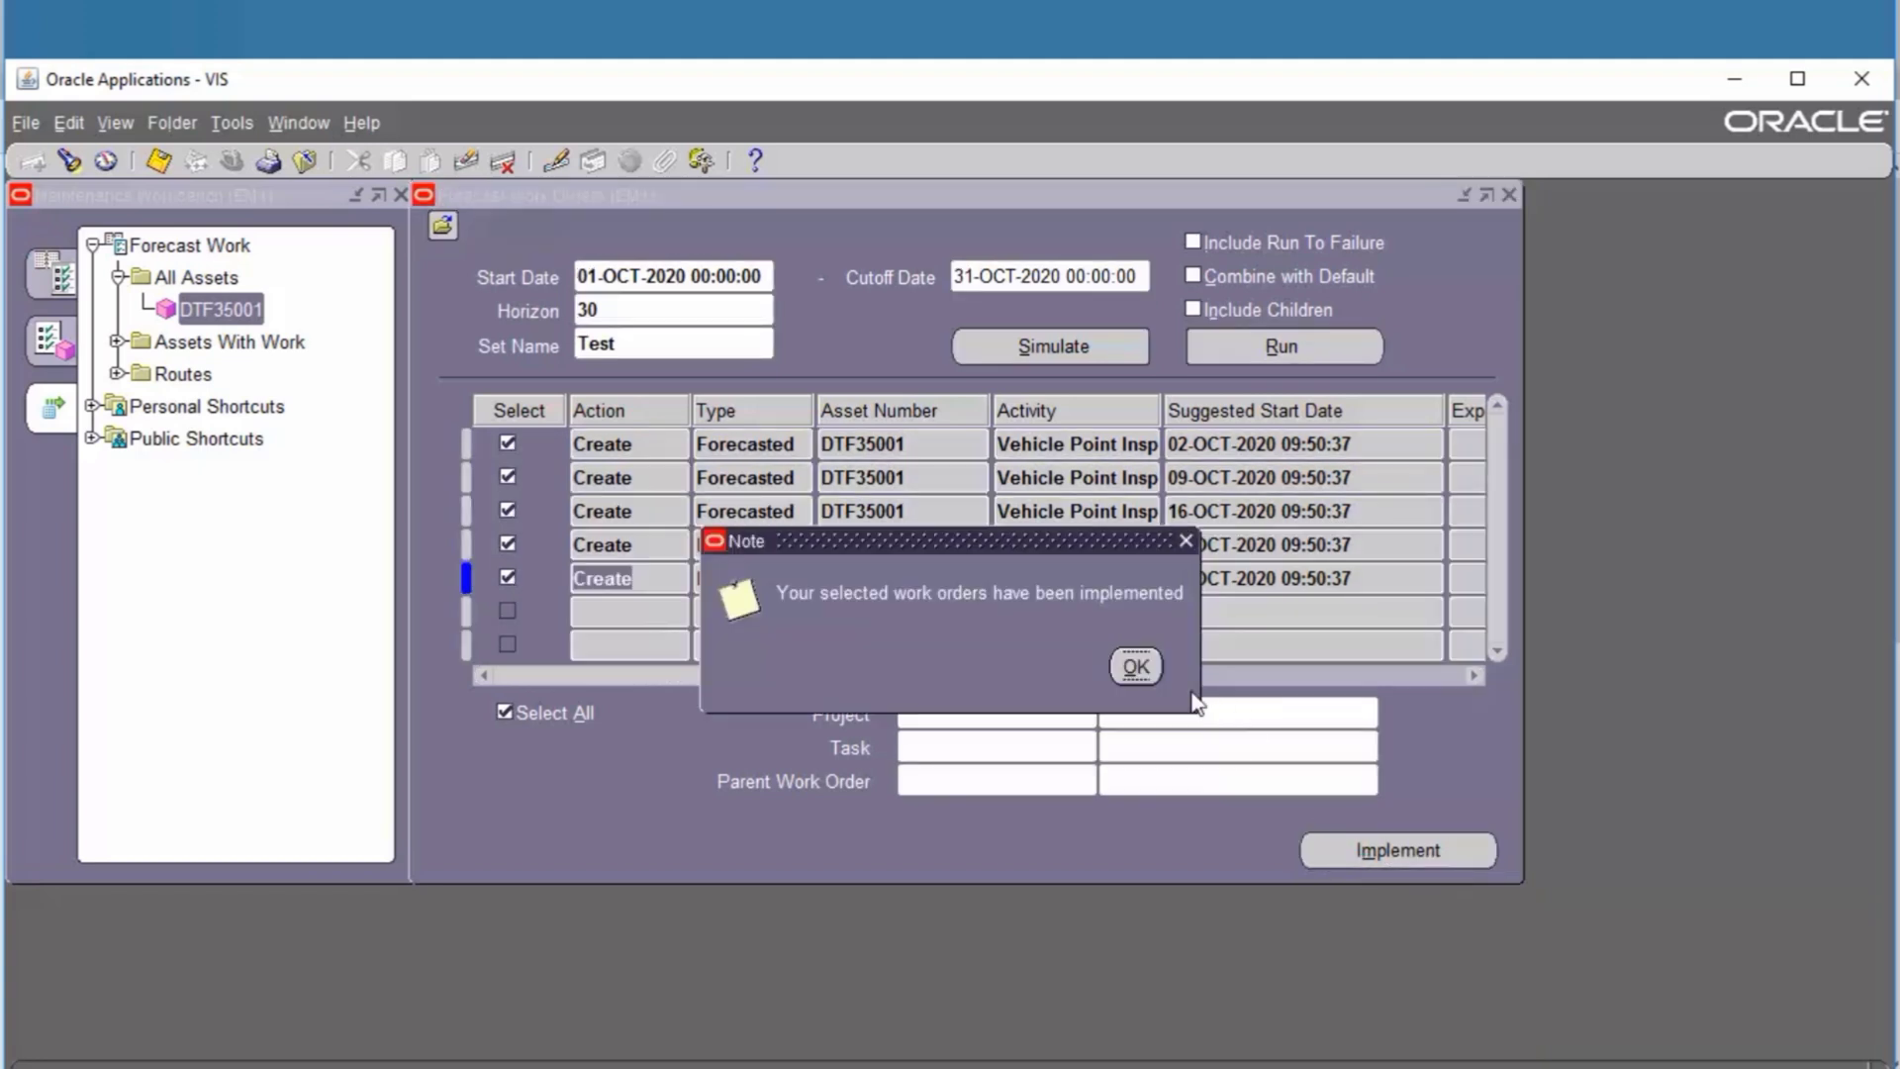
{"action": "left_click", "coordinate": [1136, 667]}
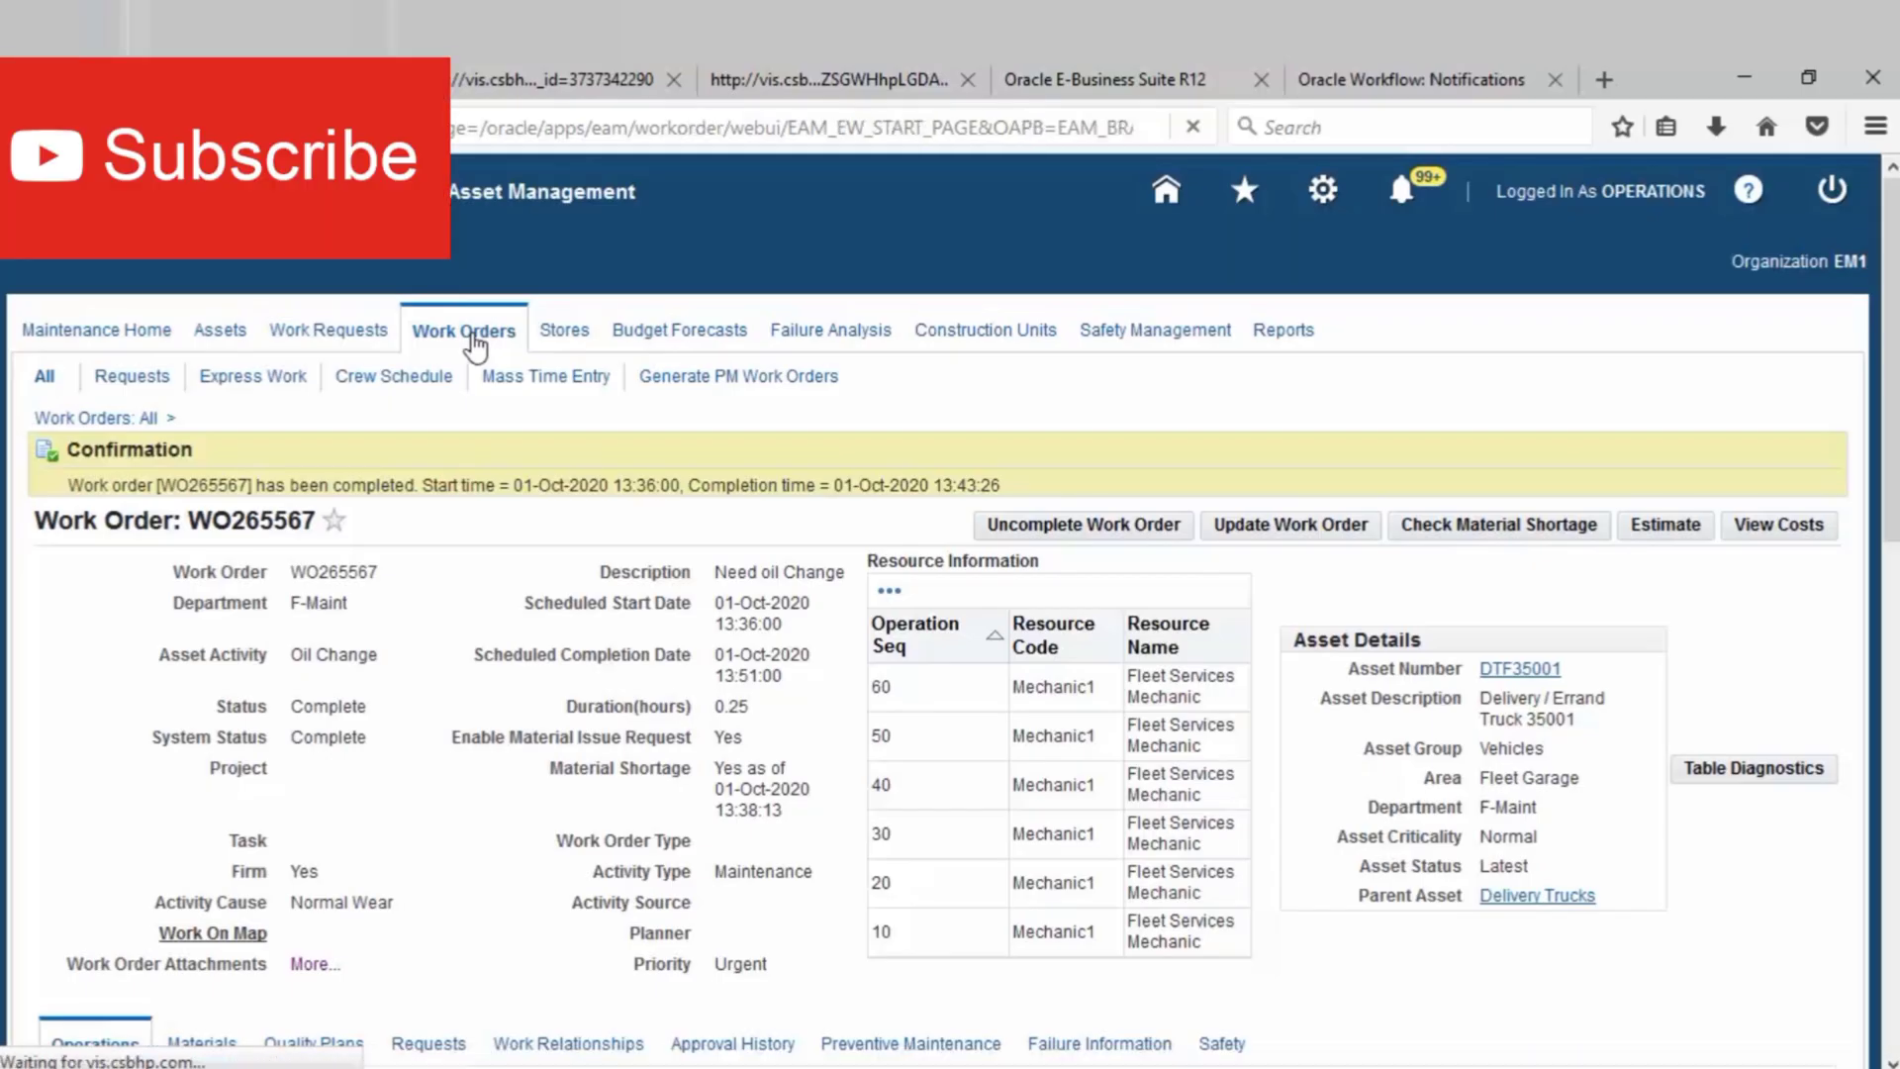
Clear the old work order number and set the search asset to DTF35001.
{"action": "left_click", "coordinate": [462, 332]}
{"action": "left_click", "coordinate": [308, 591]}
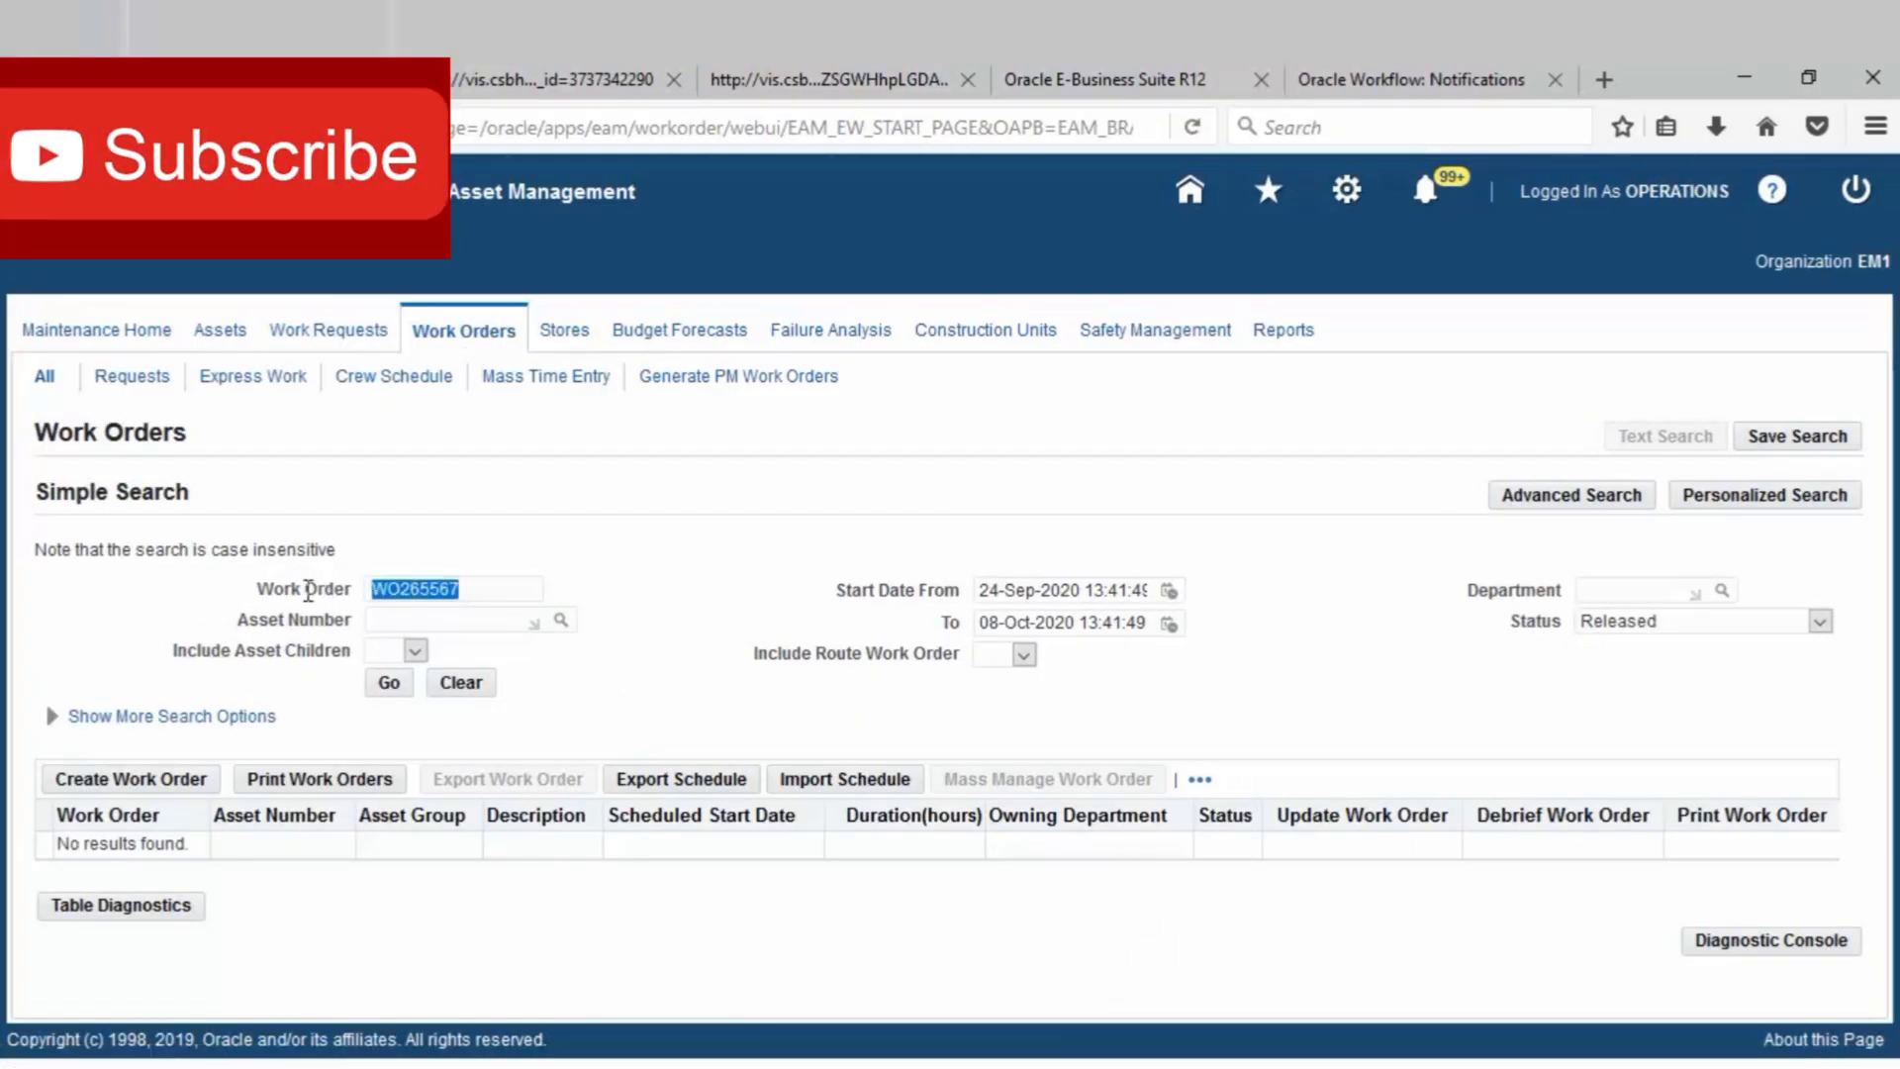
{"action": "key", "text": "BackSpace"}
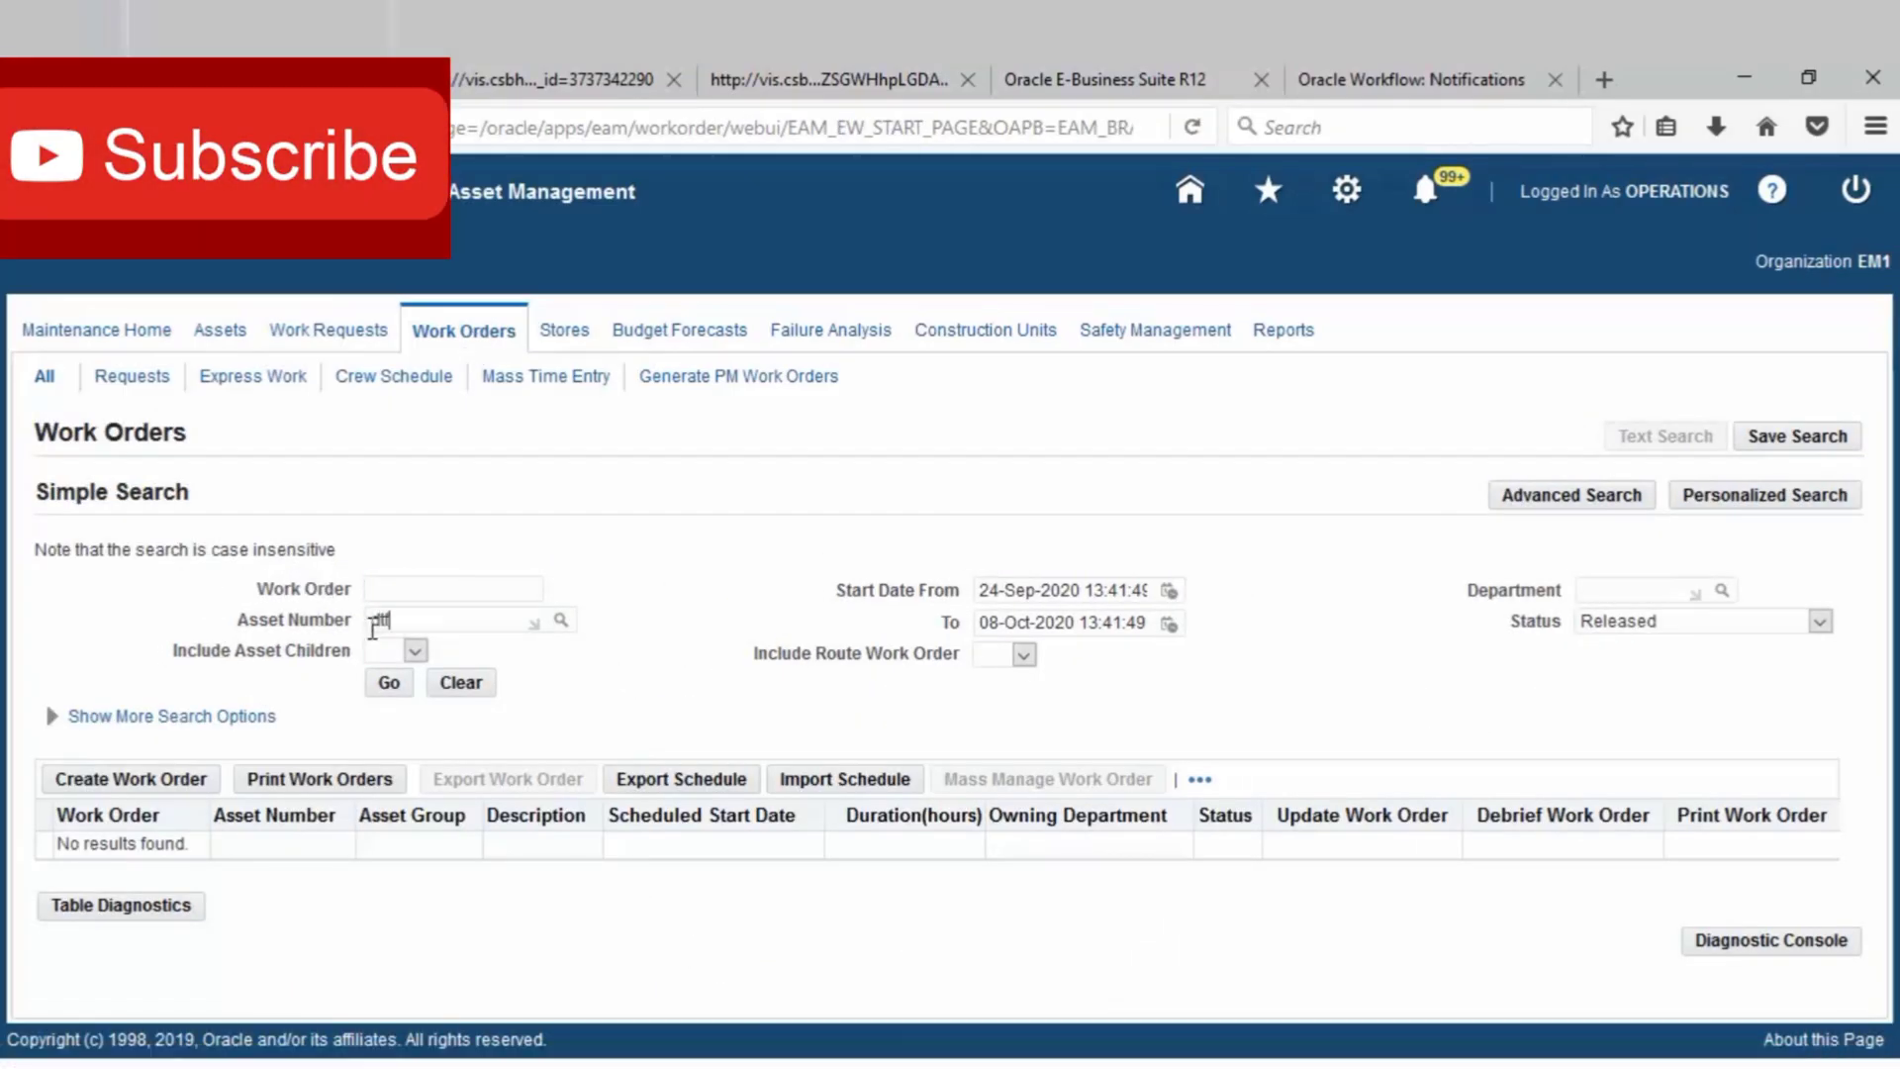
{"action": "left_click", "coordinate": [390, 685]}
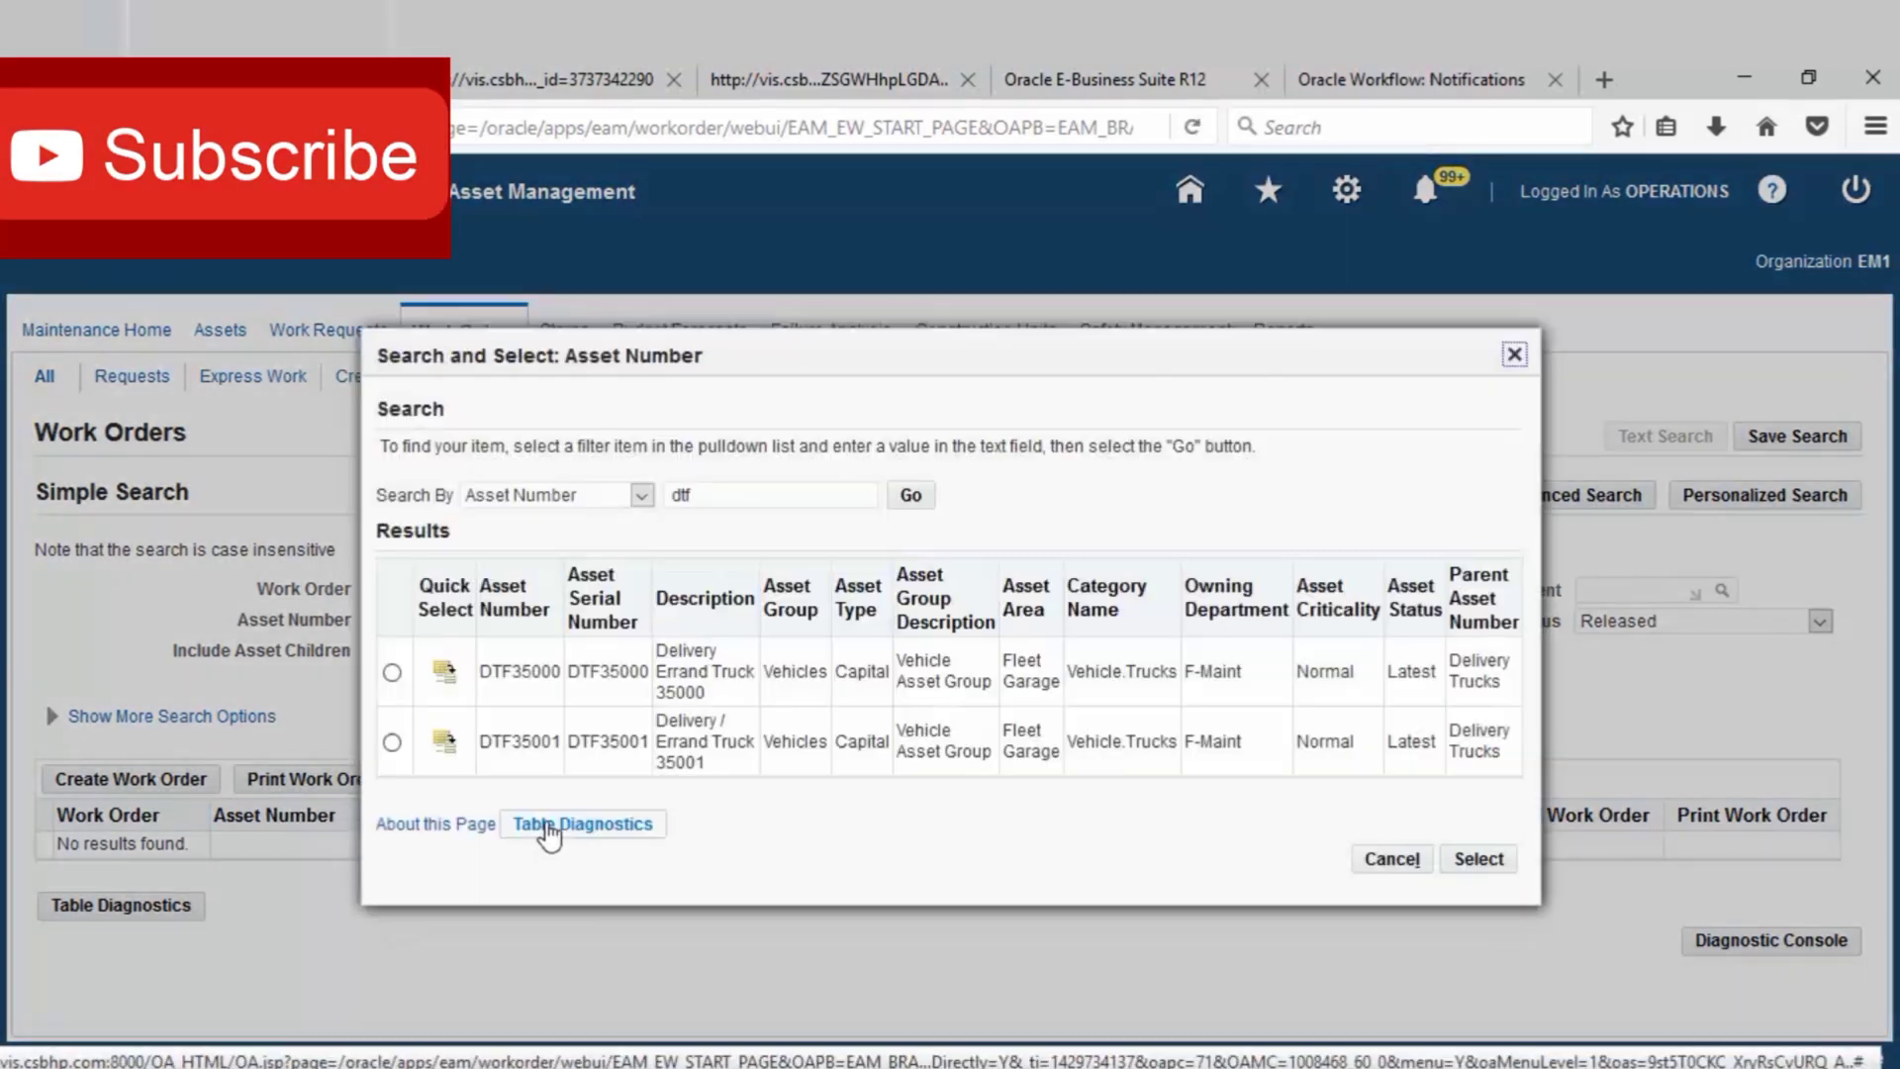
{"action": "left_click", "coordinate": [445, 743]}
Search Draft work orders dated 02-Oct to 30-Oct-2020.
{"action": "double_click", "coordinate": [1016, 591]}
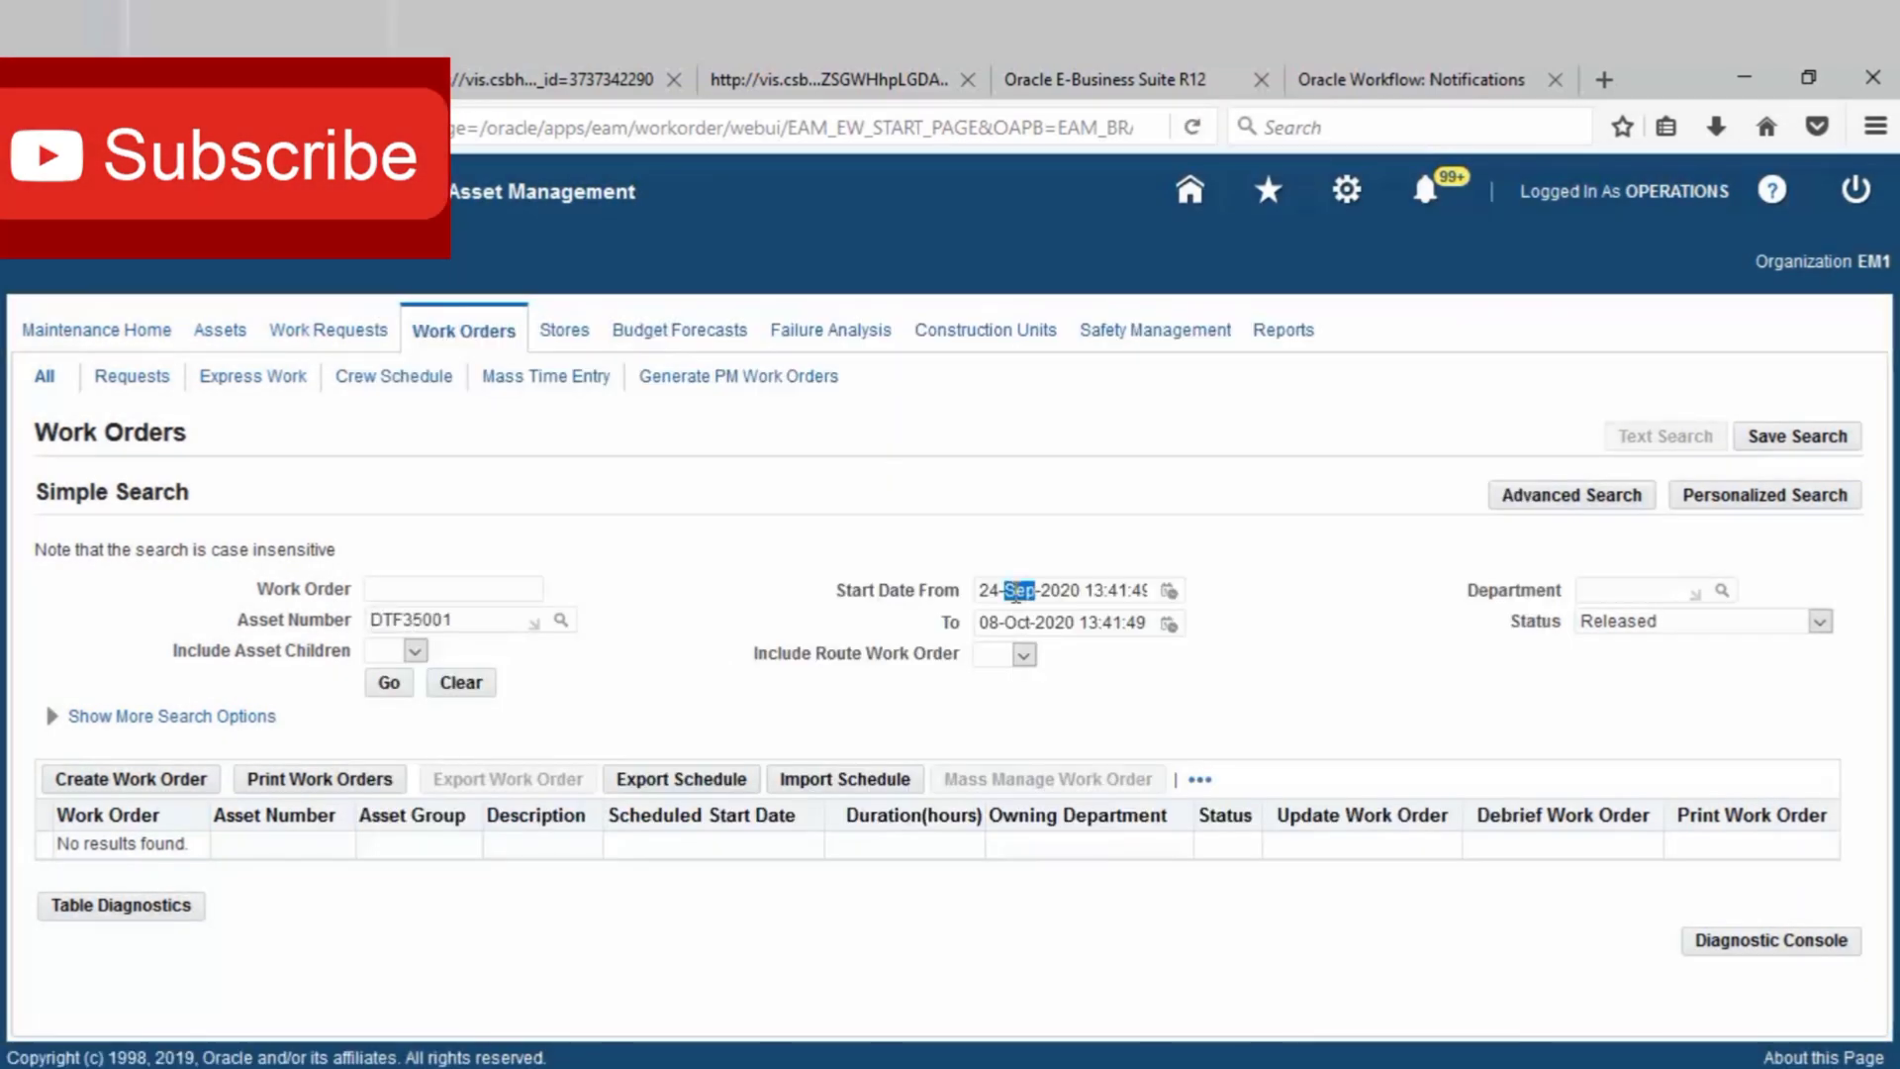
{"action": "key", "text": "BackSpace"}
{"action": "type", "text": "Oct"}
{"action": "double_click", "coordinate": [988, 591]}
{"action": "type", "text": "02"}
{"action": "double_click", "coordinate": [987, 622]}
{"action": "type", "text": "30"}
{"action": "key", "text": "Tab"}
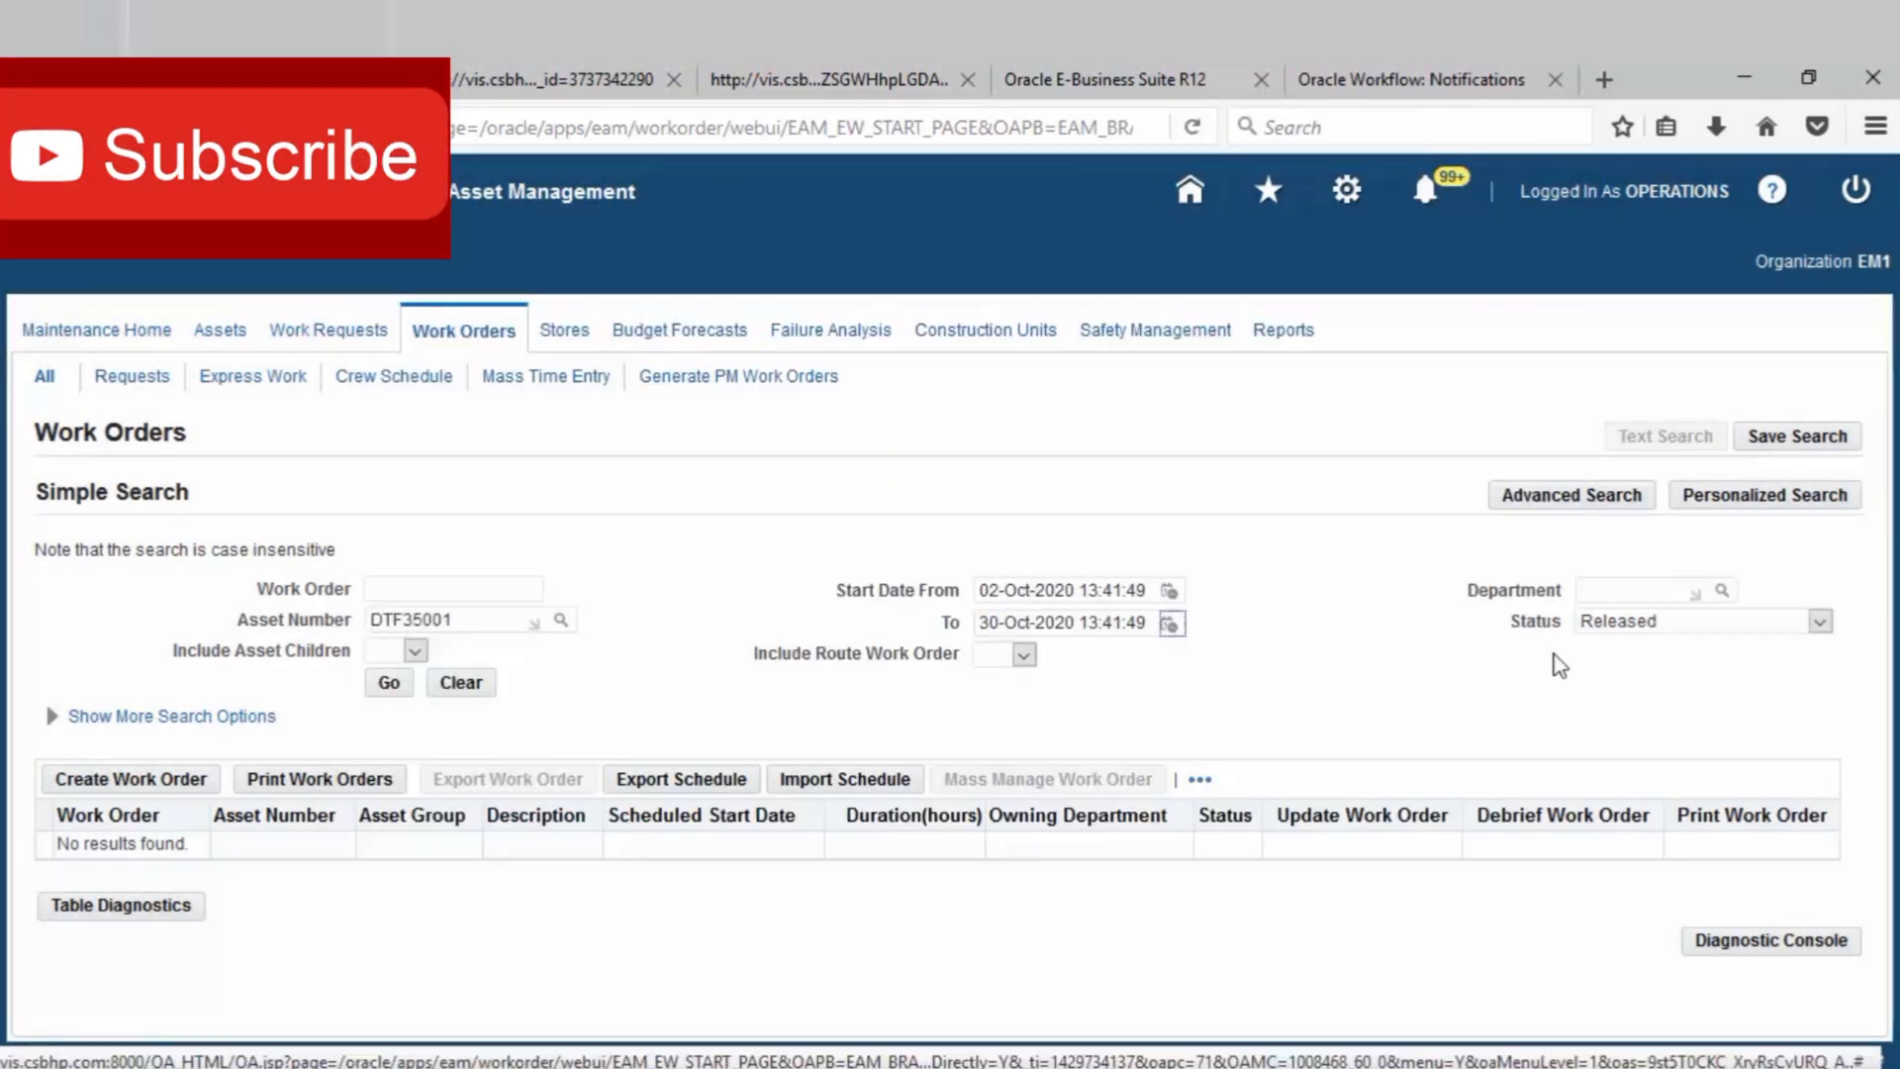
{"action": "left_click", "coordinate": [1702, 624]}
{"action": "left_click", "coordinate": [1623, 831]}
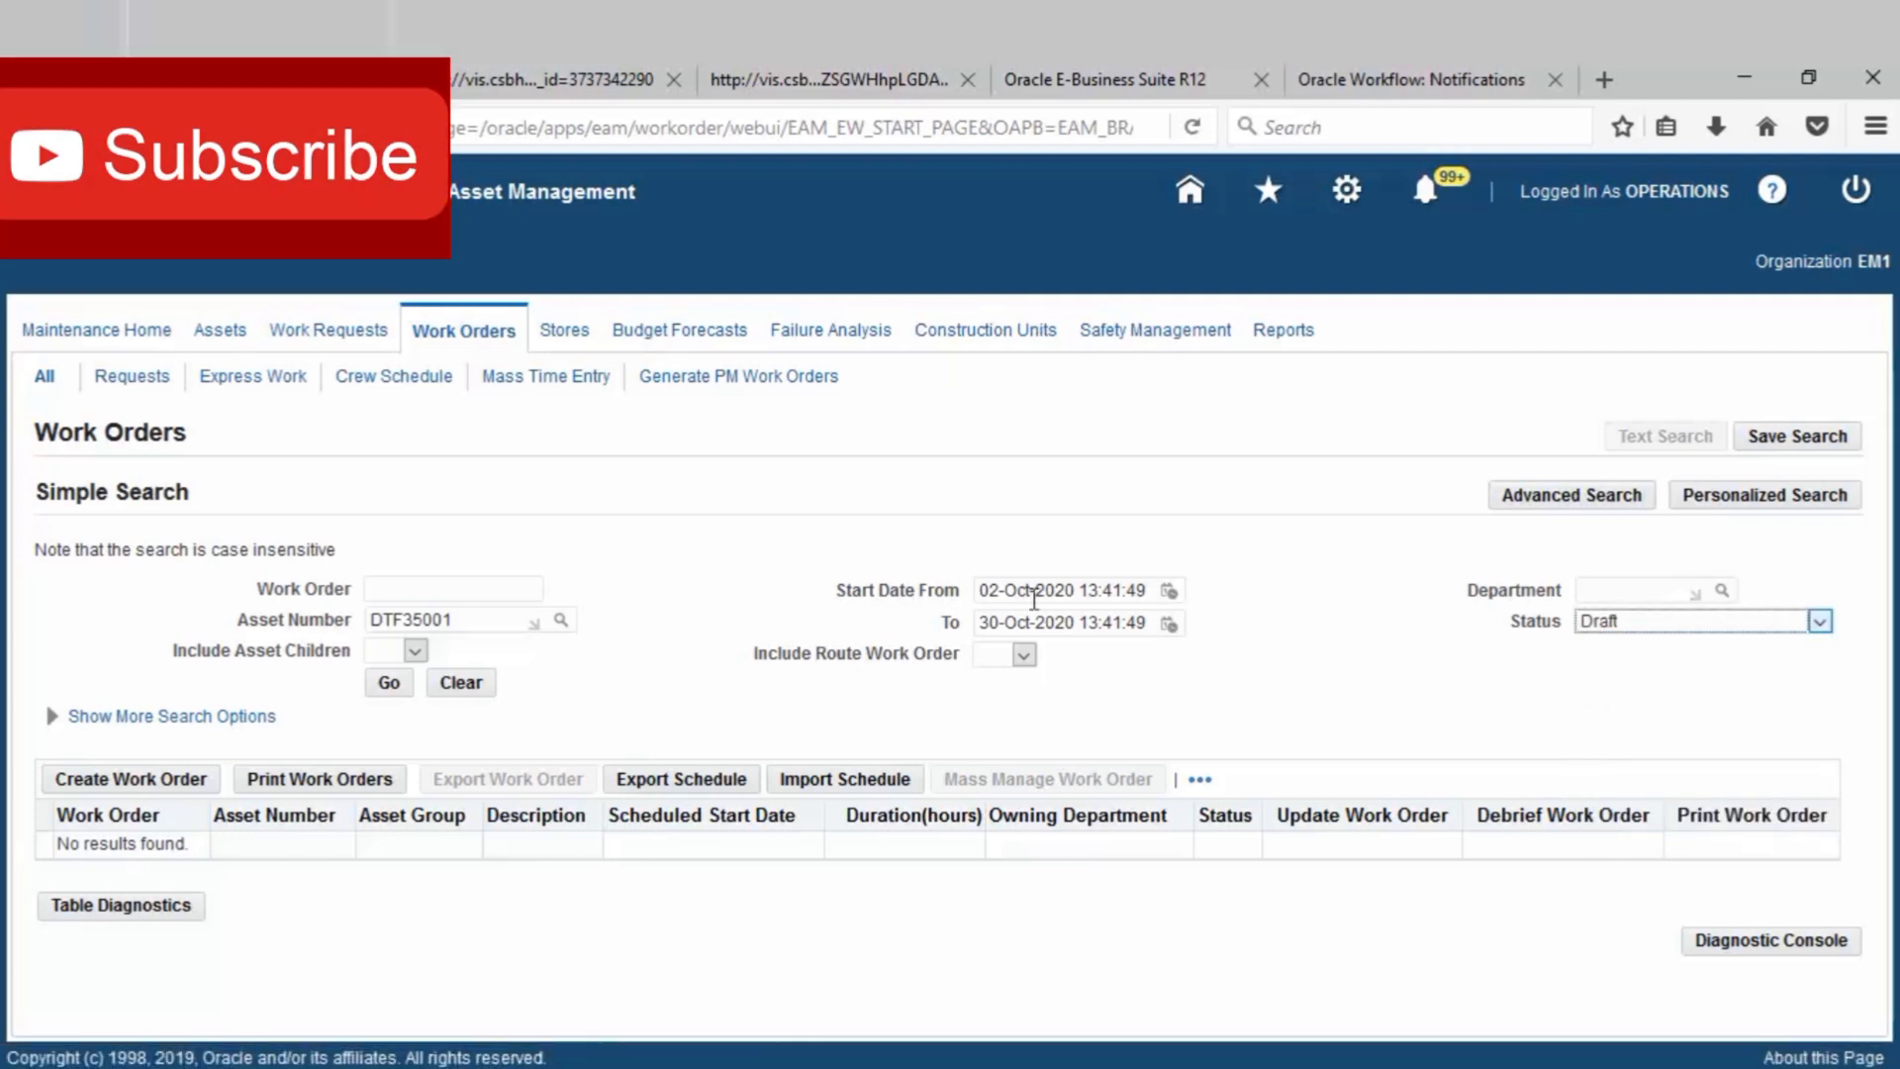
{"action": "left_click", "coordinate": [382, 688]}
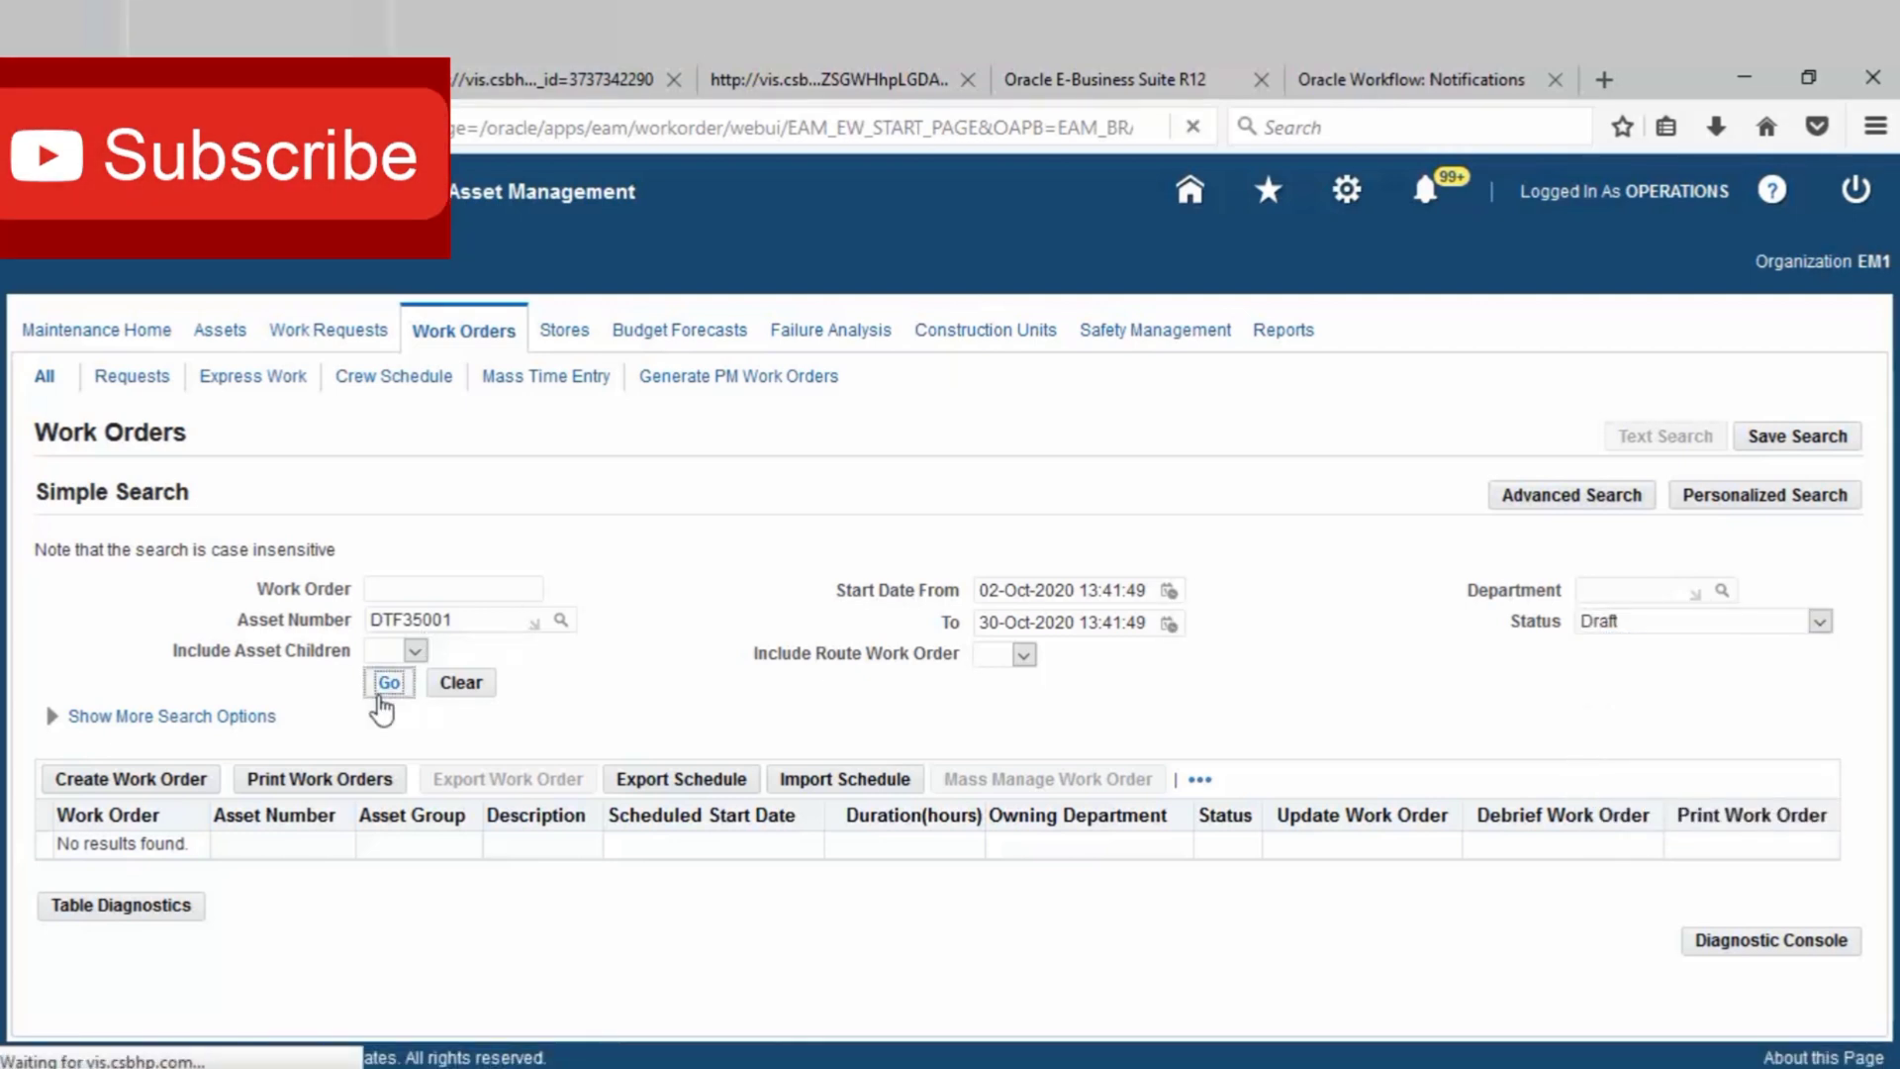
Move the start date to 01-Oct, rerun the search and open work order 265569.
{"action": "scroll", "coordinate": [1328, 670], "scroll_direction": "down", "scroll_amount": 3}
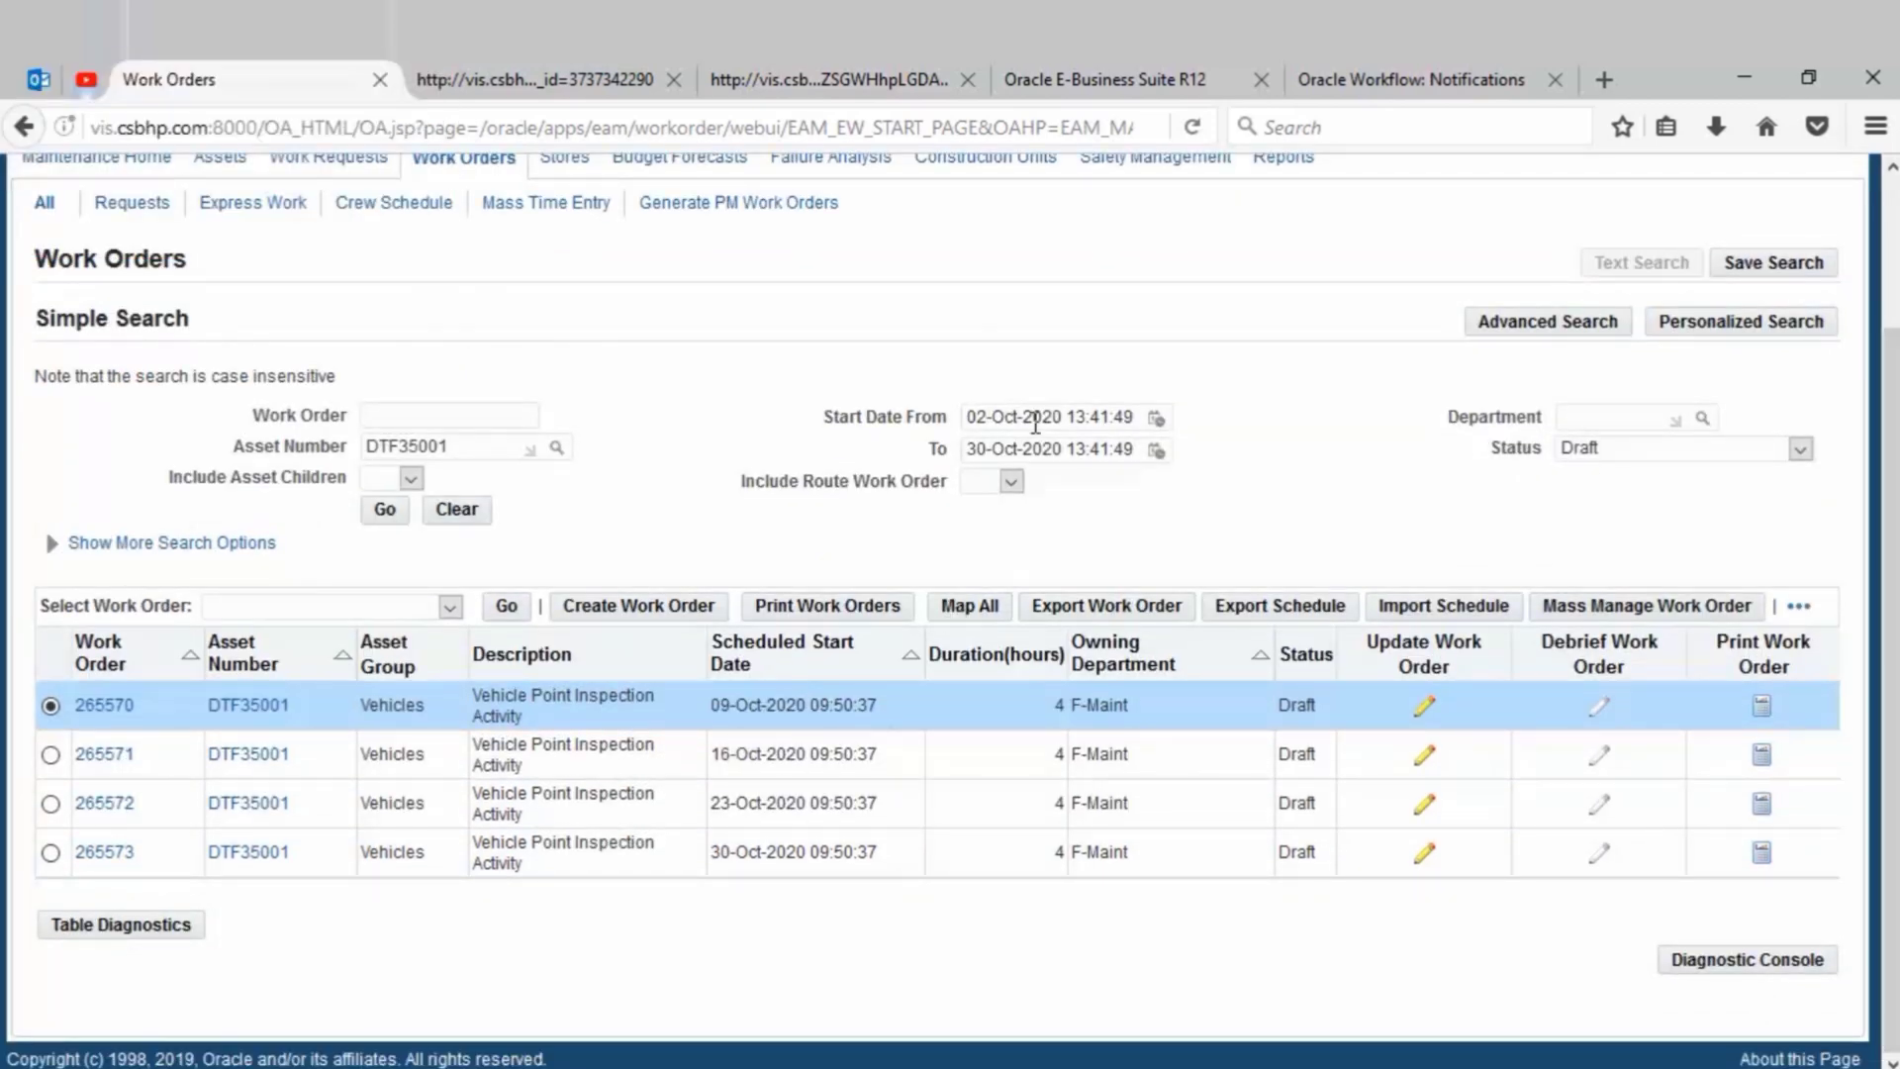
{"action": "key", "text": "Tab"}
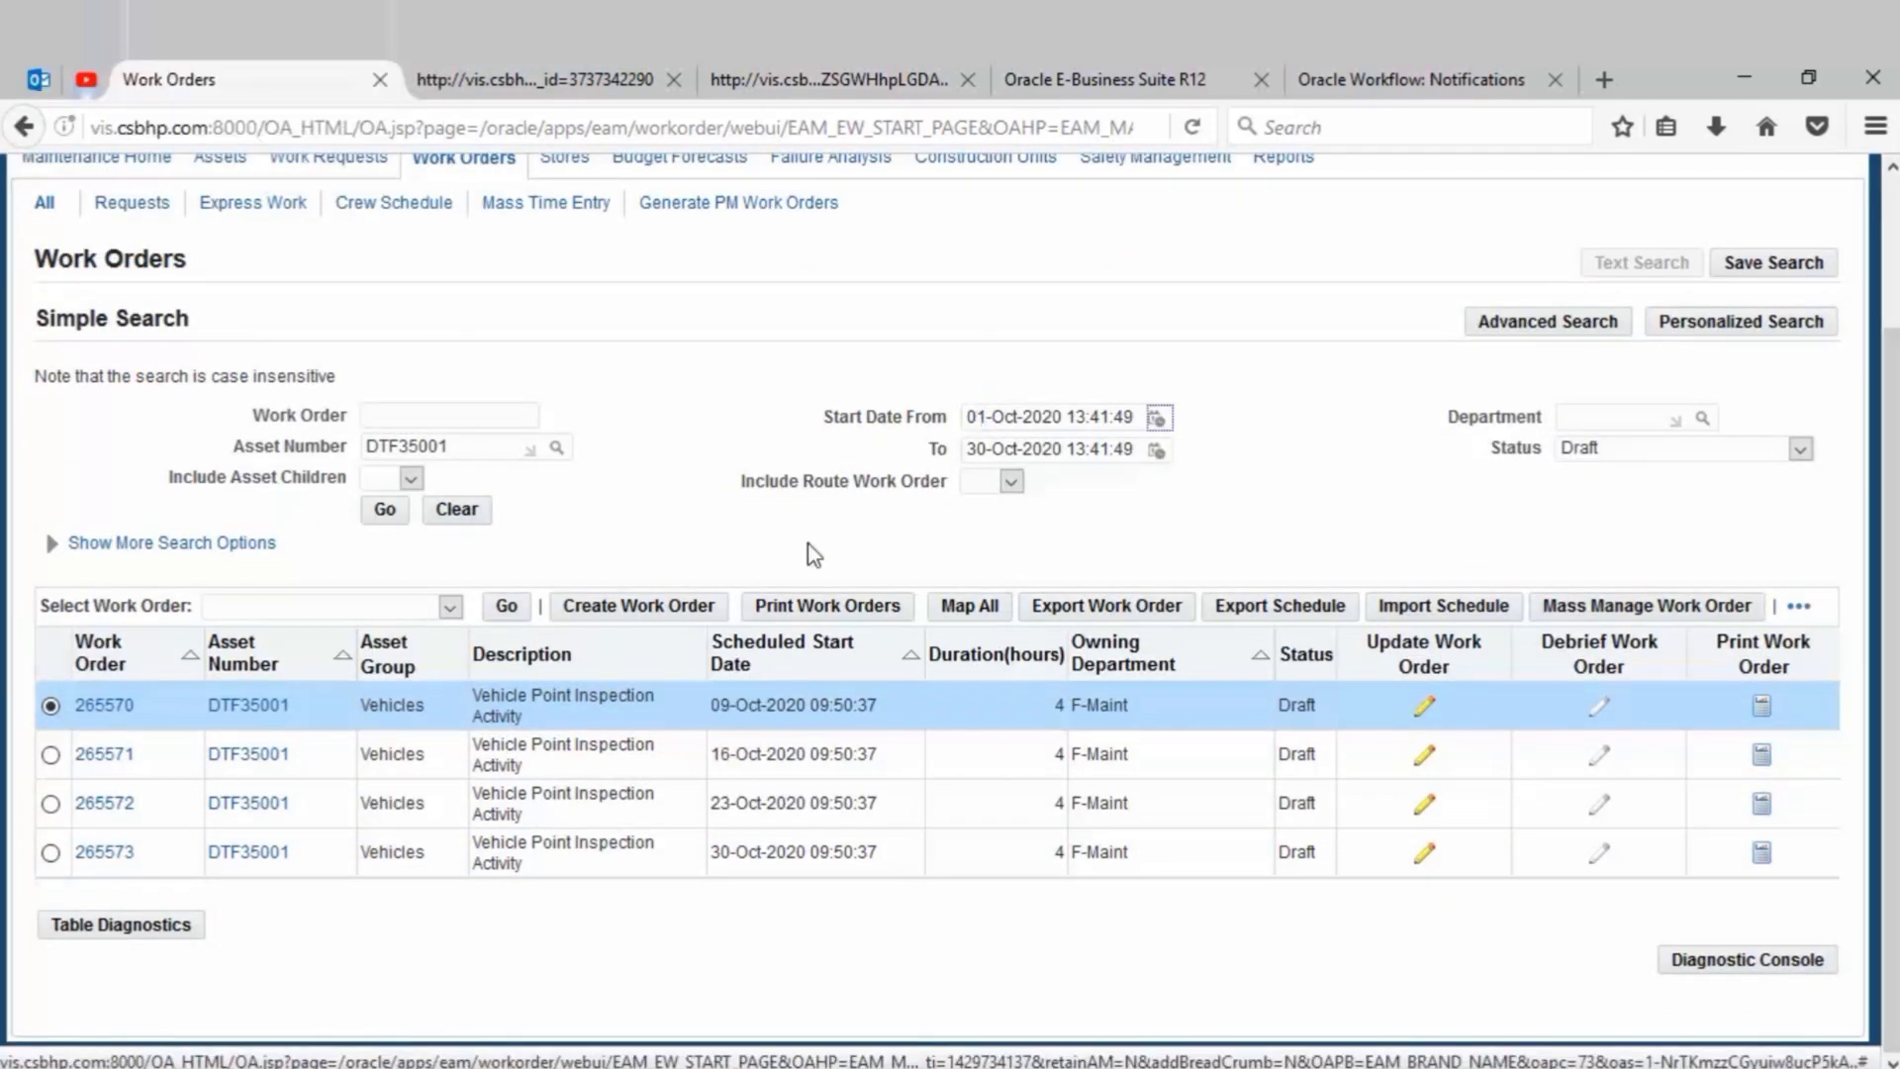
{"action": "left_click", "coordinate": [386, 508]}
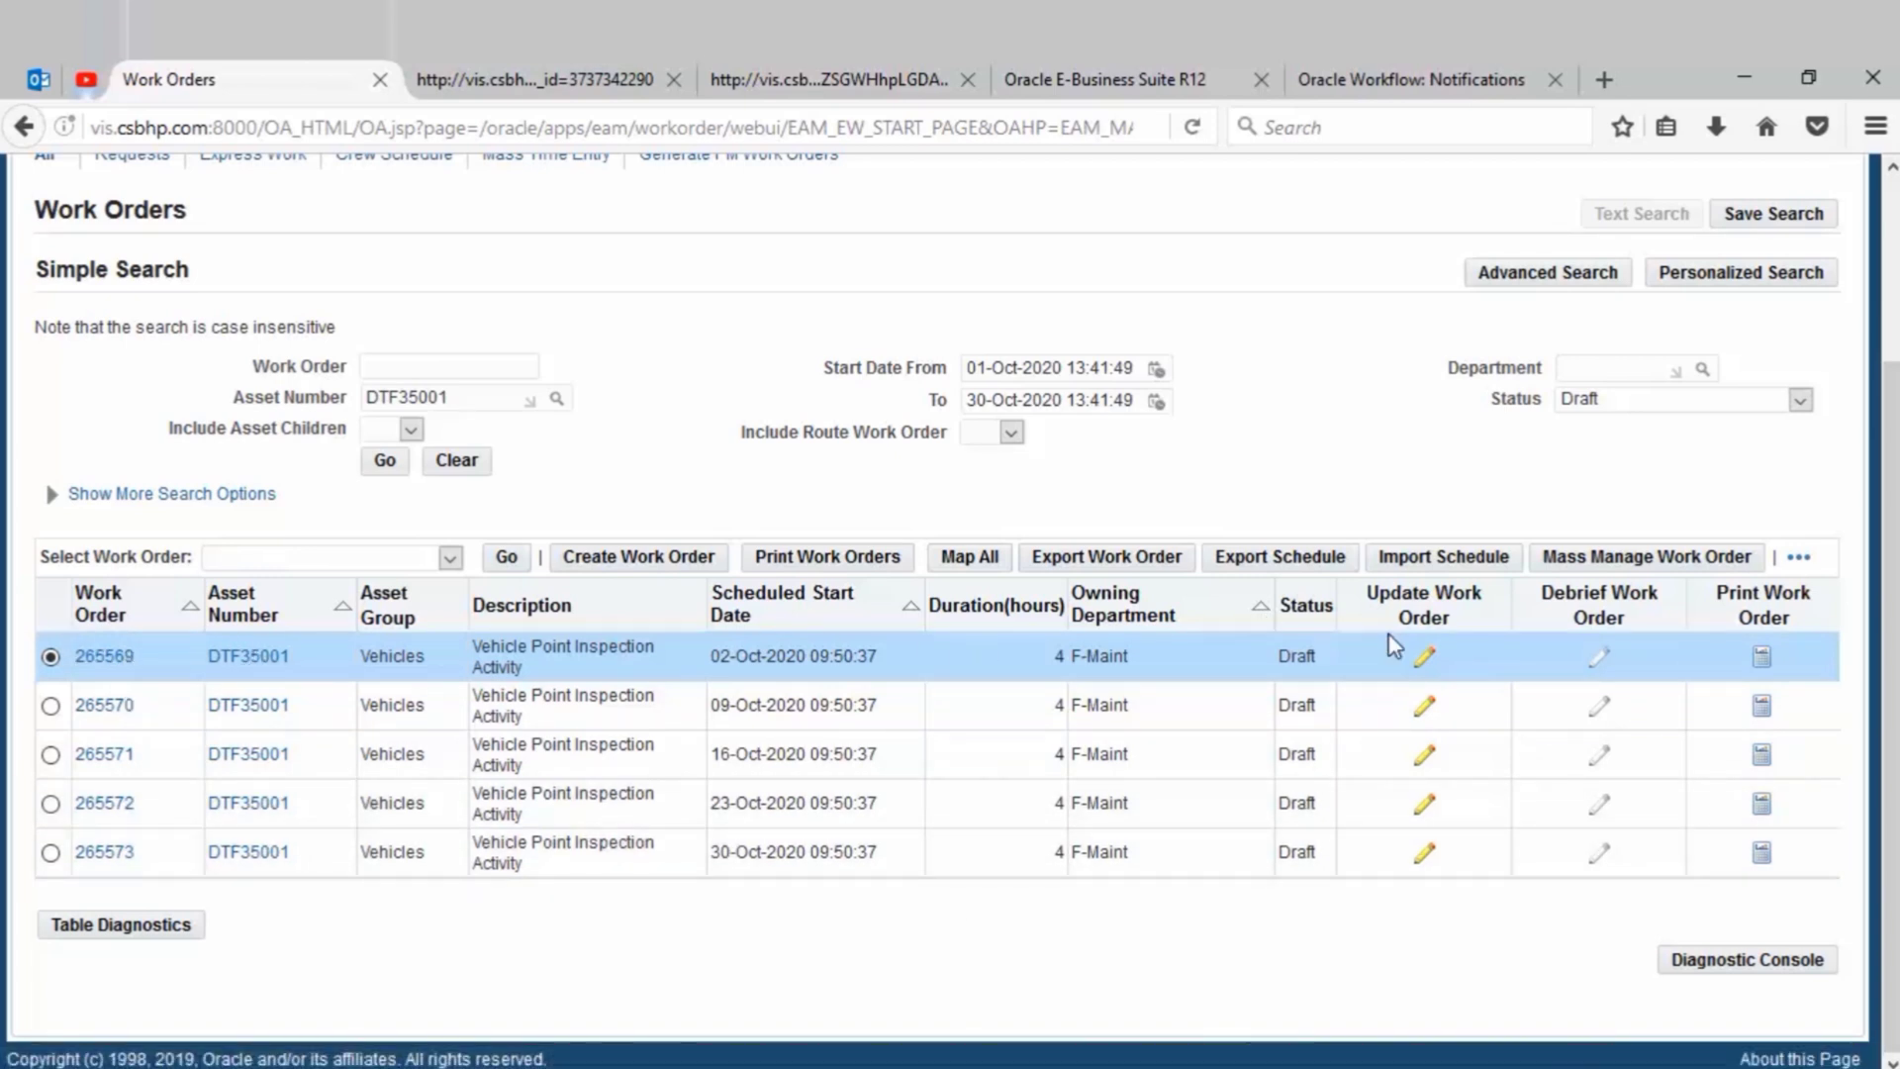
{"action": "left_click", "coordinate": [1423, 657]}
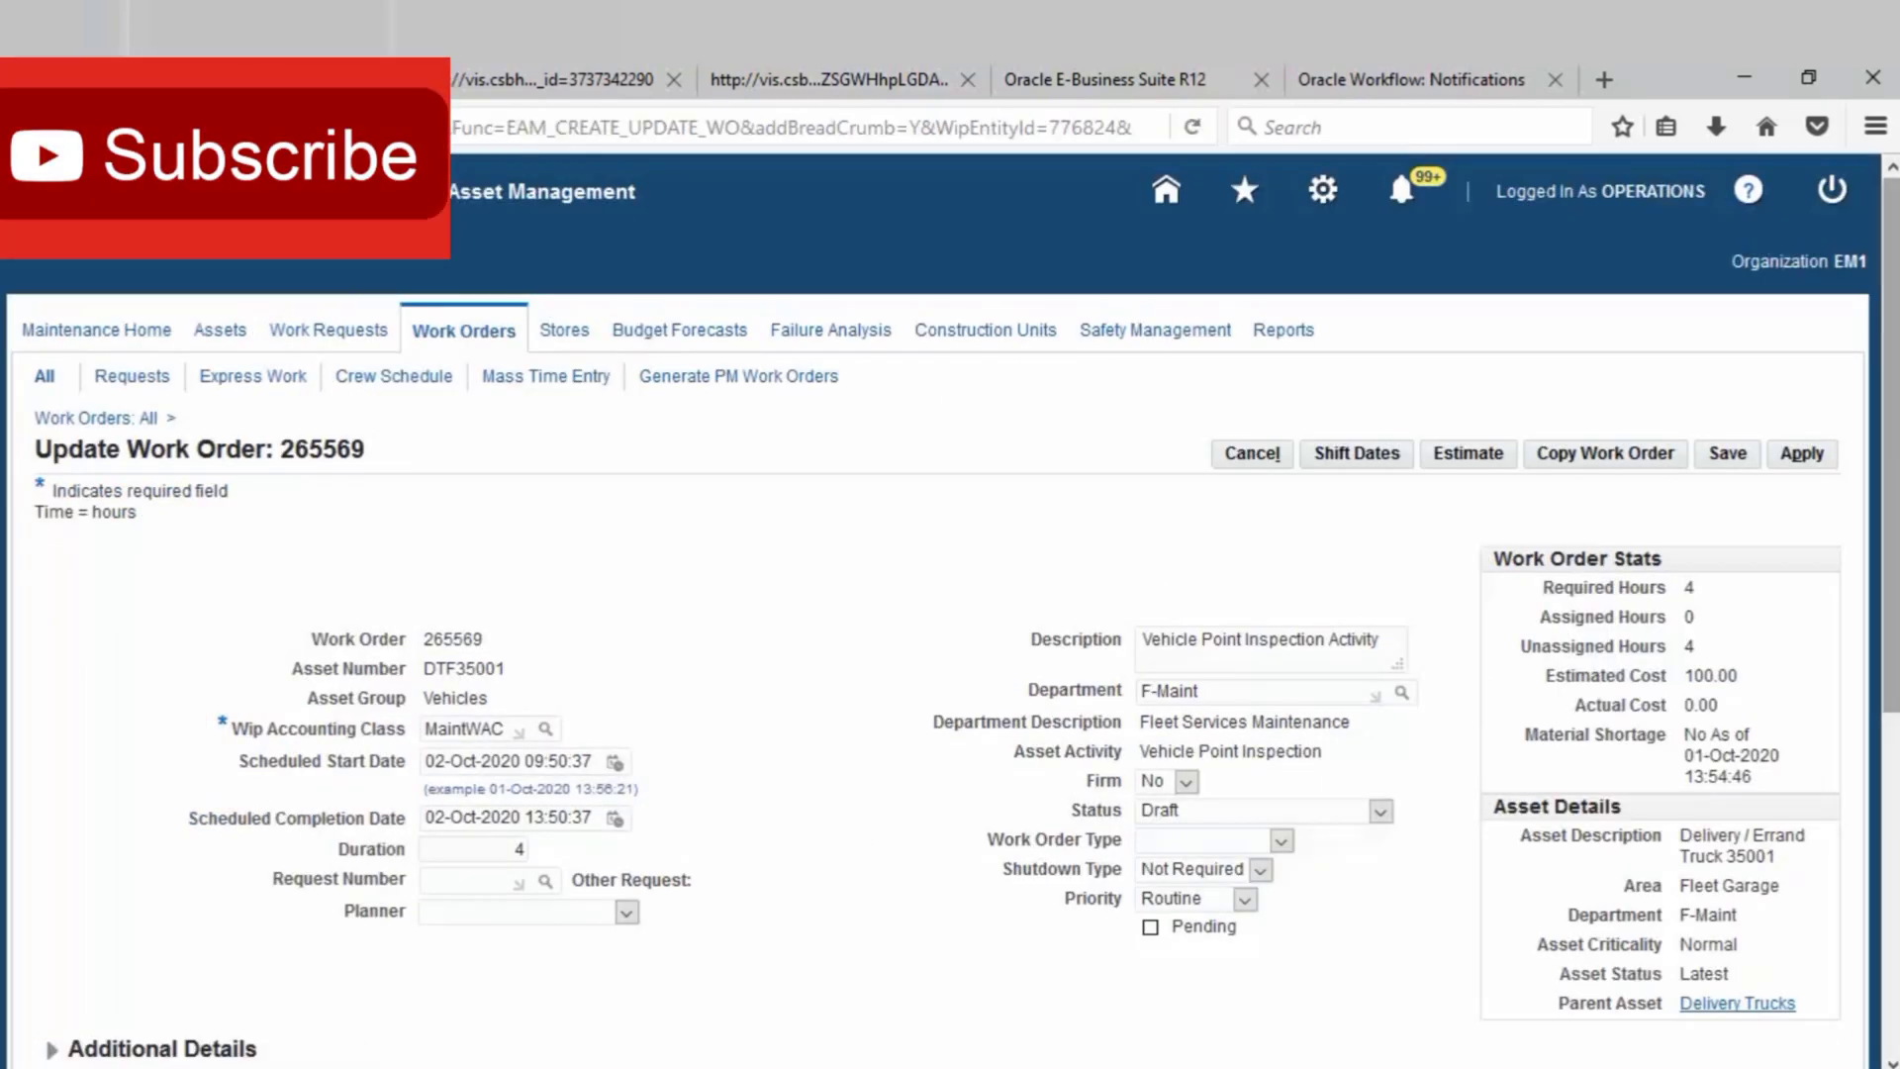
Change work order 265569's status from Draft to Released on its Update page and save.
{"action": "scroll", "coordinate": [1892, 490], "scroll_direction": "down", "scroll_amount": 1}
{"action": "left_click", "coordinate": [1730, 366]}
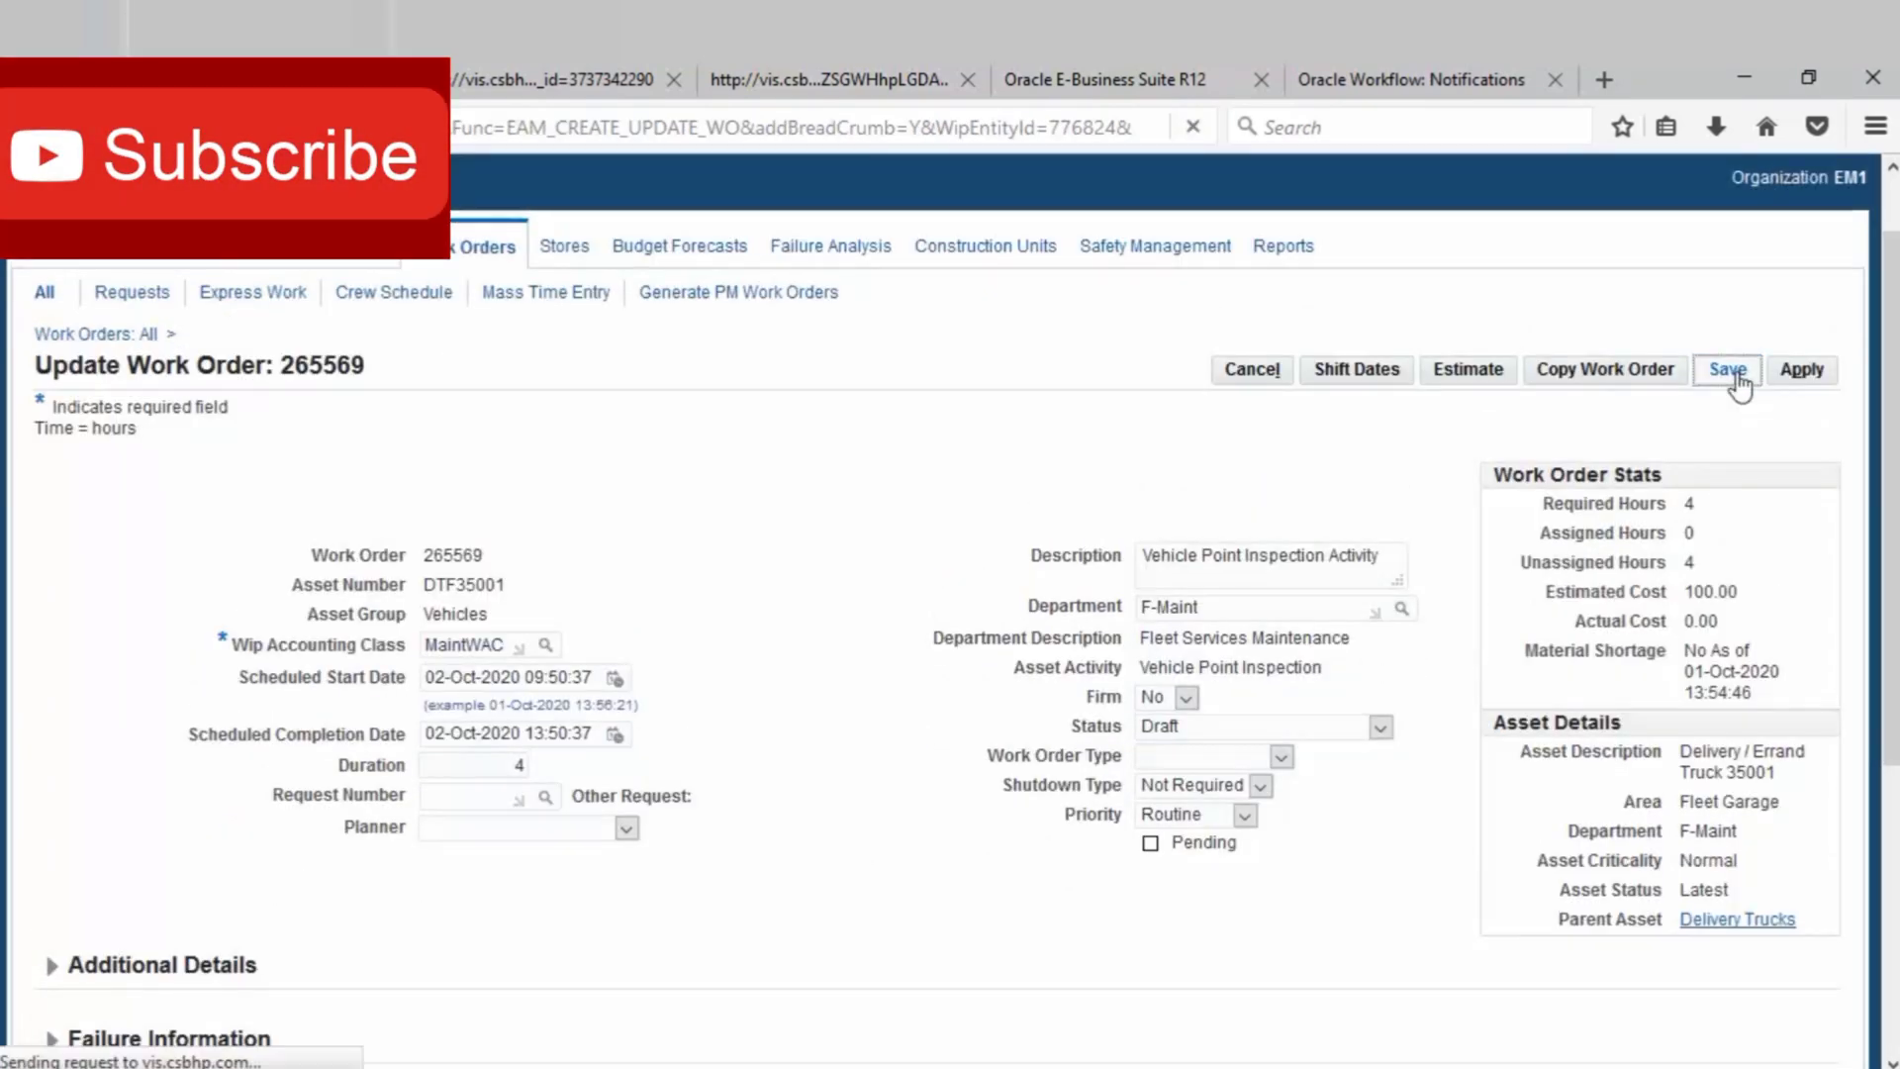
{"action": "scroll", "coordinate": [1744, 384], "scroll_direction": "down", "scroll_amount": 3}
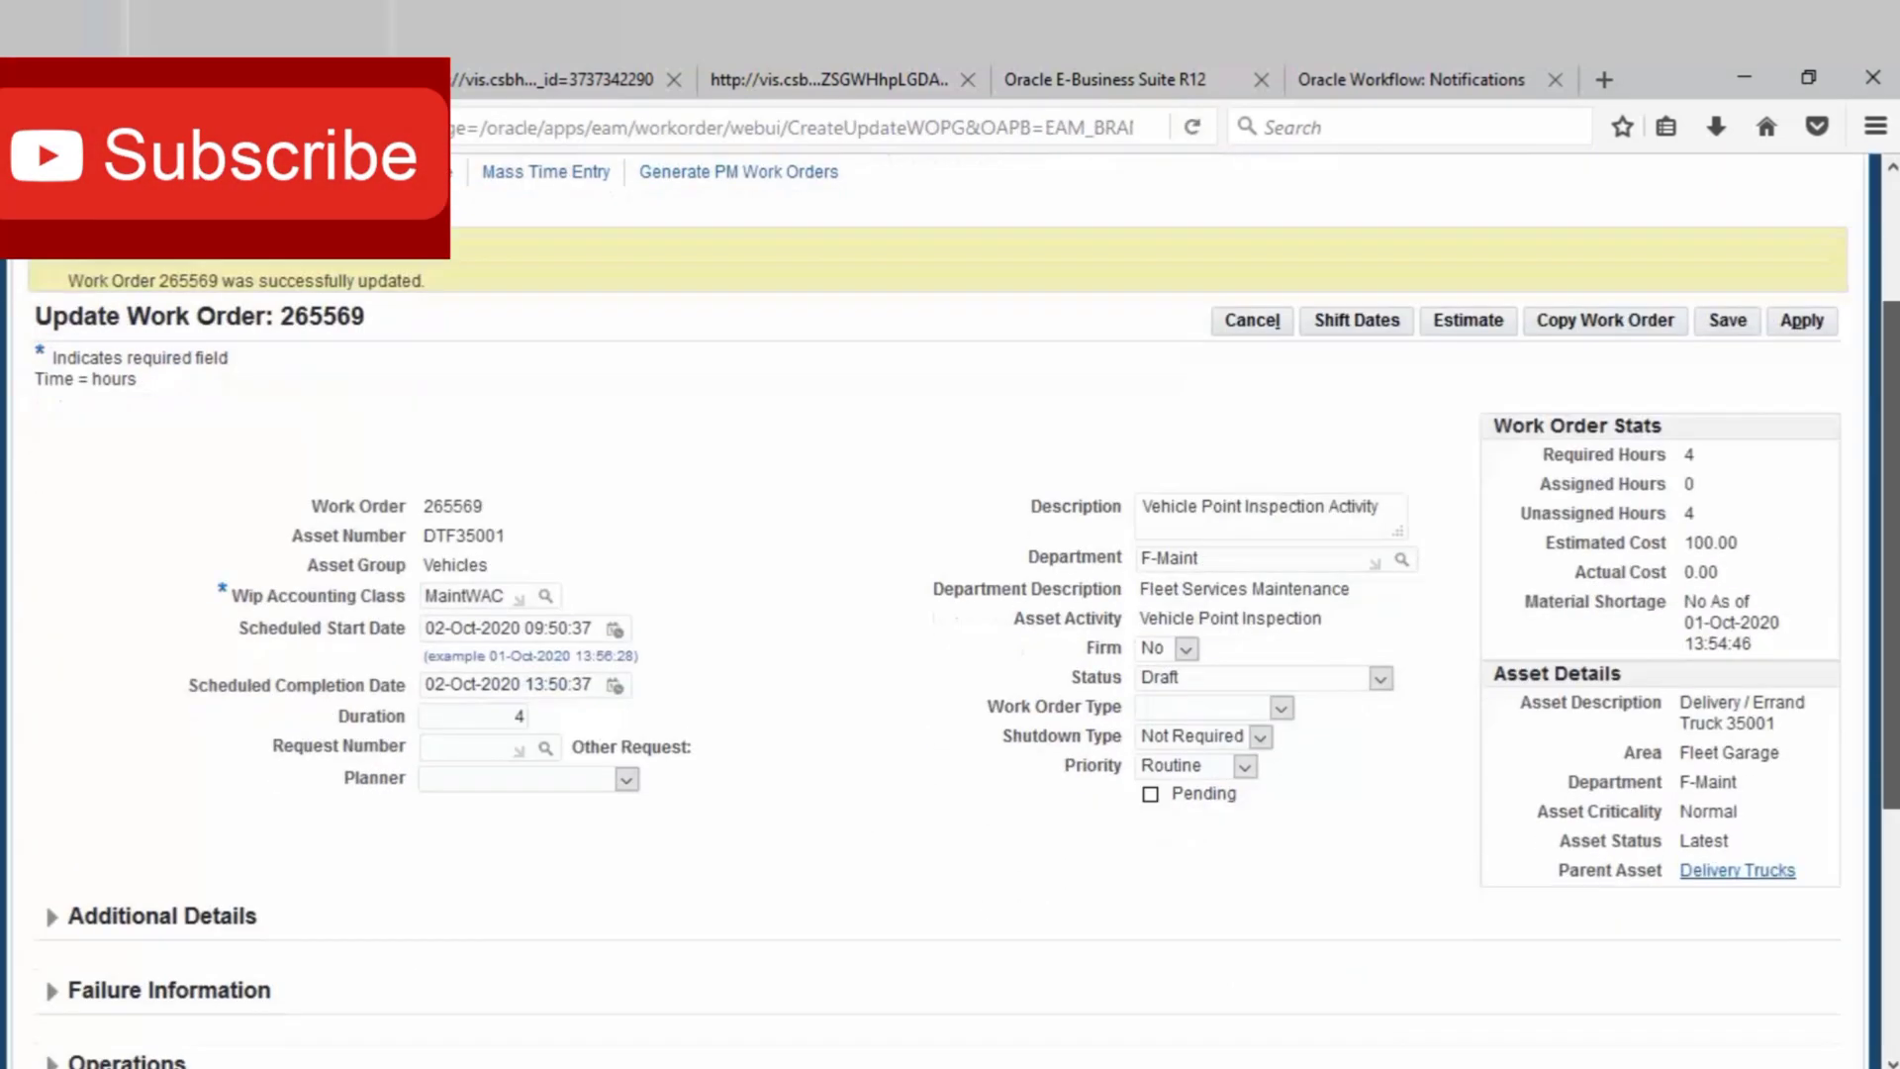
{"action": "left_click", "coordinate": [1381, 527]}
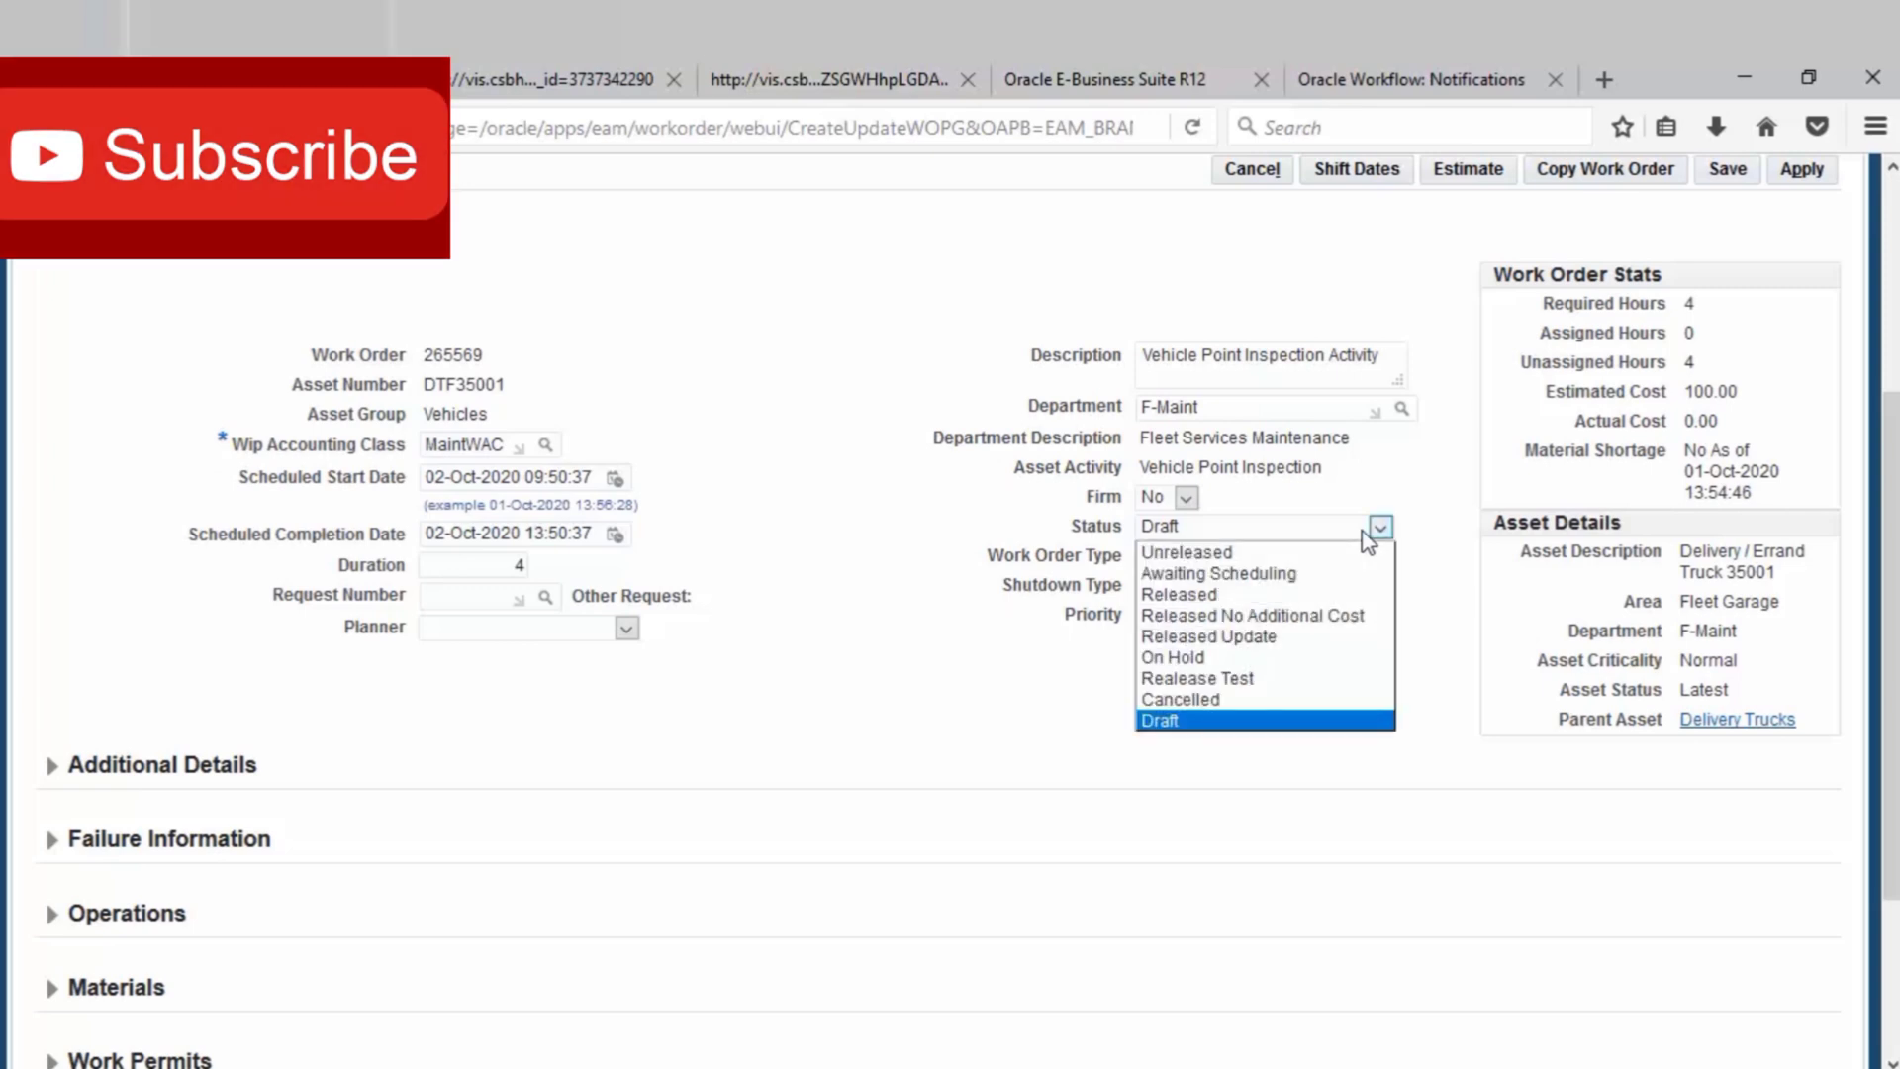
{"action": "left_click", "coordinate": [1227, 589]}
{"action": "scroll", "coordinate": [1883, 416], "scroll_direction": "up", "scroll_amount": 2}
{"action": "scroll", "coordinate": [1883, 416], "scroll_direction": "up", "scroll_amount": 2}
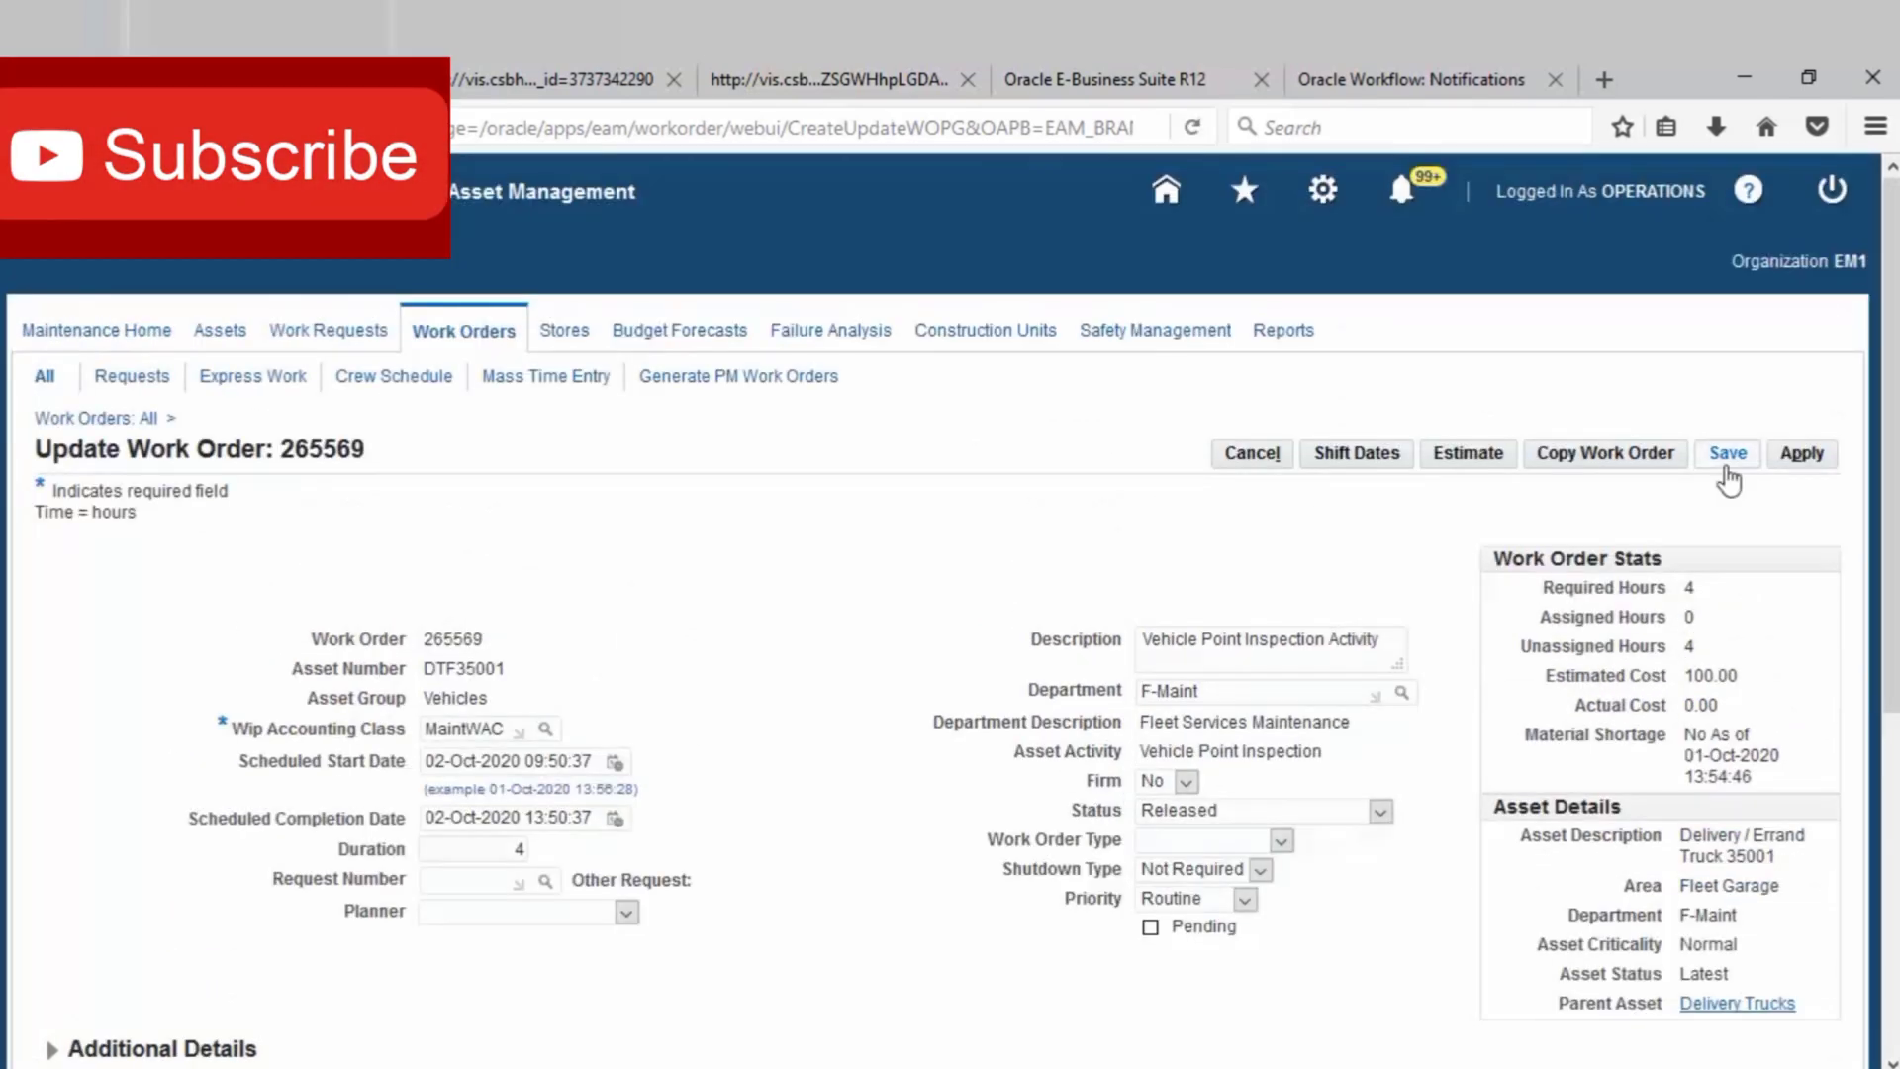
{"action": "left_click", "coordinate": [1726, 461]}
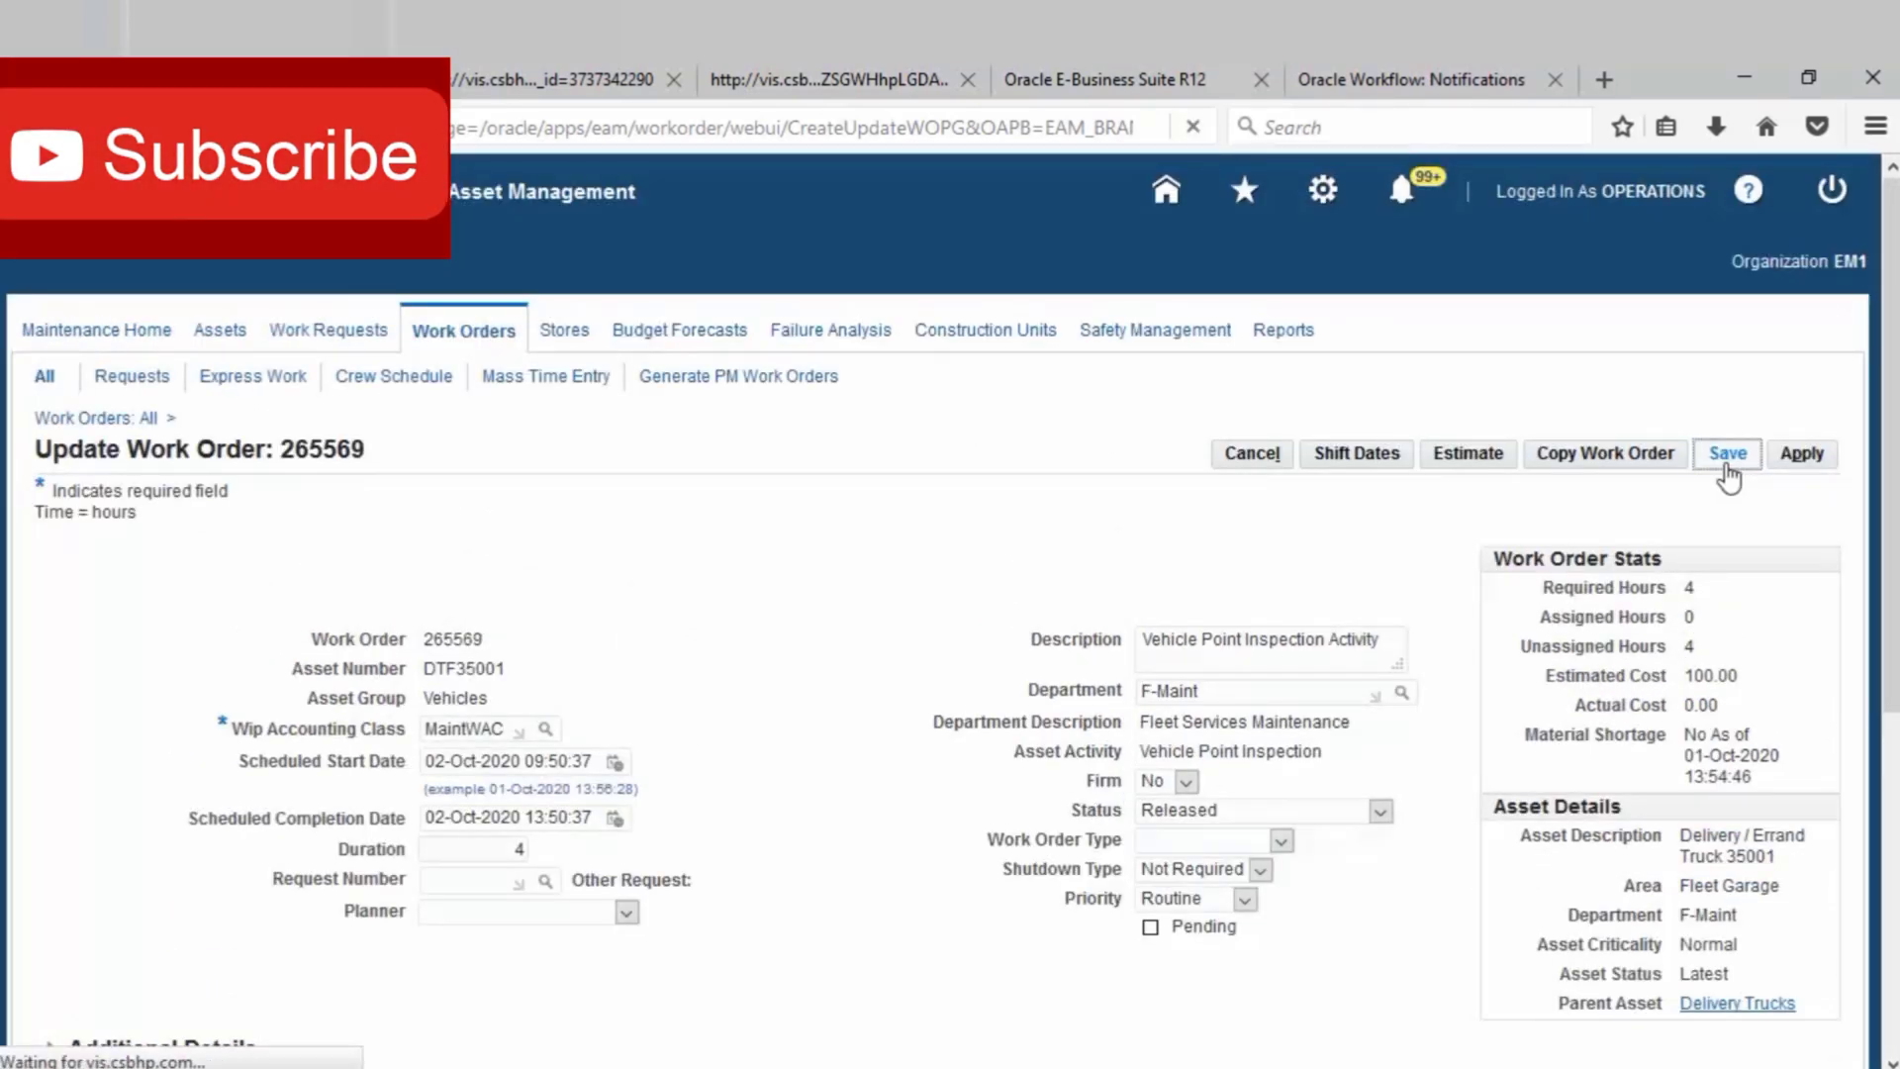